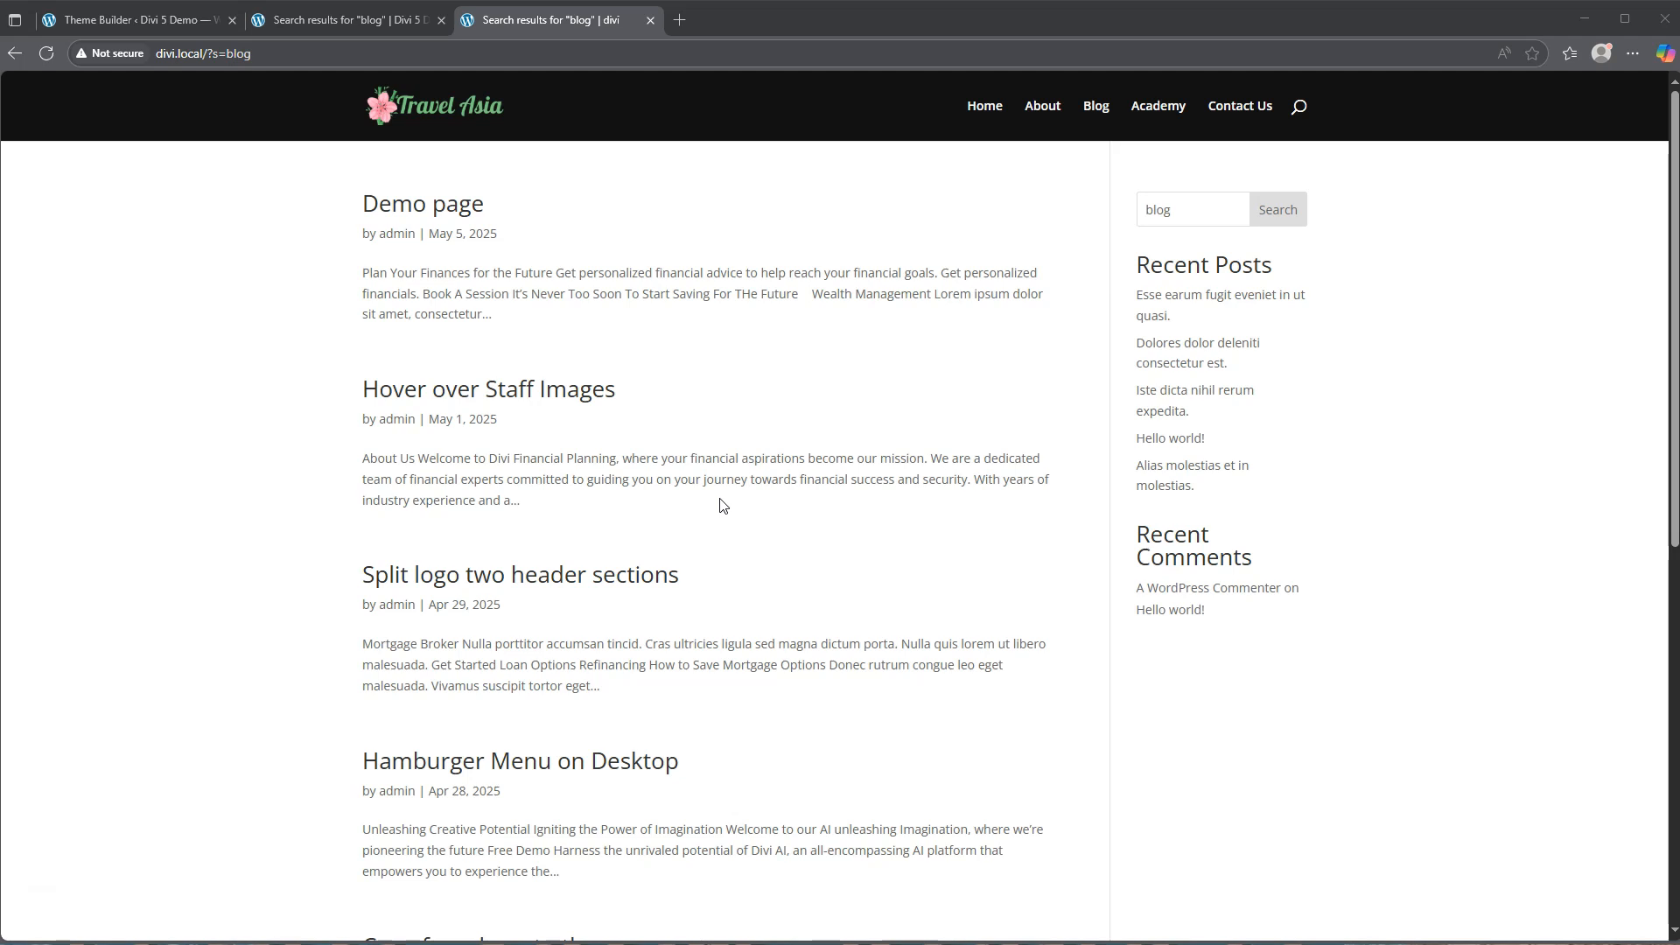
- Search Google for "singapore news" in a new browser tab and look through the results page
left_click(679, 19)
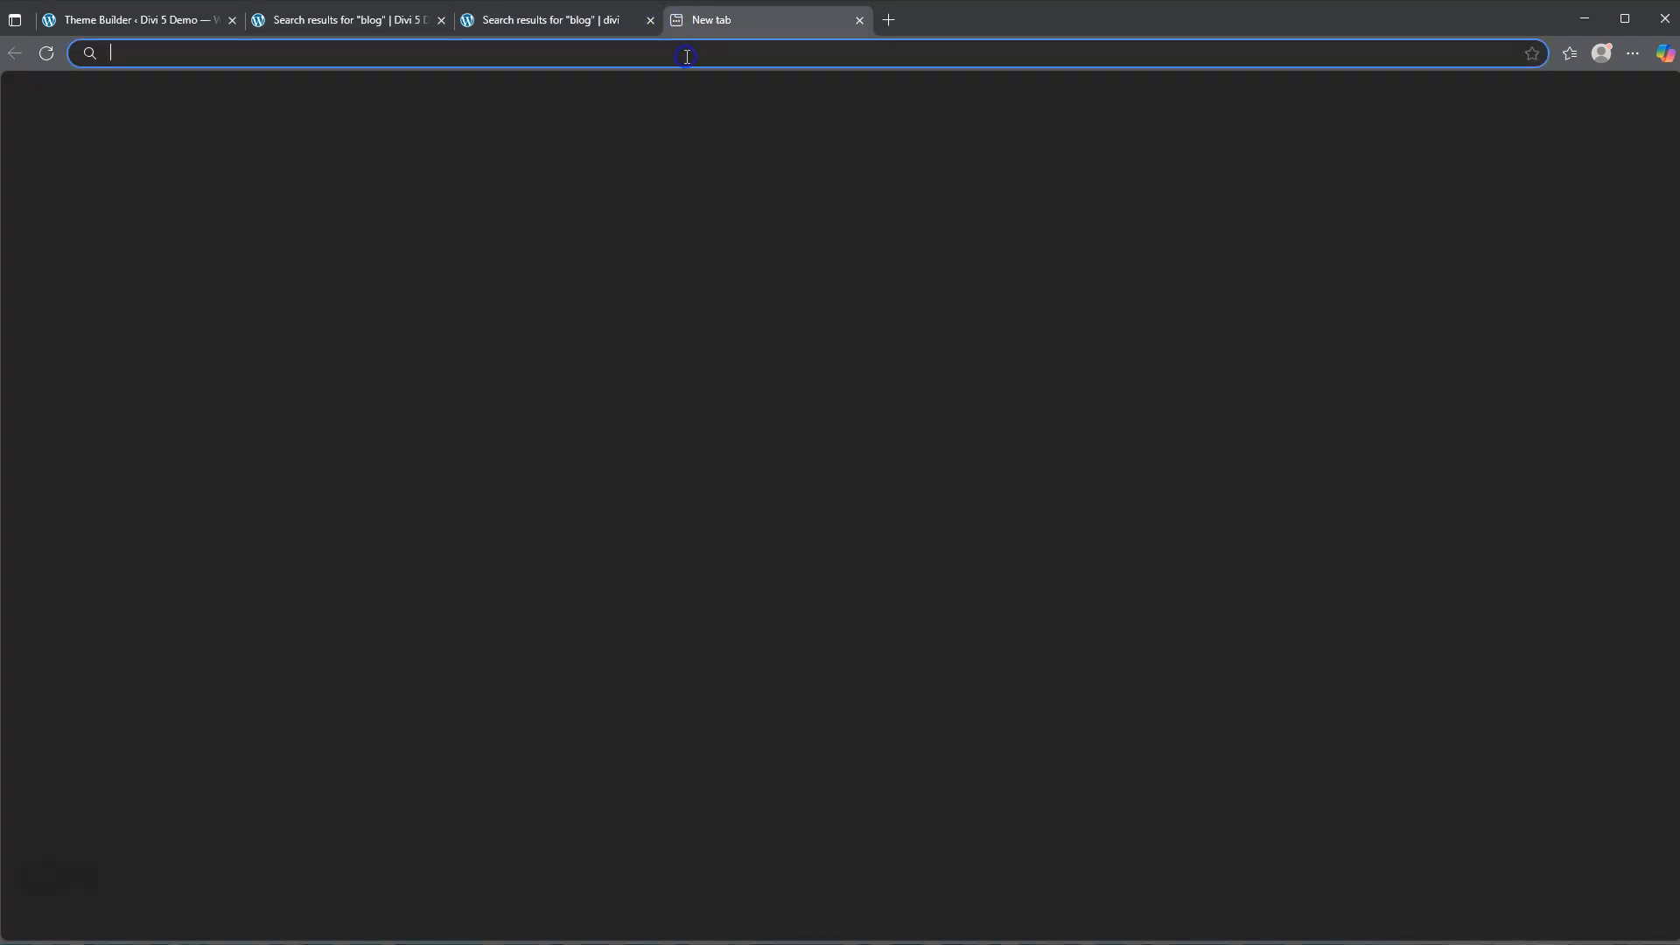
type("google.com")
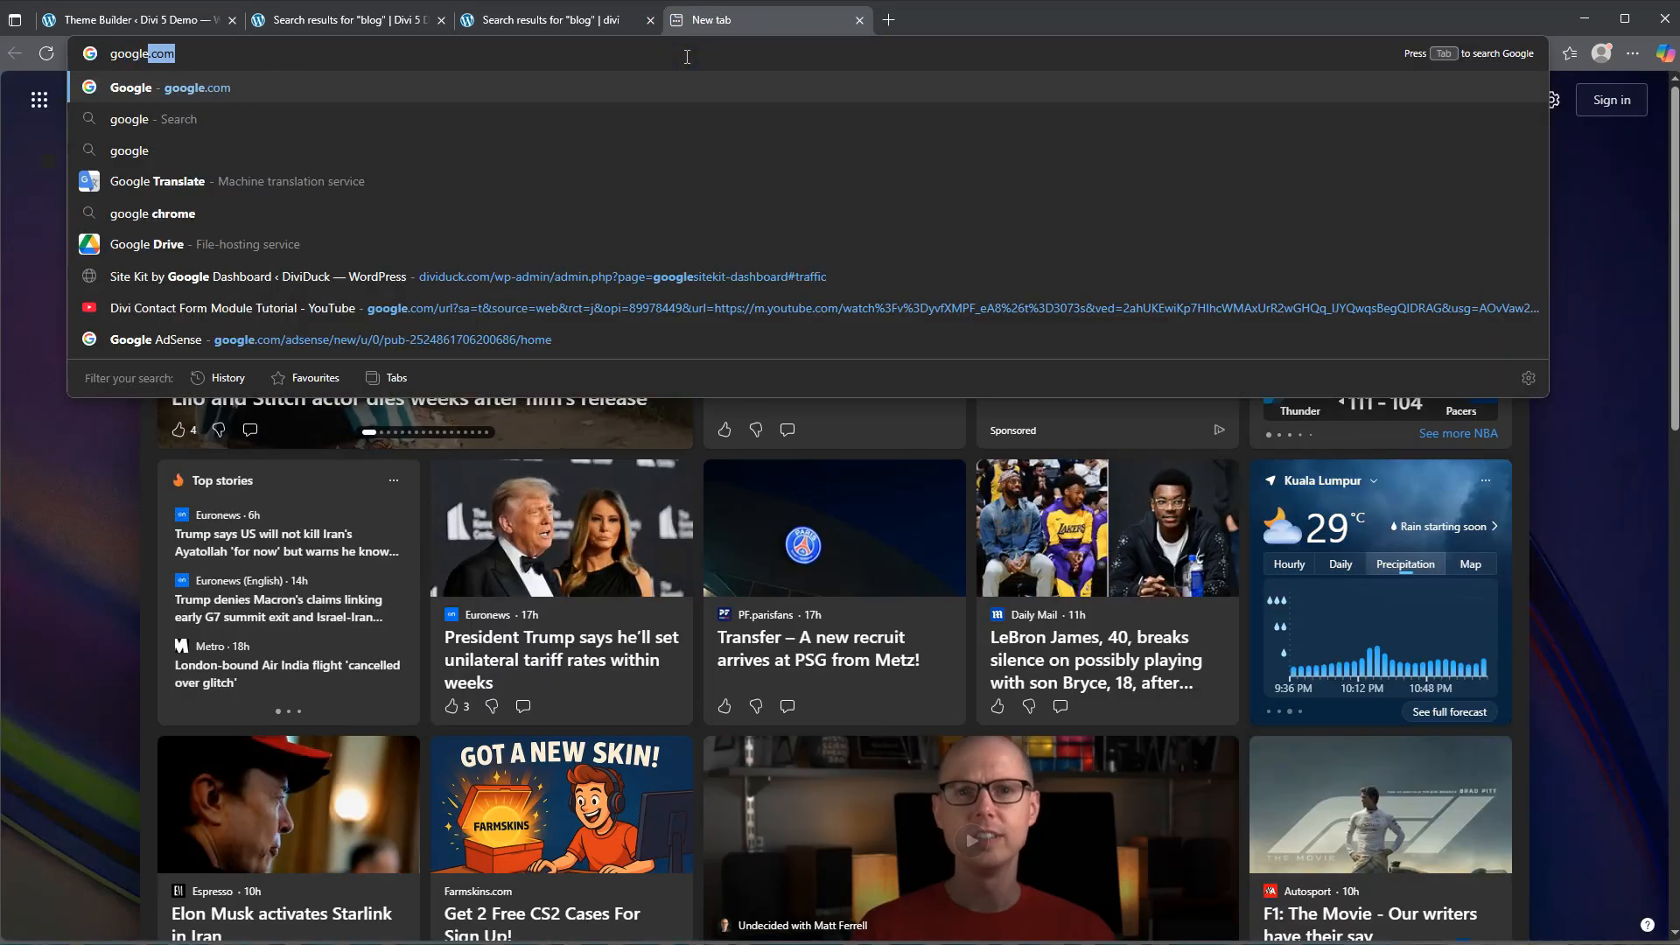
key("Return")
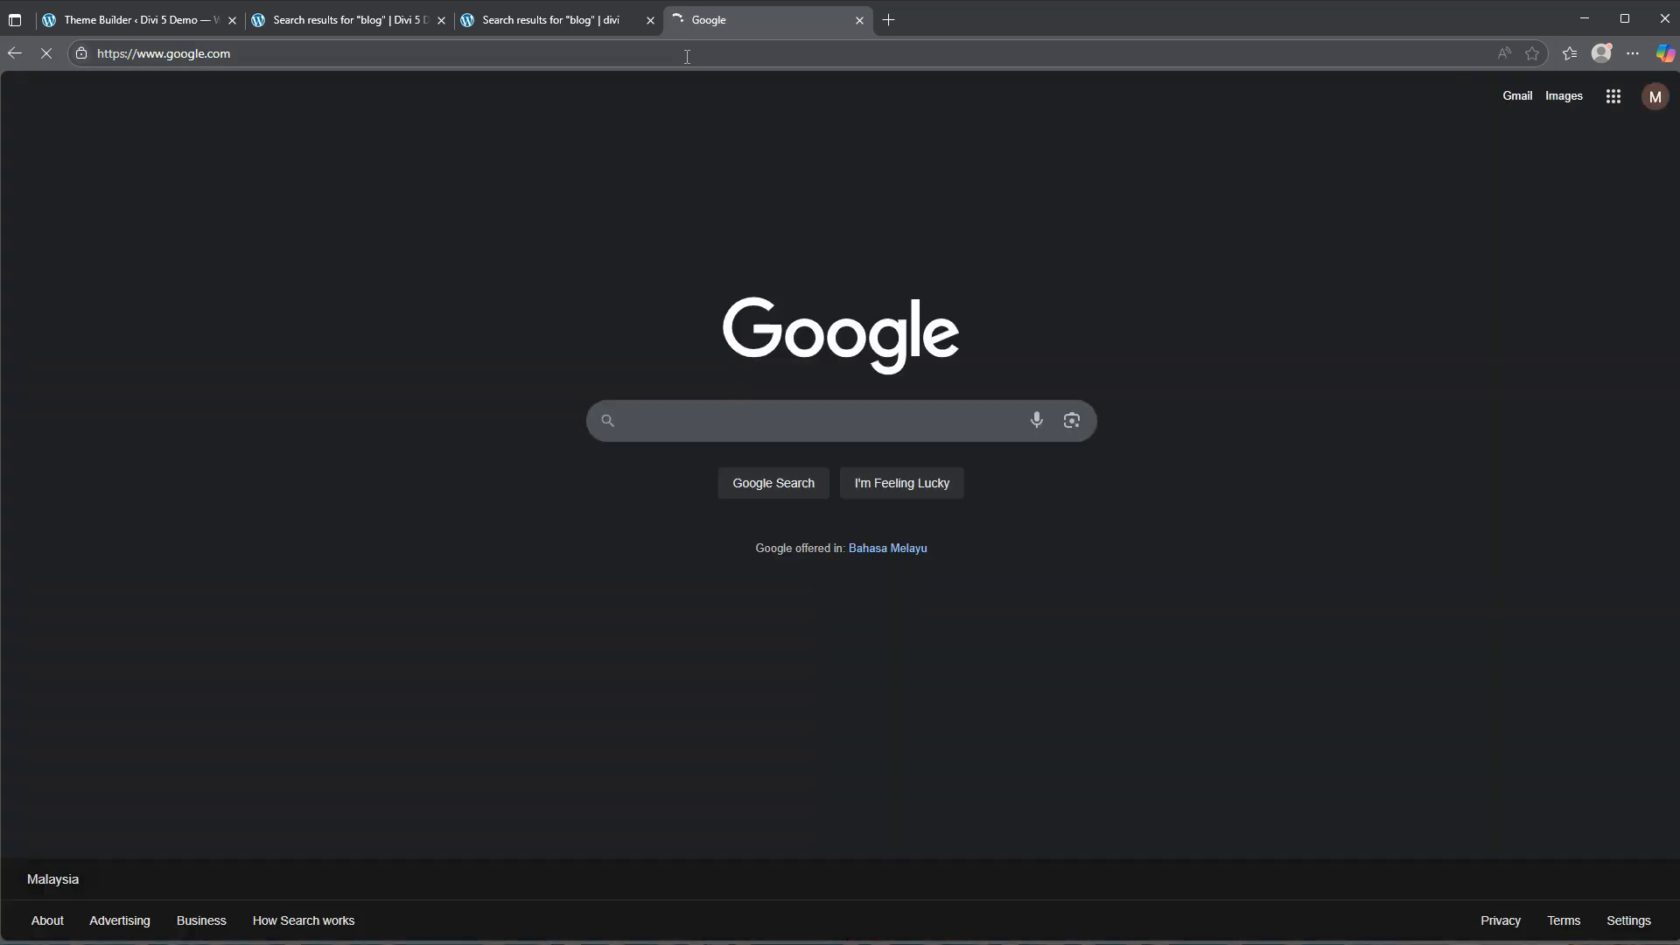
left_click(670, 409)
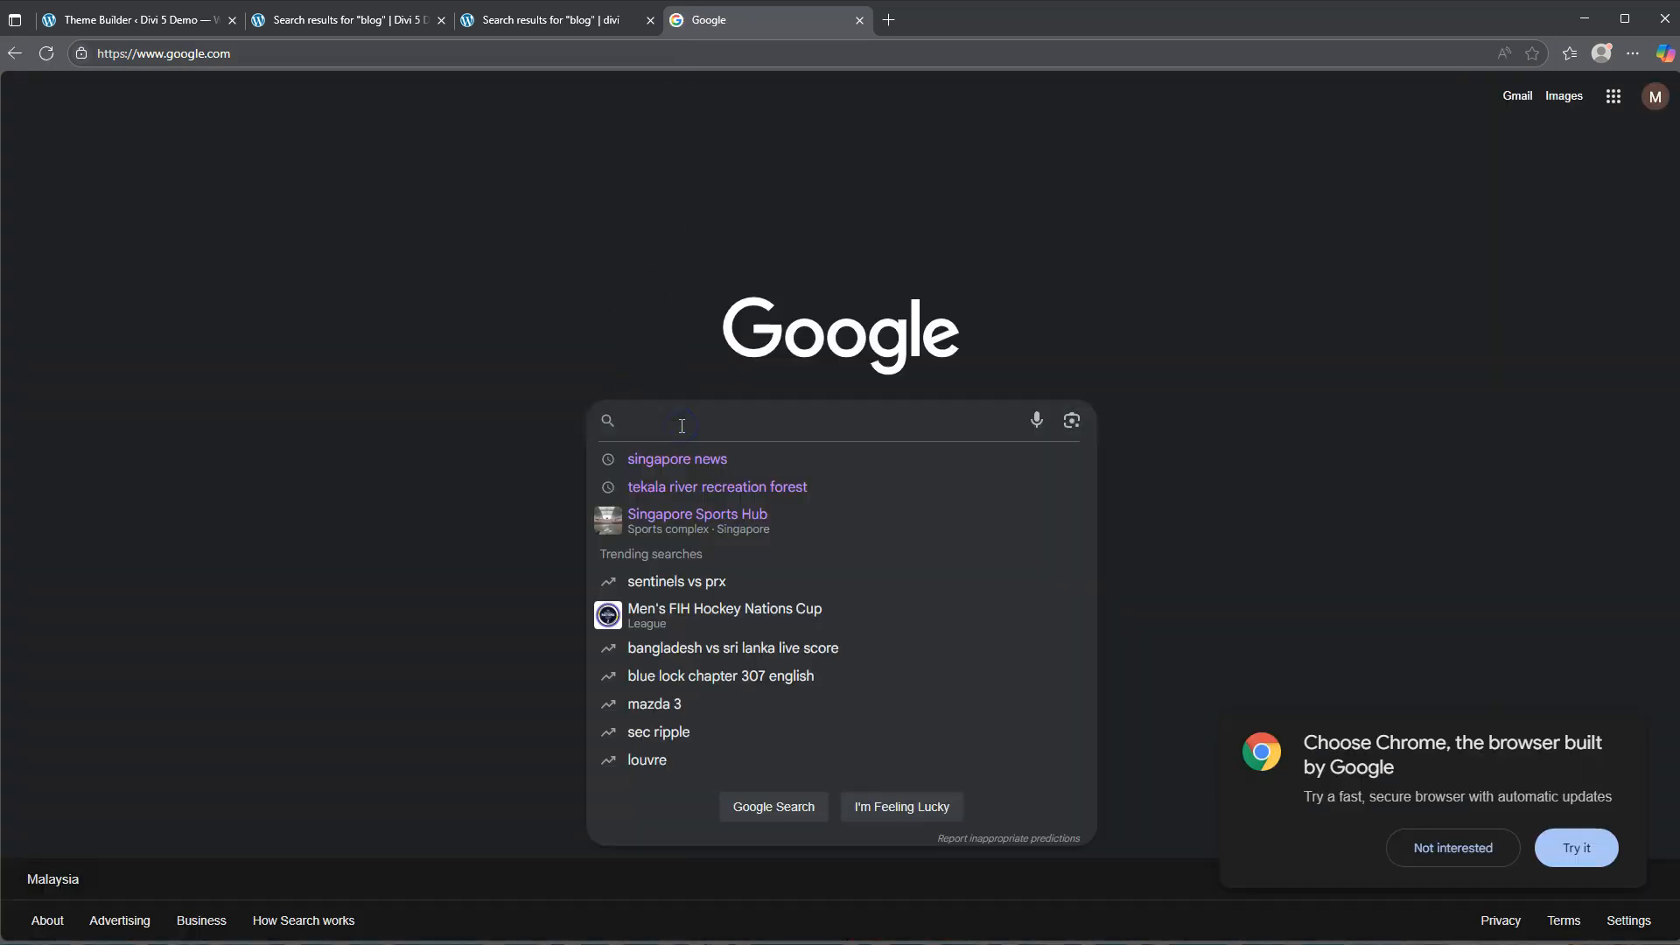
left_click(690, 456)
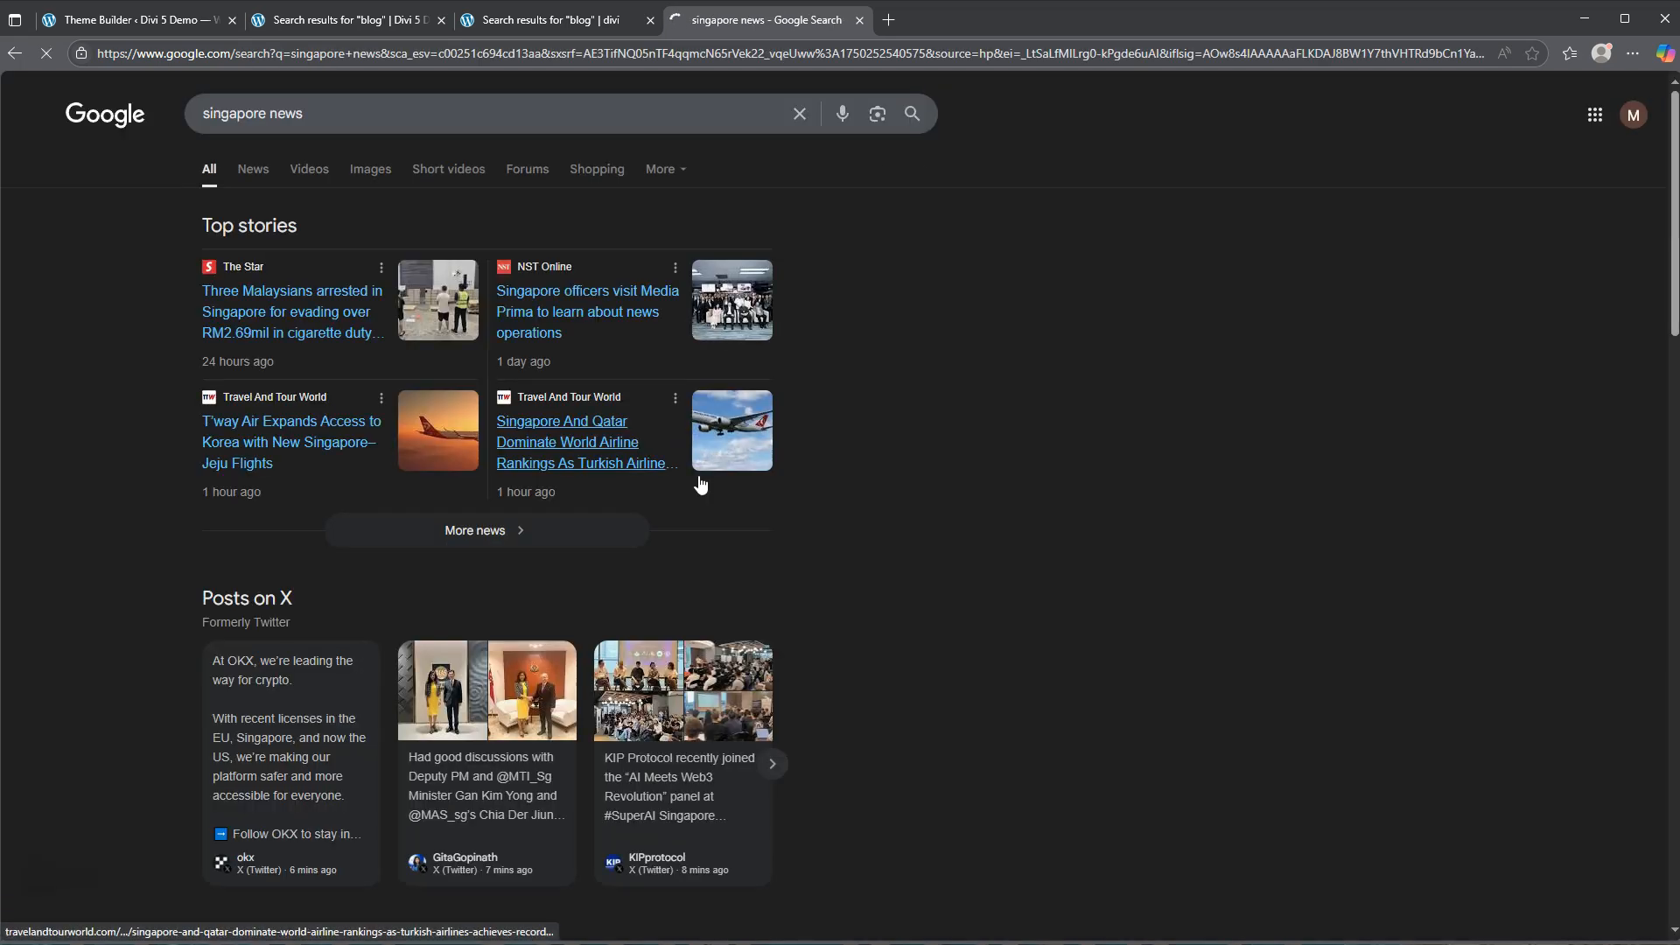
scroll(443, 638, "down", 8)
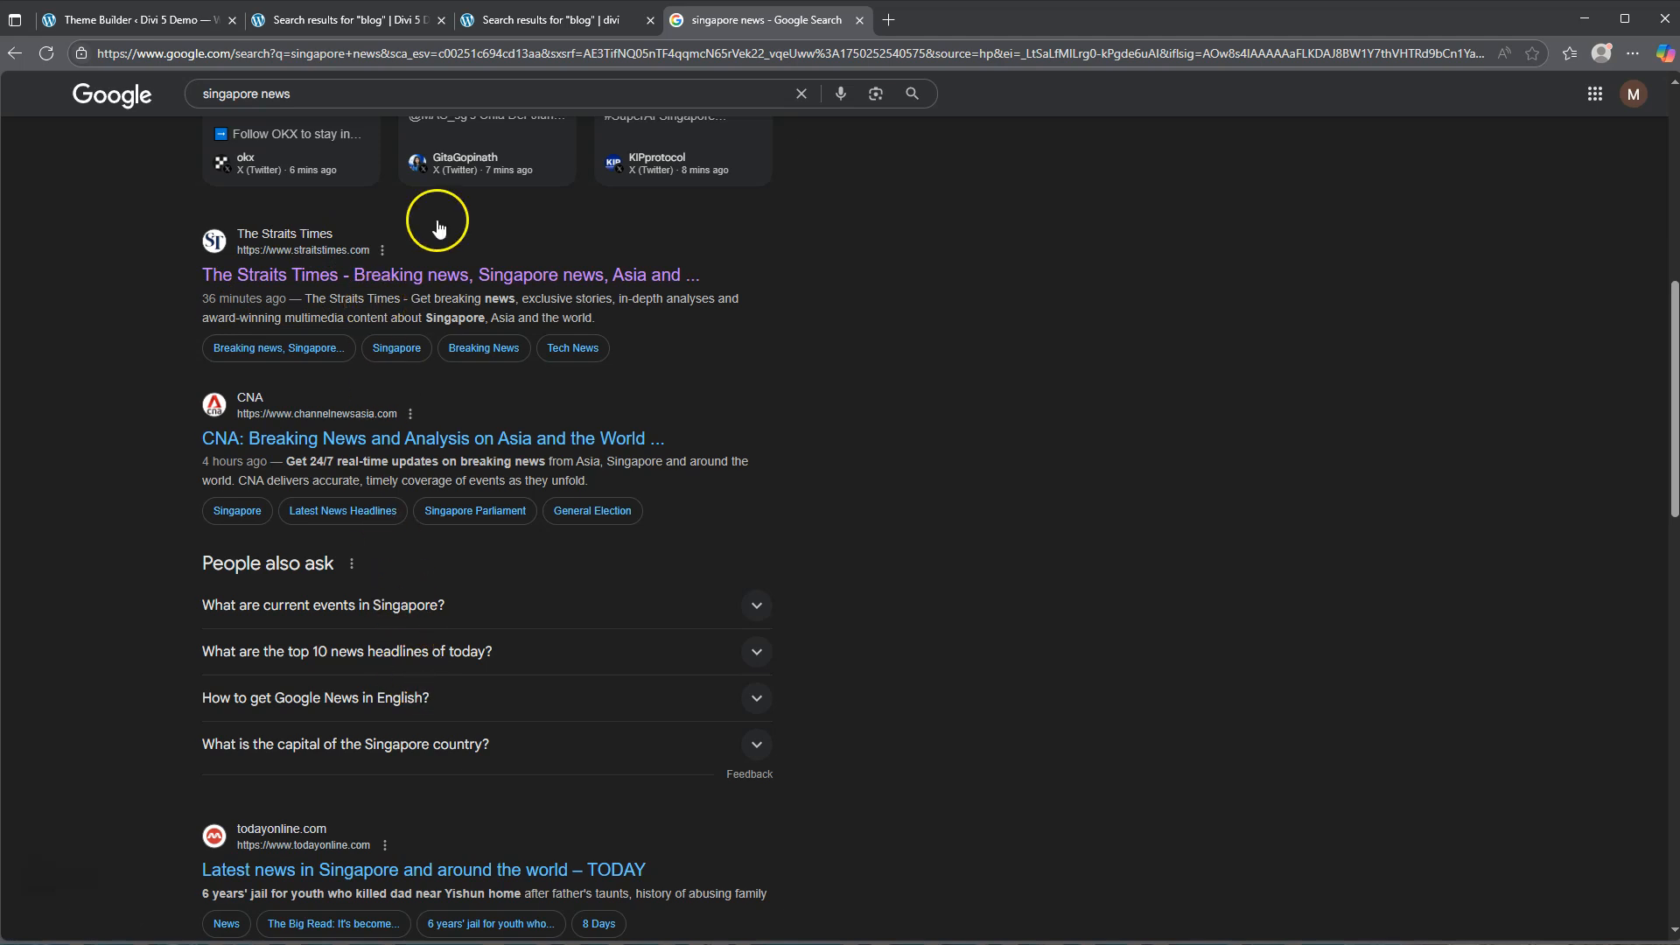
- Compare the default "blog" search results page on divi.local, including its header search, with the custom-designed one on dividuck.local
left_click(549, 21)
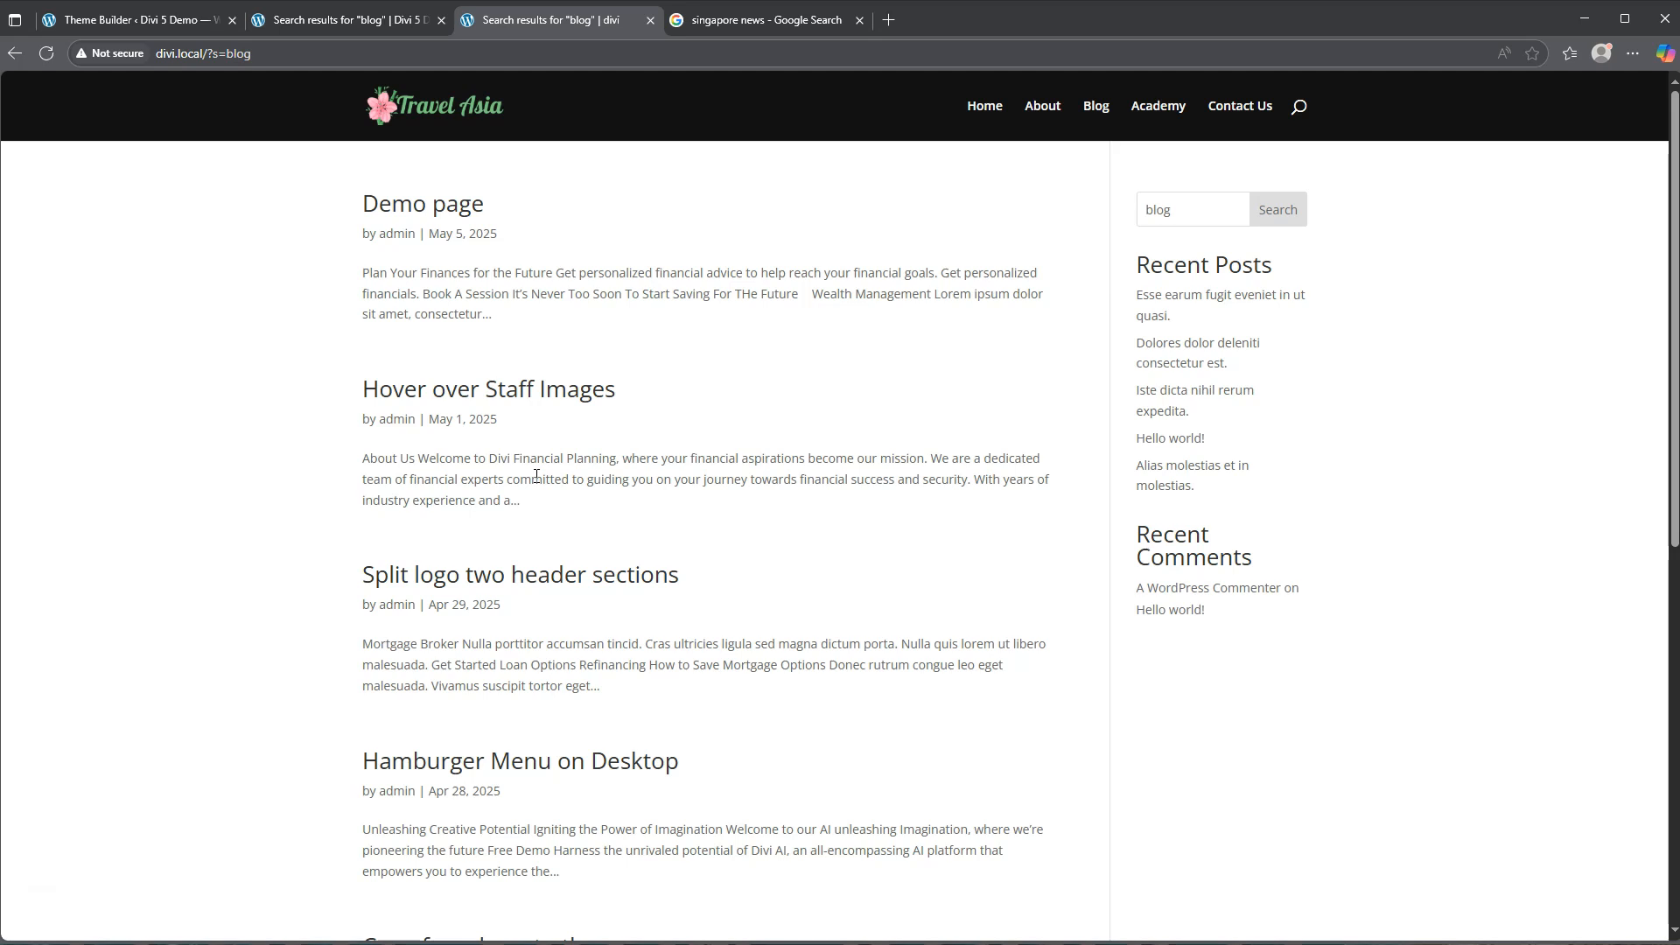
left_click(1301, 106)
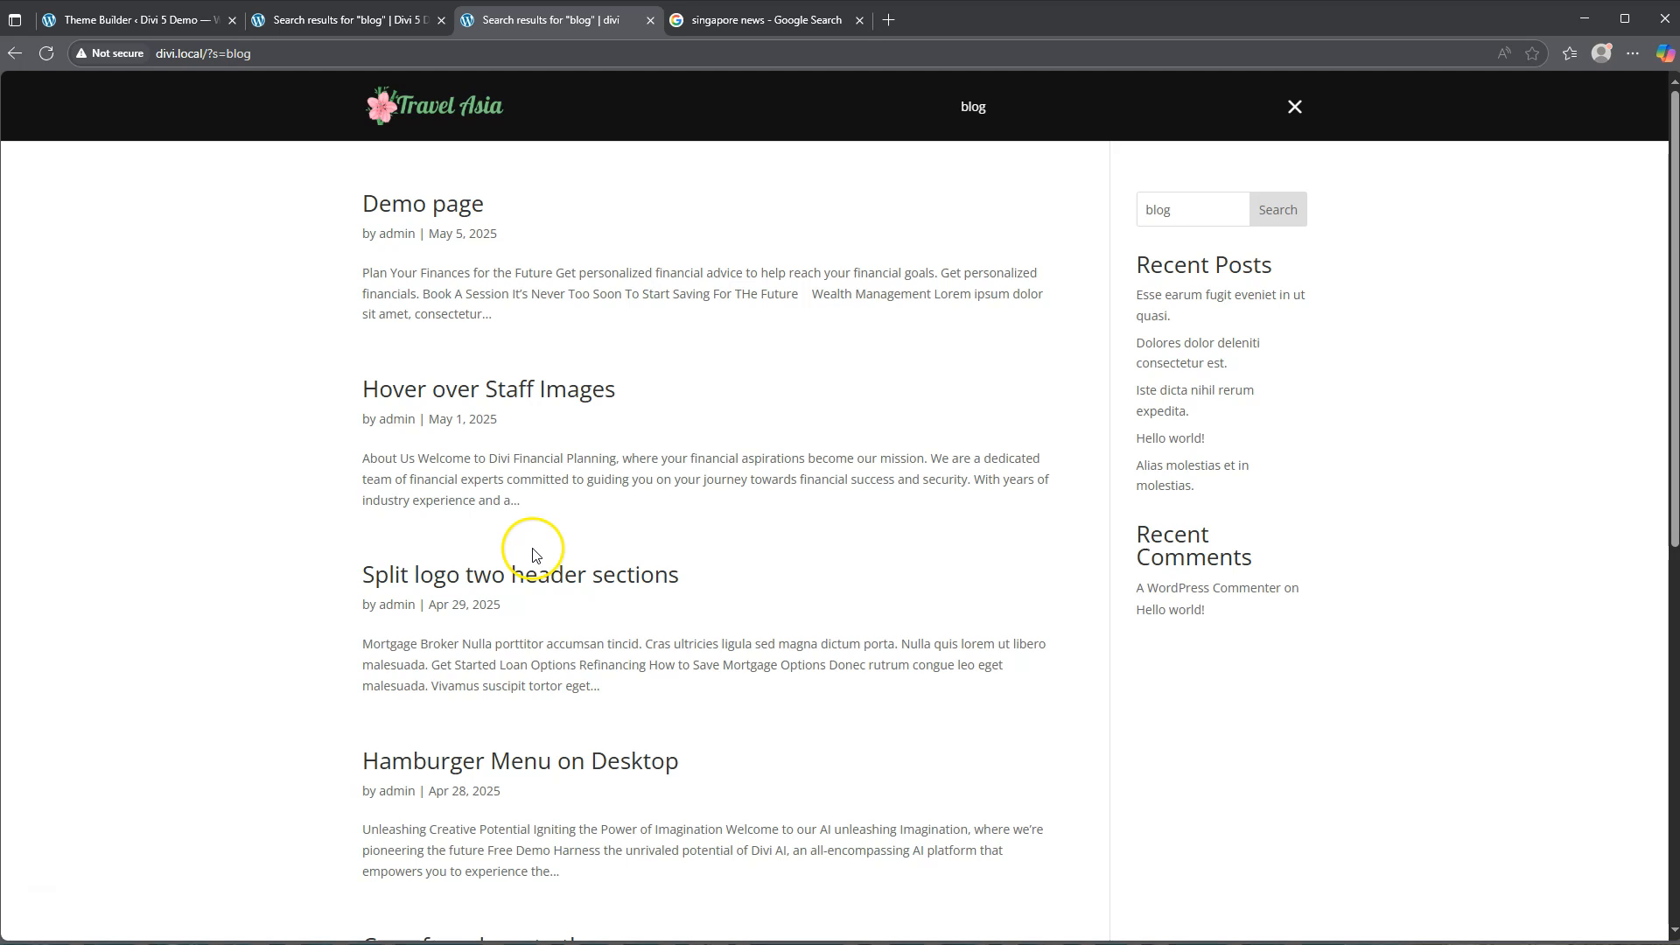
left_click(325, 26)
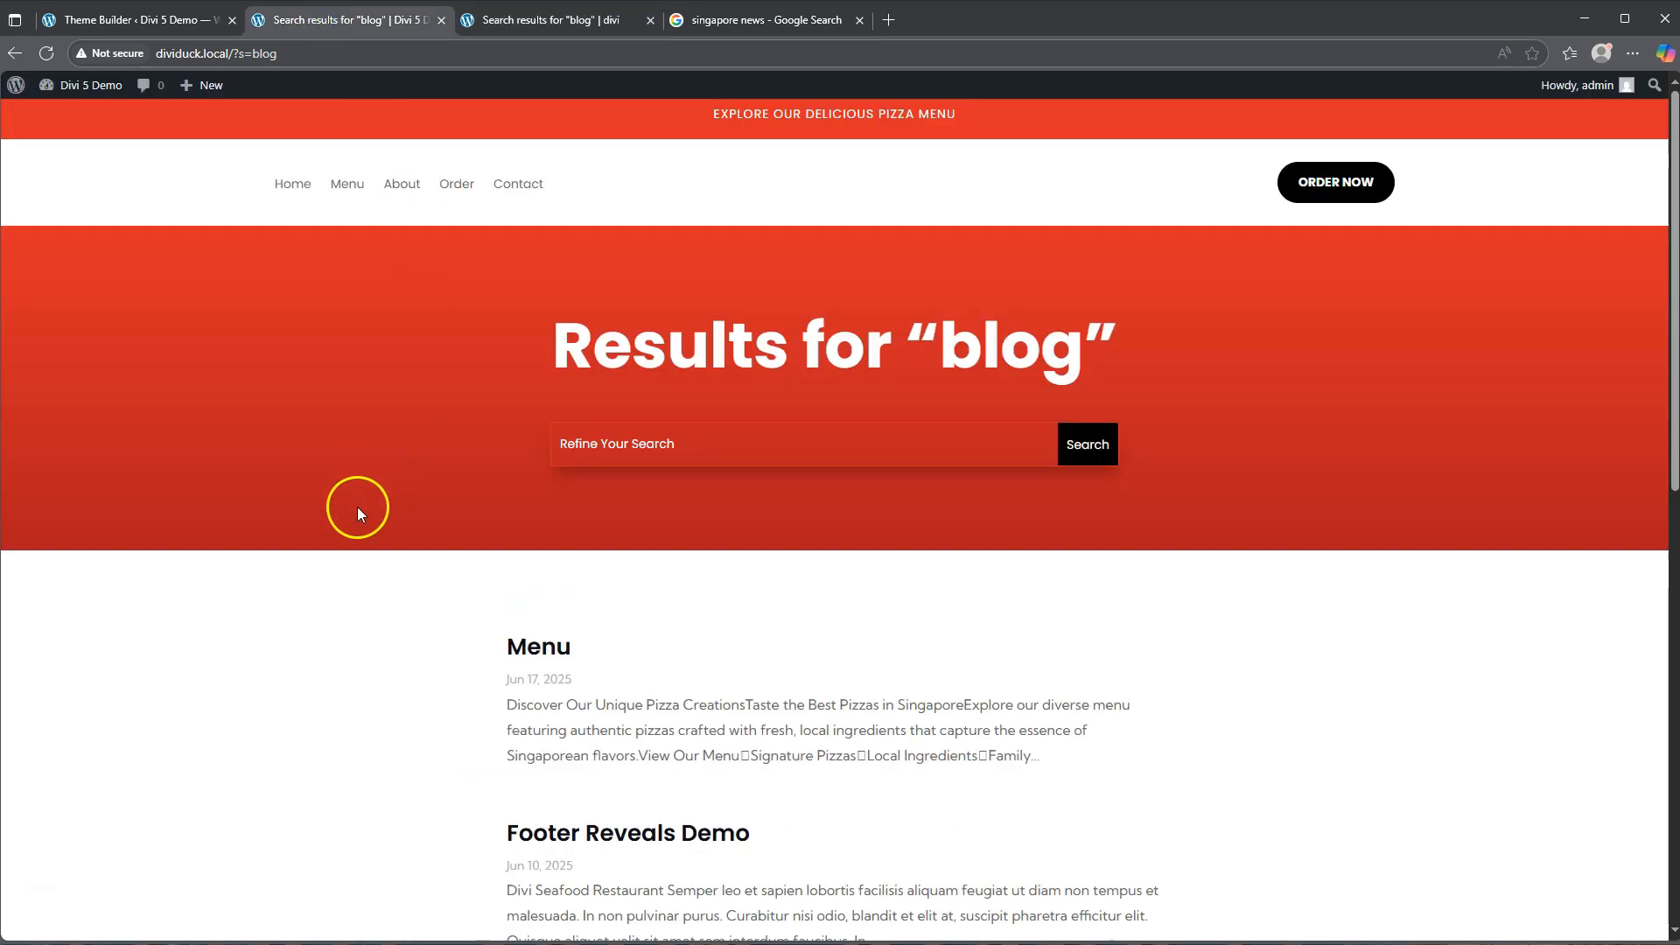
scroll(355, 515, "down", 2)
scroll(356, 519, "down", 6)
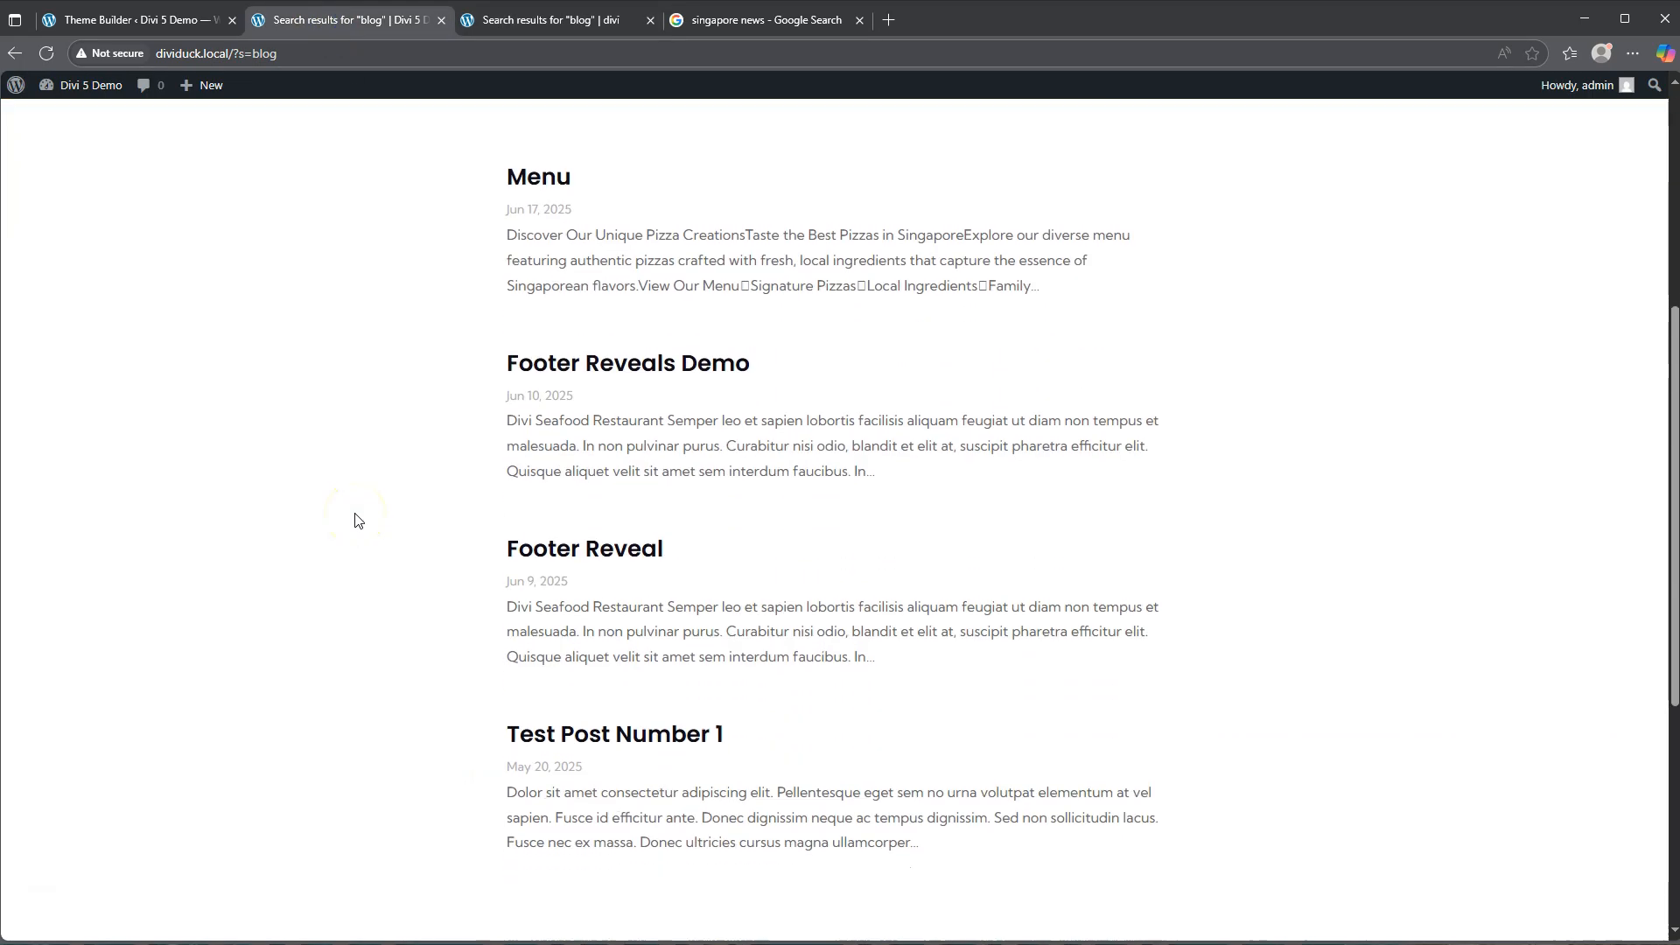
scroll(355, 520, "down", 3)
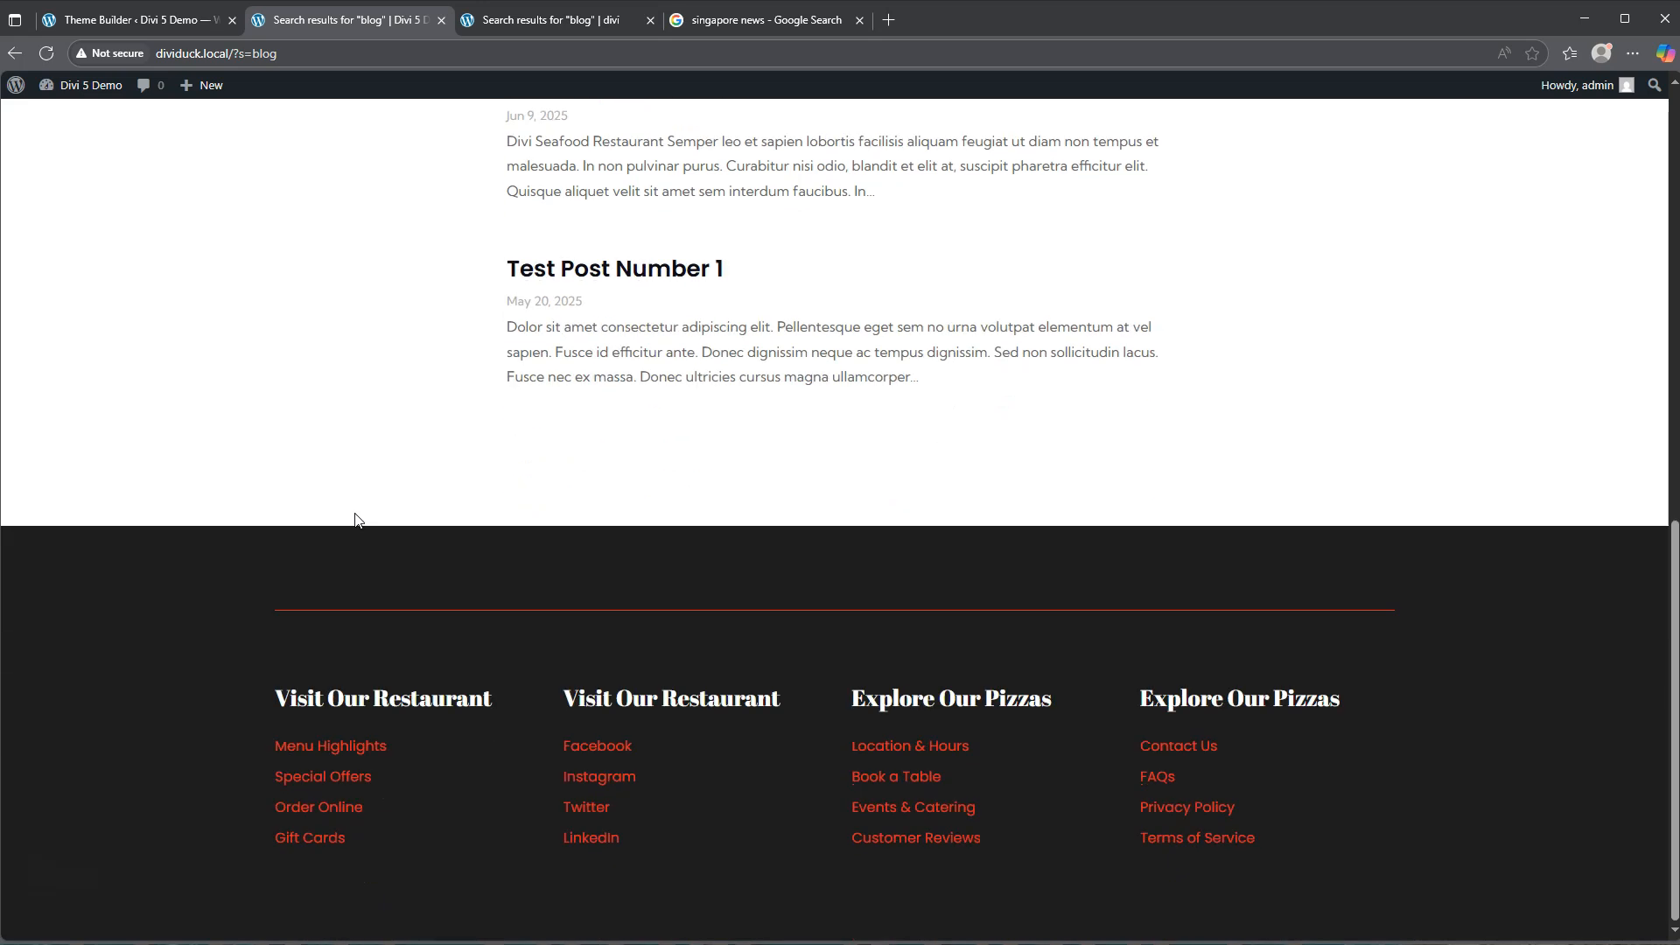
scroll(355, 519, "up", 10)
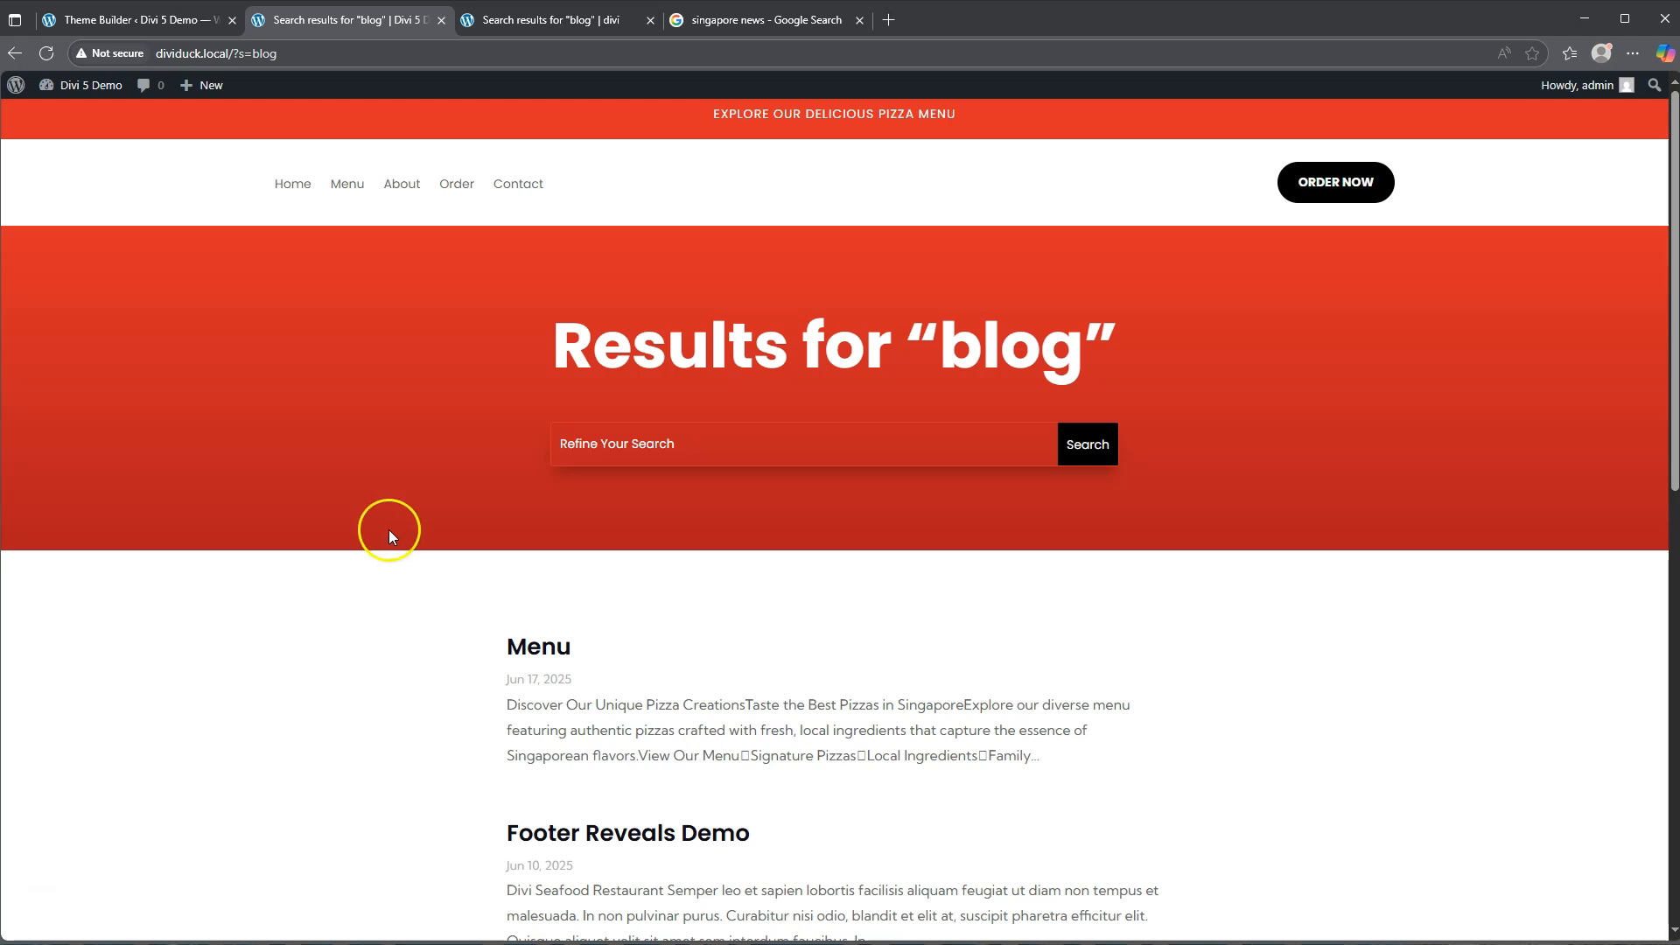
- Open the Divi Theme Builder from the WordPress dashboard of the Divi 5 Demo site
left_click(144, 19)
left_click(96, 128)
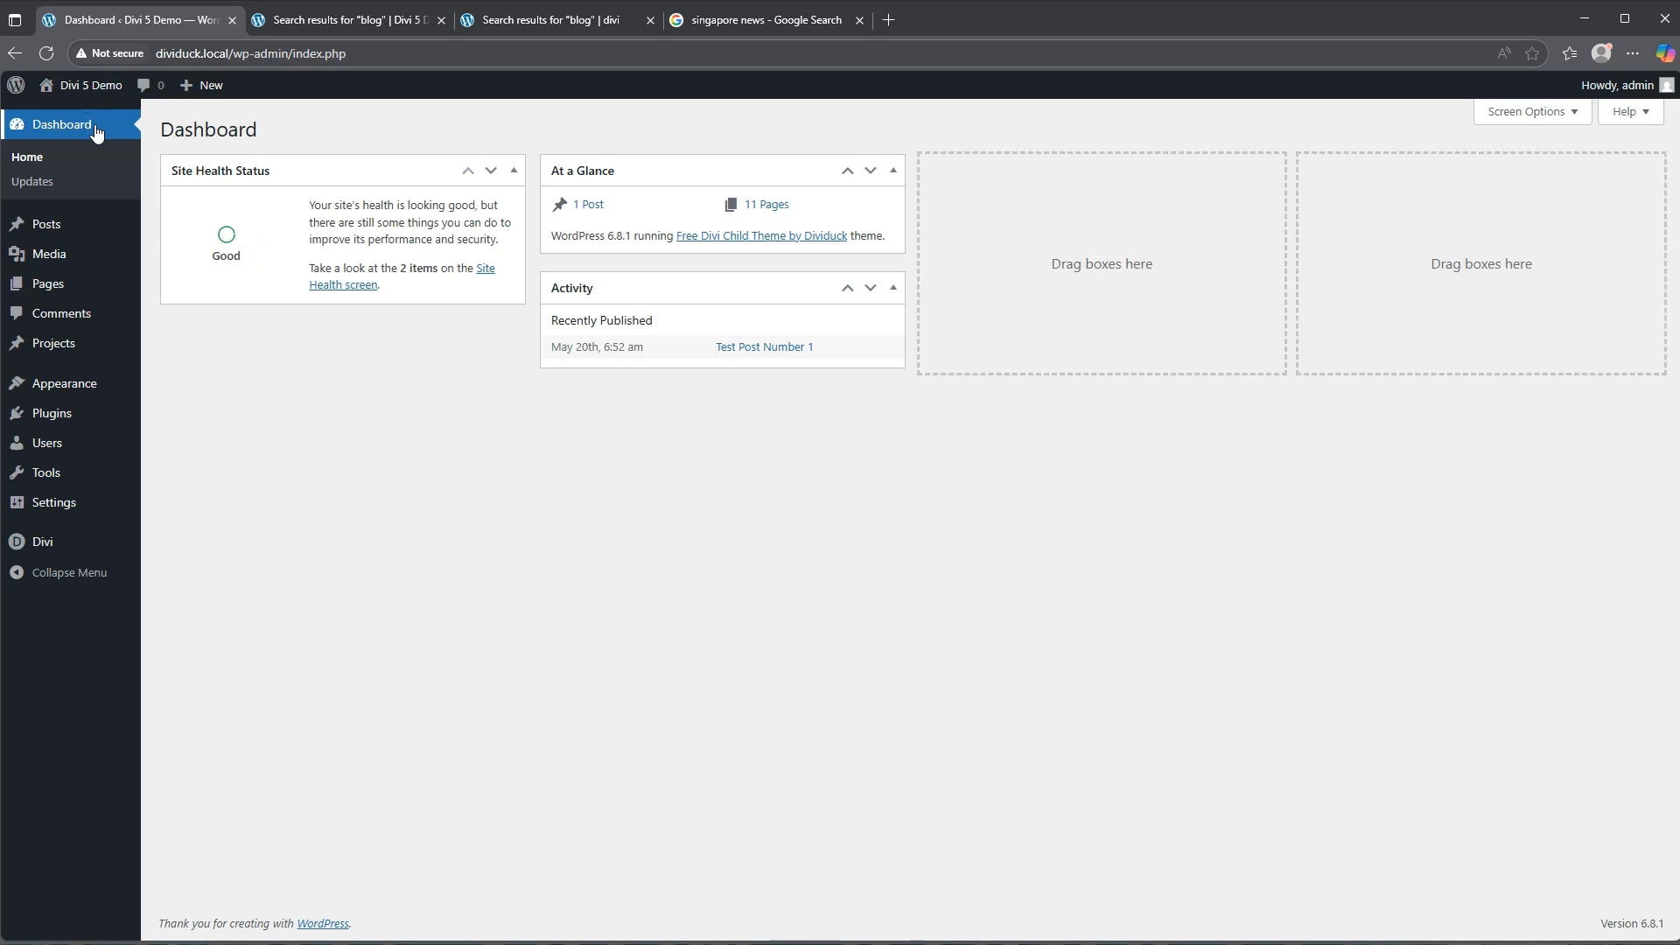
mouse_move(101, 95)
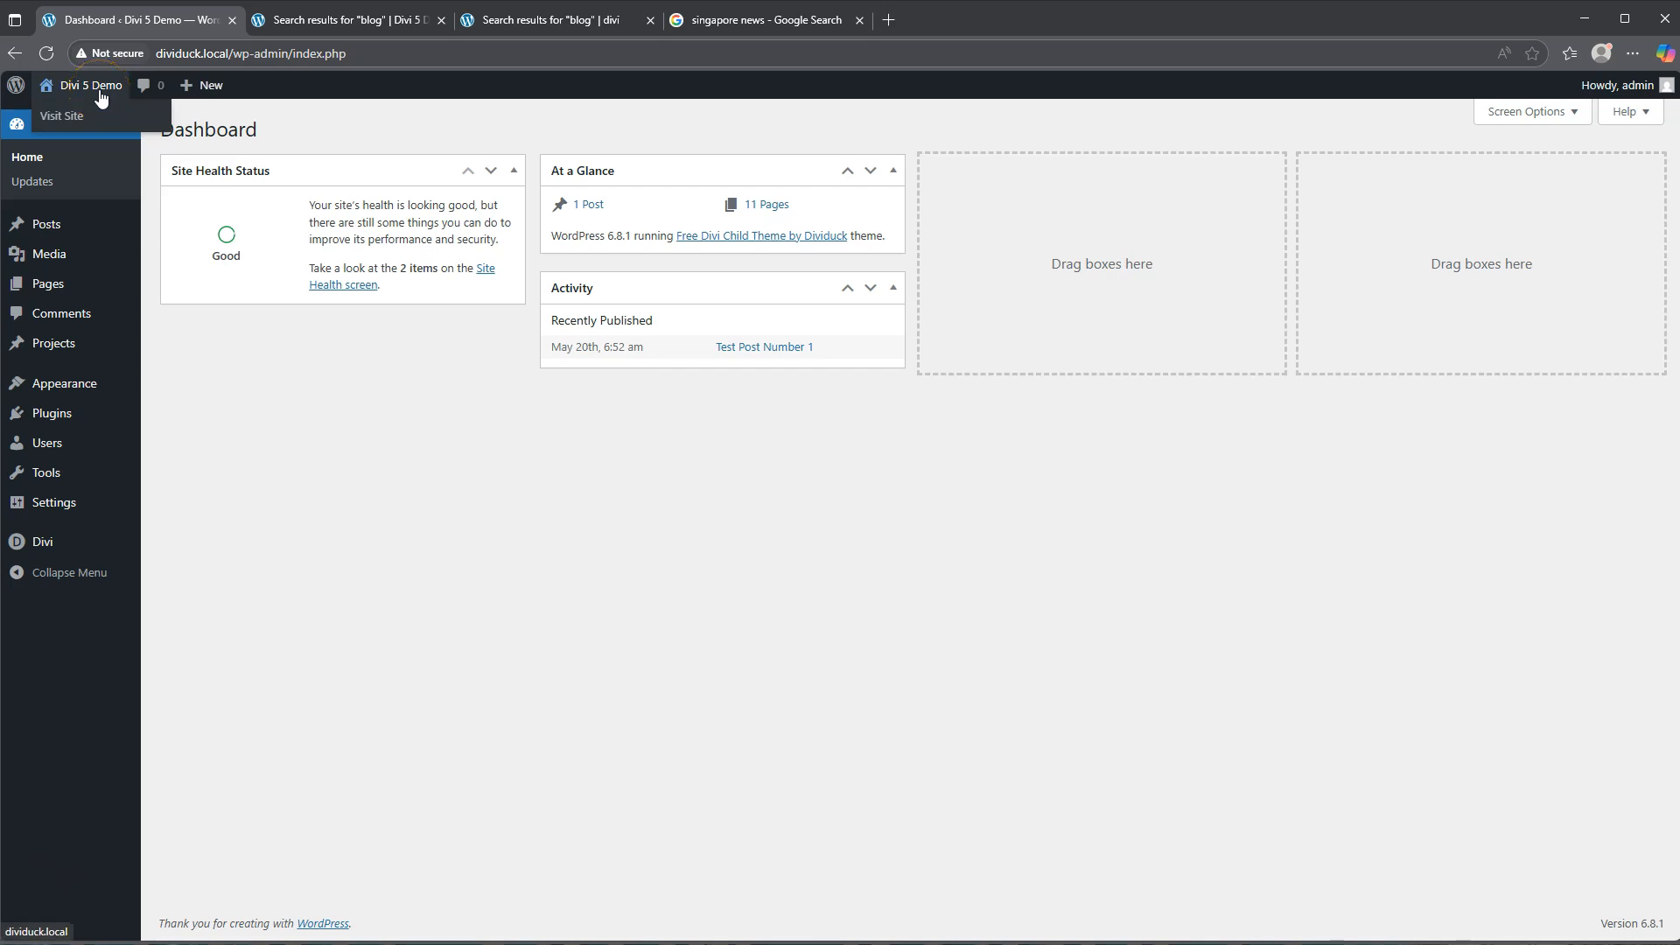
mouse_move(52, 544)
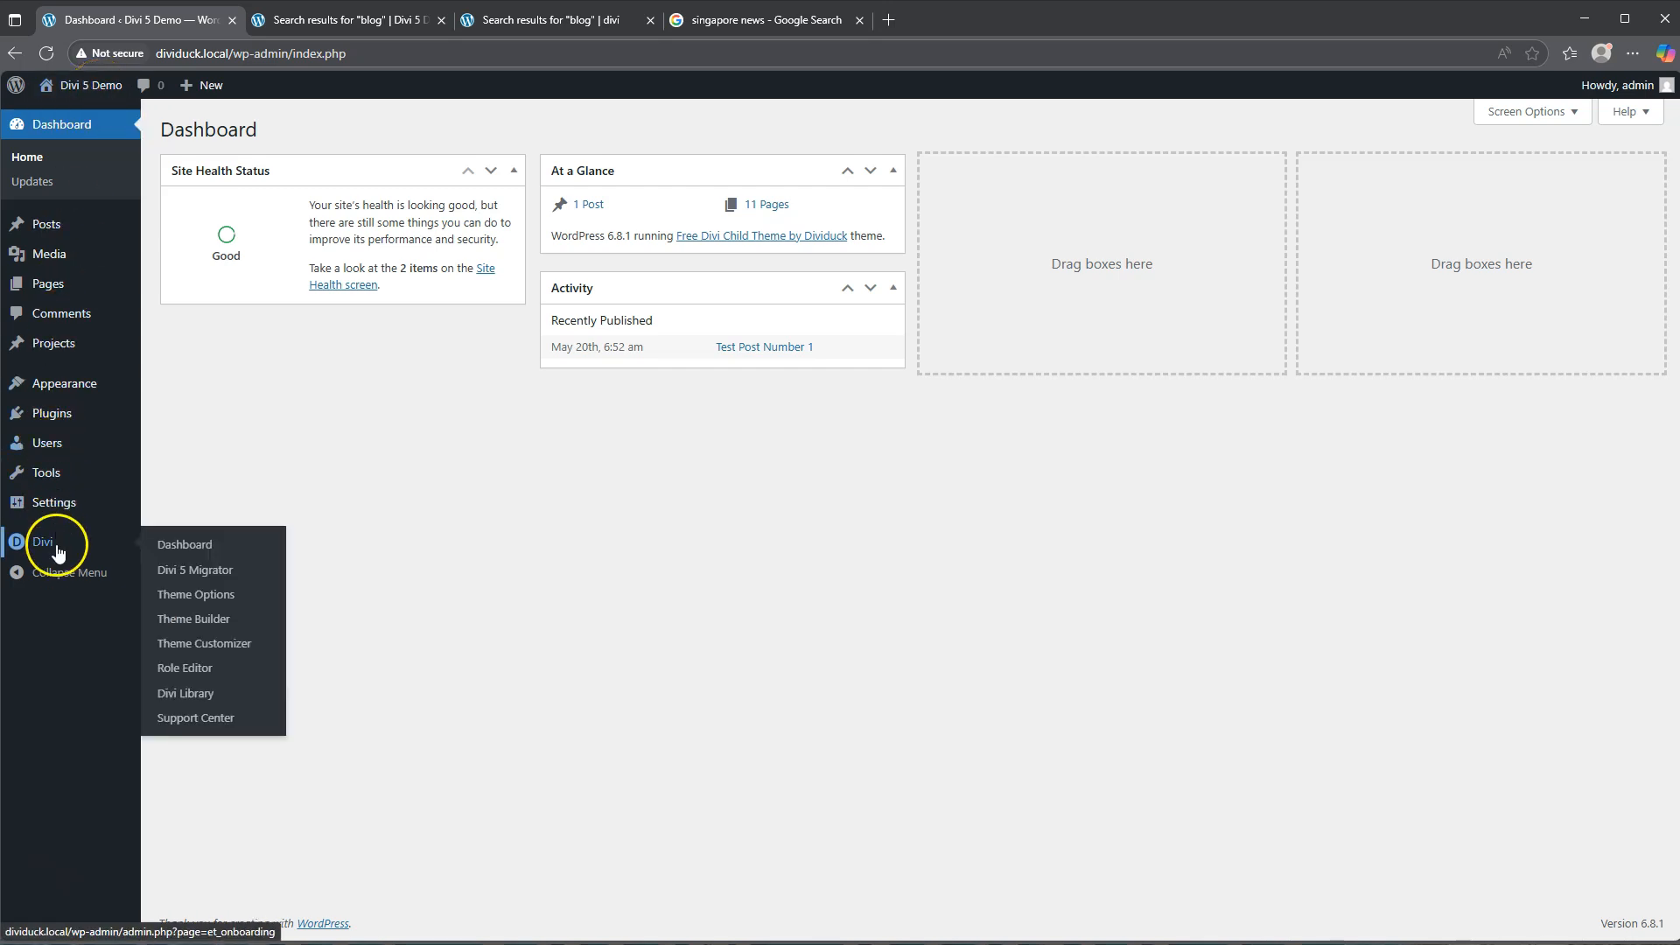
left_click(194, 614)
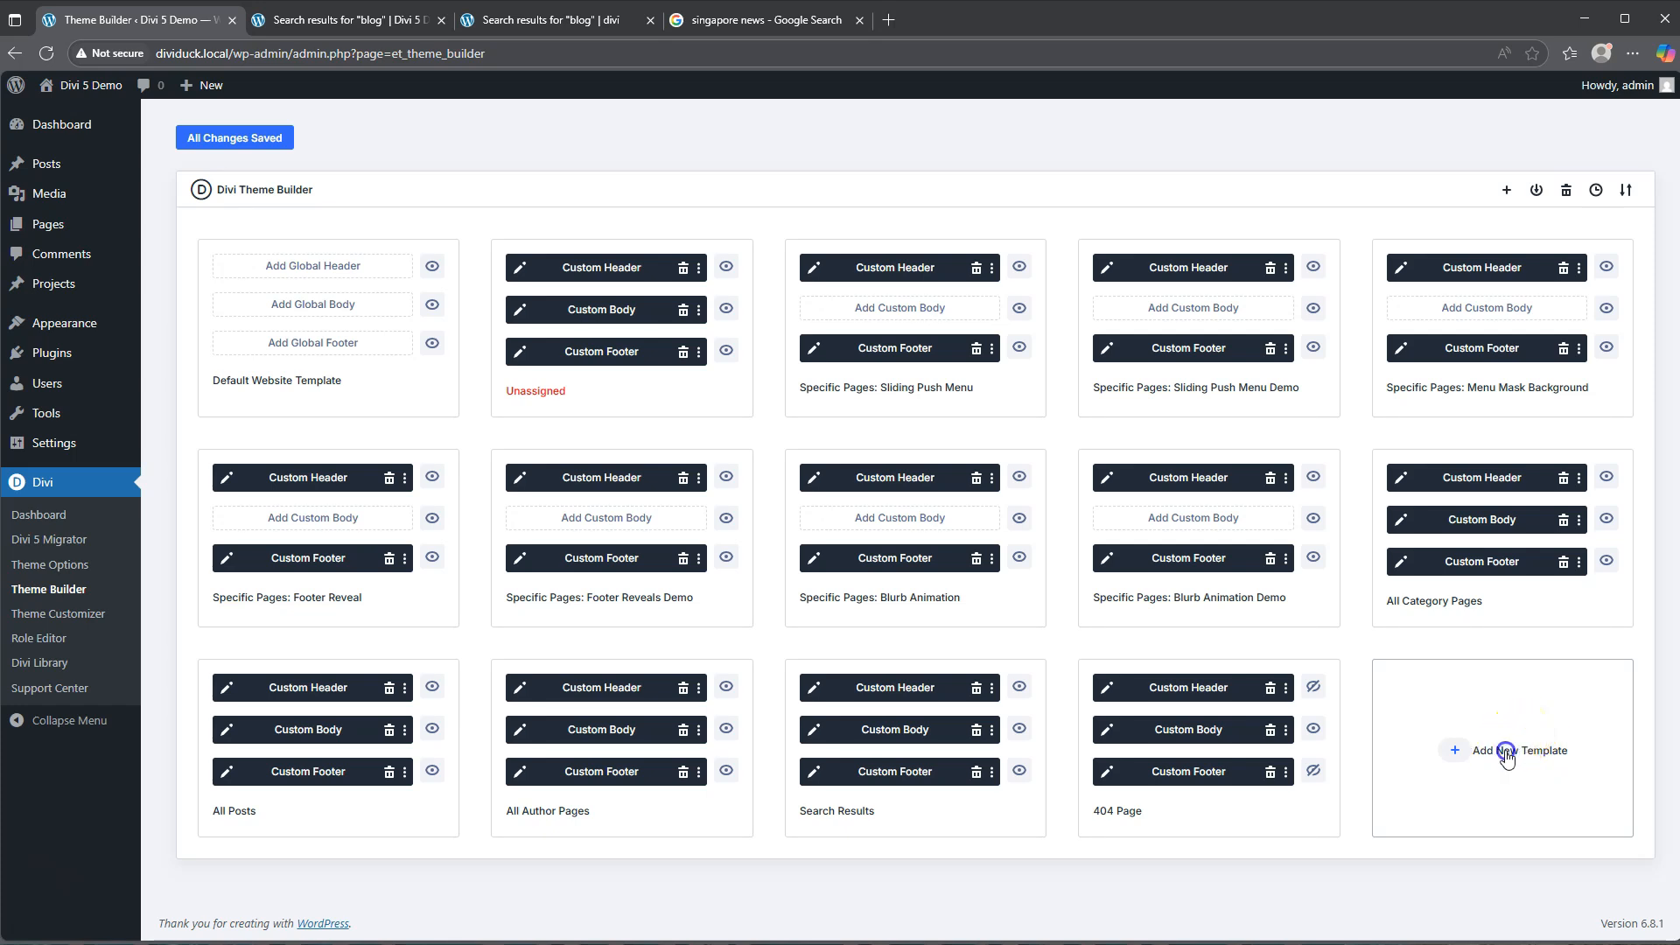
left_click(1477, 750)
left_click(1477, 748)
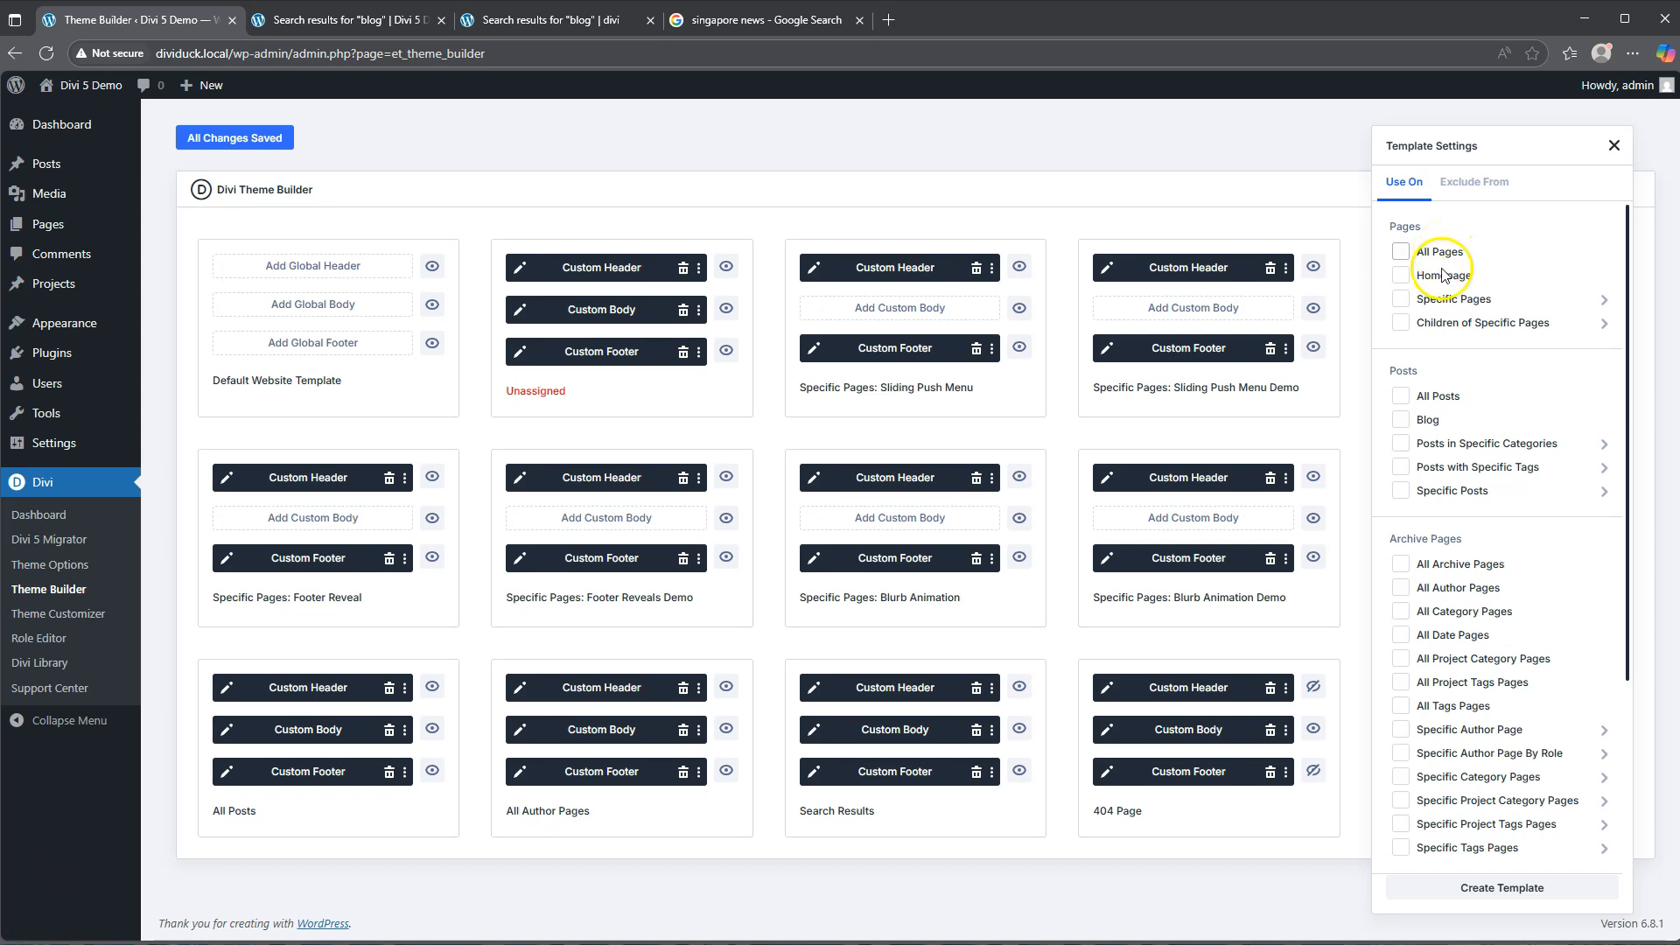
mouse_move(1446, 305)
scroll(1446, 577, "down", 3)
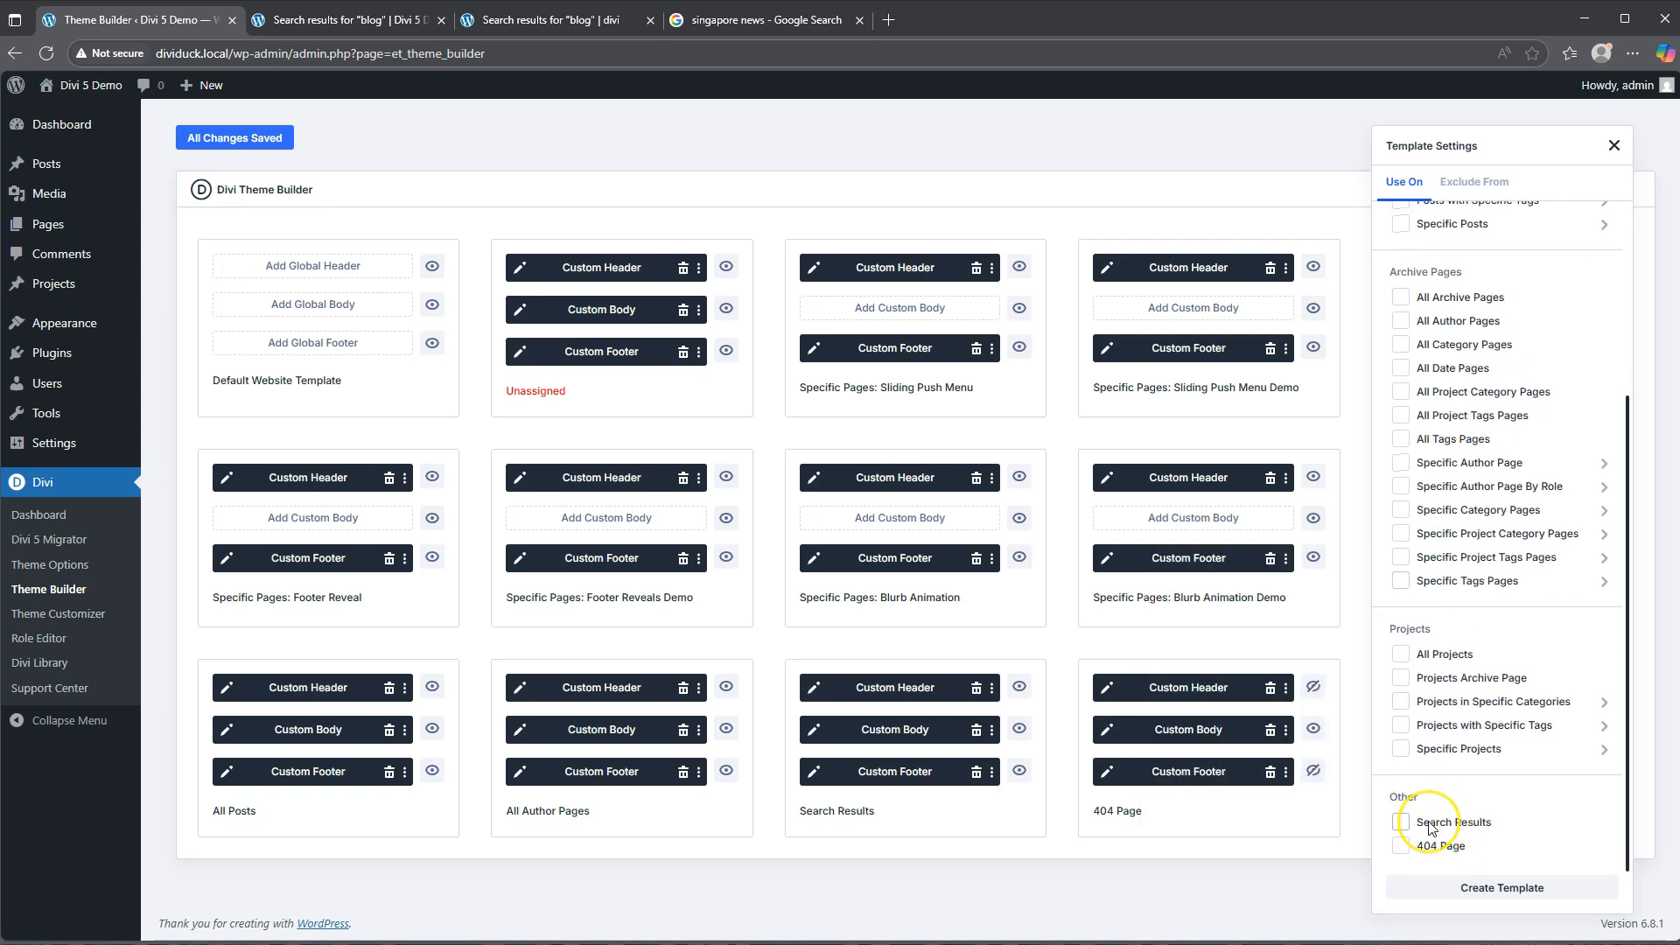
left_click(1401, 824)
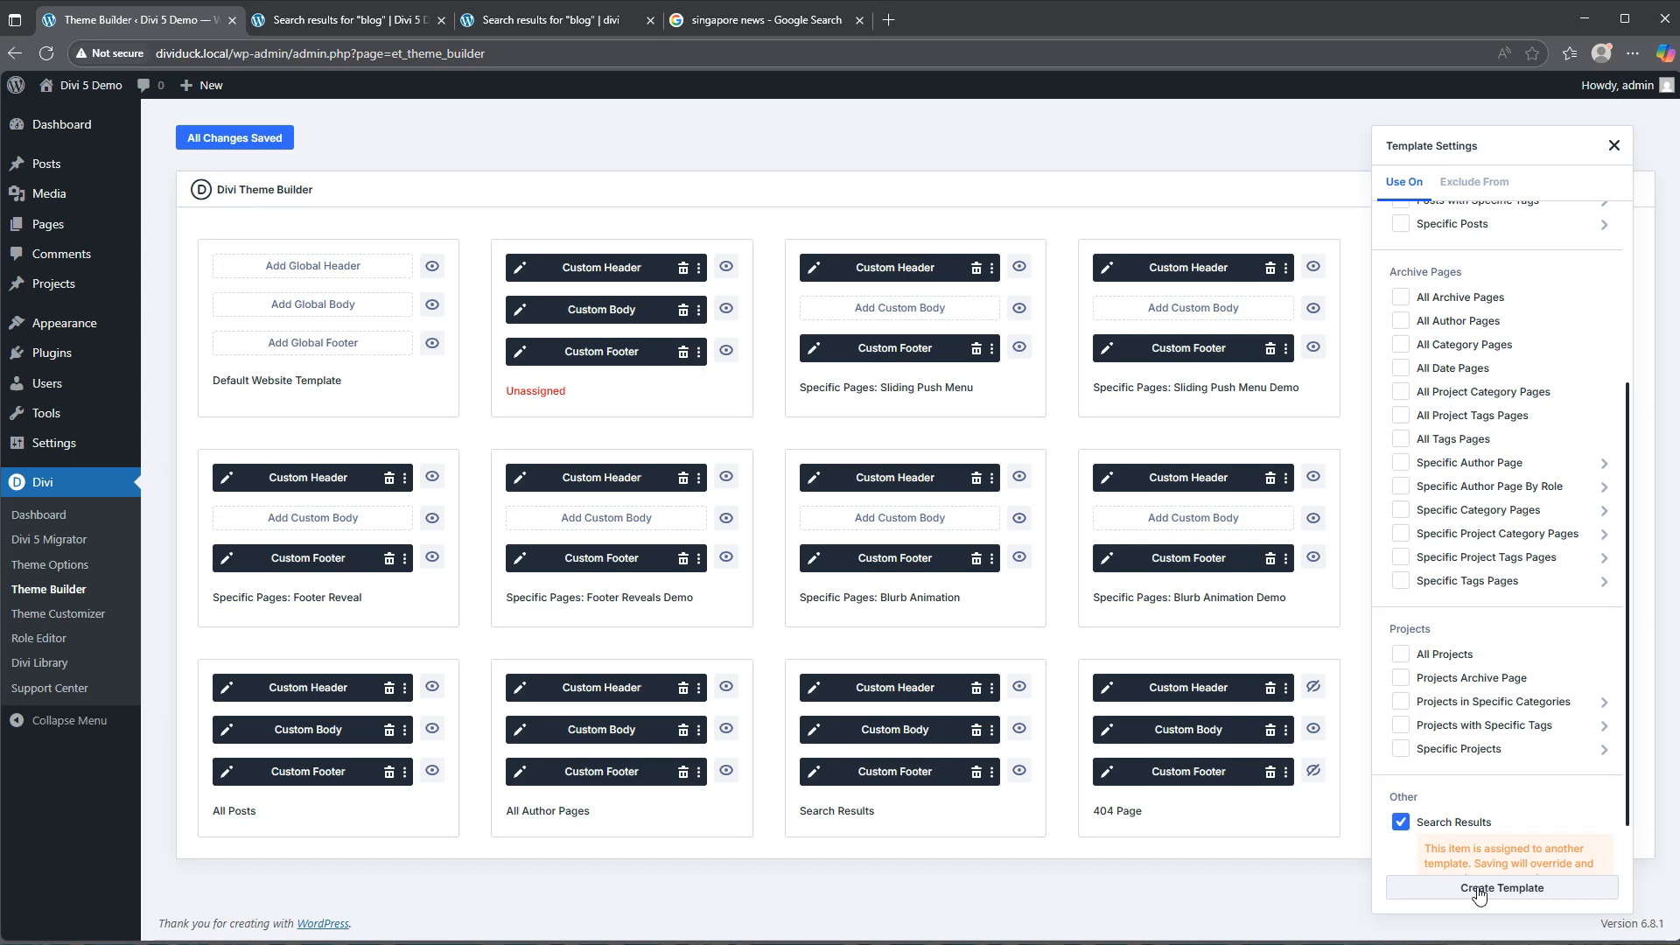
- Delete the existing Search Results template and save the Theme Builder changes
mouse_move(1038, 793)
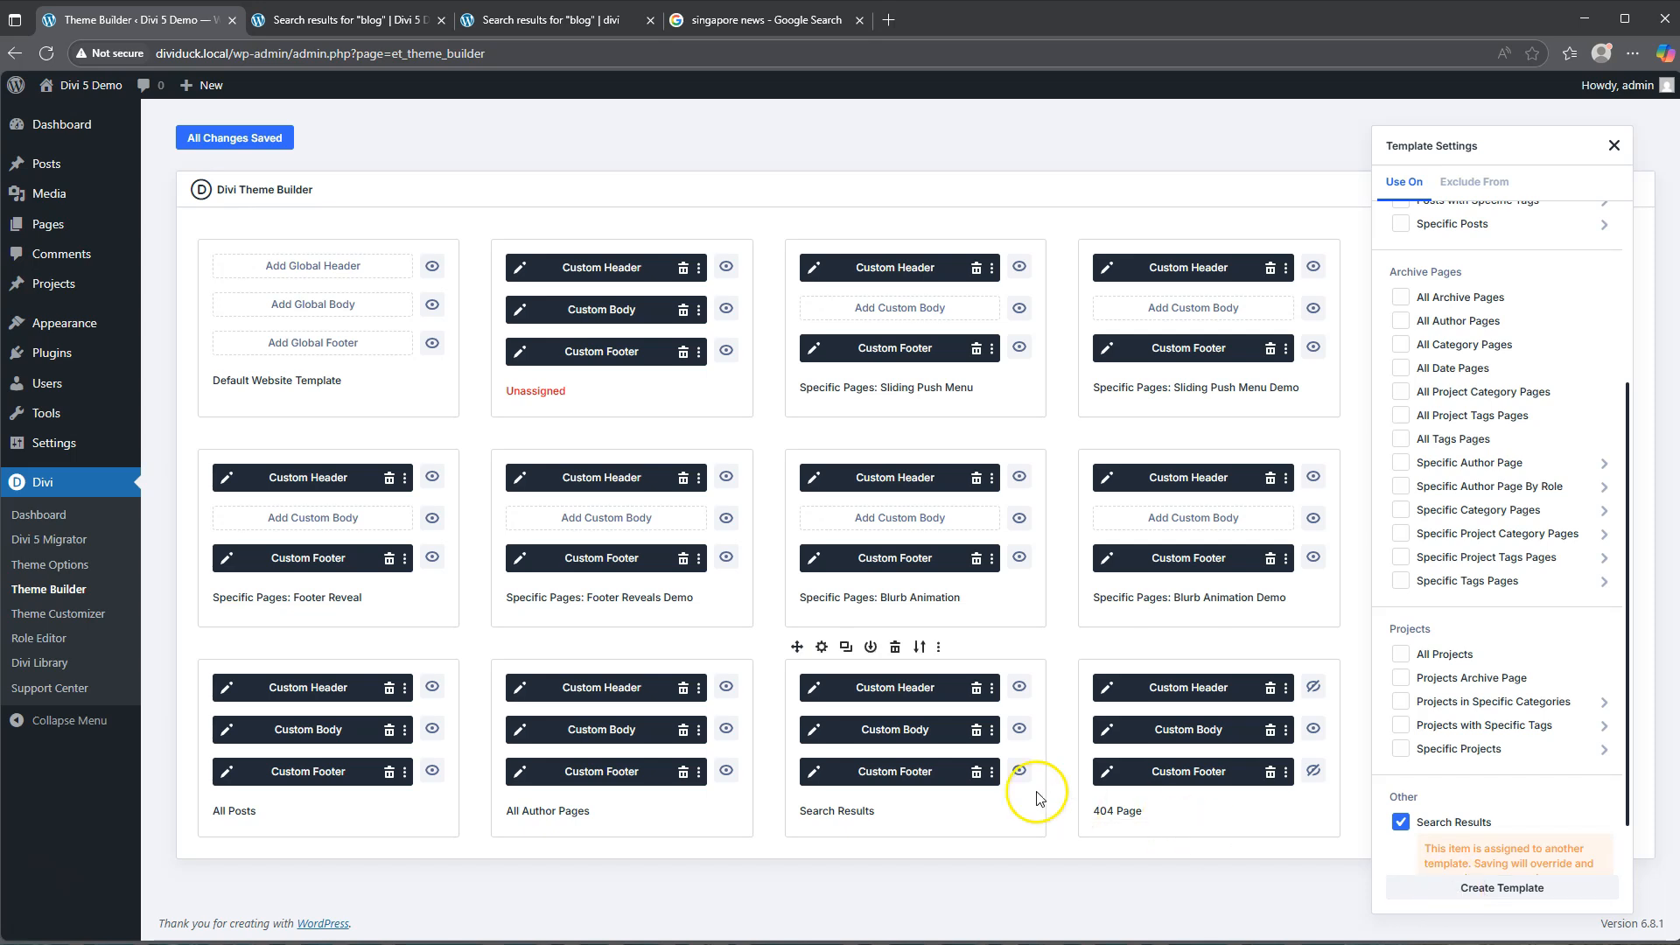
left_click(896, 647)
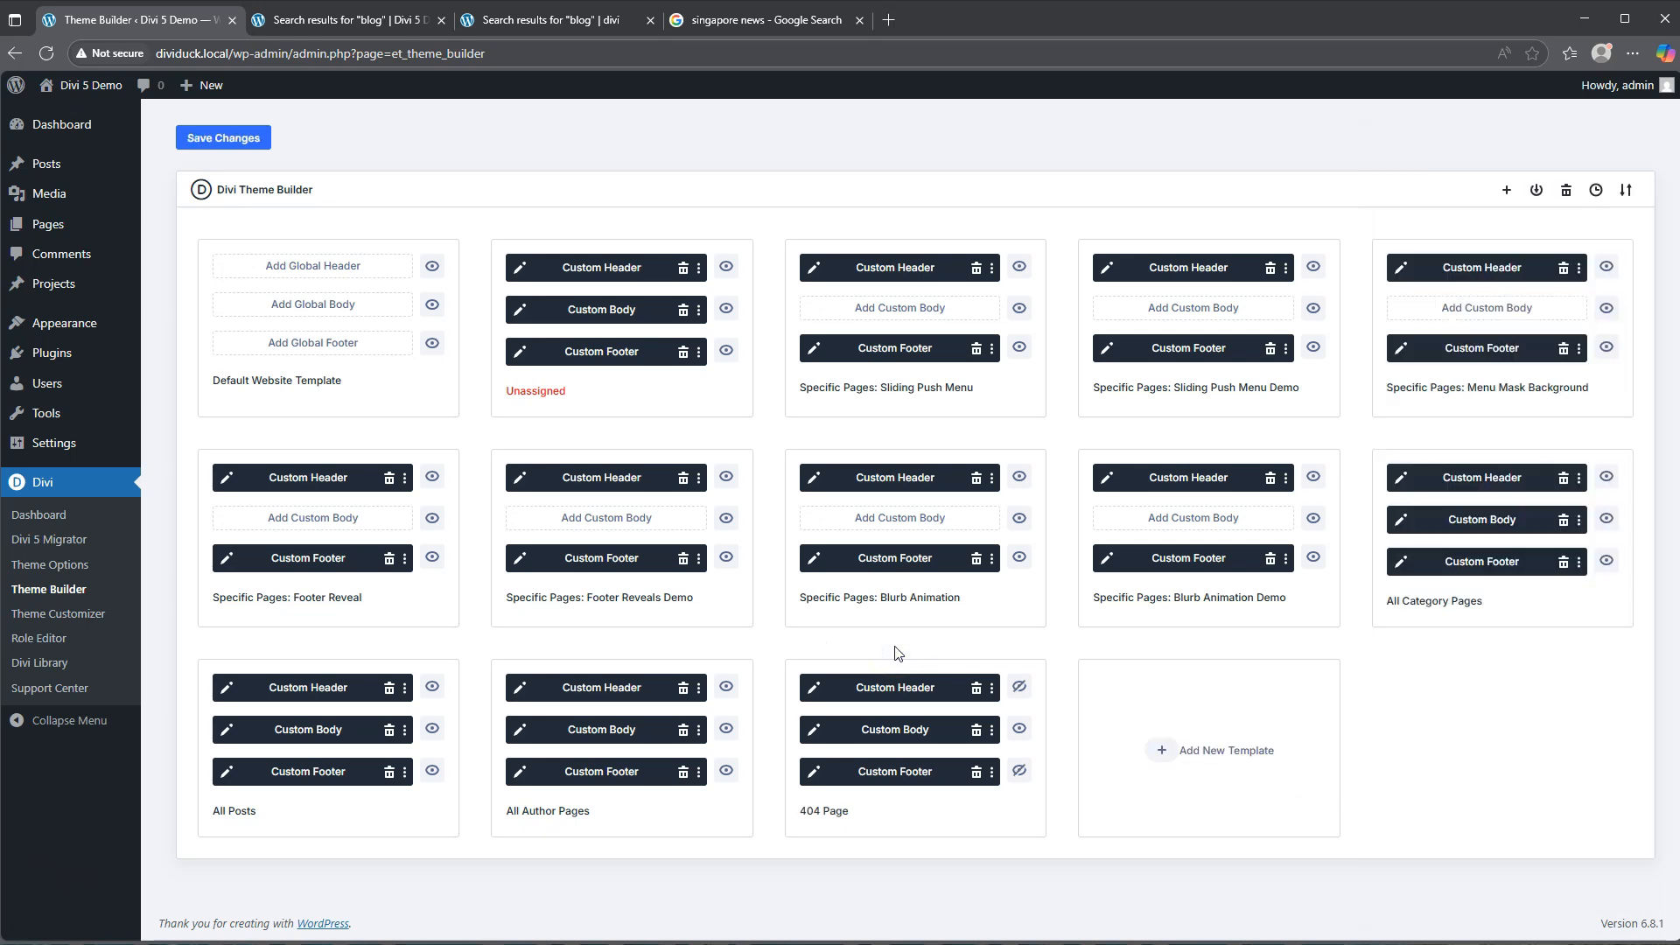
left_click(224, 138)
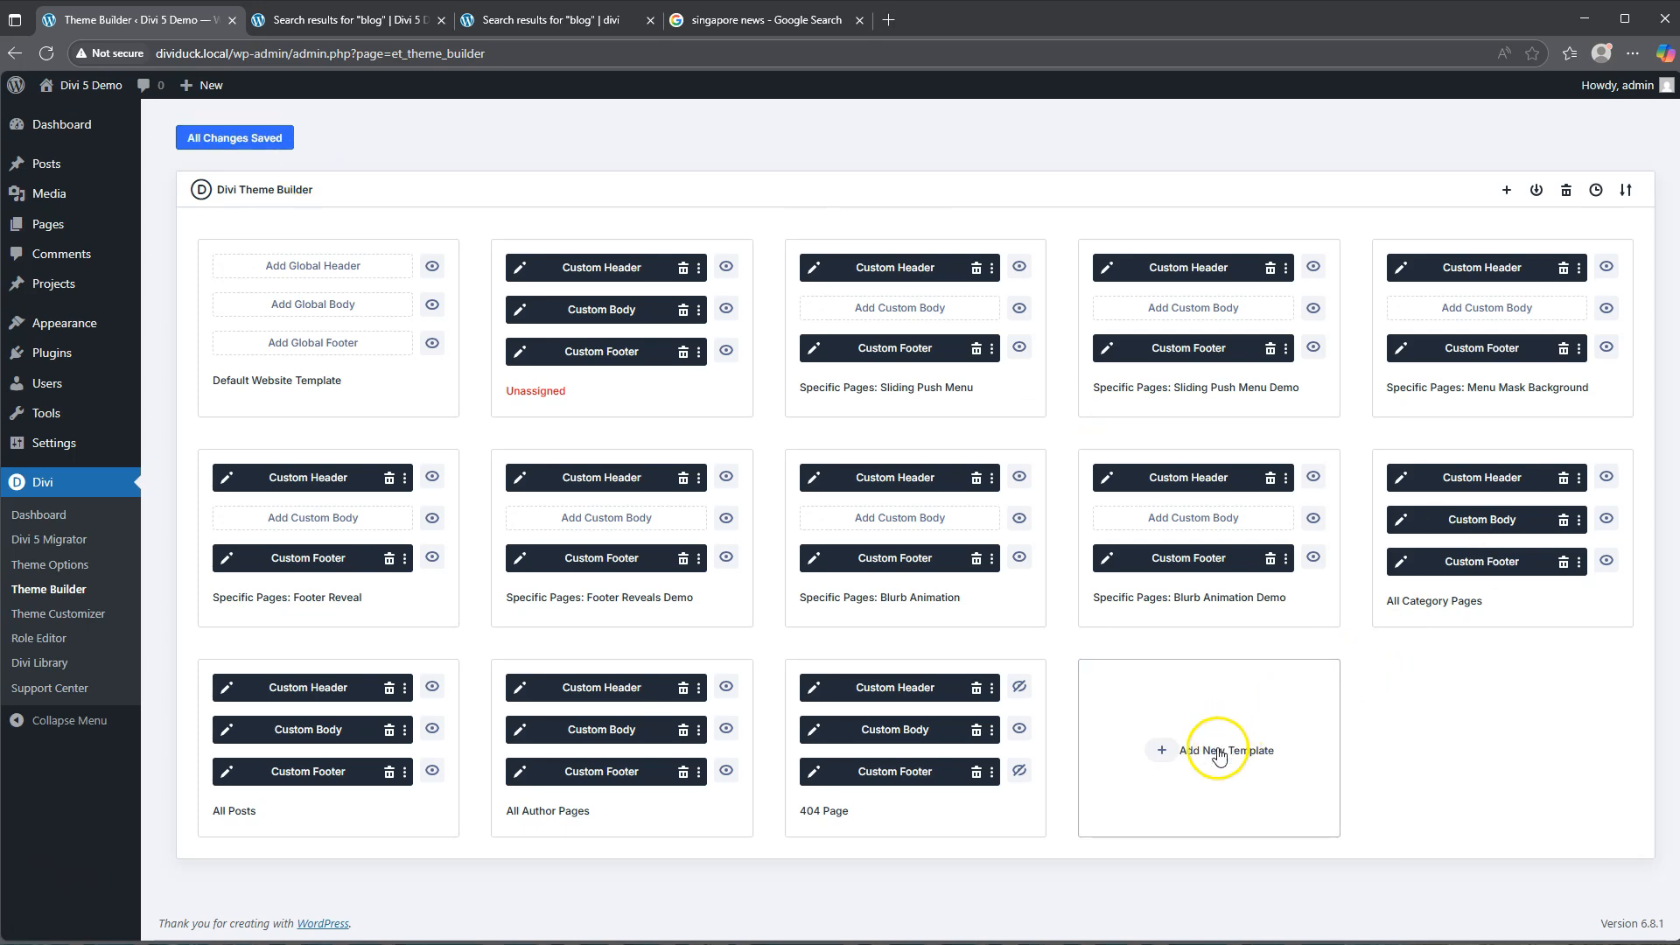
- Create a new template assigned to Search Results and start building its custom body from scratch
left_click(1146, 750)
left_click(1165, 751)
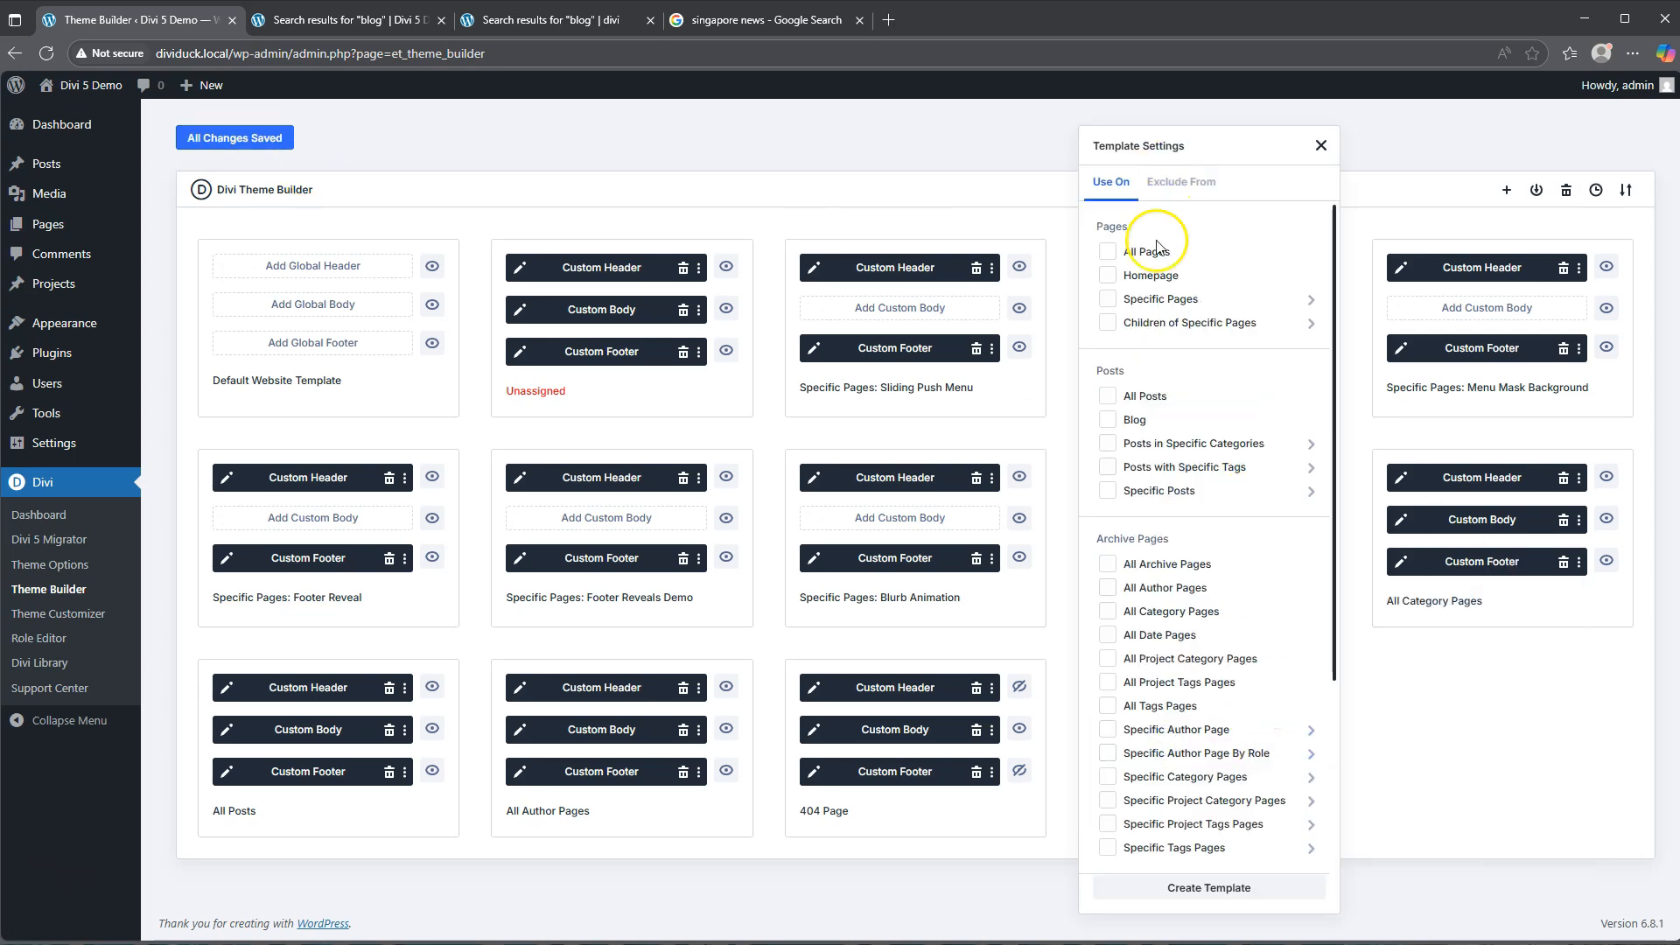
scroll(1181, 693, "down", 5)
left_click(1152, 822)
left_click(1212, 889)
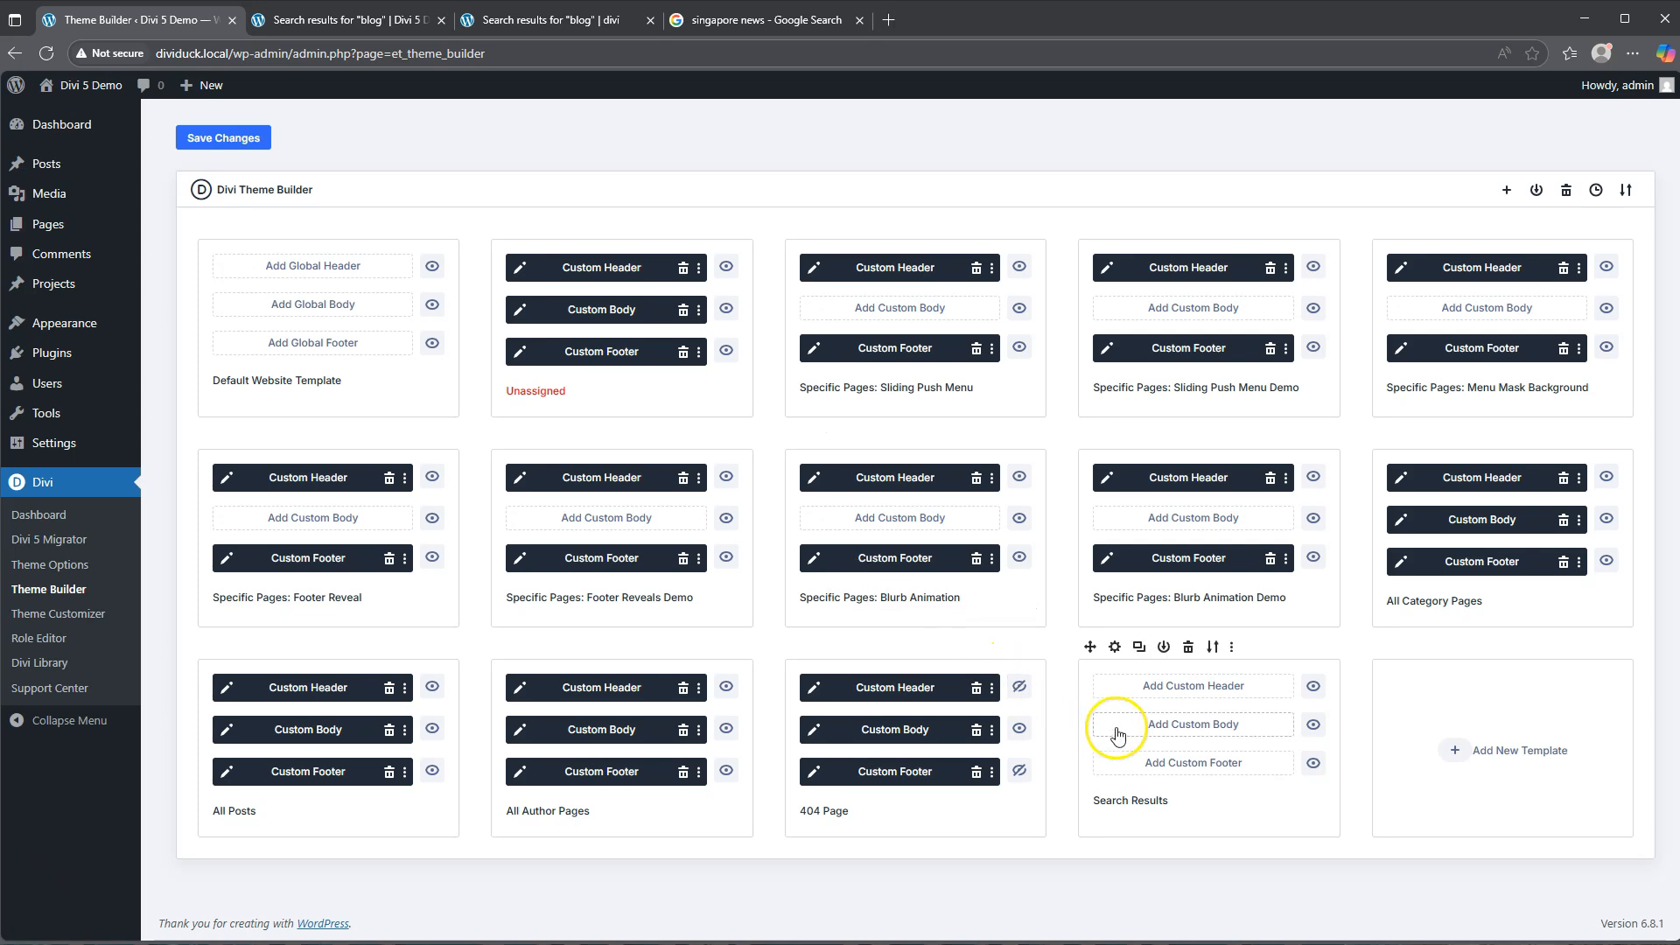
left_click(1183, 728)
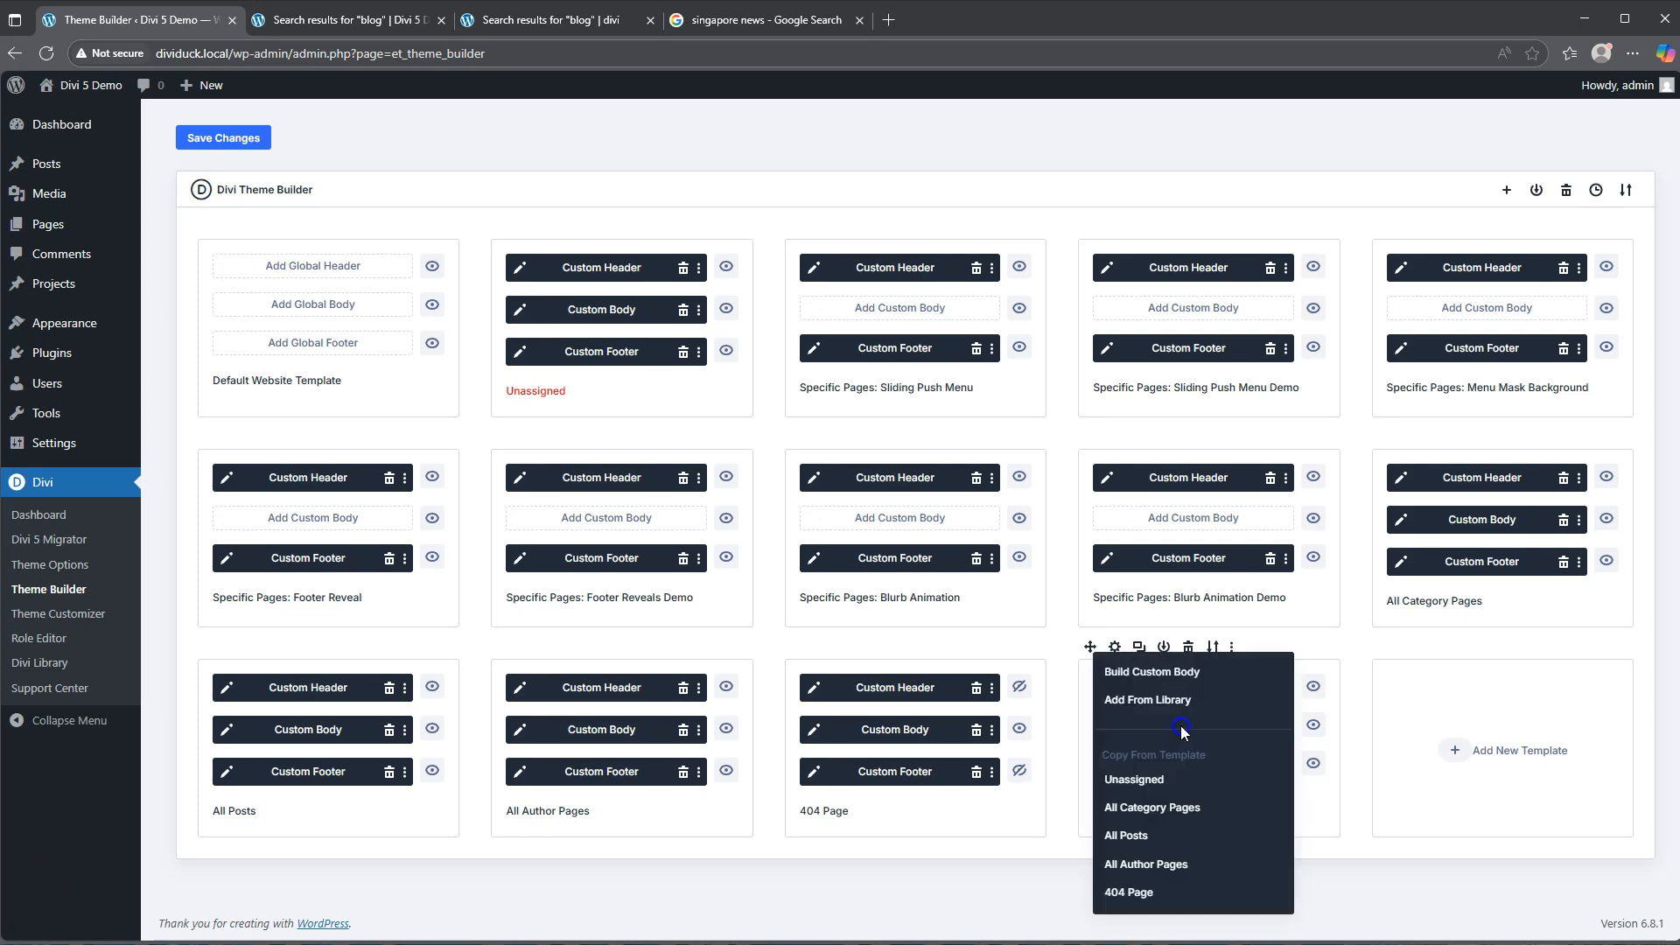
left_click(1168, 673)
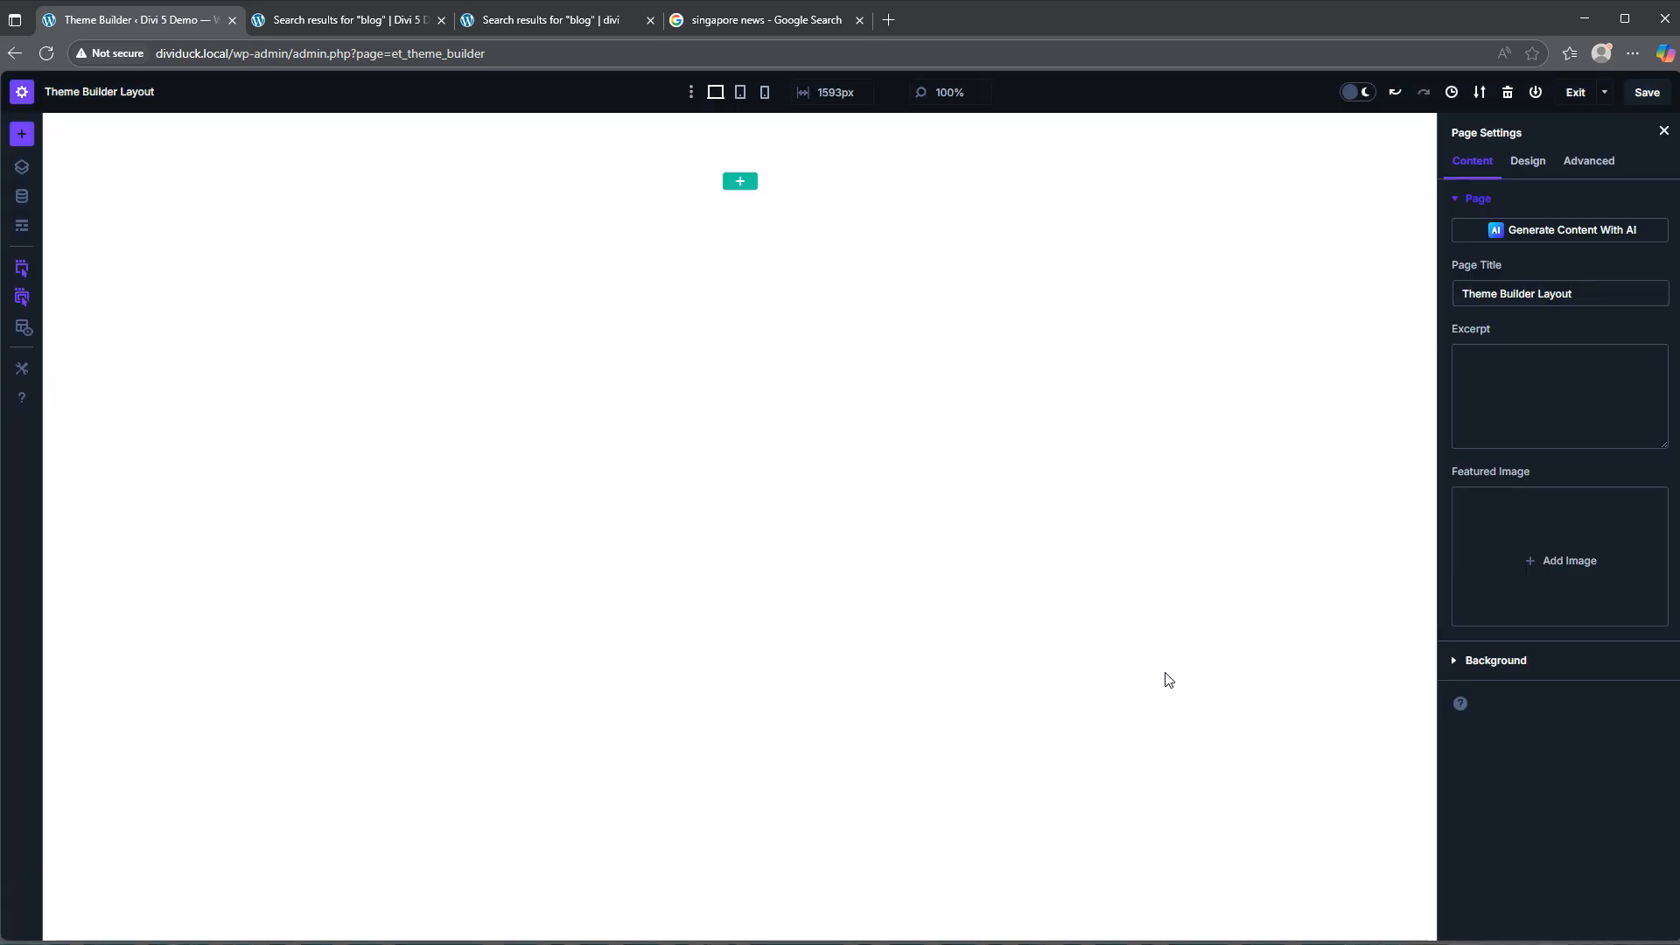
- Review the default and the custom-designed "blog" search results pages, and return to the empty body layout
left_click(551, 19)
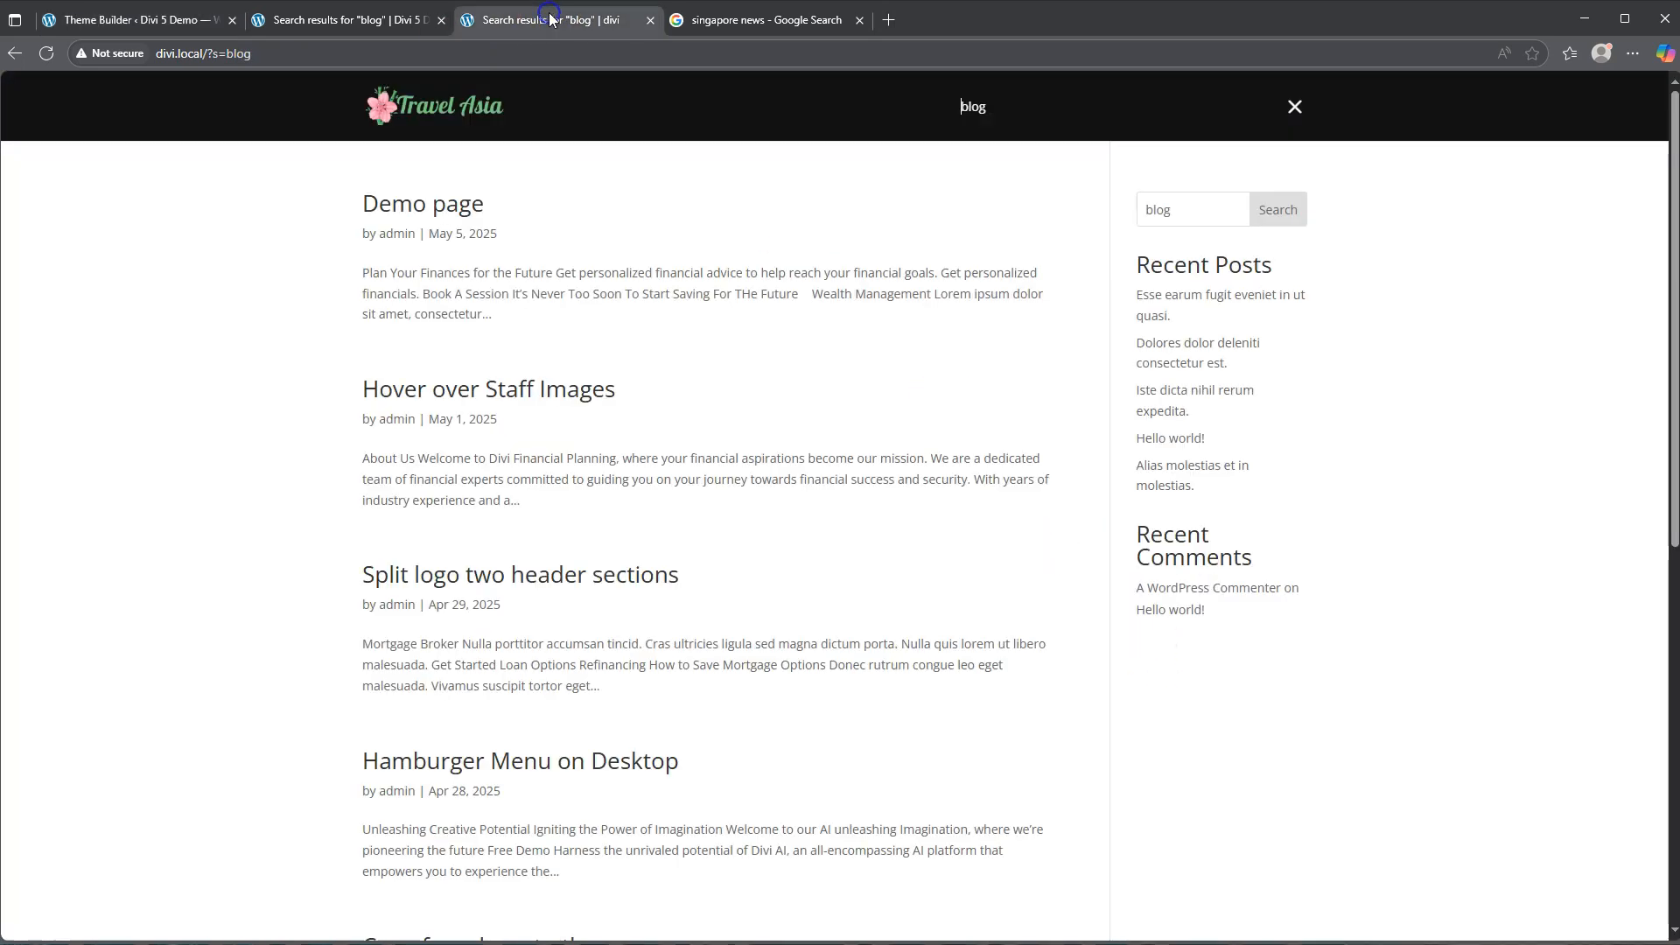
key("ctrl+shift+Tab")
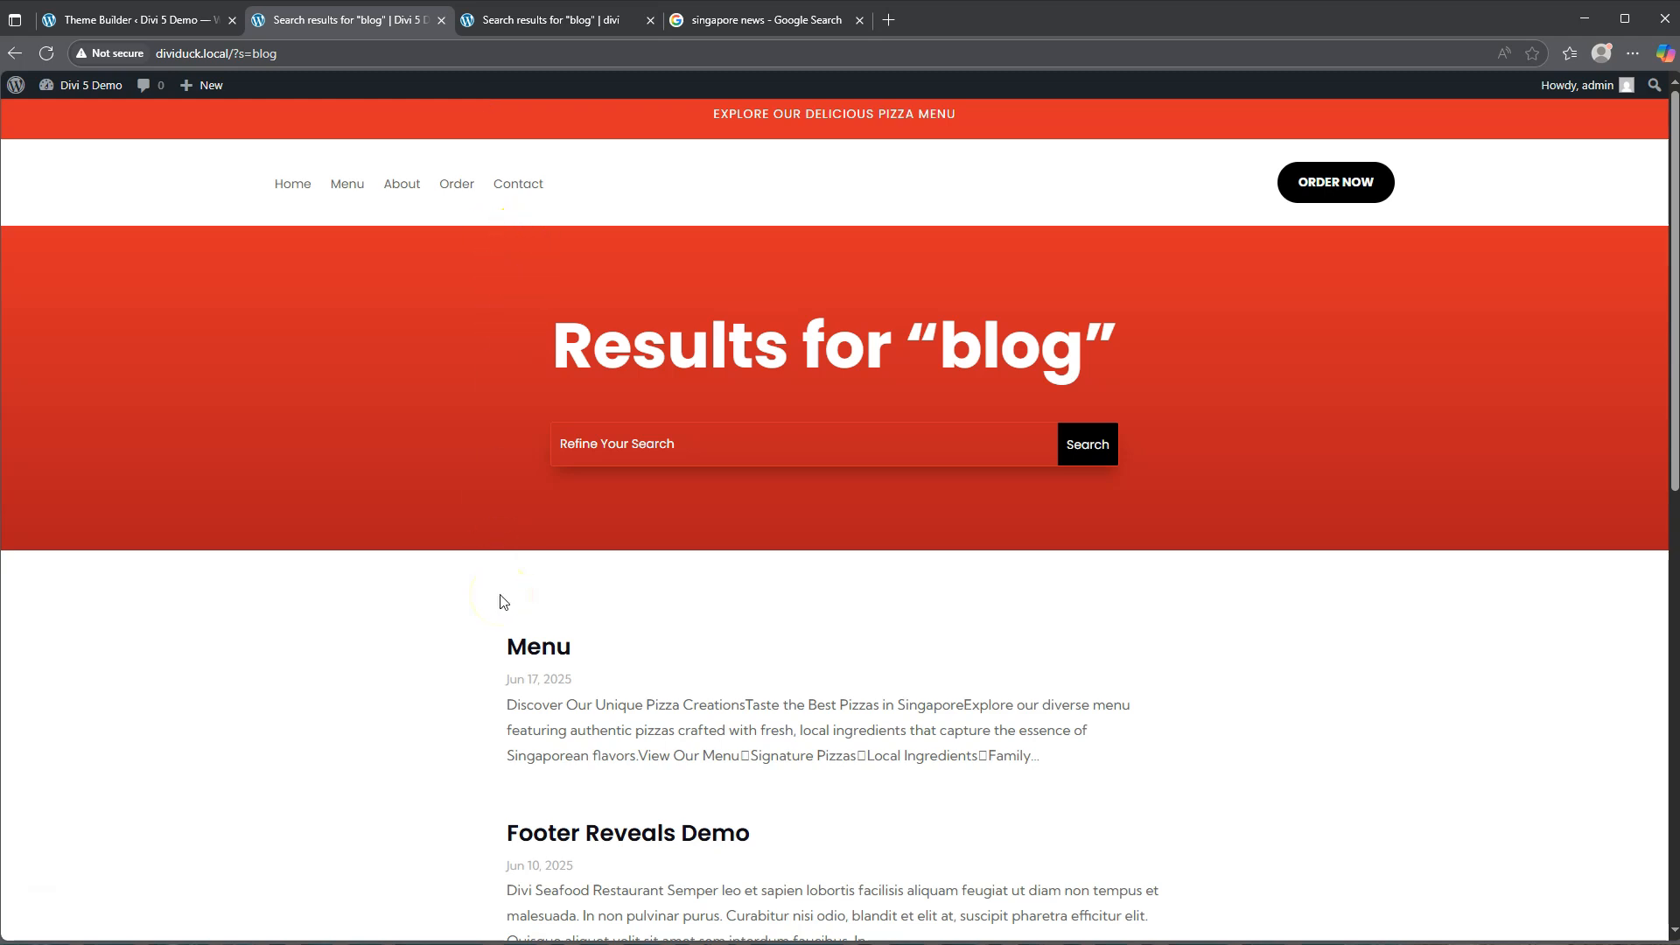
left_click(136, 20)
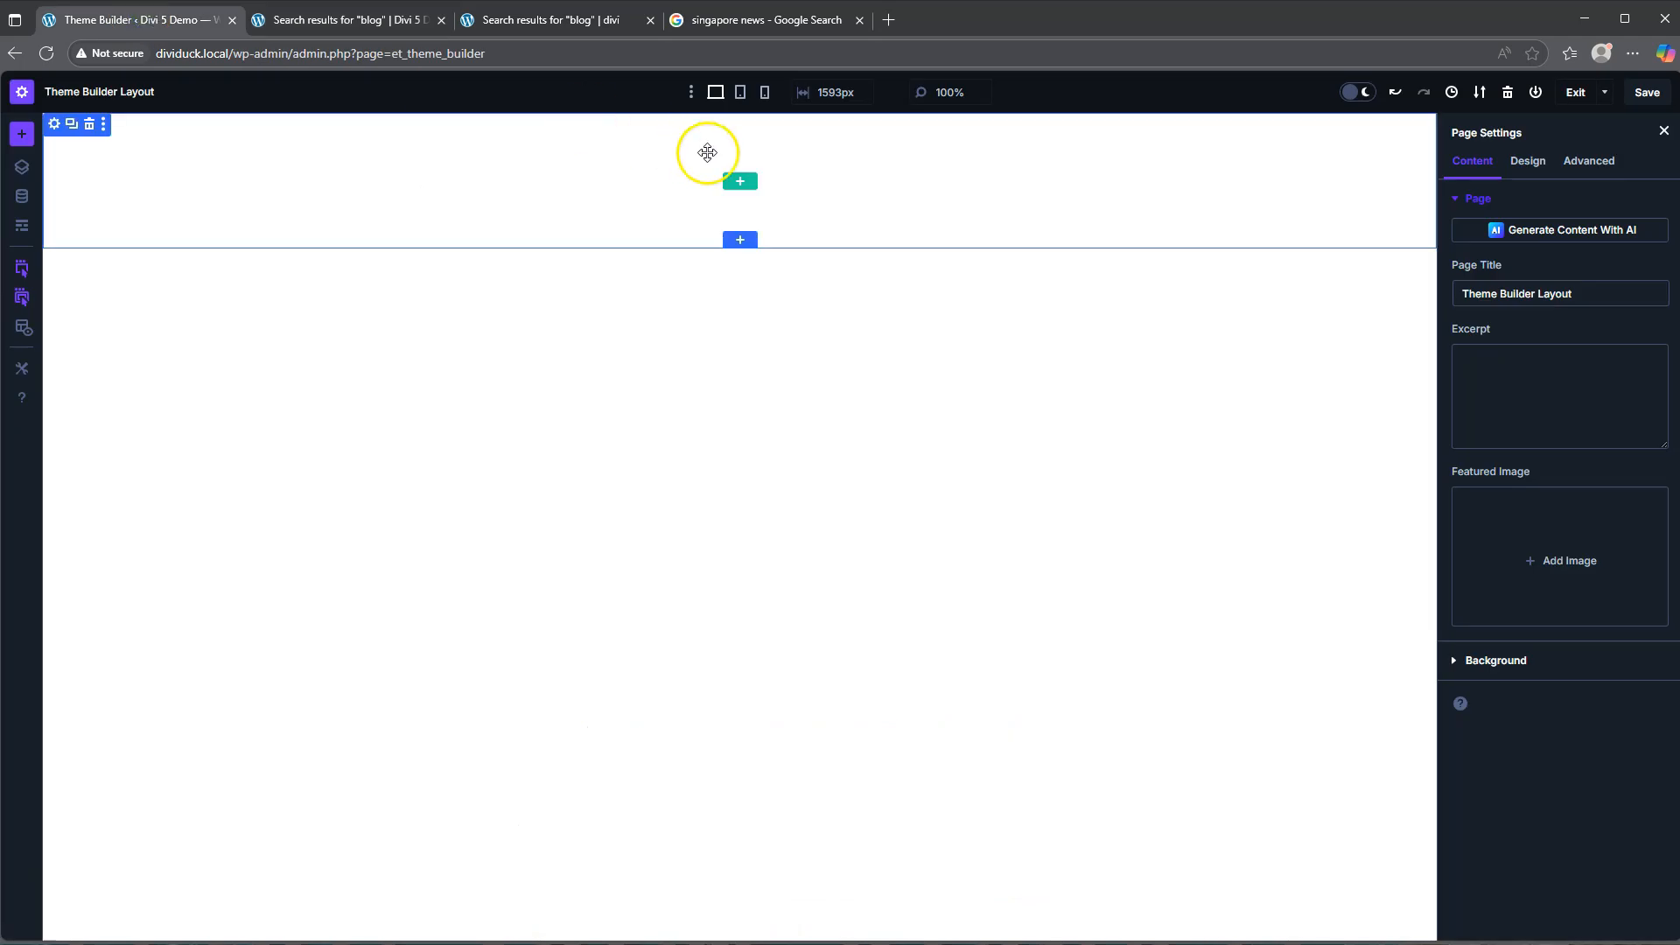
- Insert a single-column row in the empty section and add a Text module to it
left_click(740, 182)
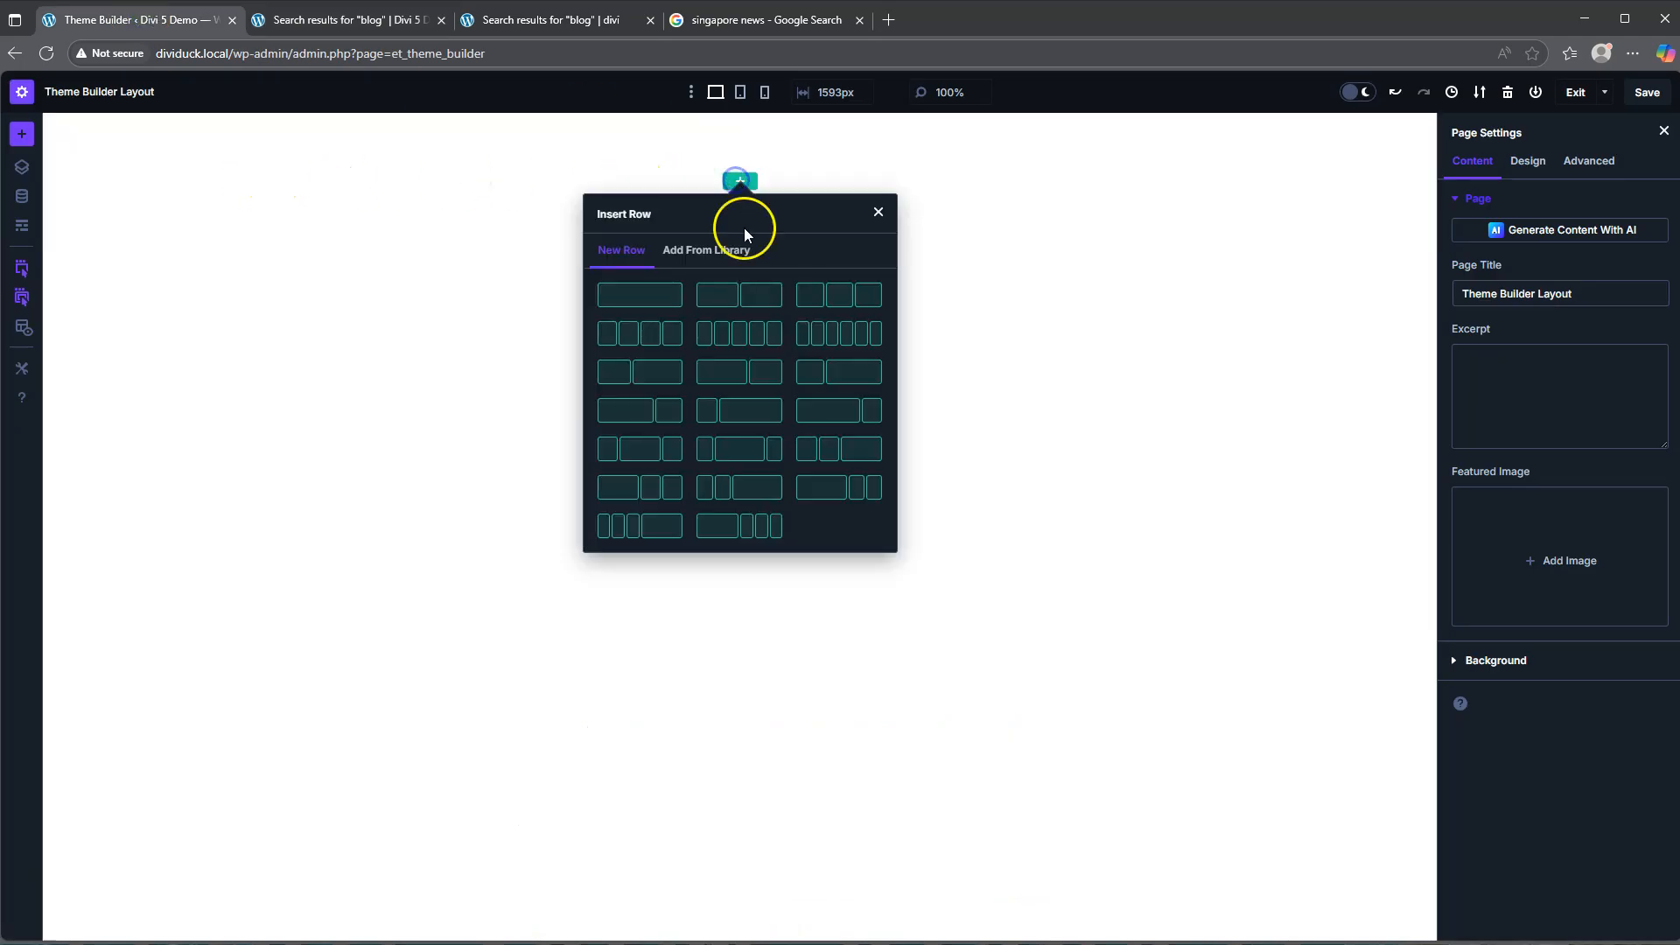
left_click(662, 297)
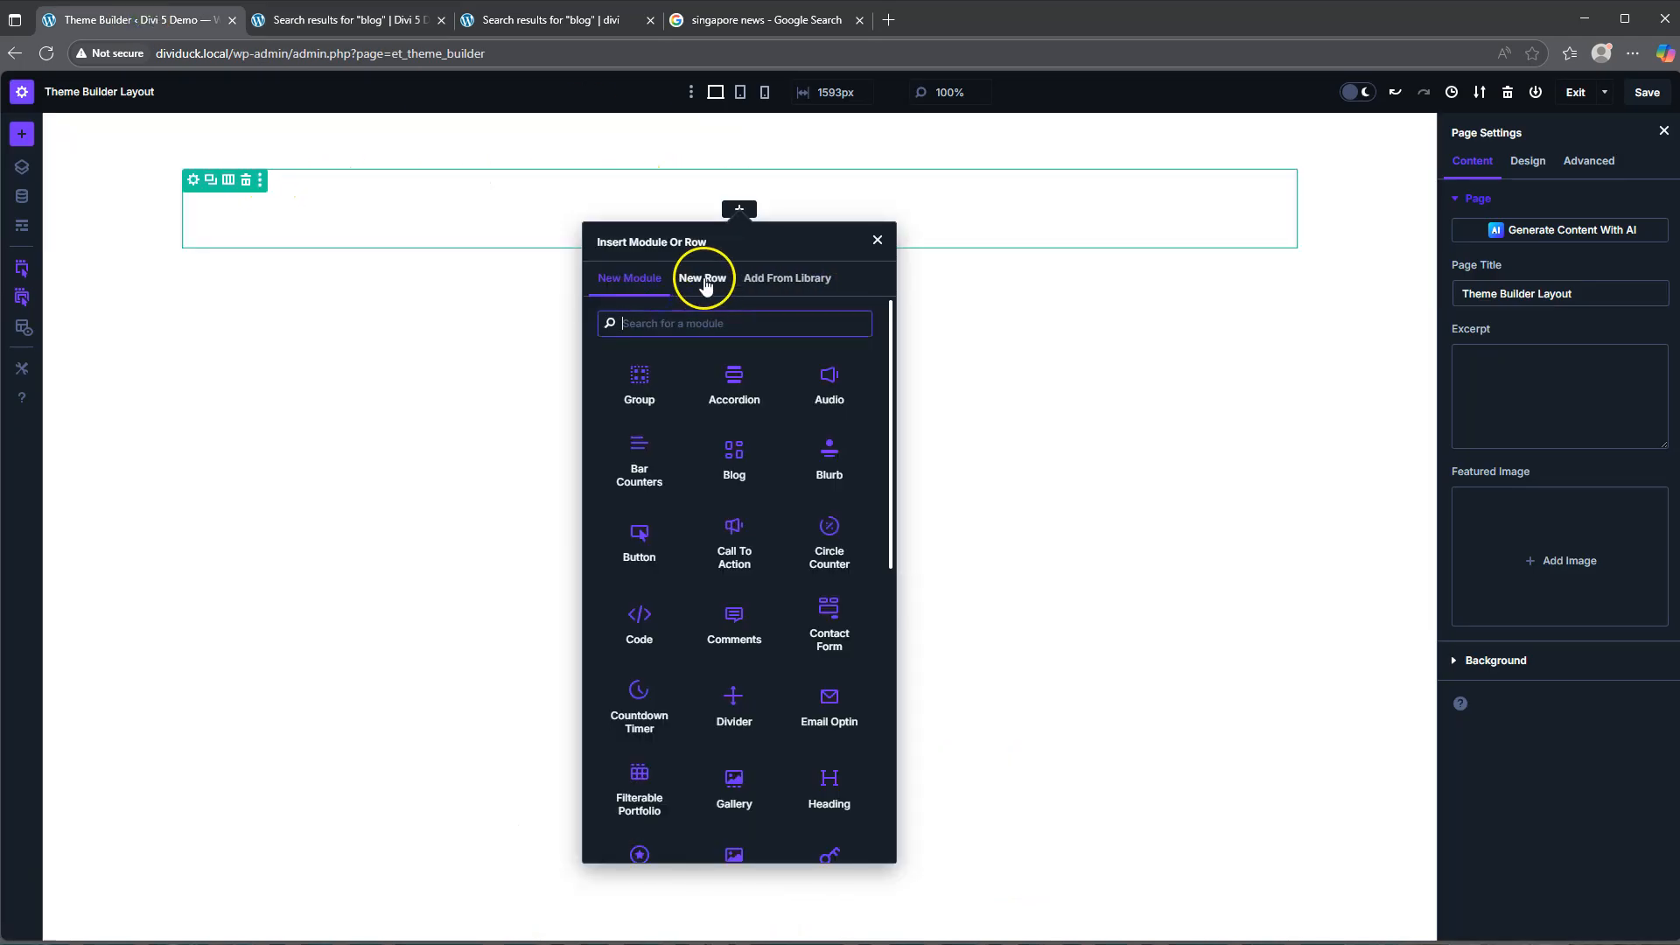
scroll(726, 438, "down", 6)
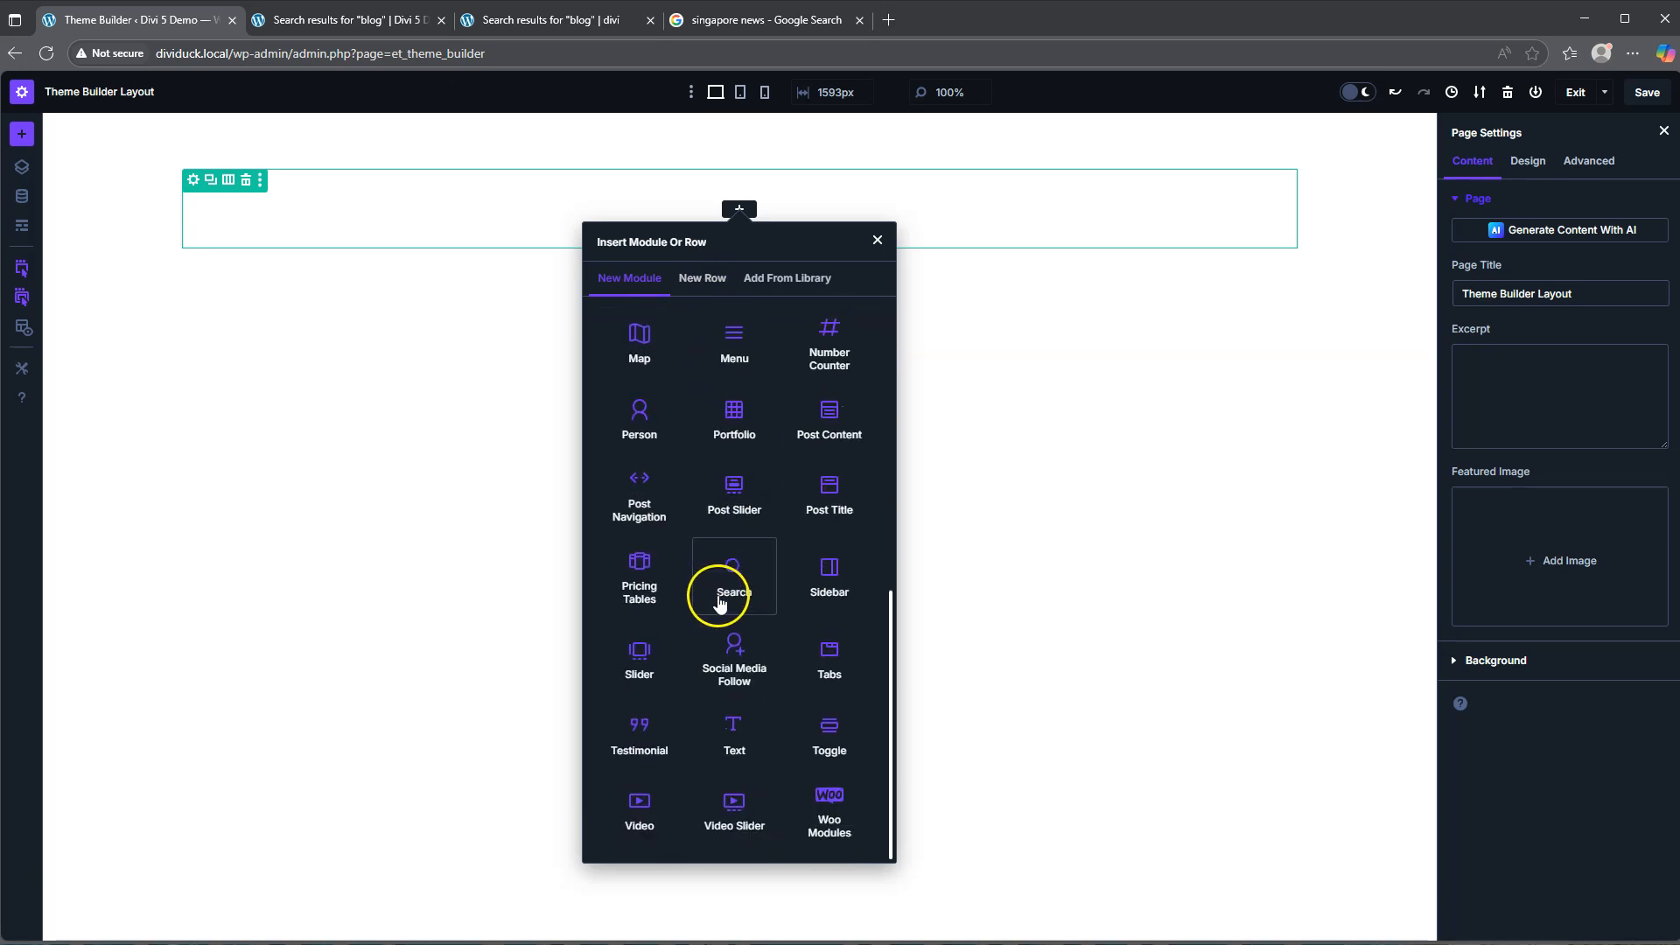
left_click(739, 734)
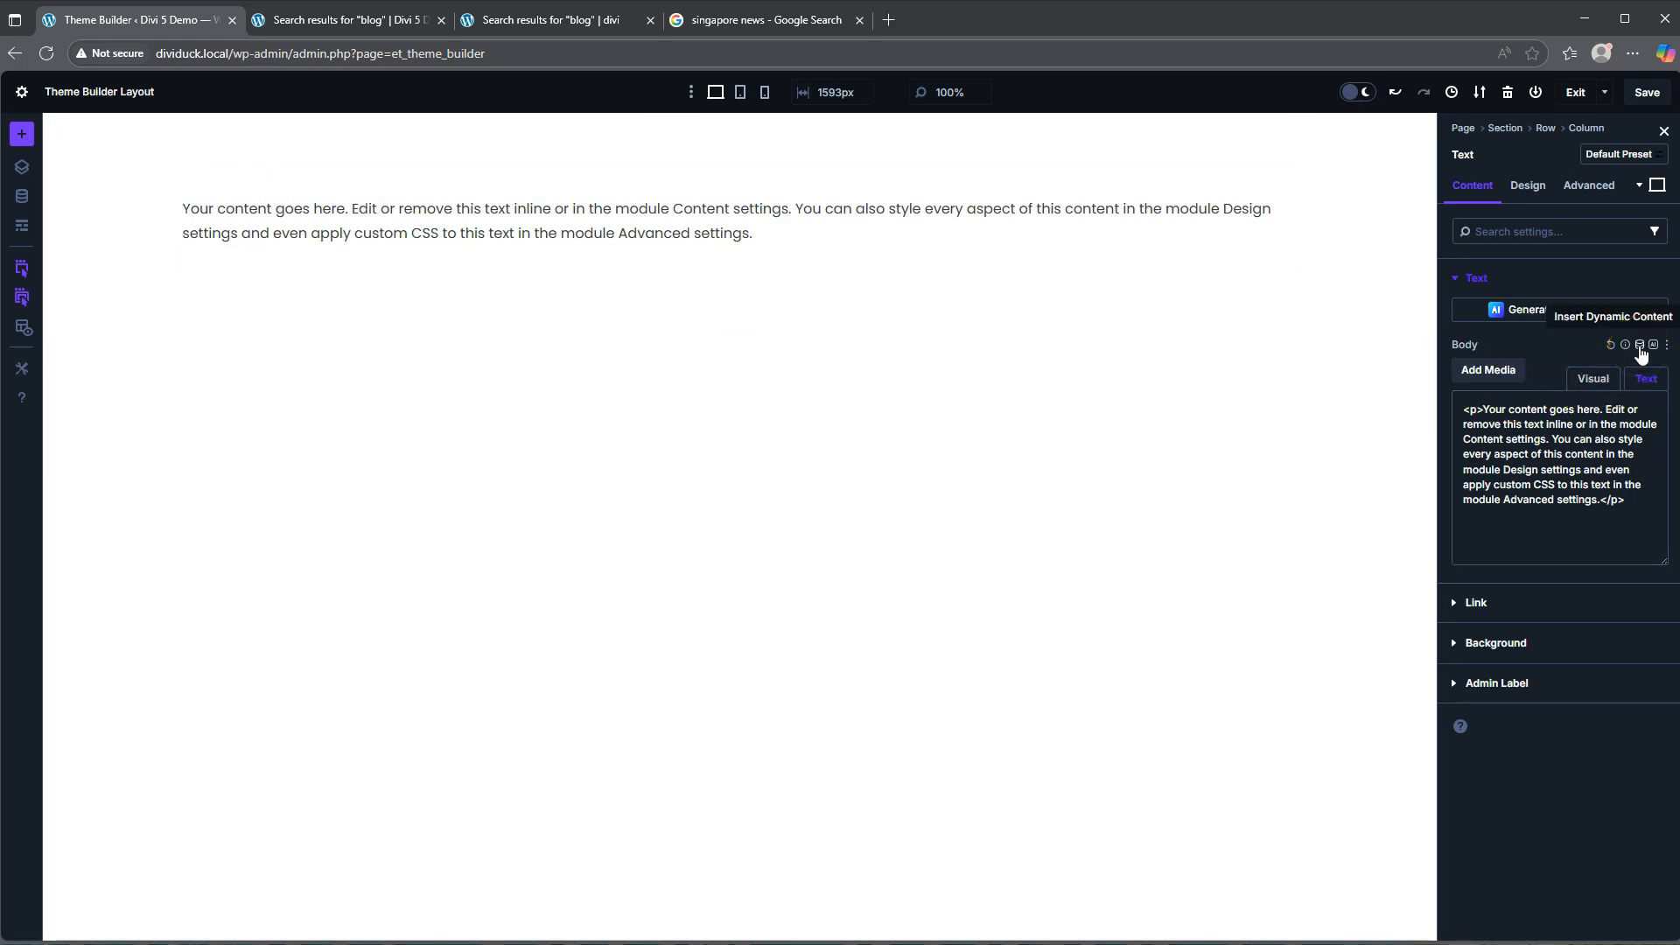
left_click(1641, 346)
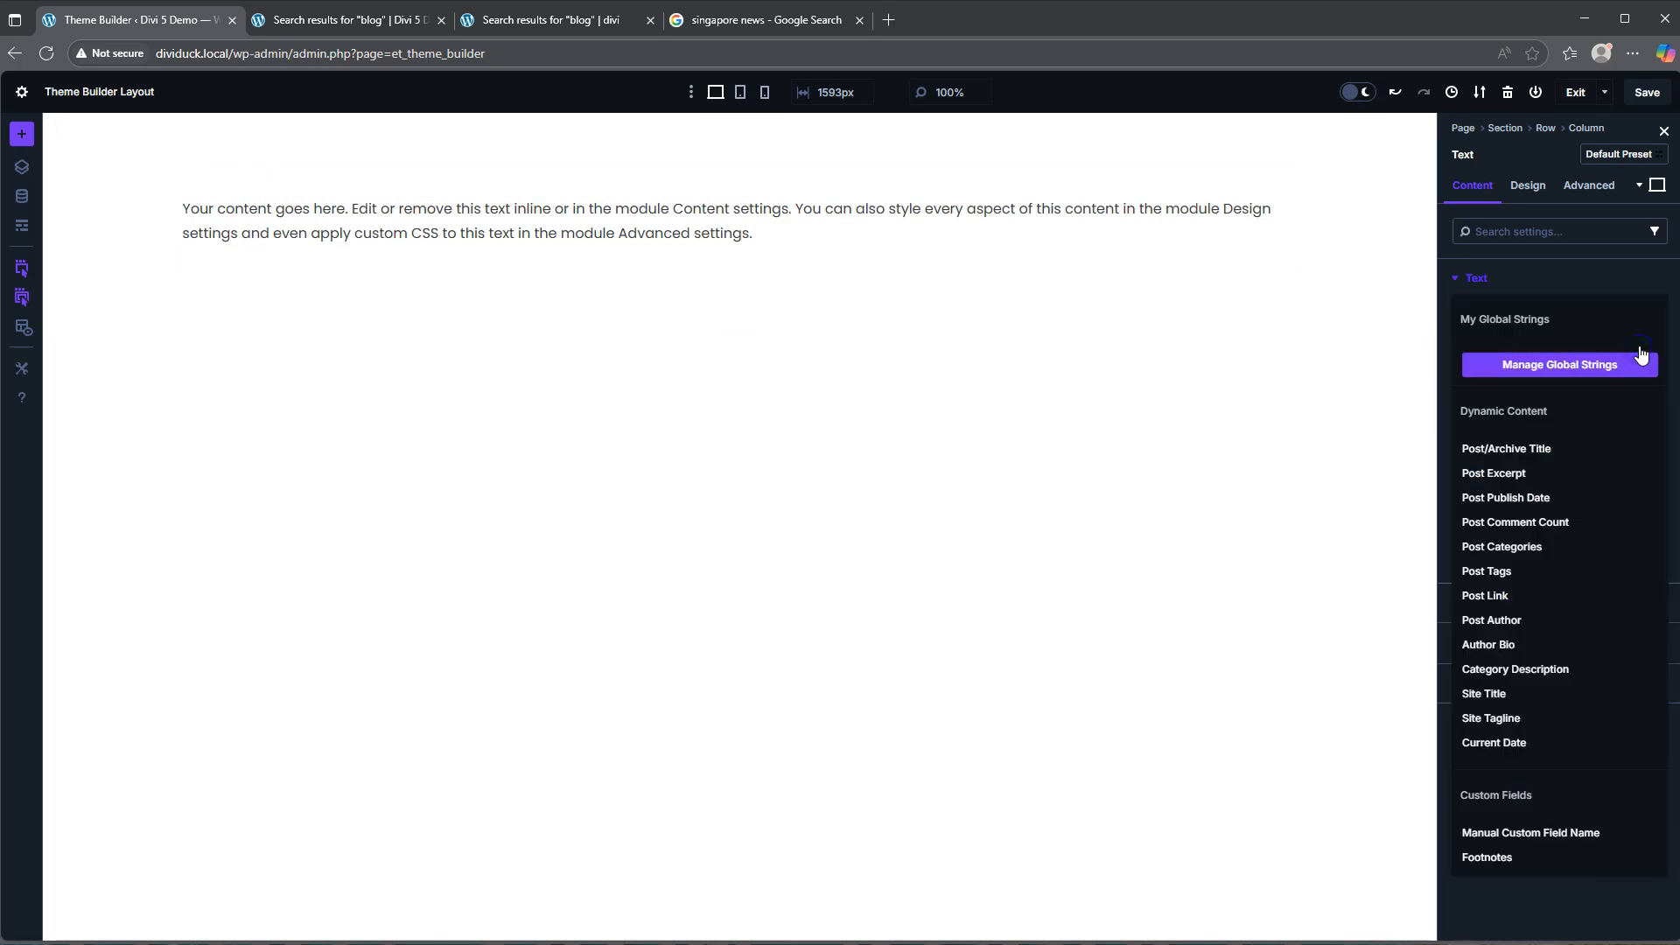
left_click(1499, 450)
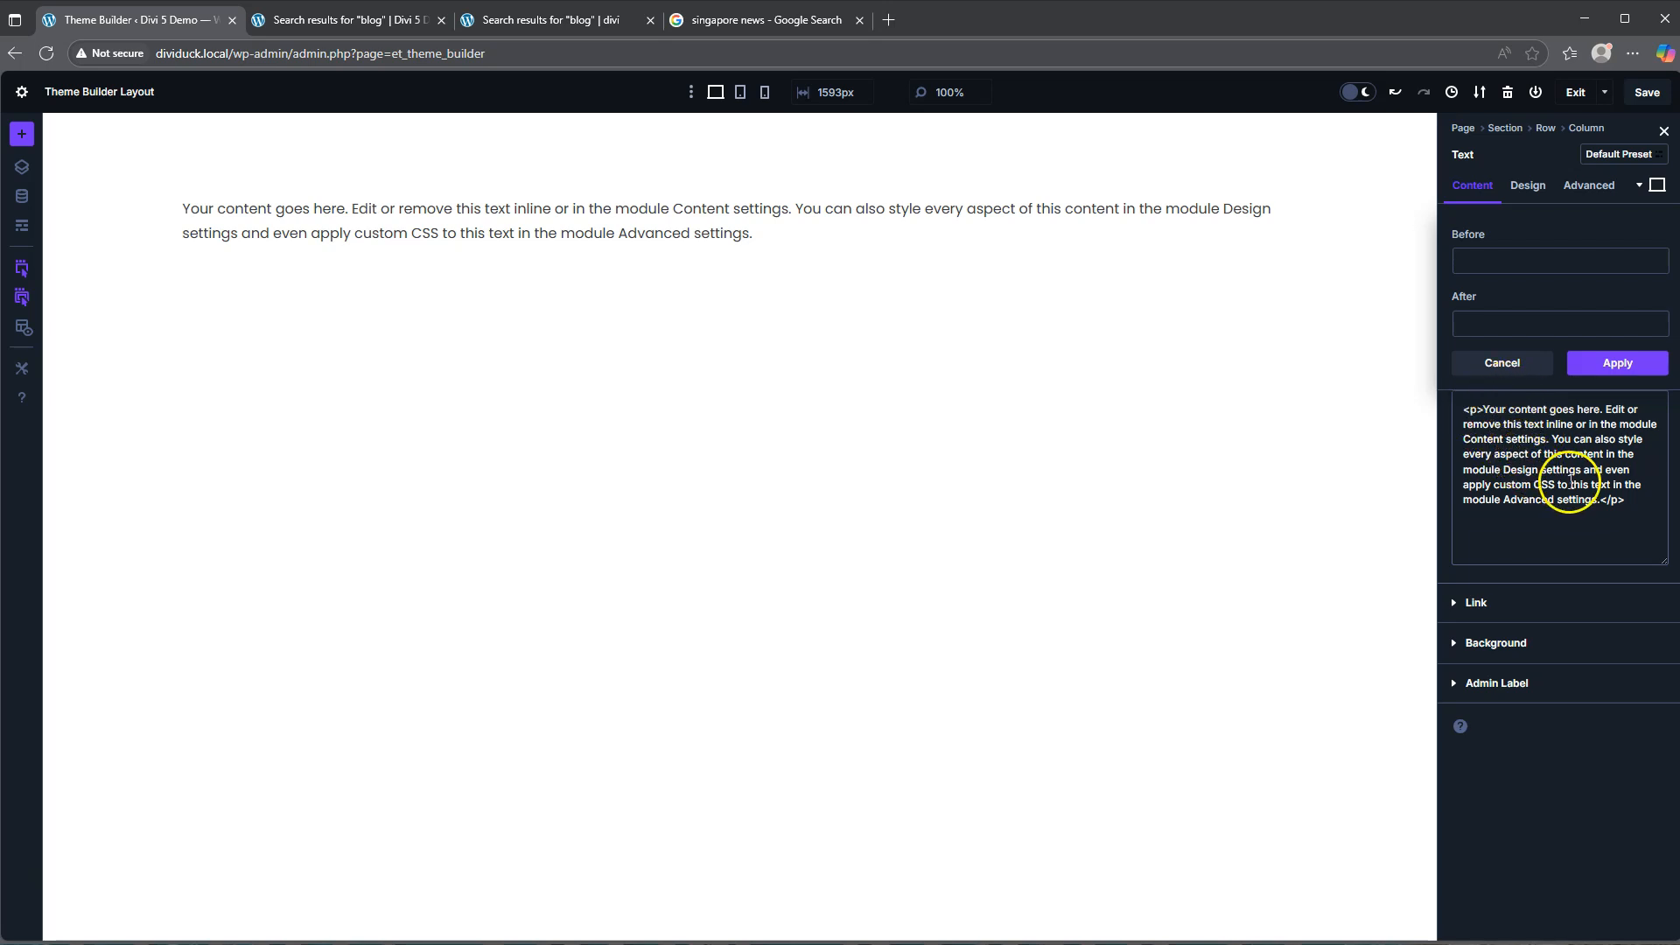
left_click(1491, 263)
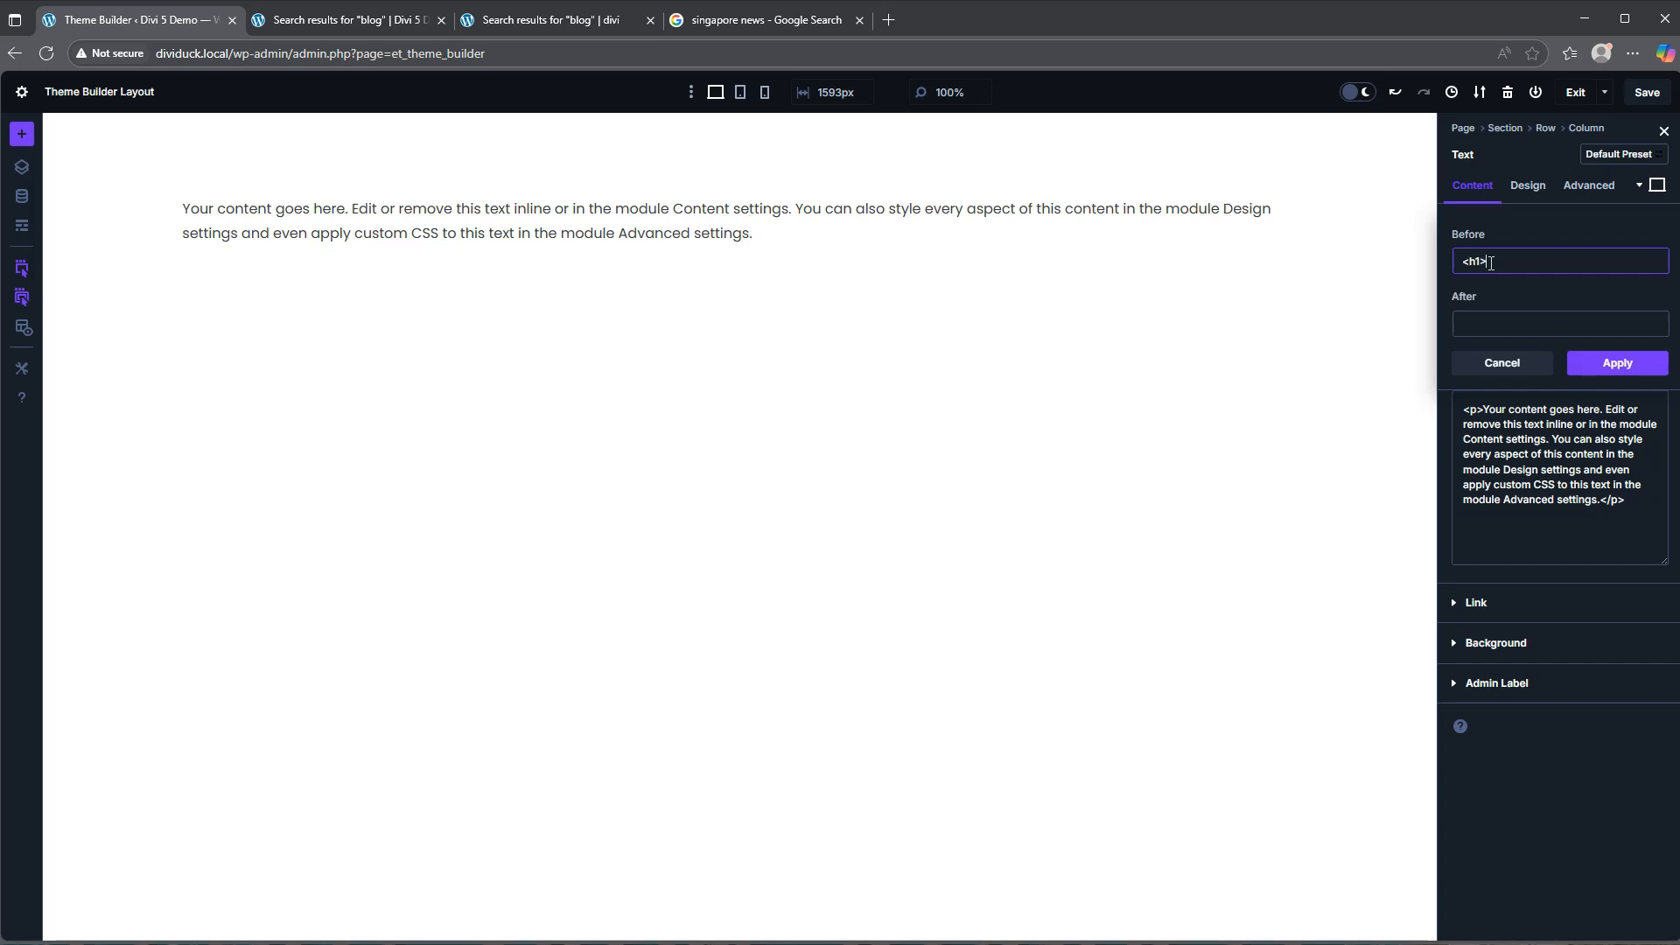
left_click(1474, 322)
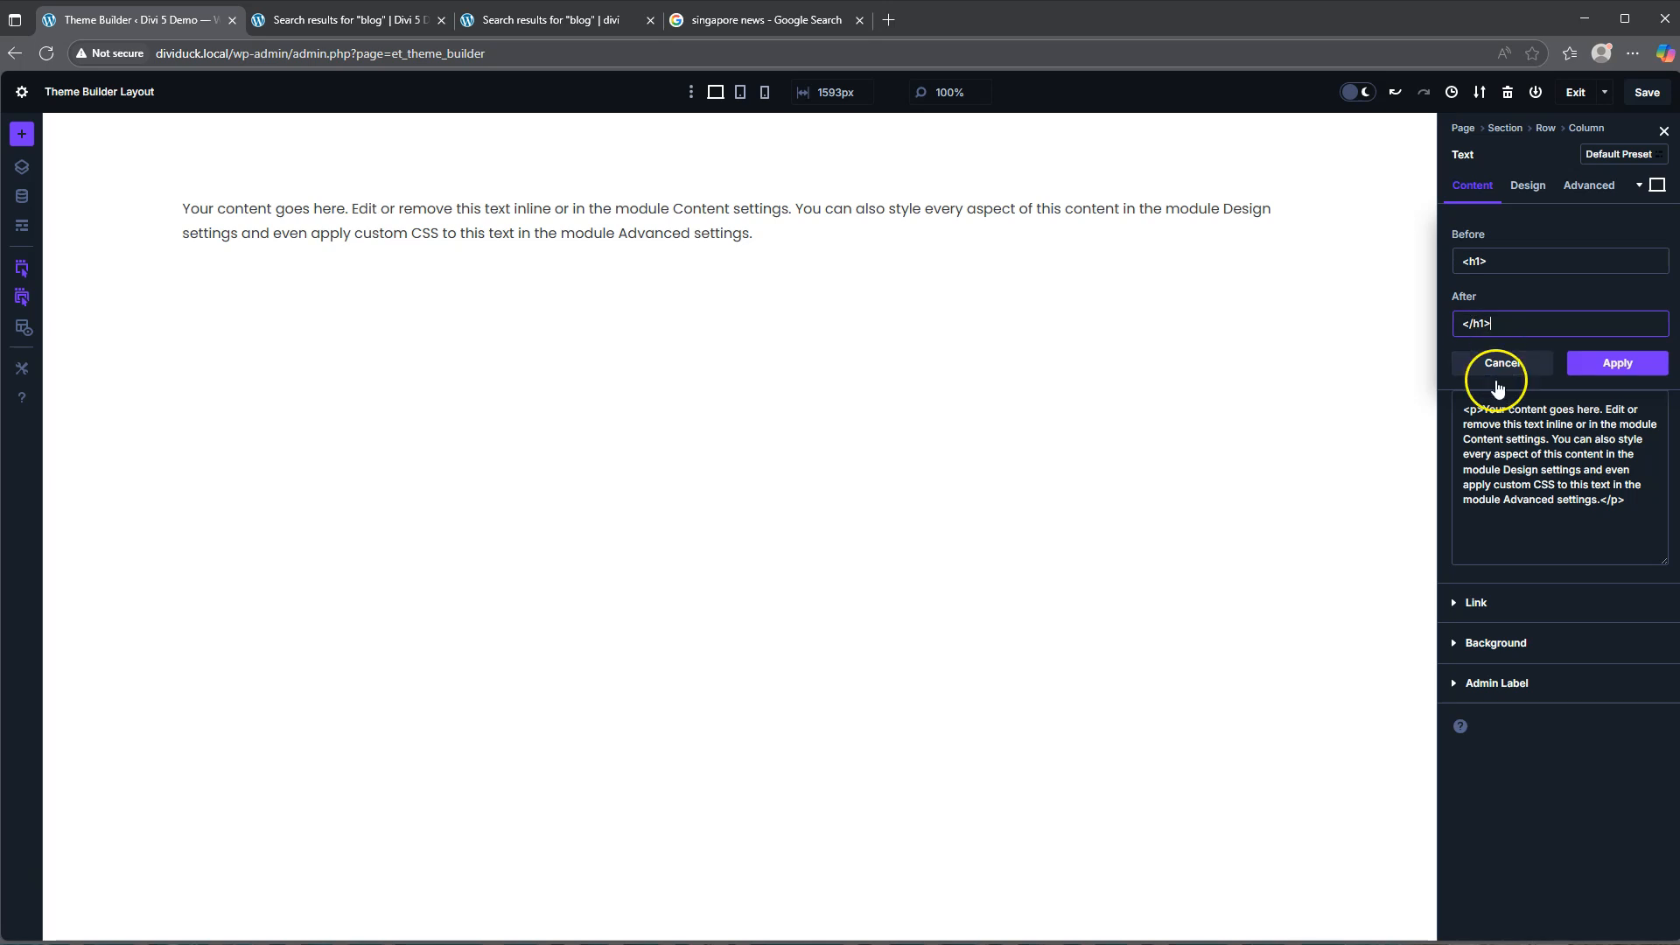
left_click_drag(1476, 414, 1450, 419)
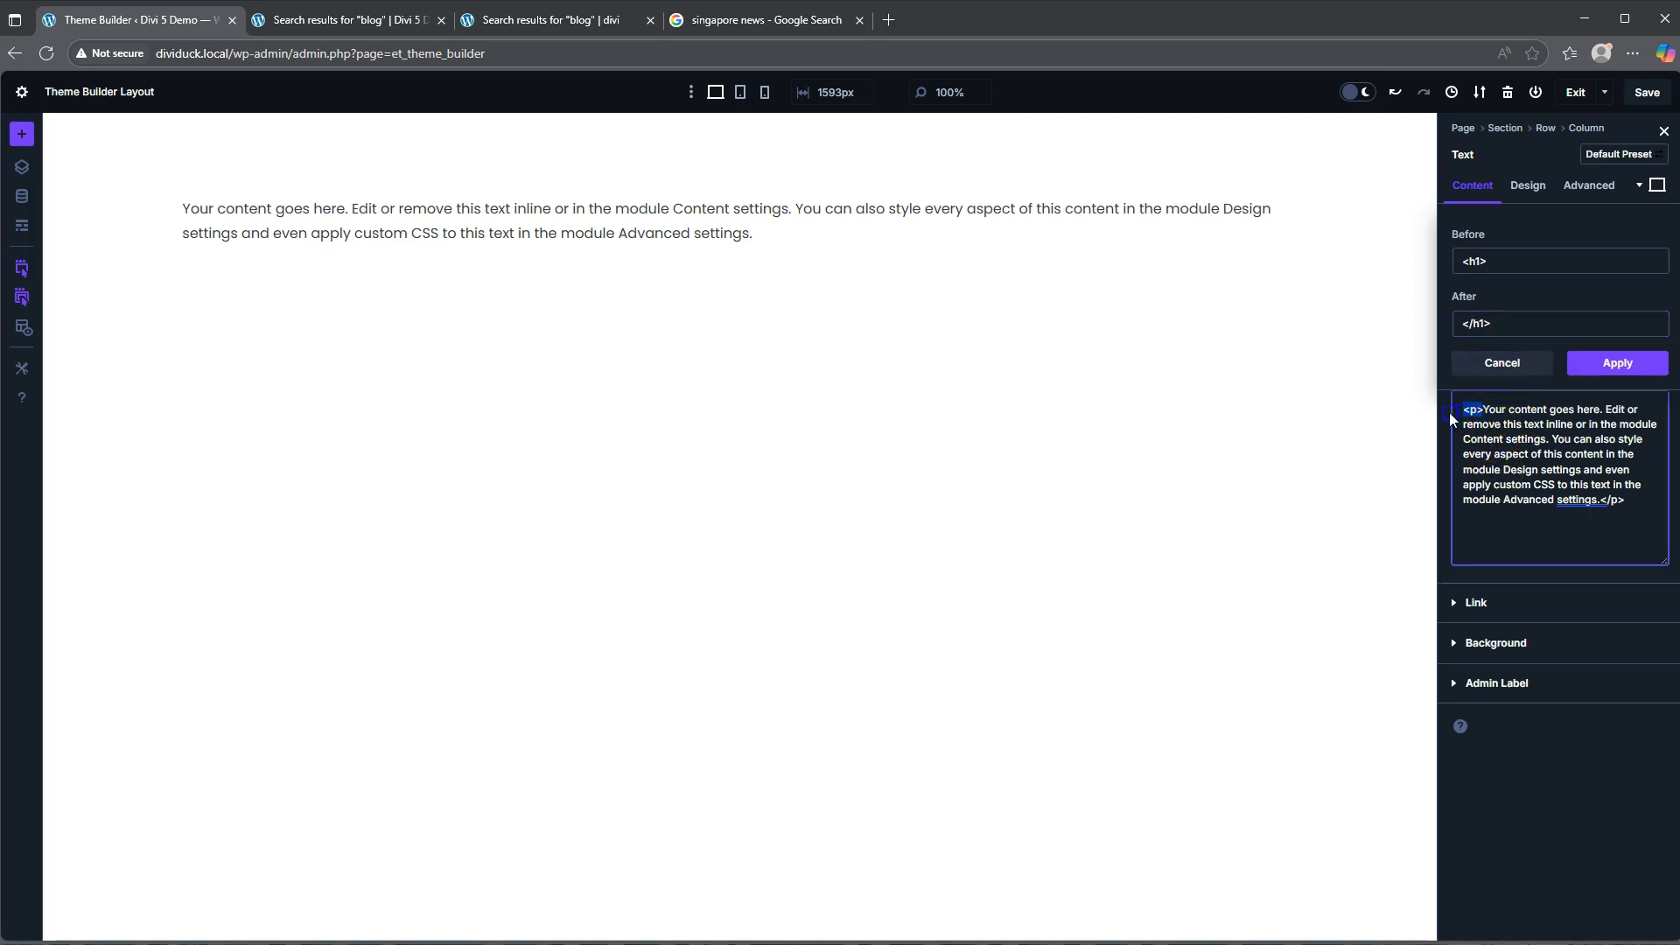
key("BackSpace")
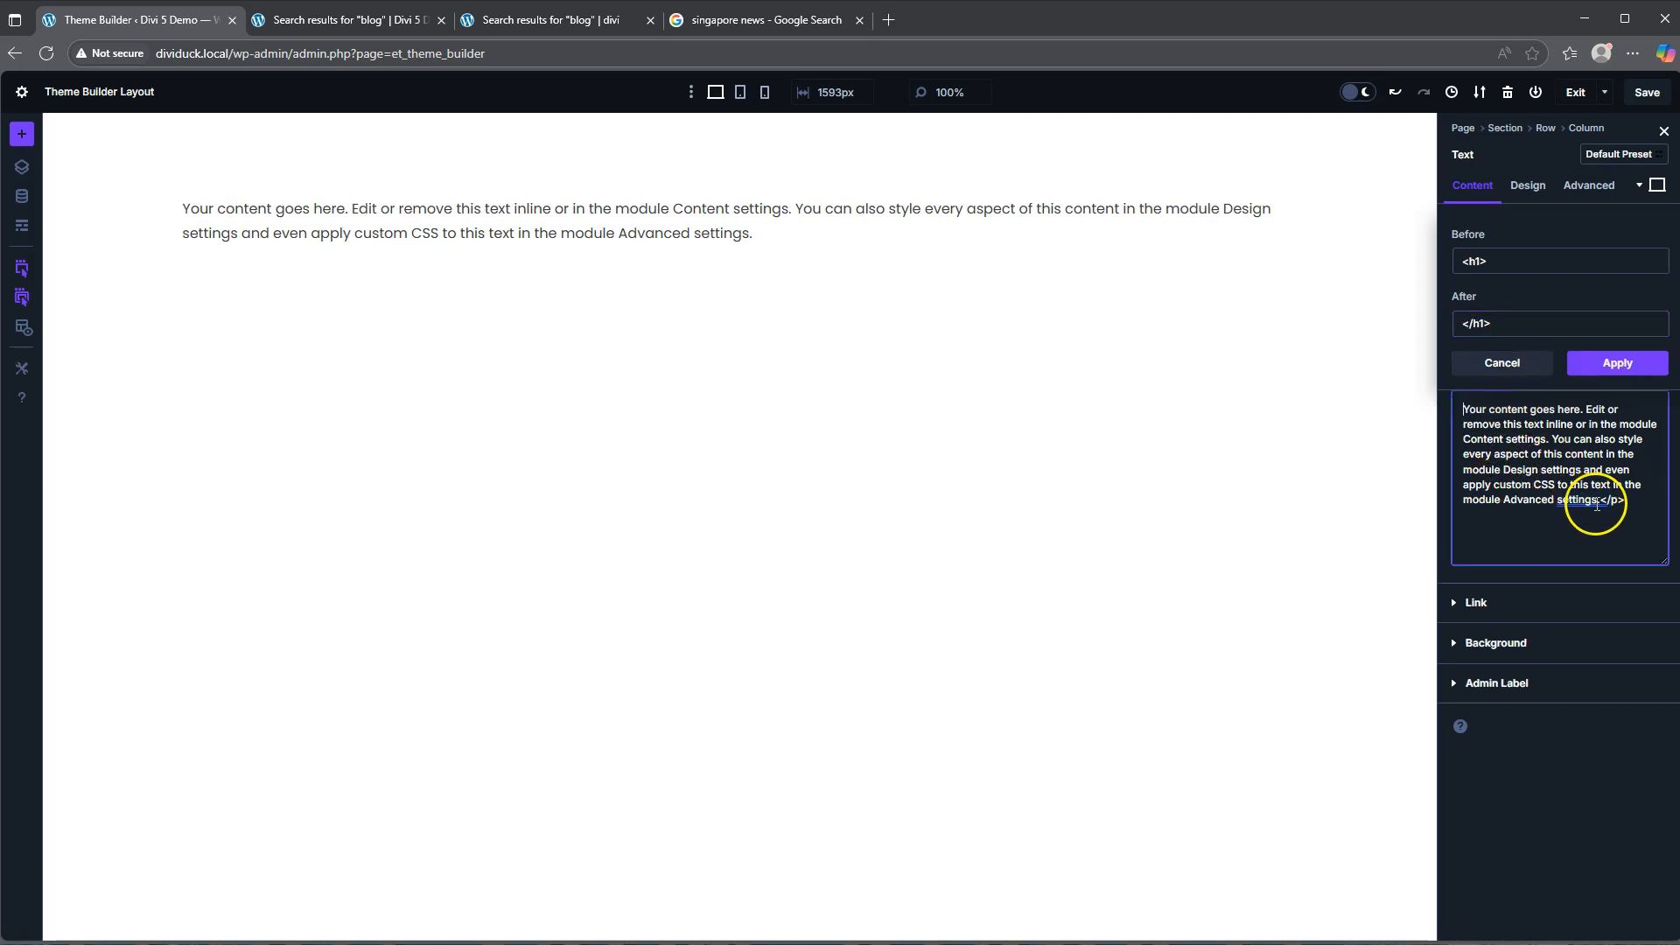
left_click_drag(1604, 503, 1626, 501)
key("BackSpace")
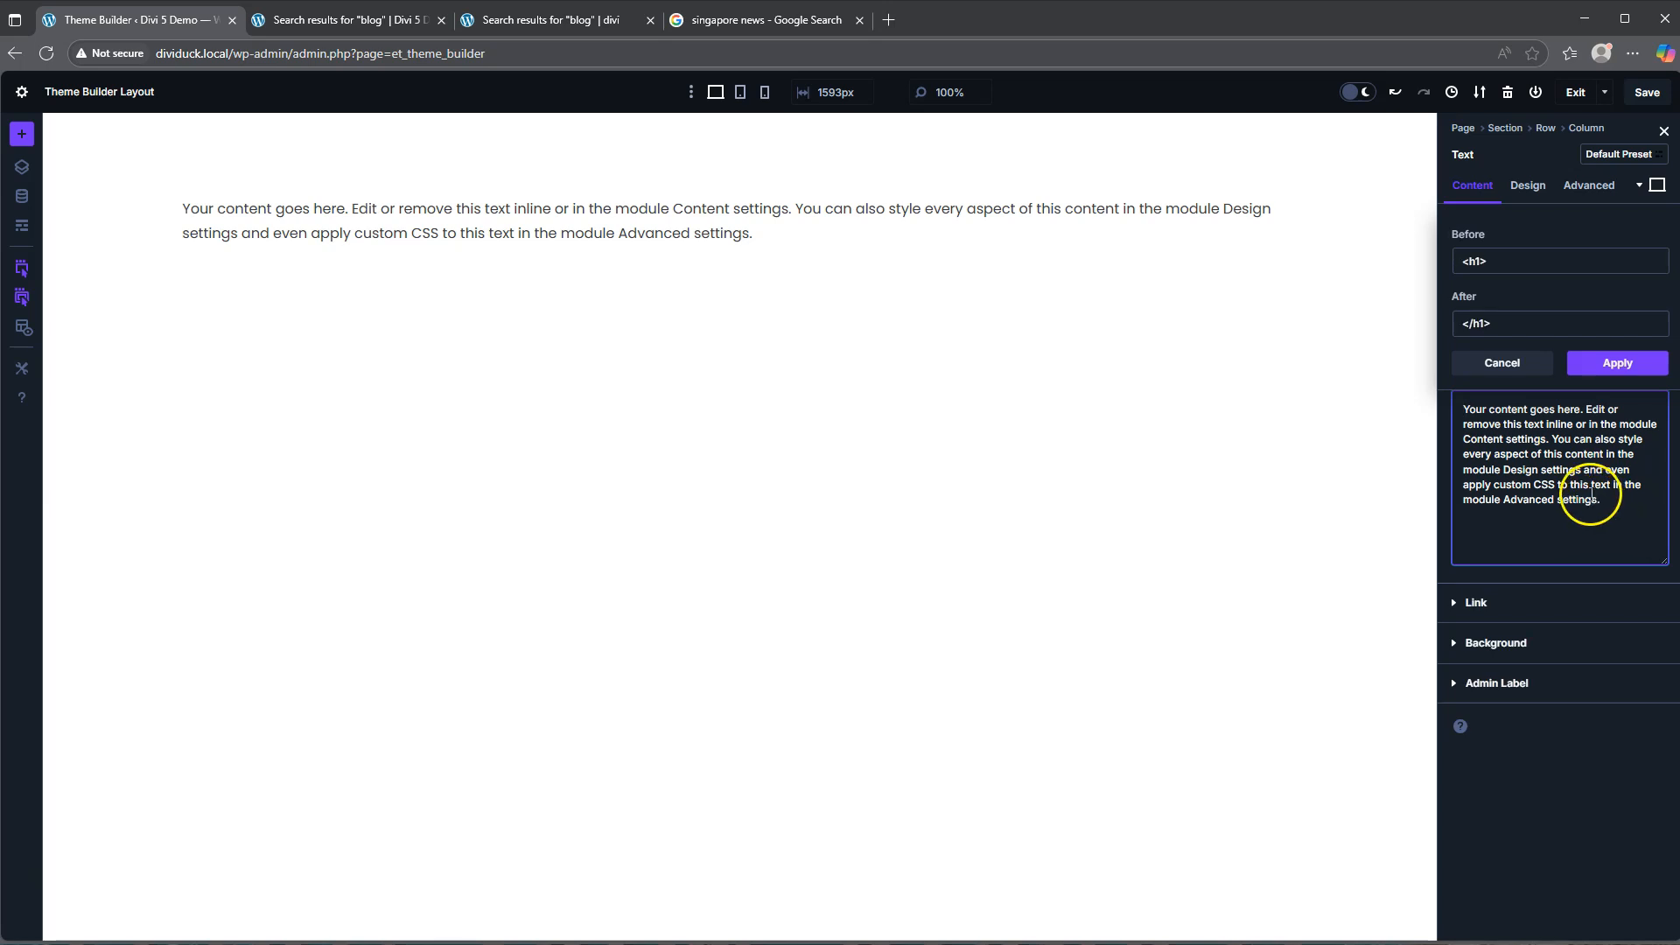
left_click(1571, 430)
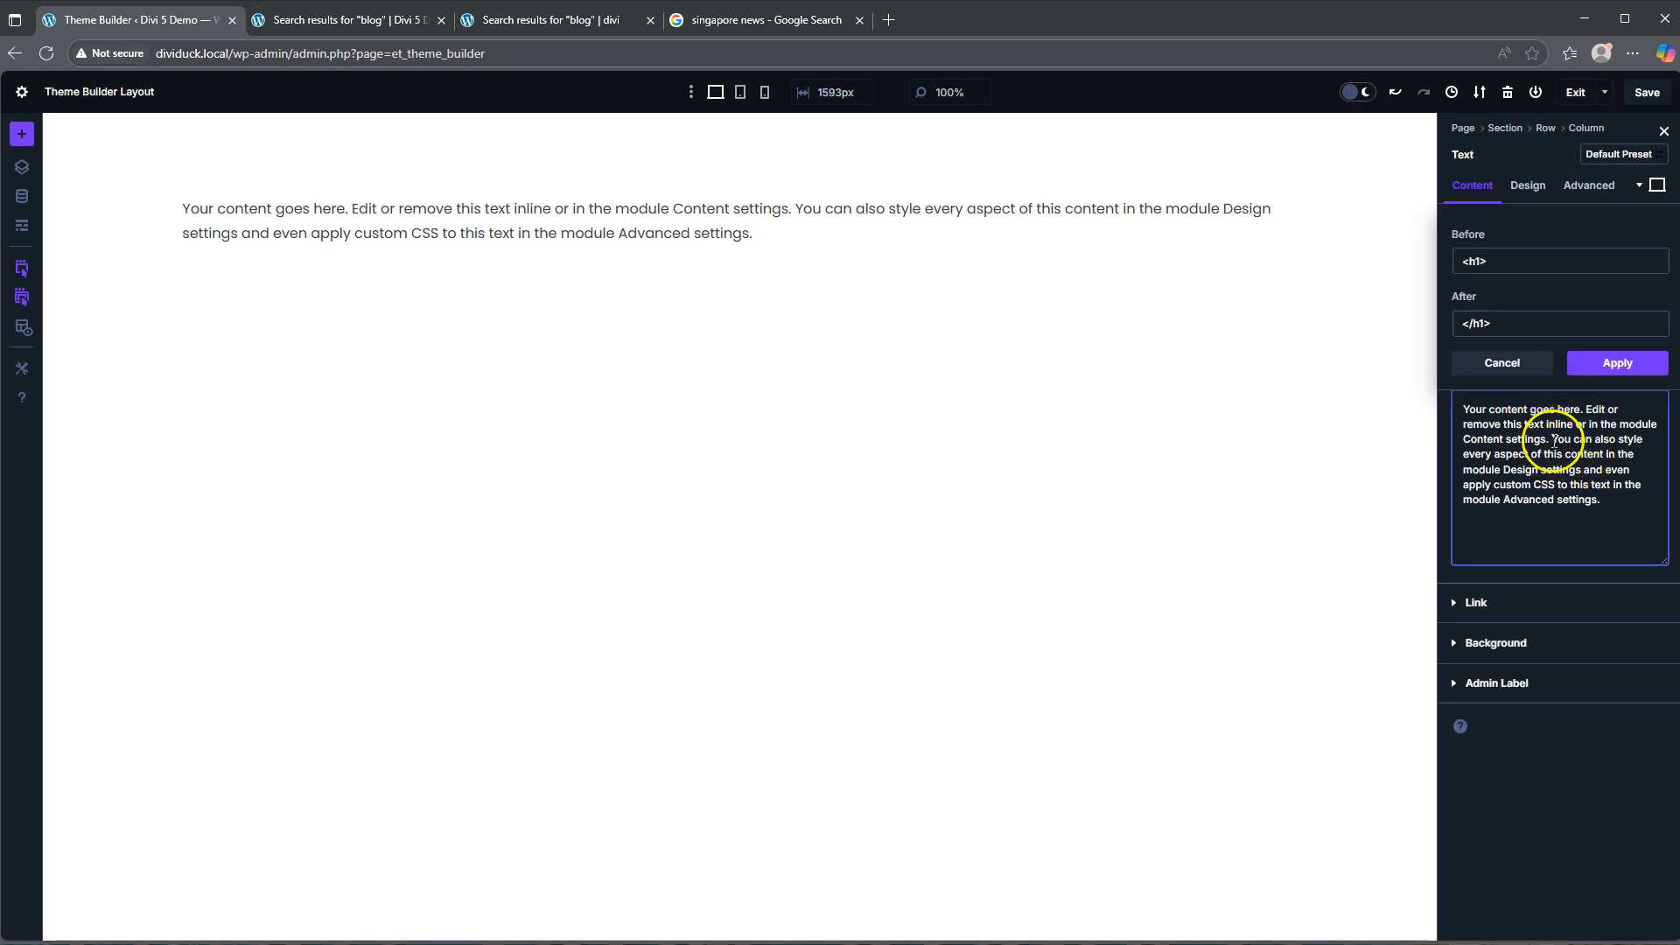
left_click(1595, 516, "shift")
key("BackSpace")
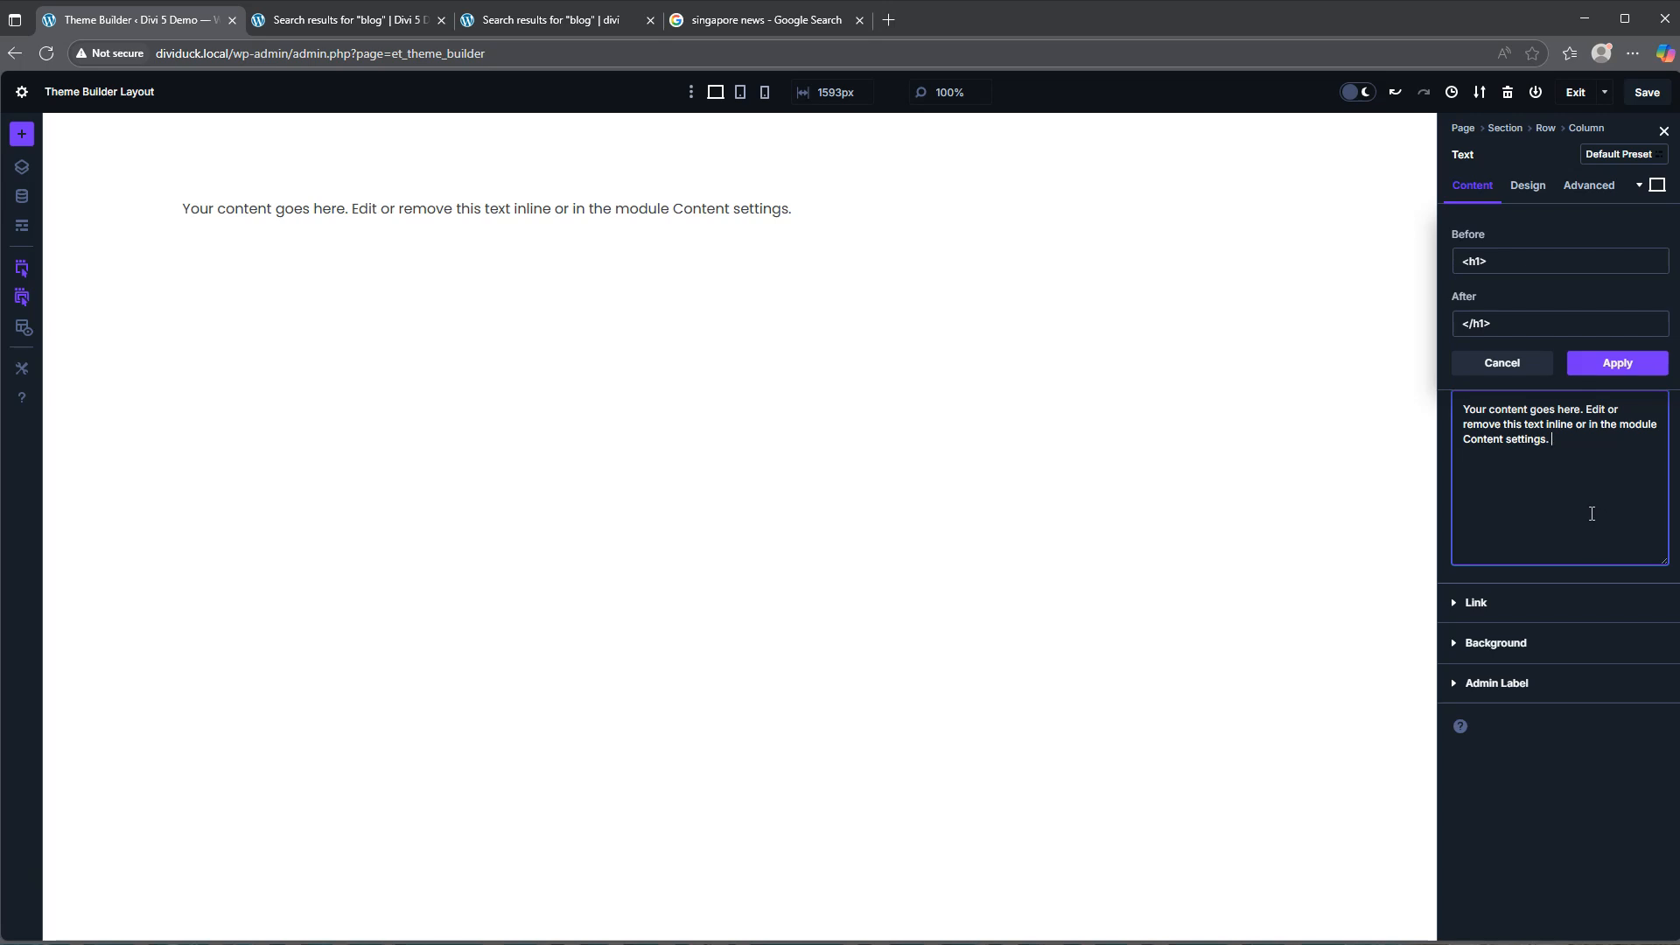
left_click(1591, 516)
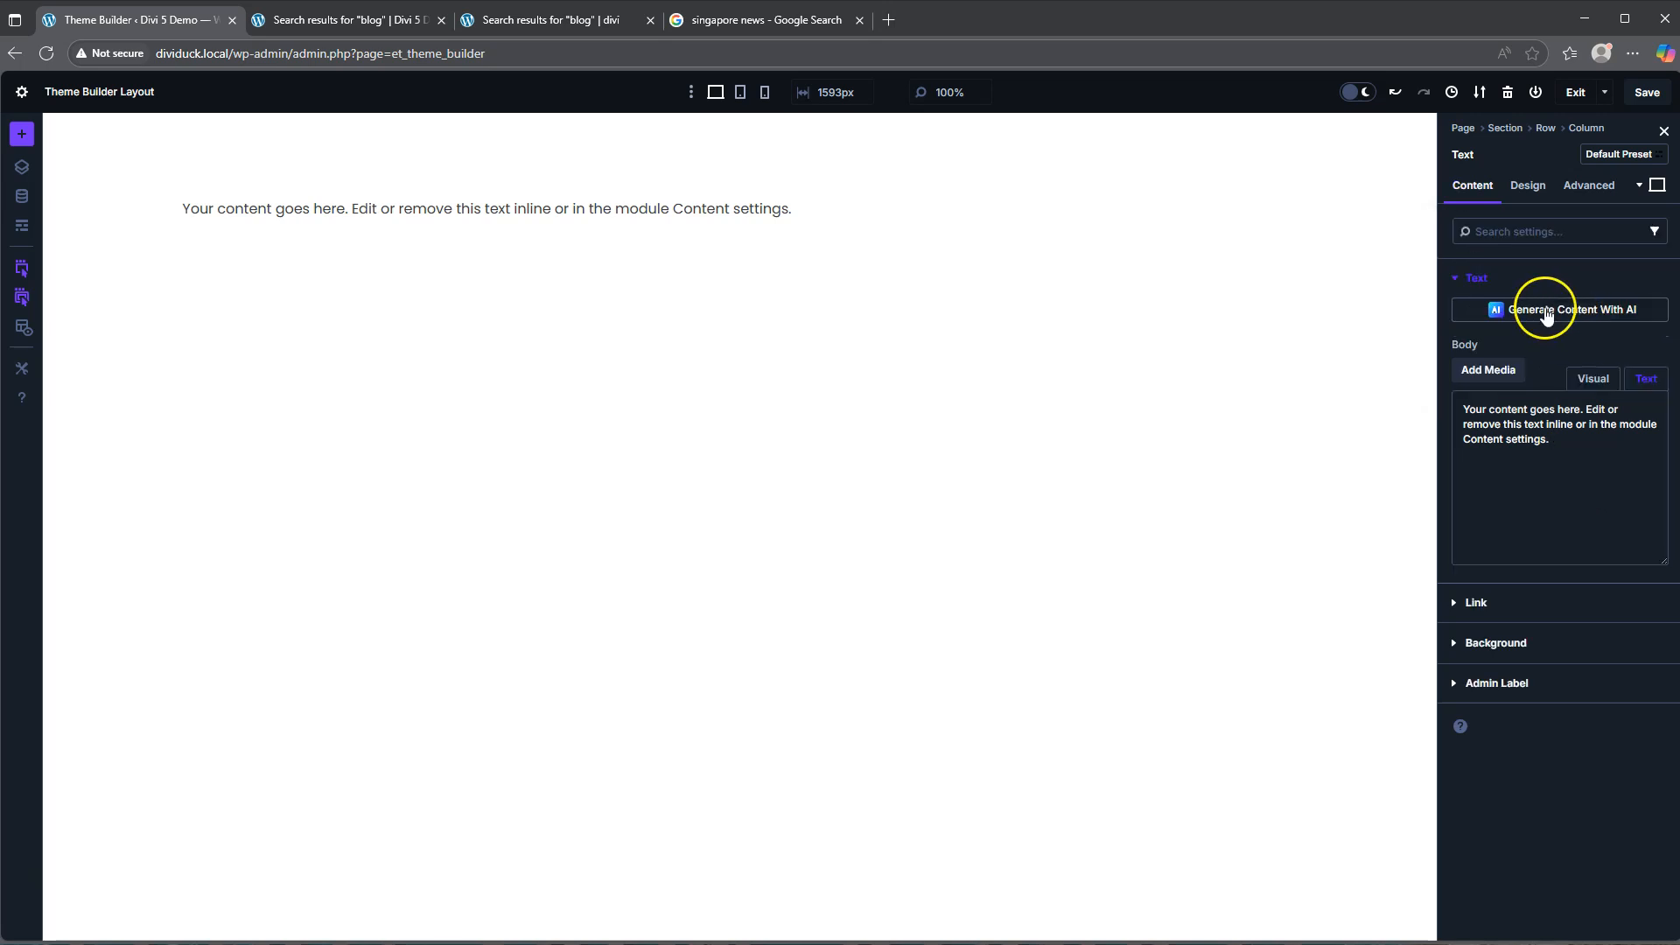
- Fill the Text module's body with the dynamic Post/Archive Title, wrapped in <h1> before and </h1> after
left_click(1592, 382)
left_click(1641, 346)
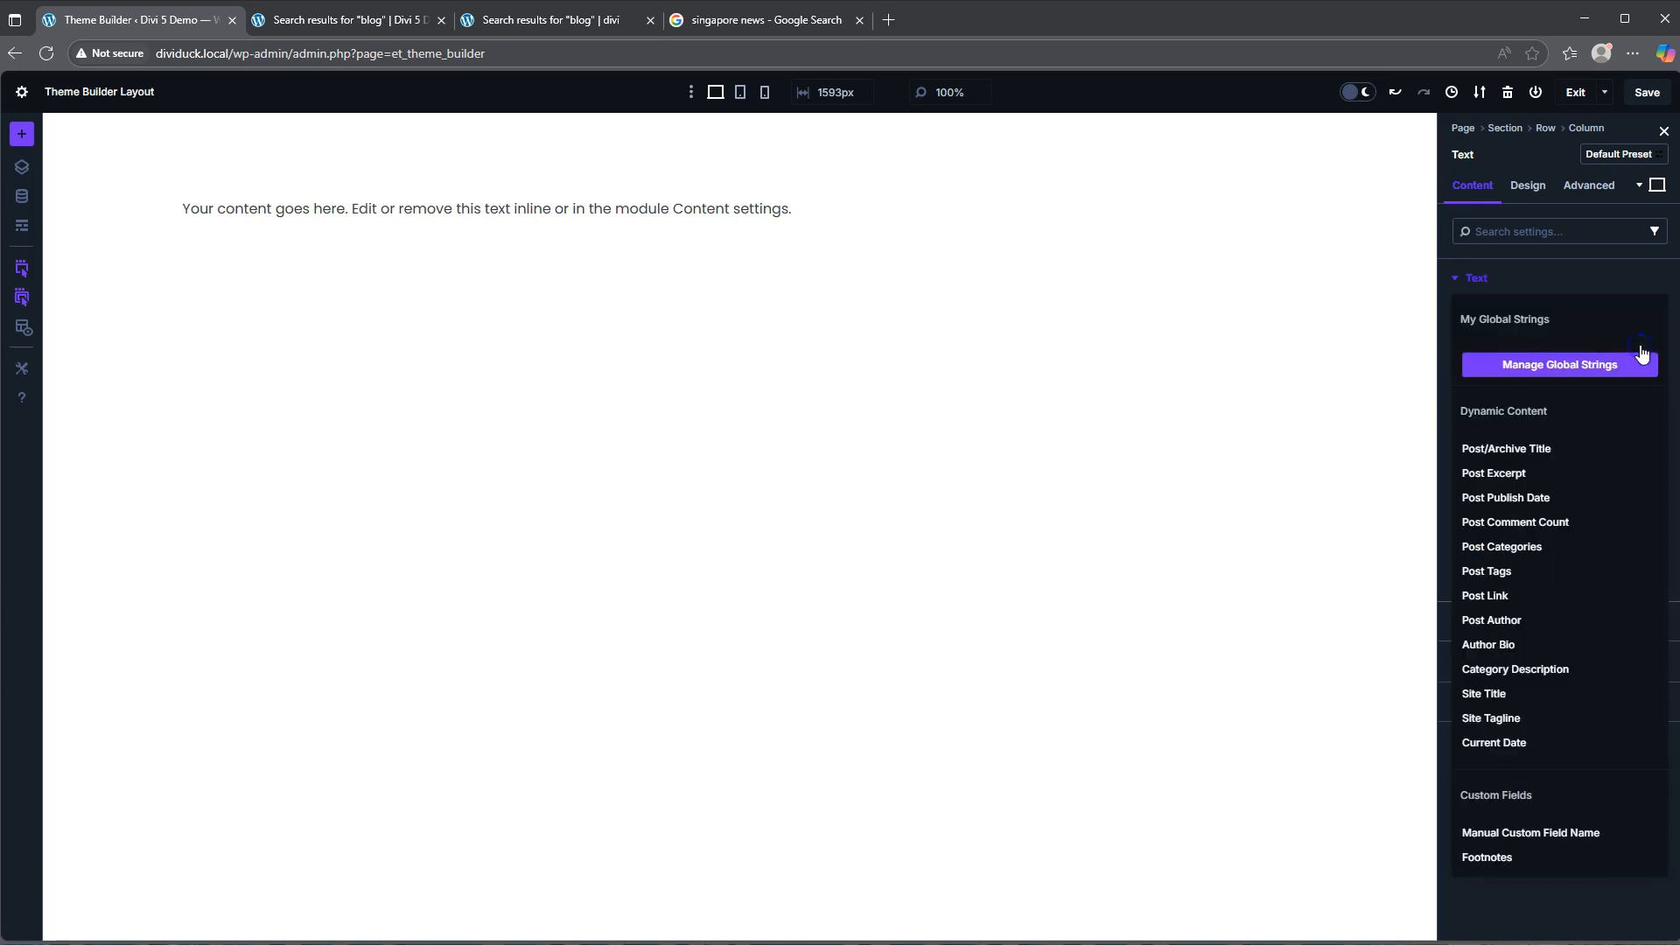
left_click(1505, 451)
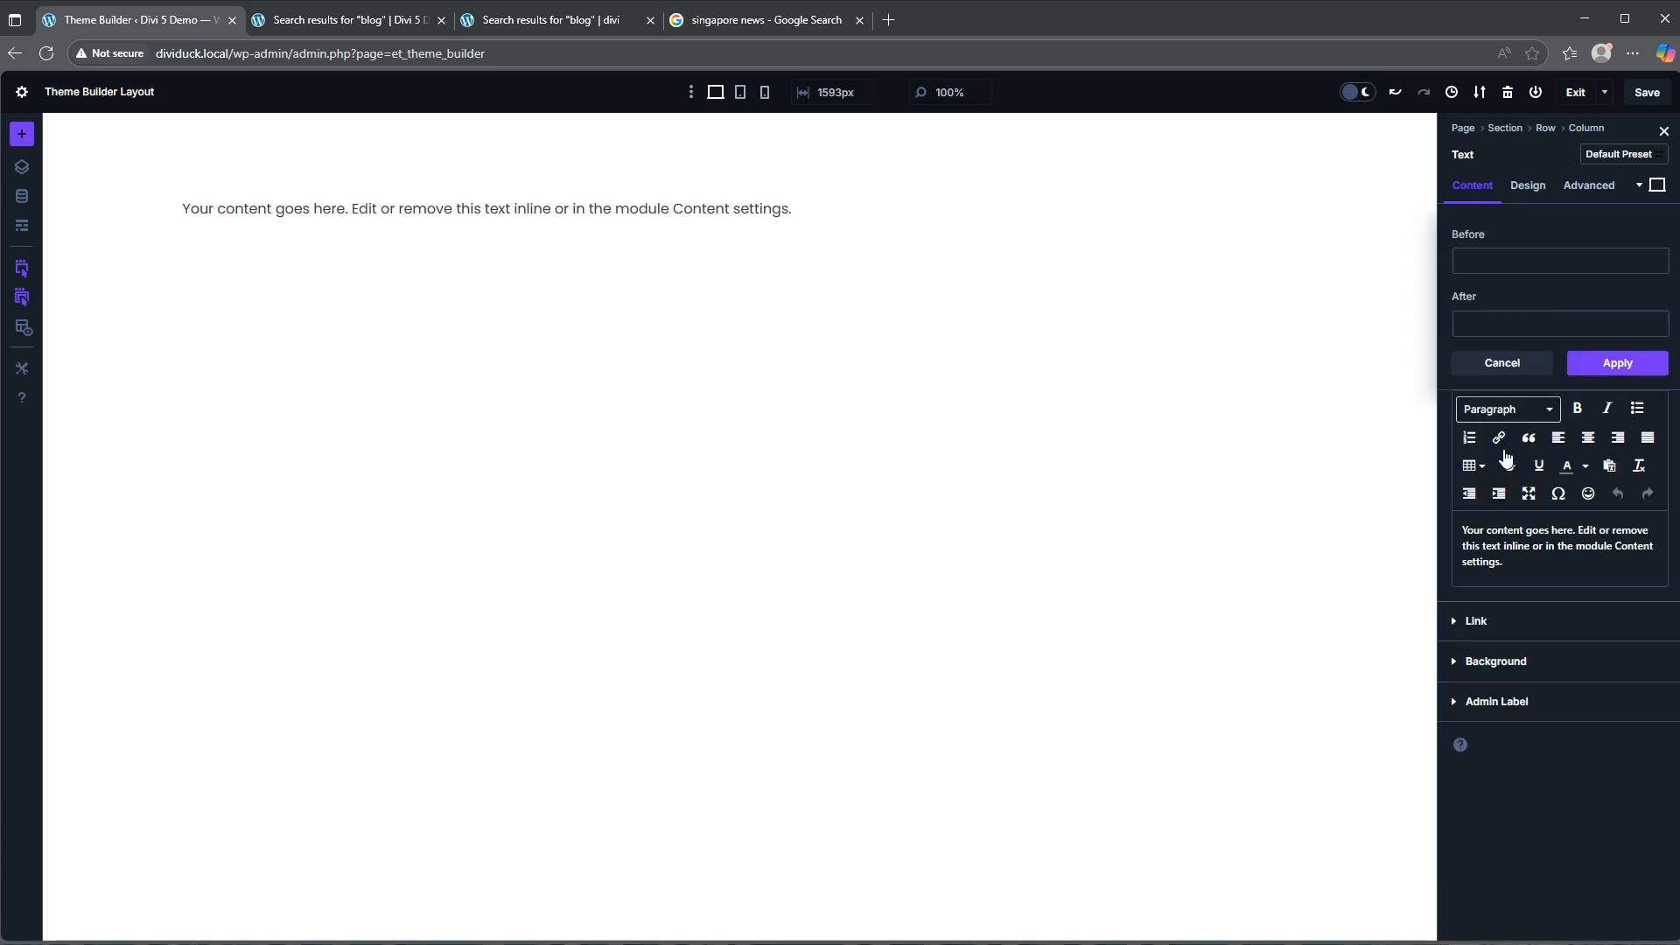
left_click(1491, 262)
left_click(1469, 261)
key("BackSpace")
left_click(1471, 327)
left_click(1621, 363)
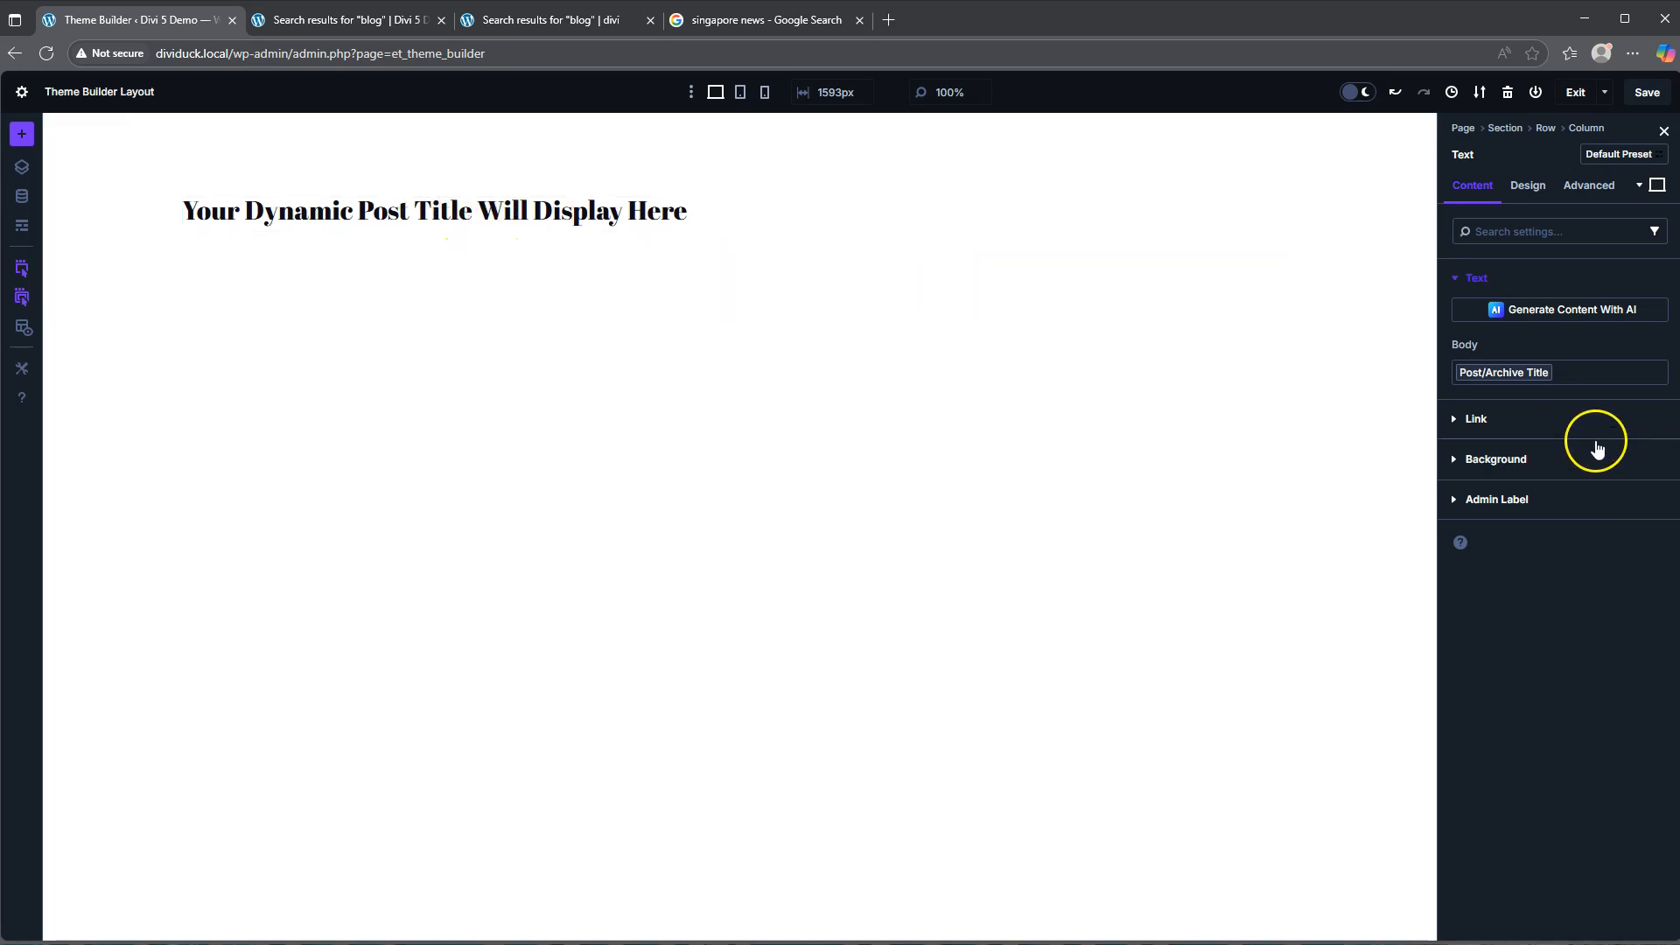
- Set the title's H1 heading font to Poppins with Bold weight
left_click(1530, 187)
left_click(1495, 321)
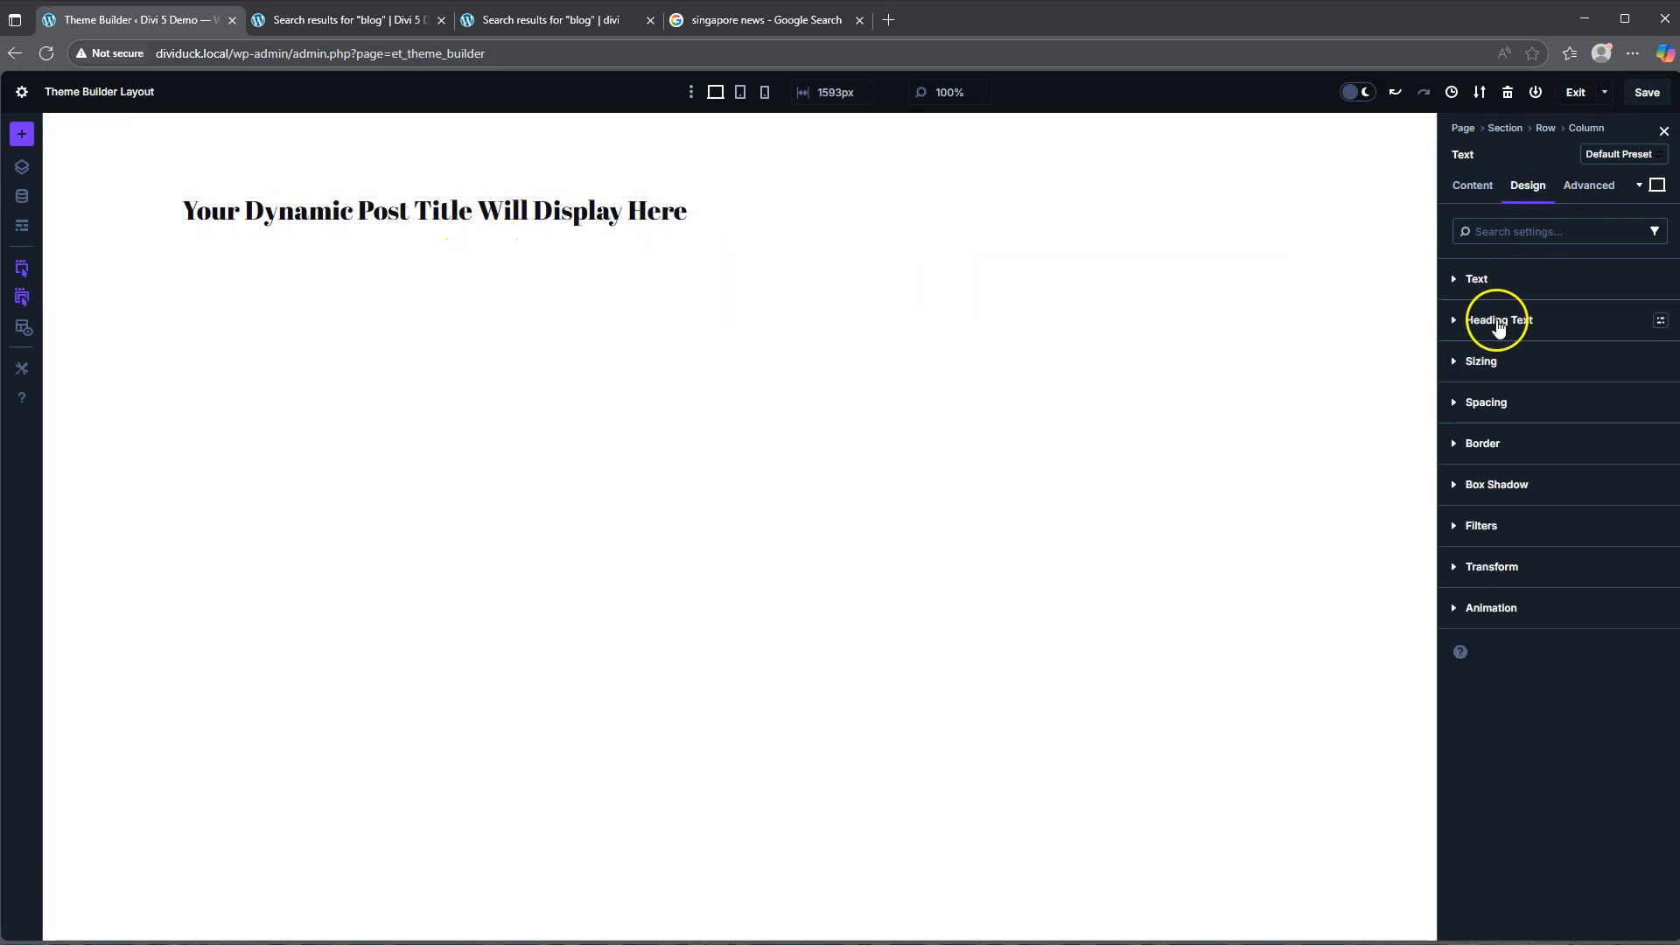
left_click(1472, 354)
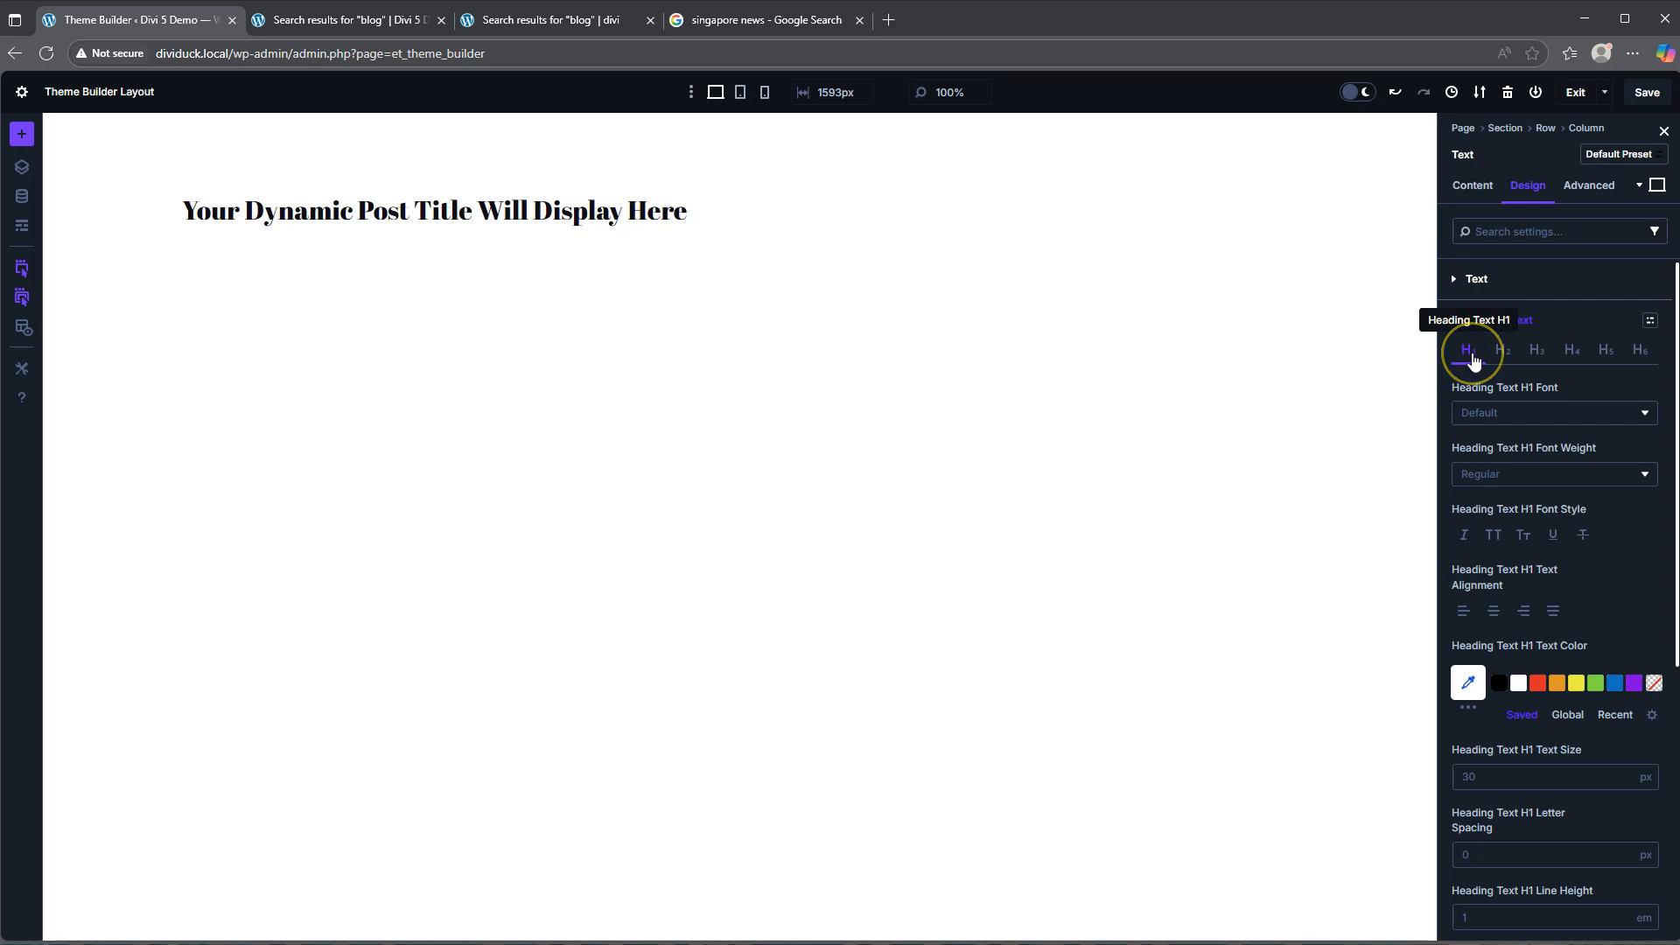
left_click(1498, 411)
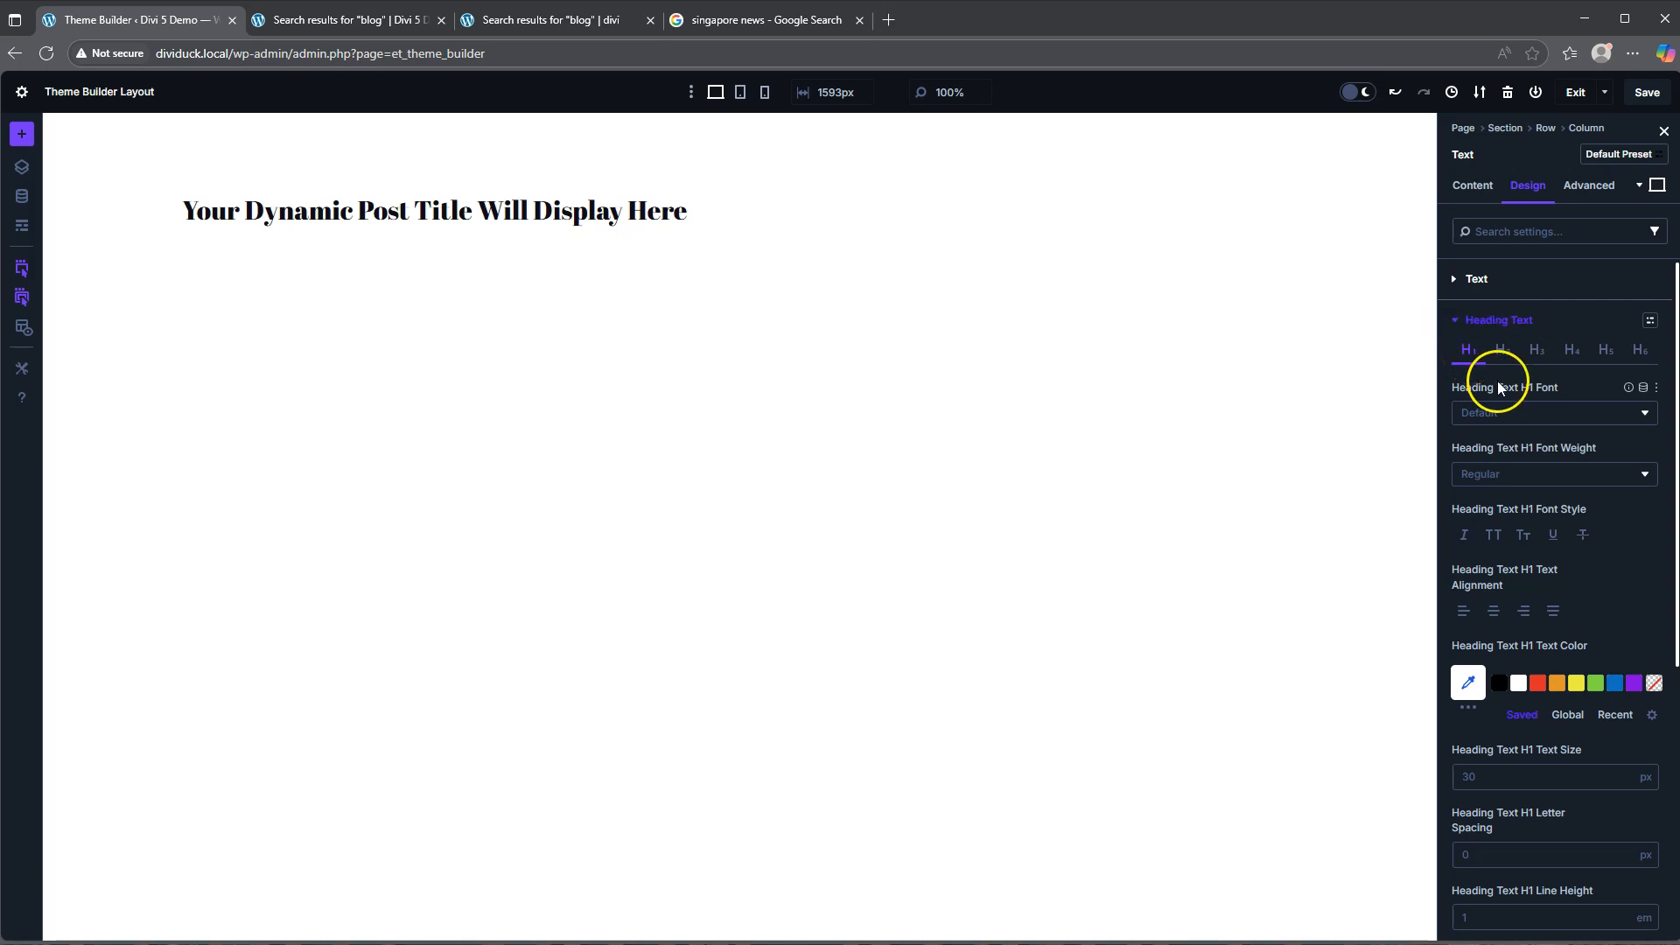
left_click(1509, 285)
left_click(1498, 261)
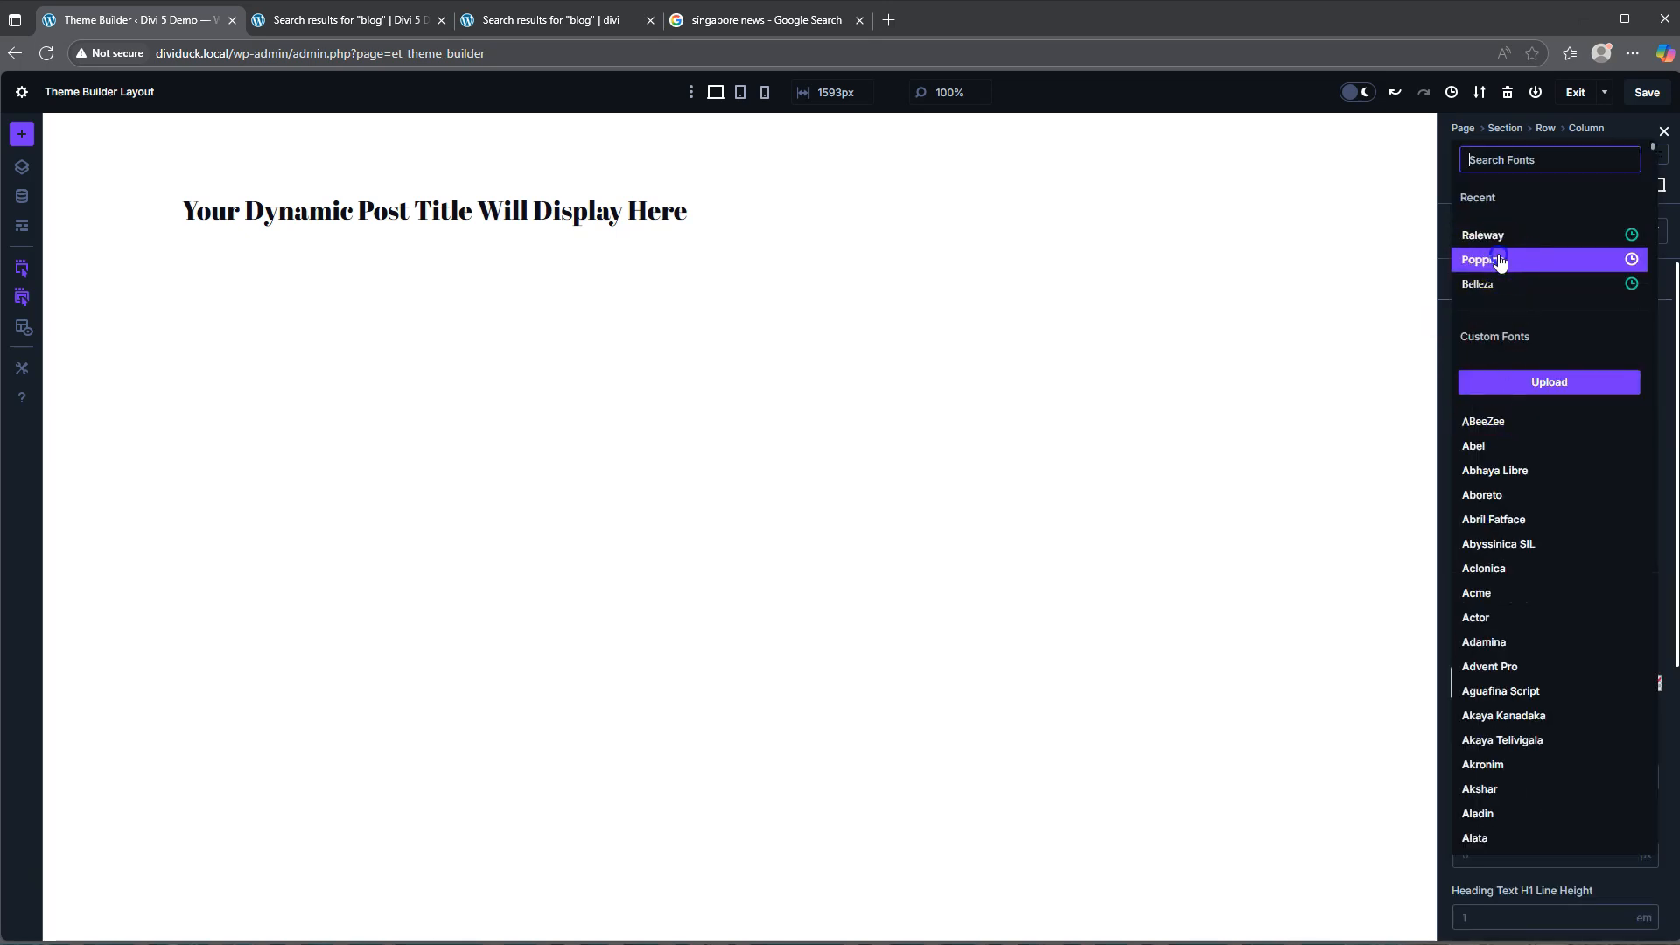
left_click(1497, 477)
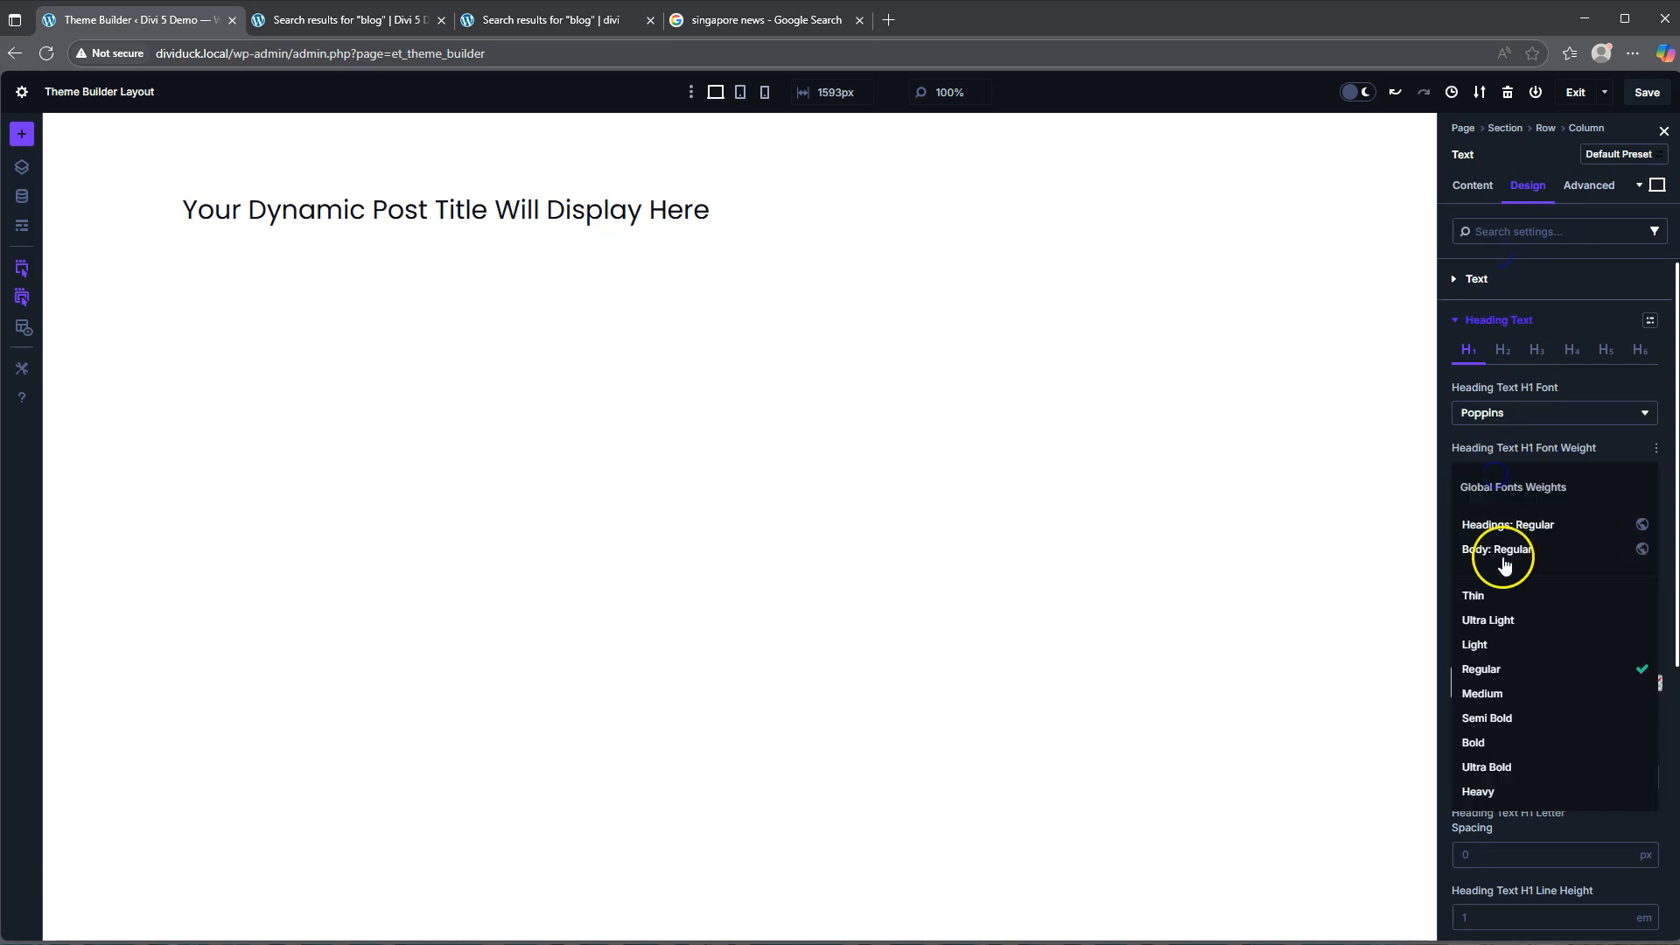
left_click(1498, 742)
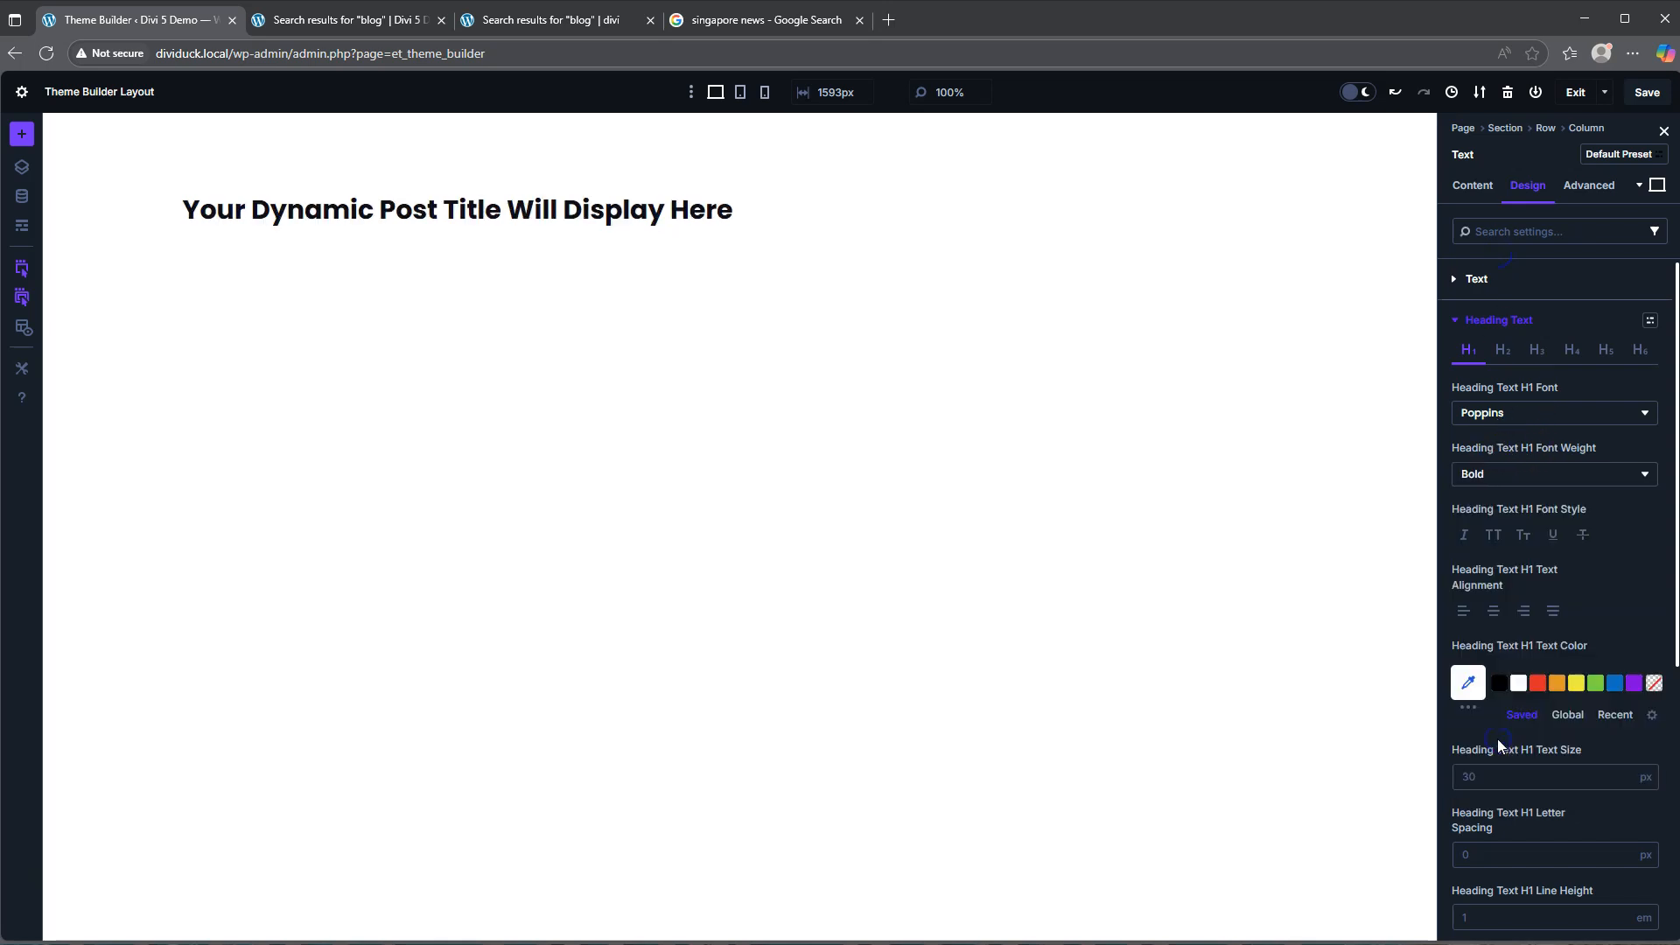
- Set the H1 heading text size to 50 px and center-align it
scroll(1529, 665, "down", 3)
left_click(1479, 516)
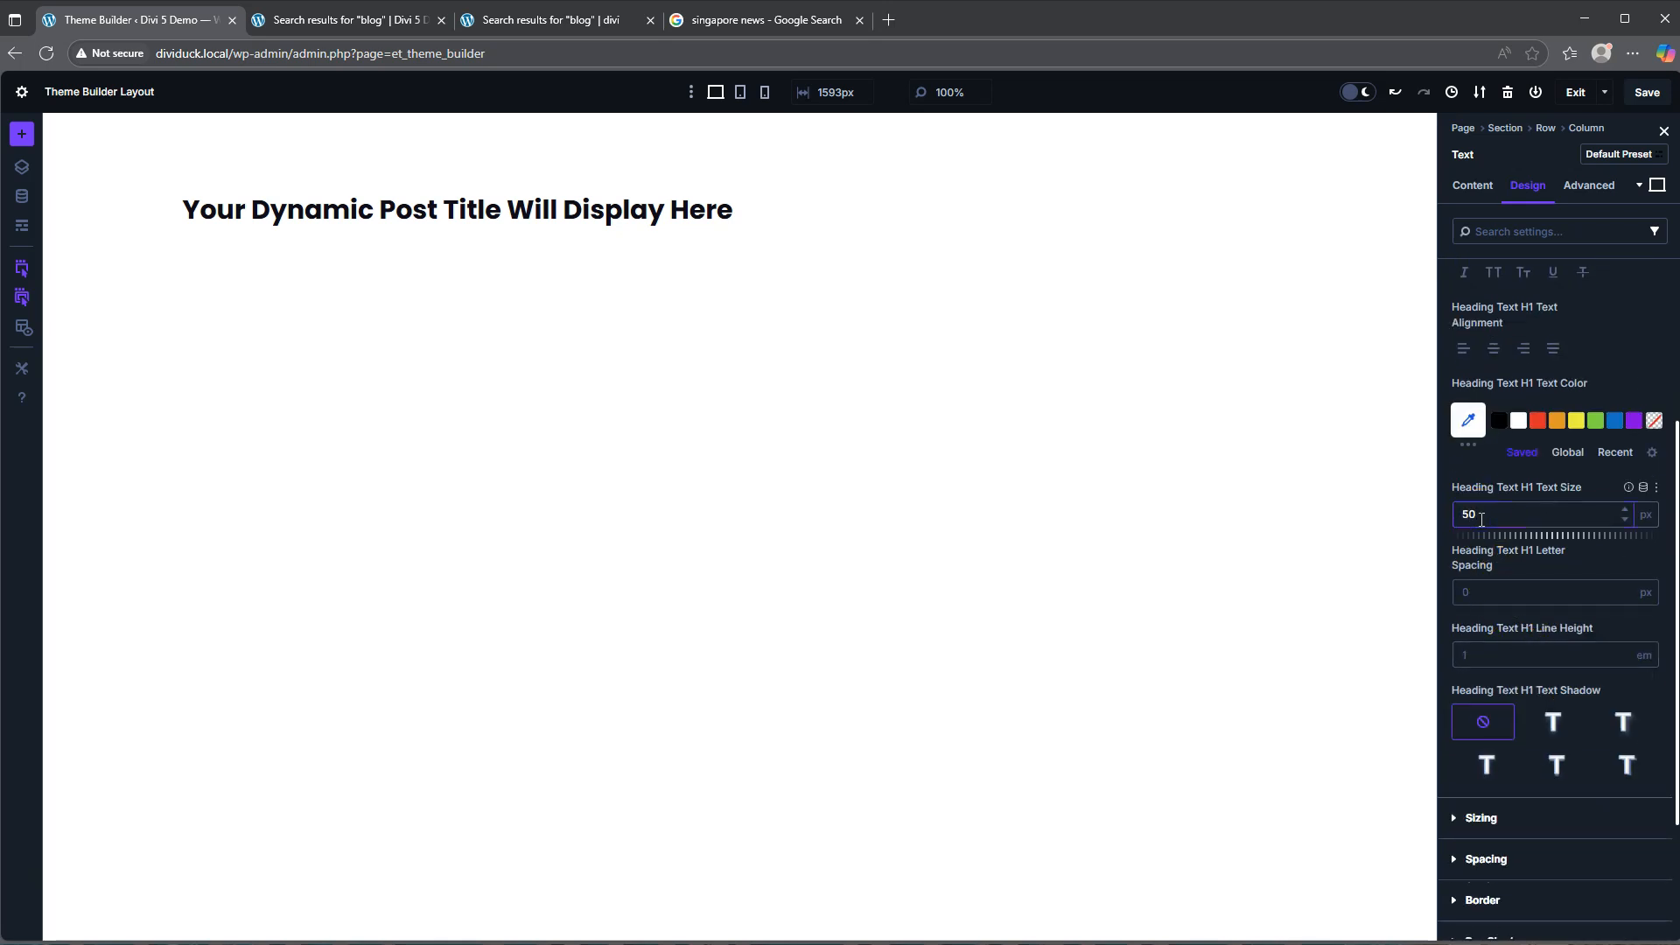
type("50")
left_click(1504, 518)
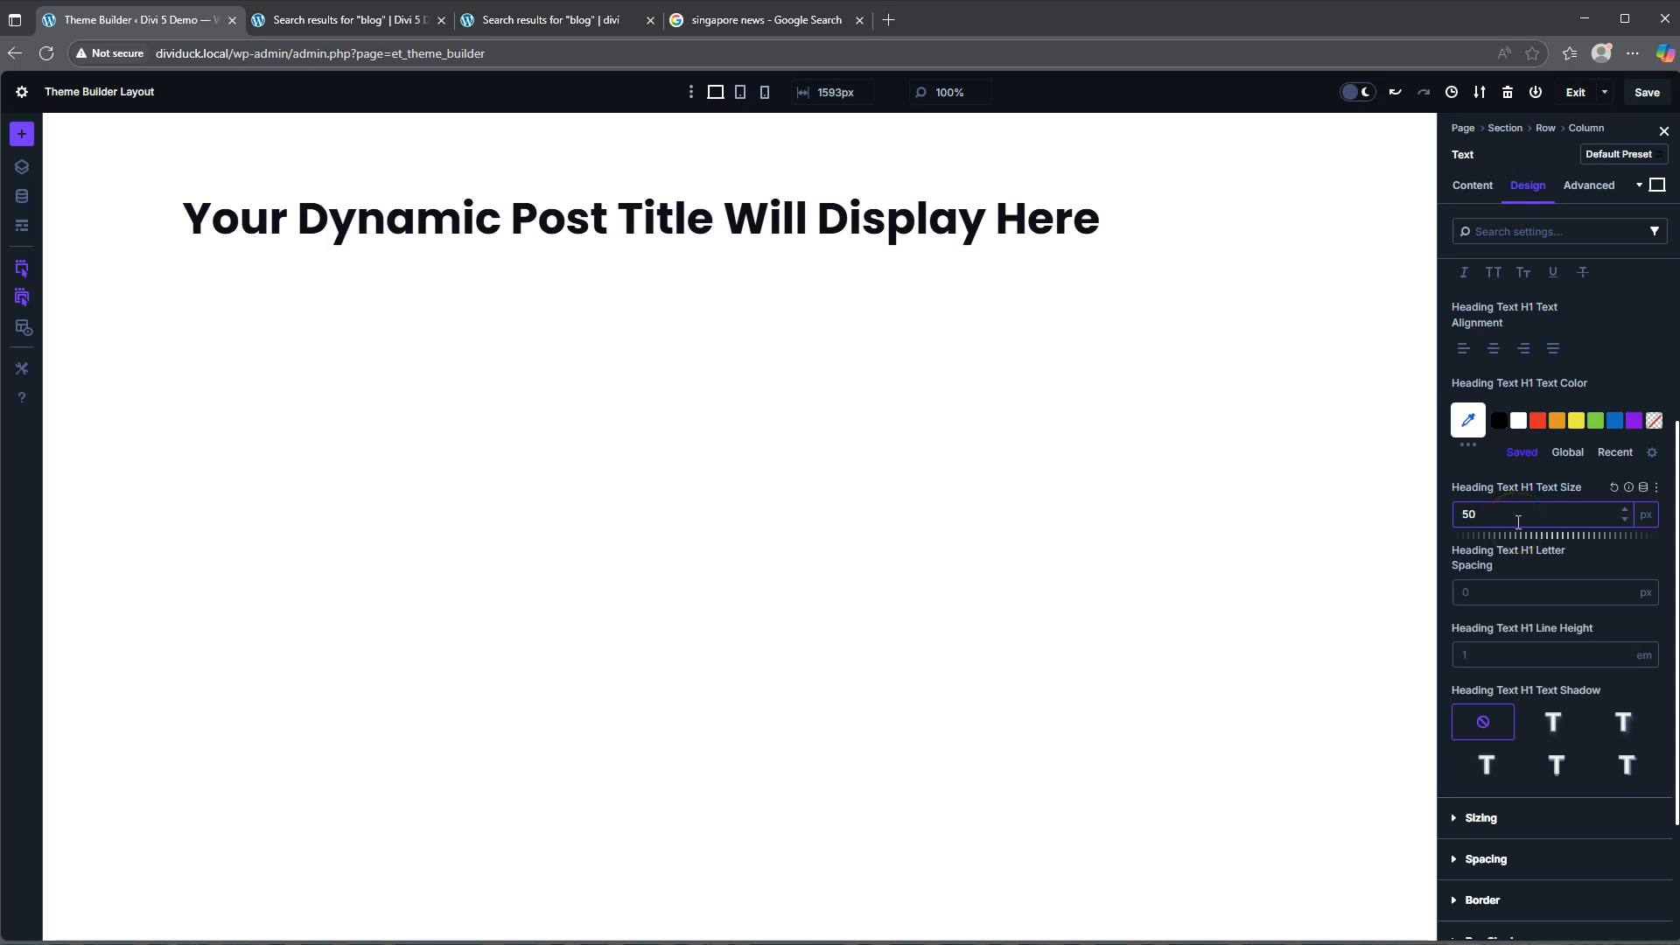
left_click(1494, 349)
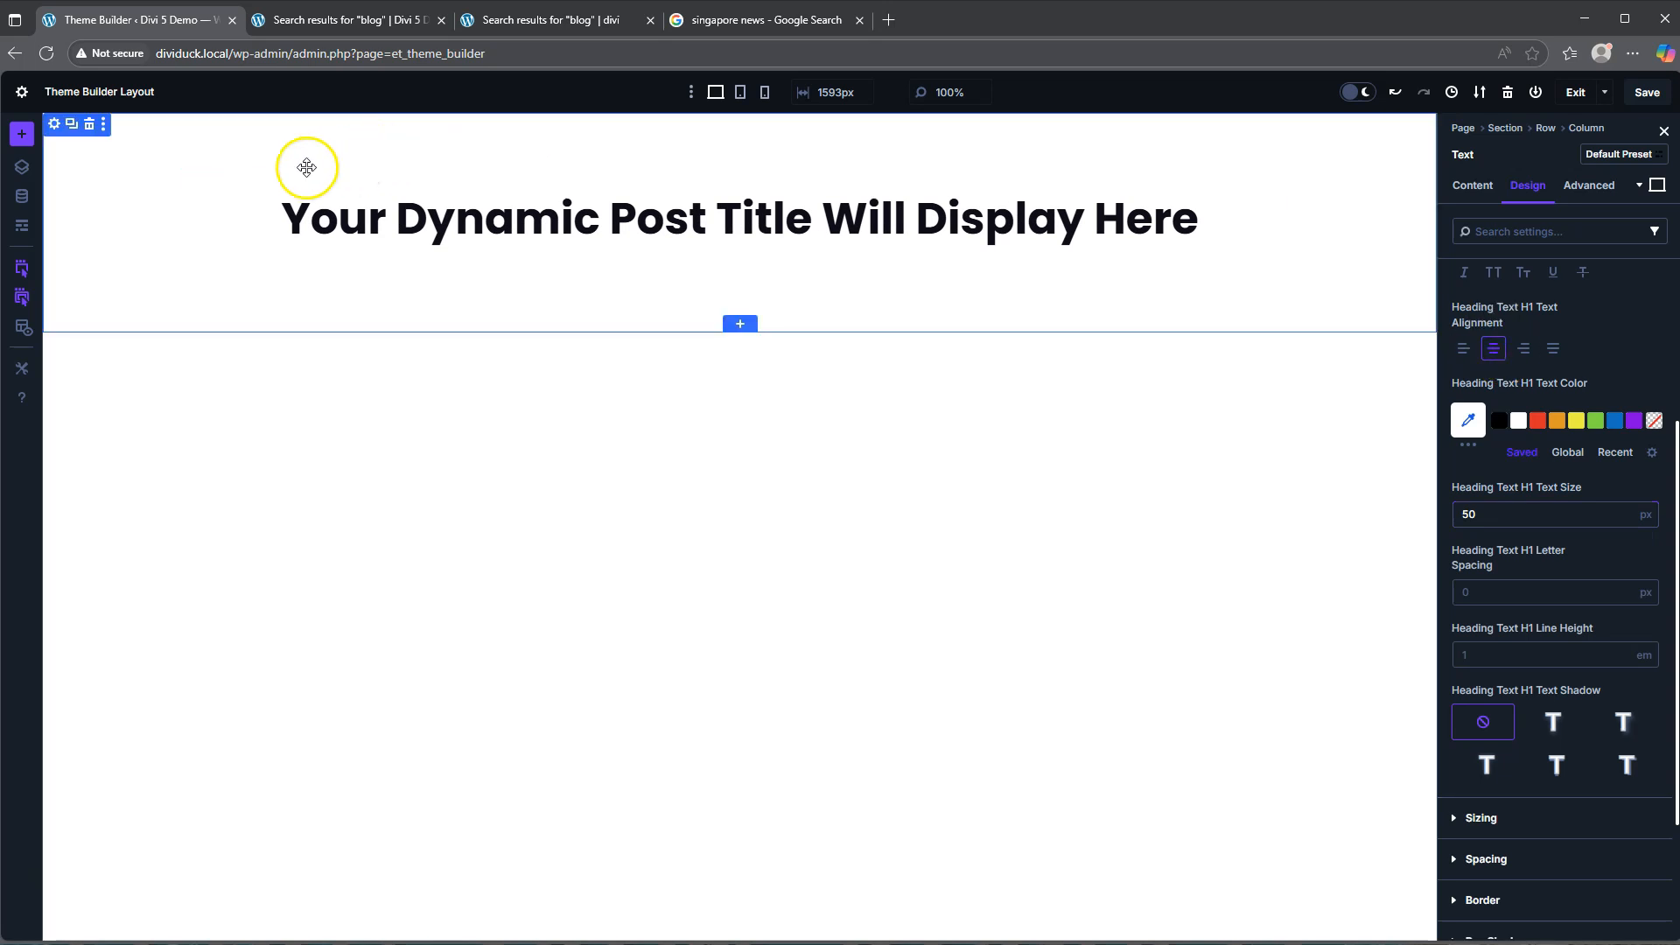
- Check the finished search page's header, and add a background gradient to the title section with a red first stop
left_click(357, 17)
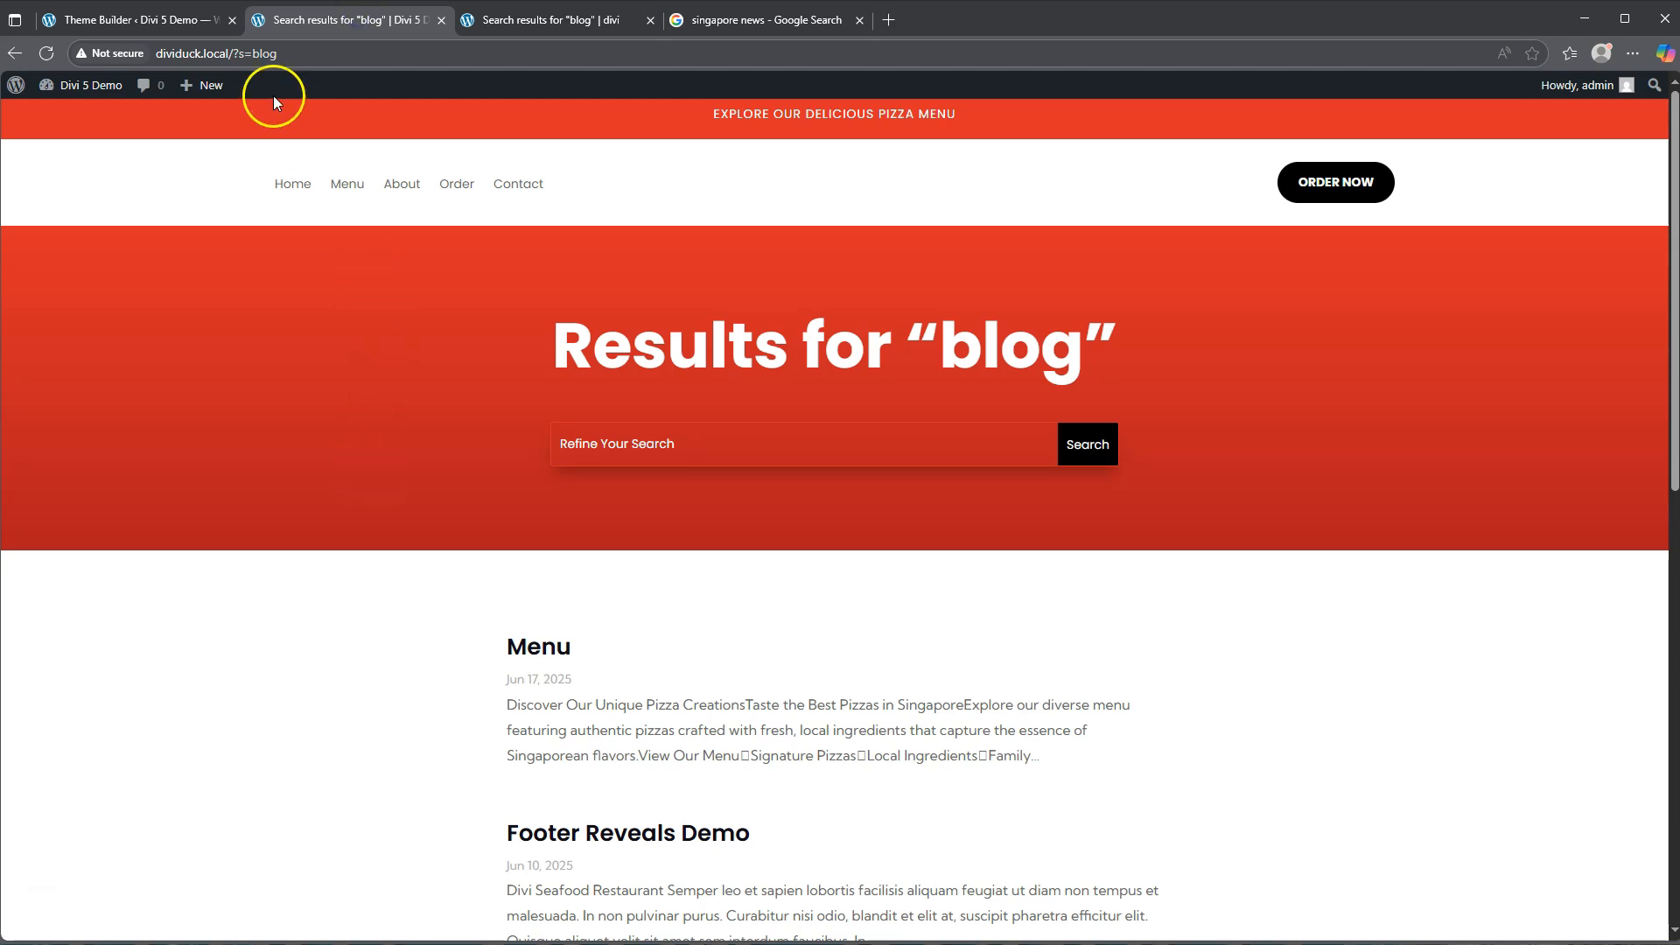
left_click(135, 20)
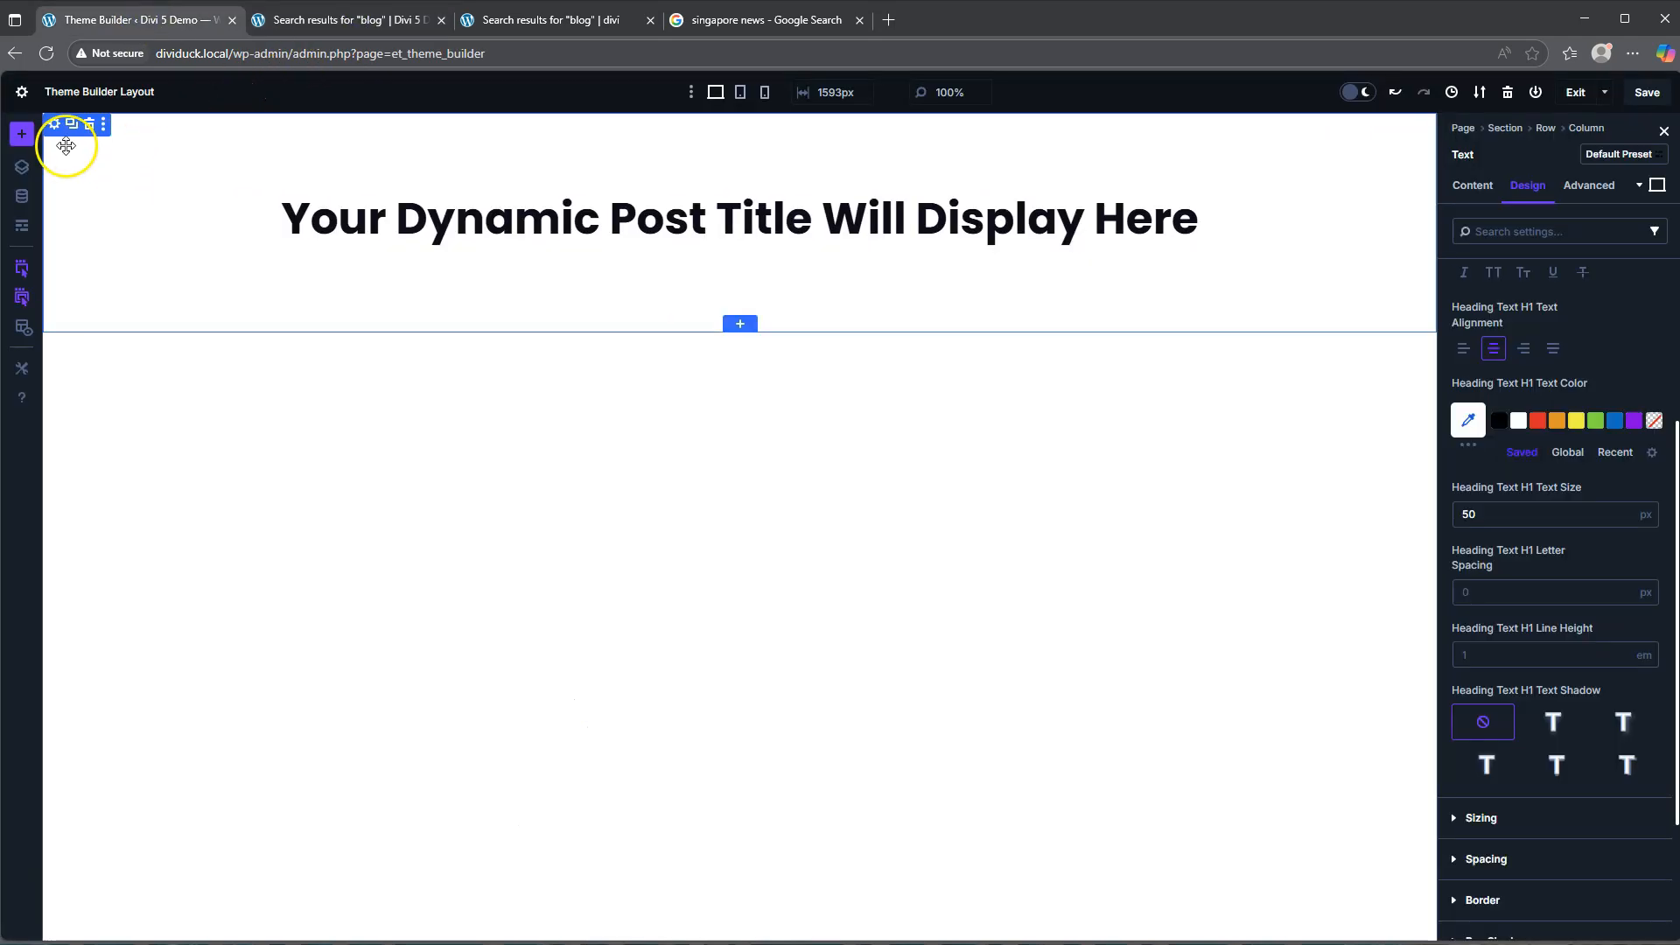
left_click(55, 124)
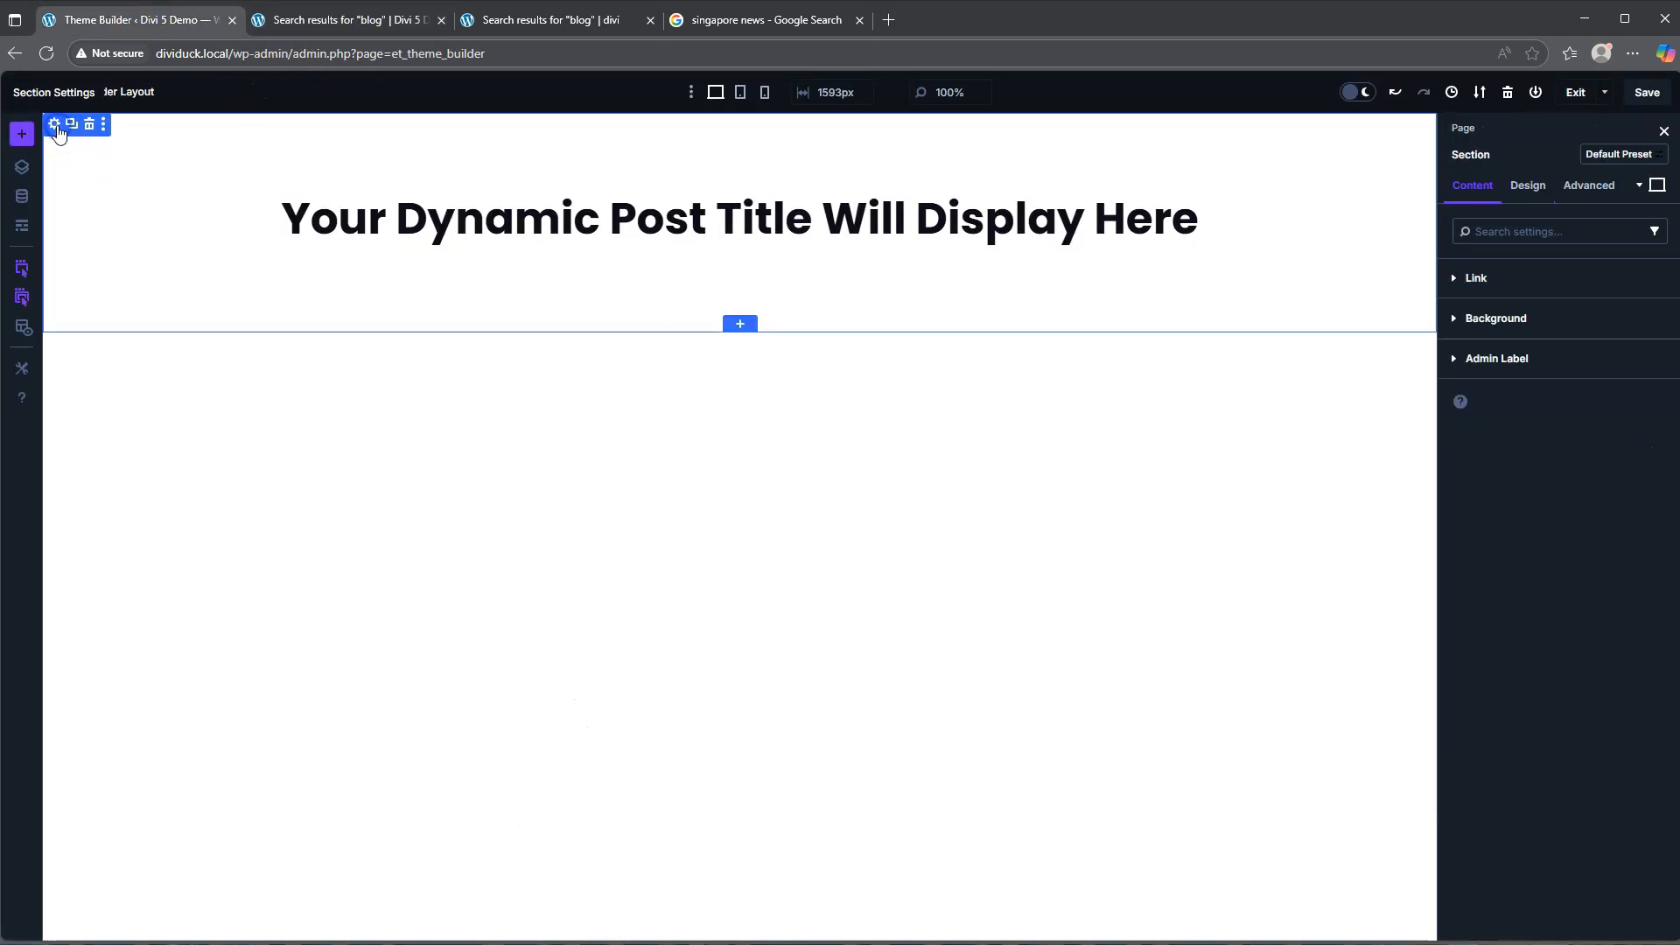
left_click(1507, 318)
left_click(1506, 374)
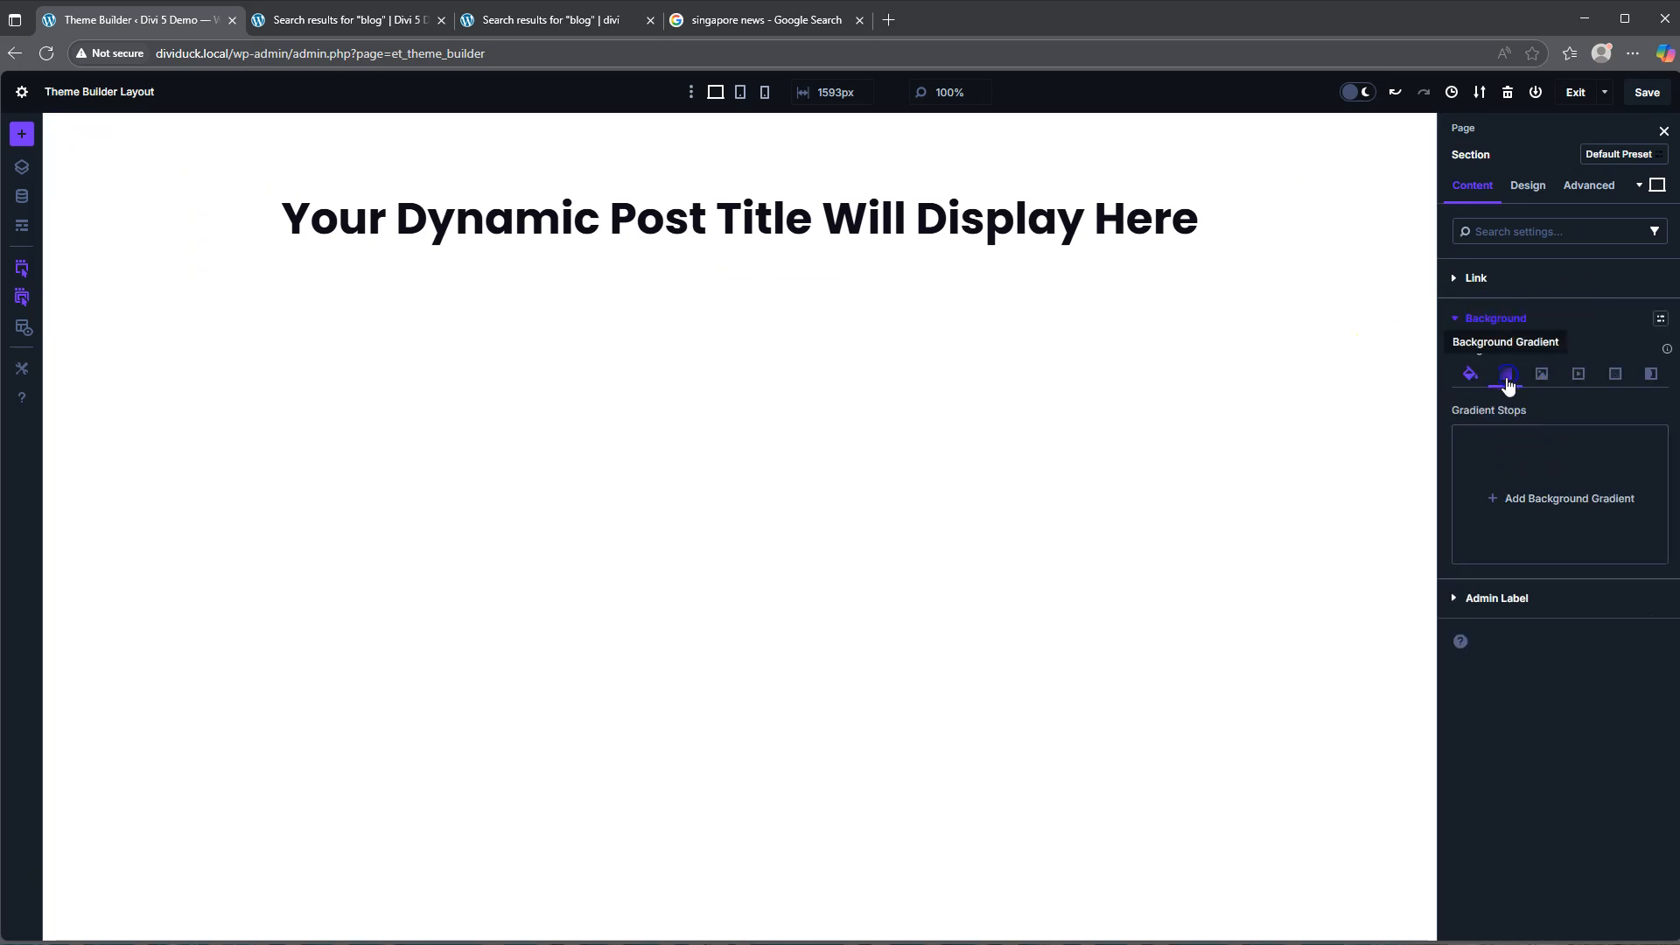
left_click(1541, 504)
left_click(1463, 576)
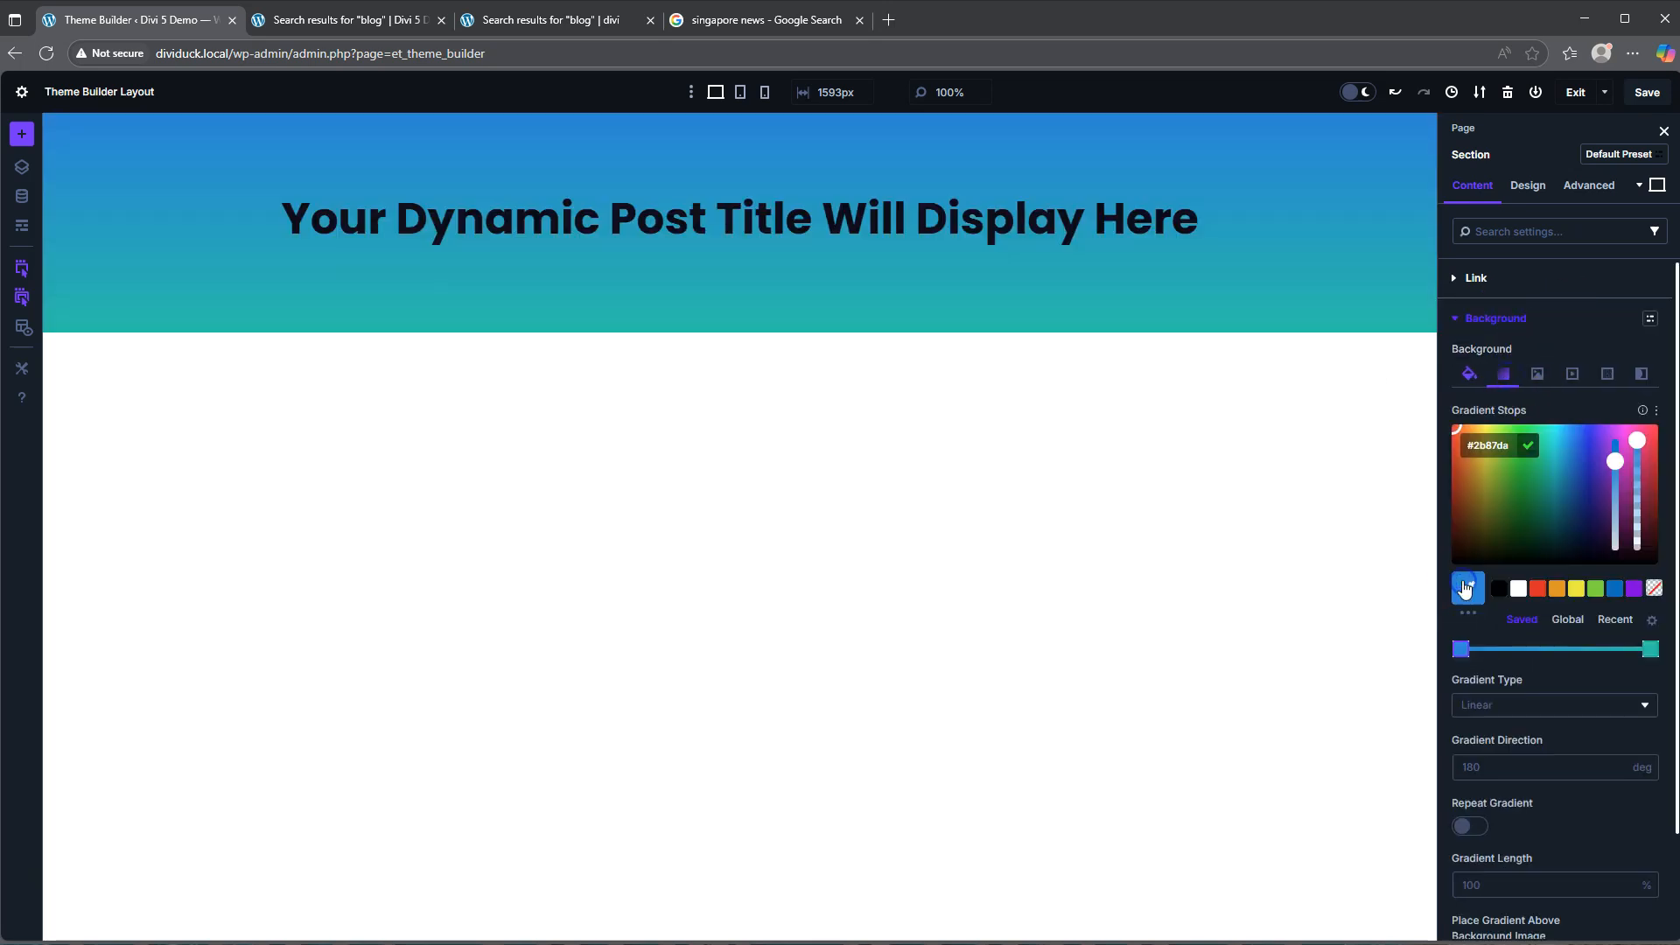
left_click(1538, 588)
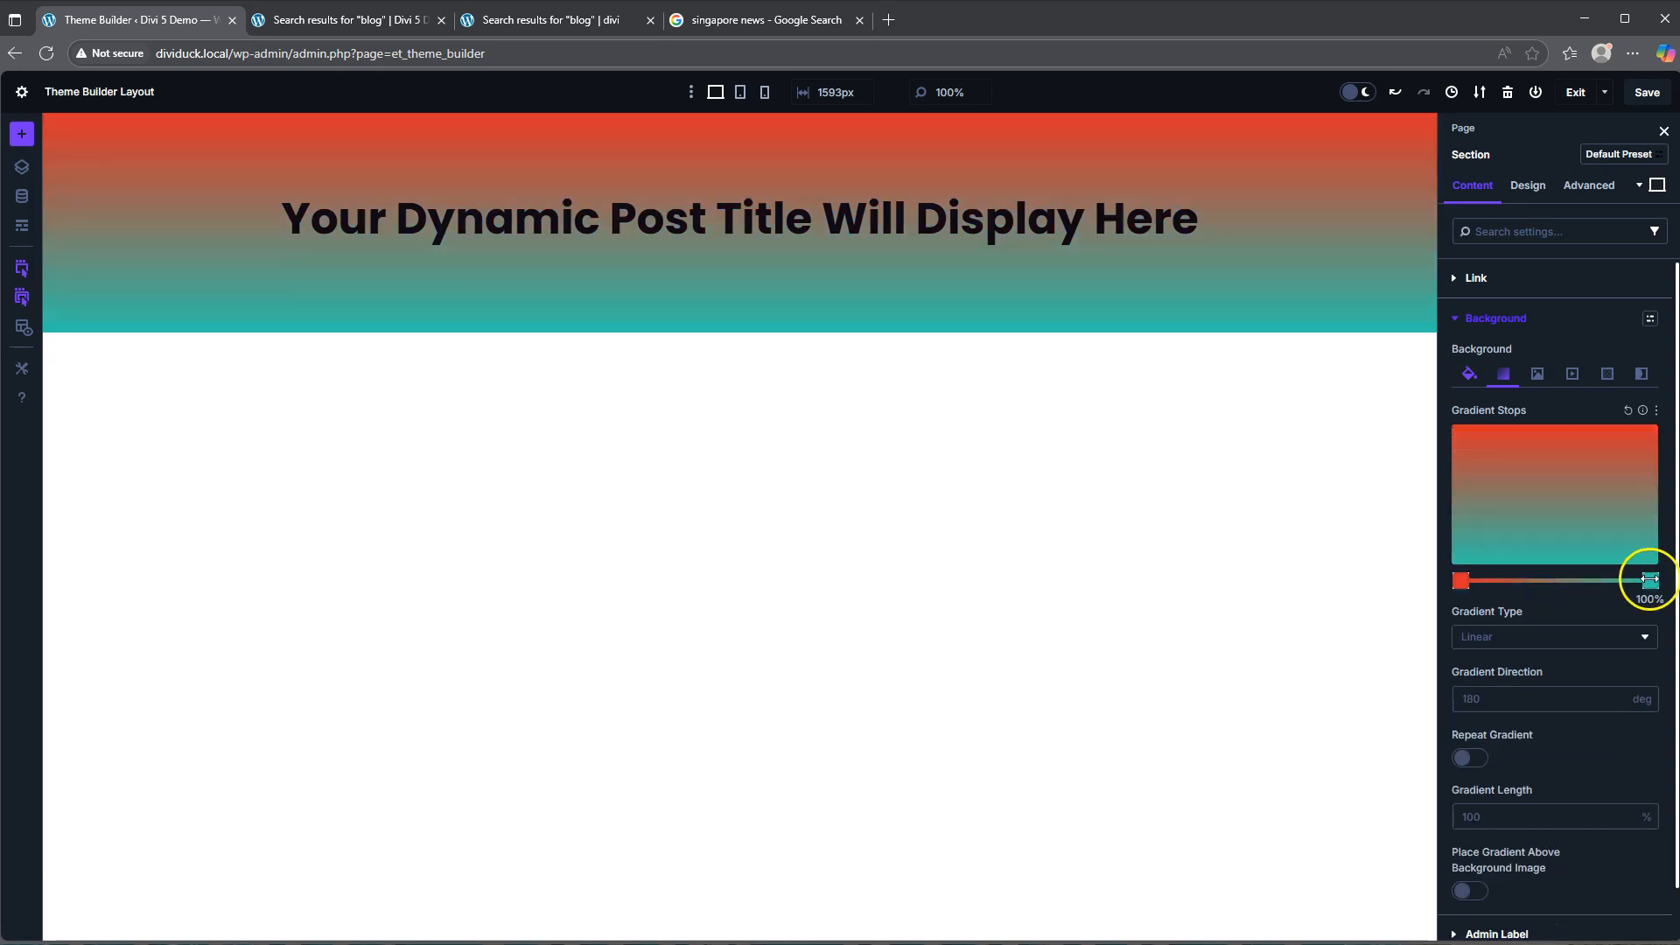
- Set the section gradient's end stop to the darker red #a31515
left_click(1650, 580)
left_click(1537, 589)
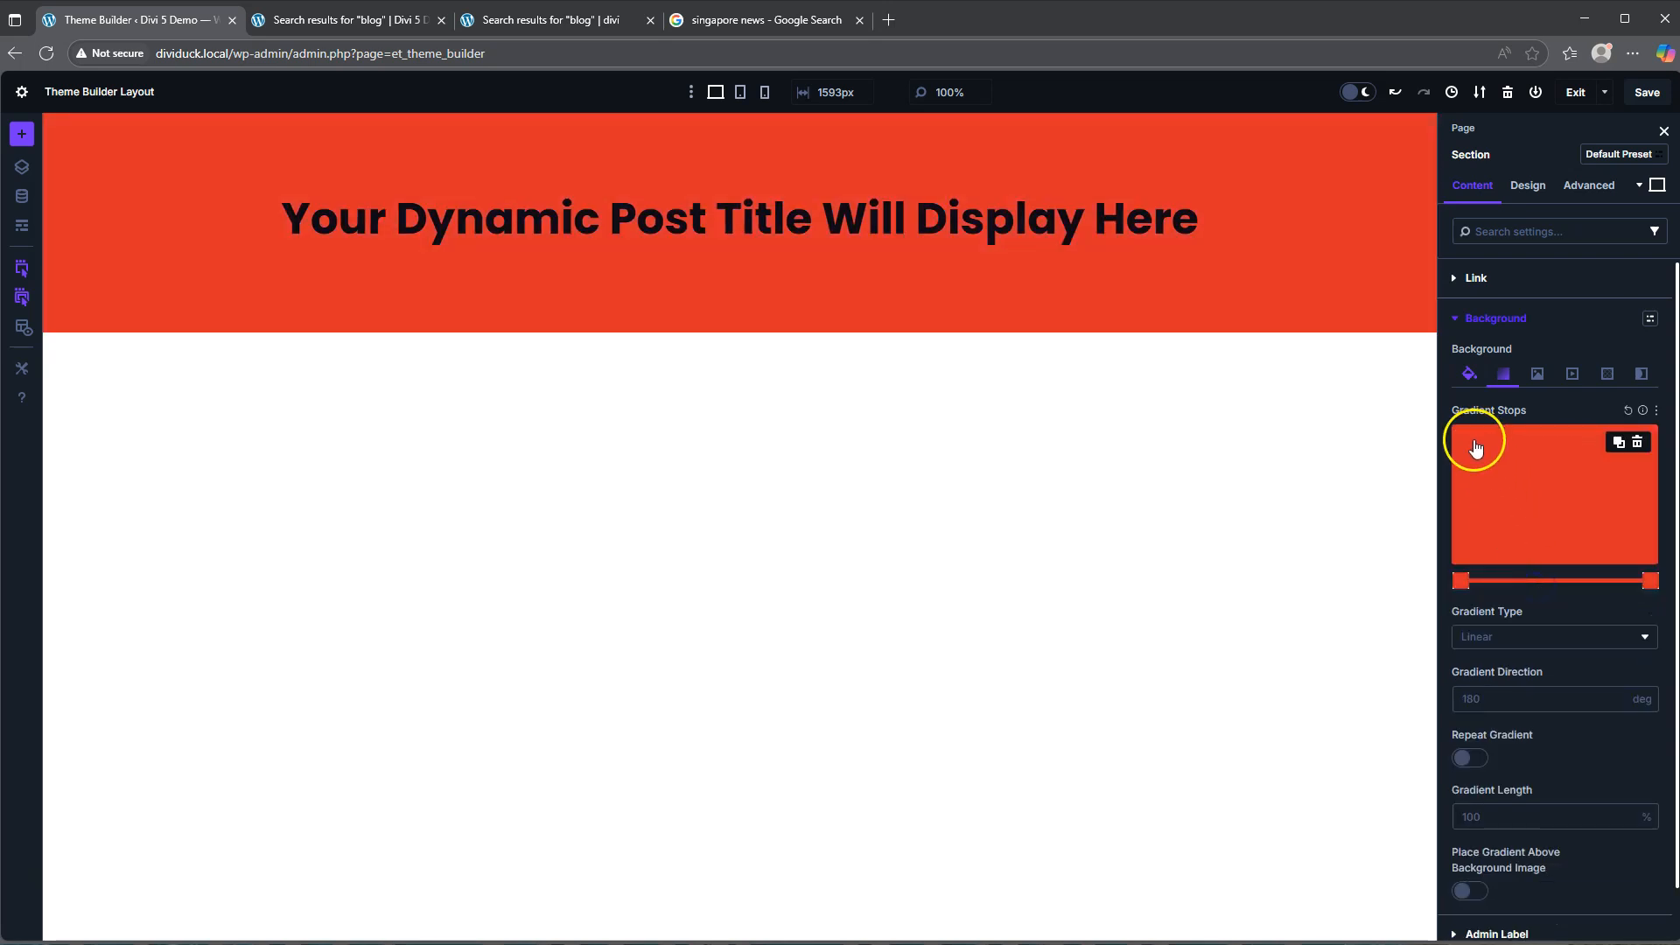
left_click(1650, 580)
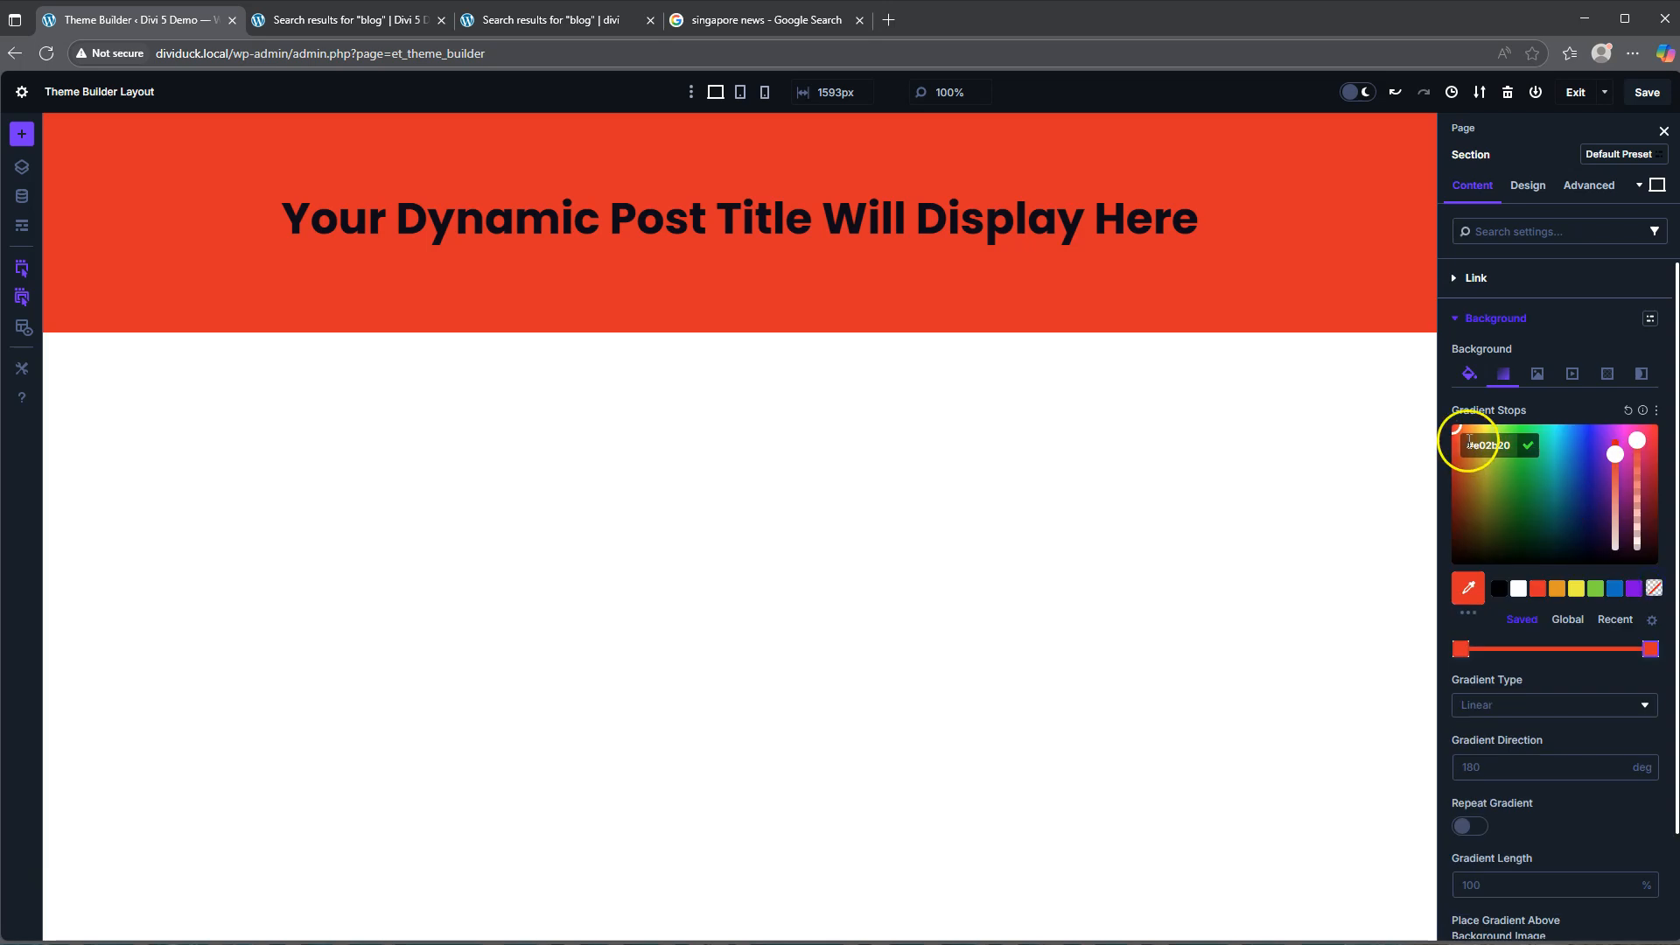
left_click_drag(1452, 424, 1434, 490)
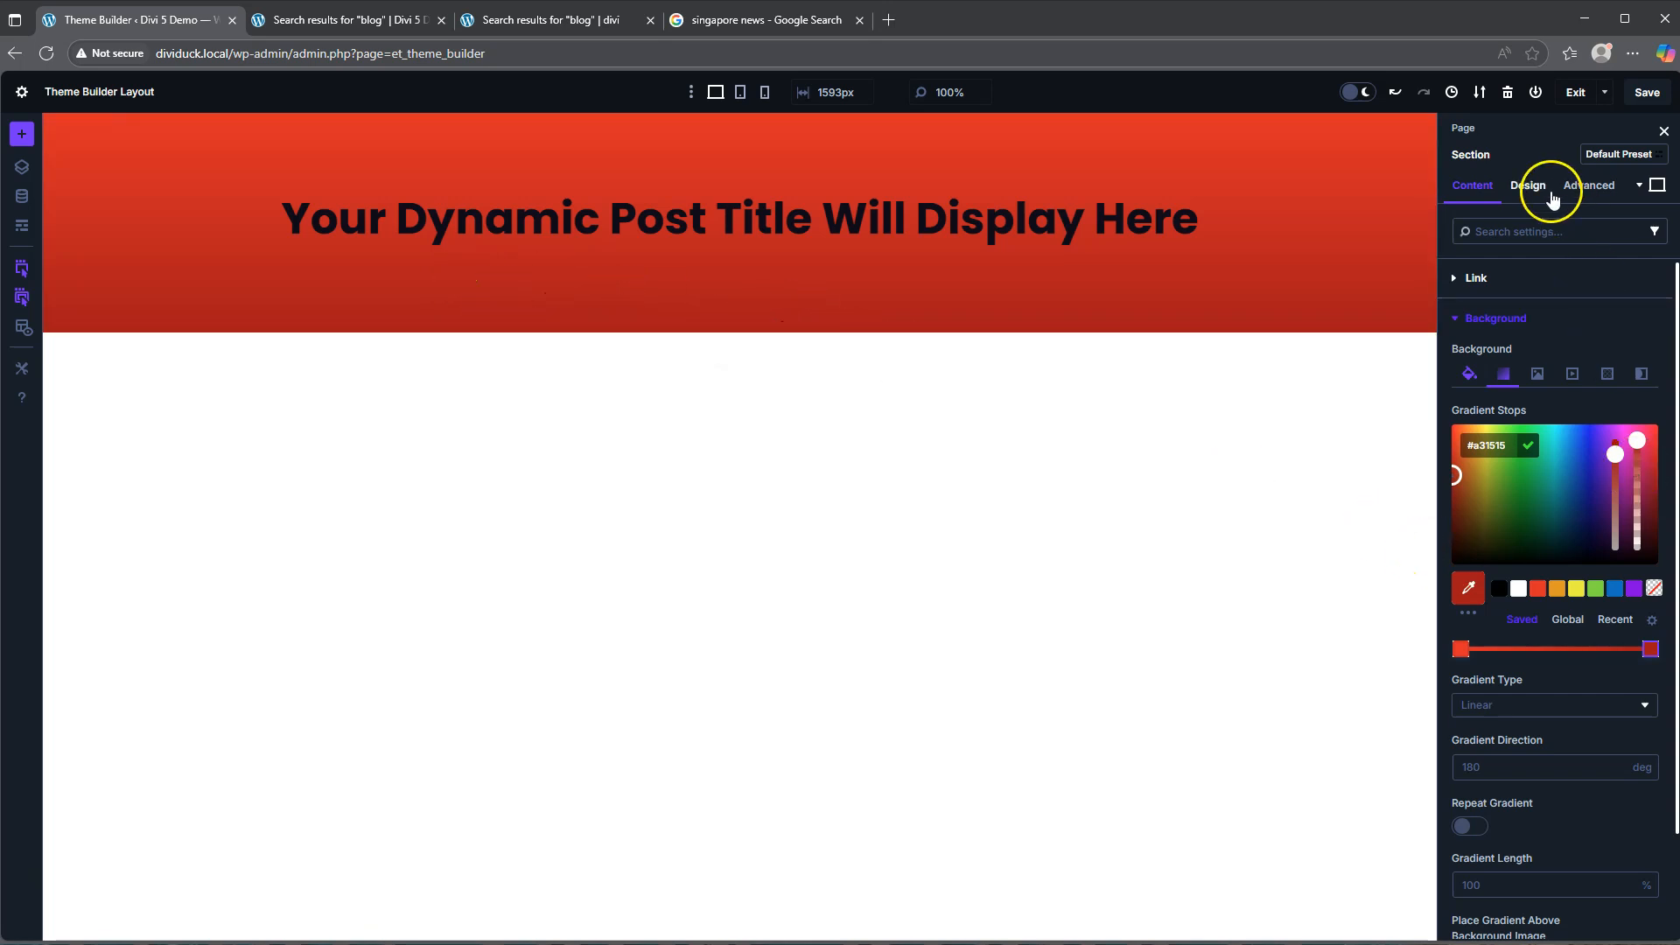
- Set the dynamic title's H1 heading text color to white (#ffffff)
left_click(1529, 191)
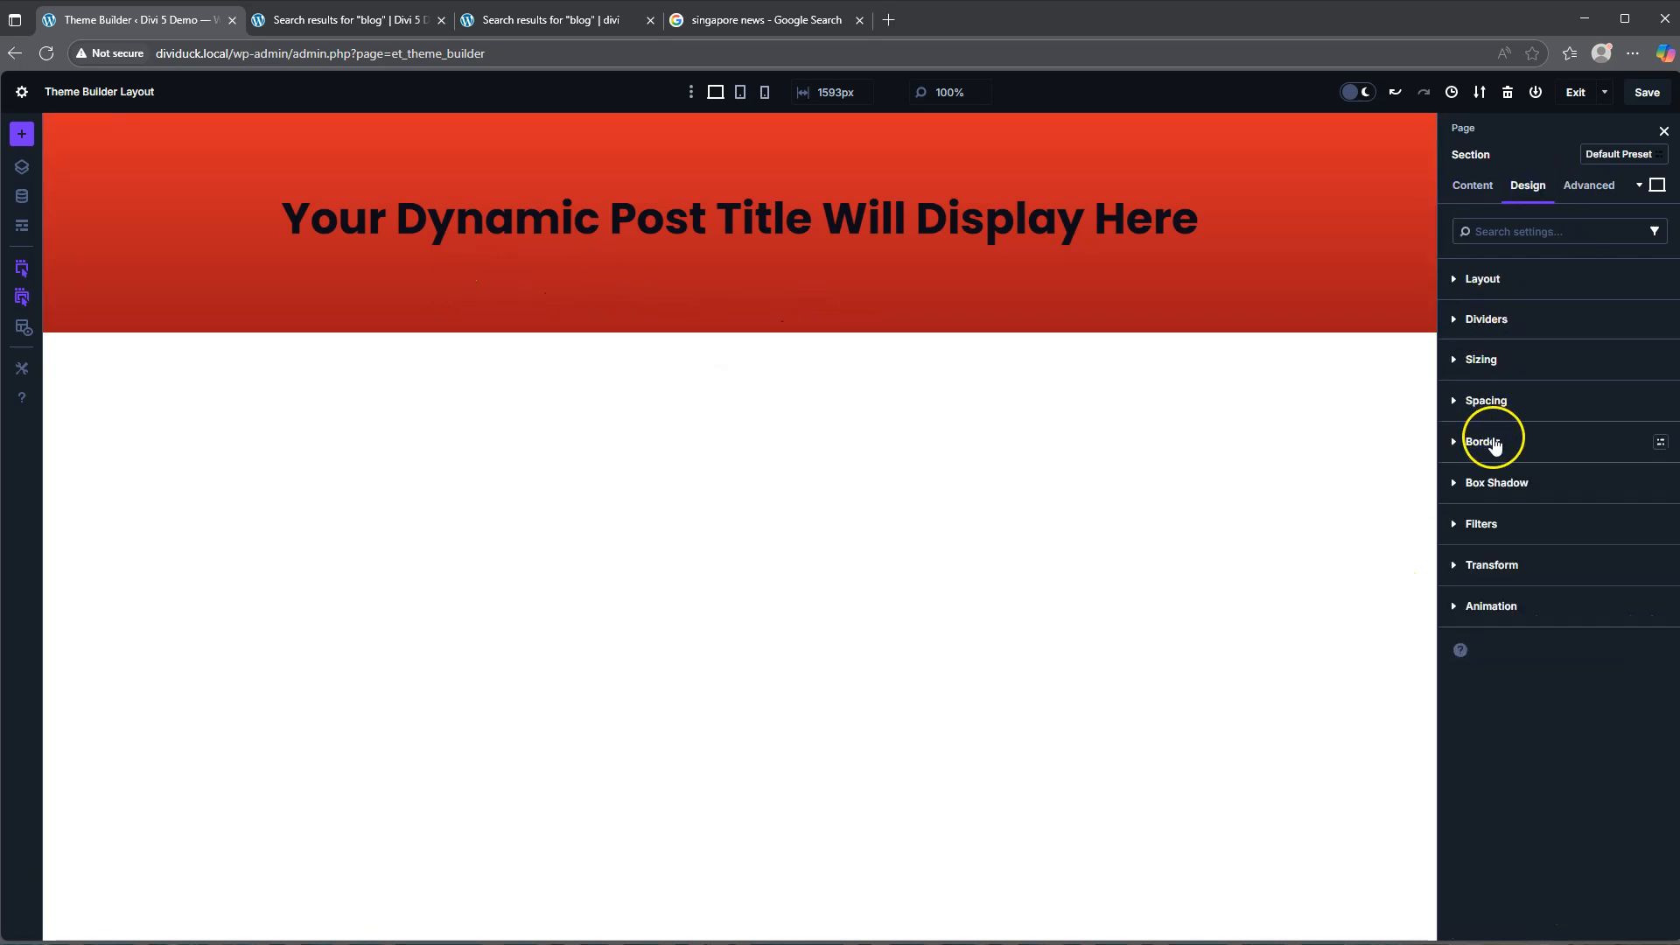
left_click(911, 215)
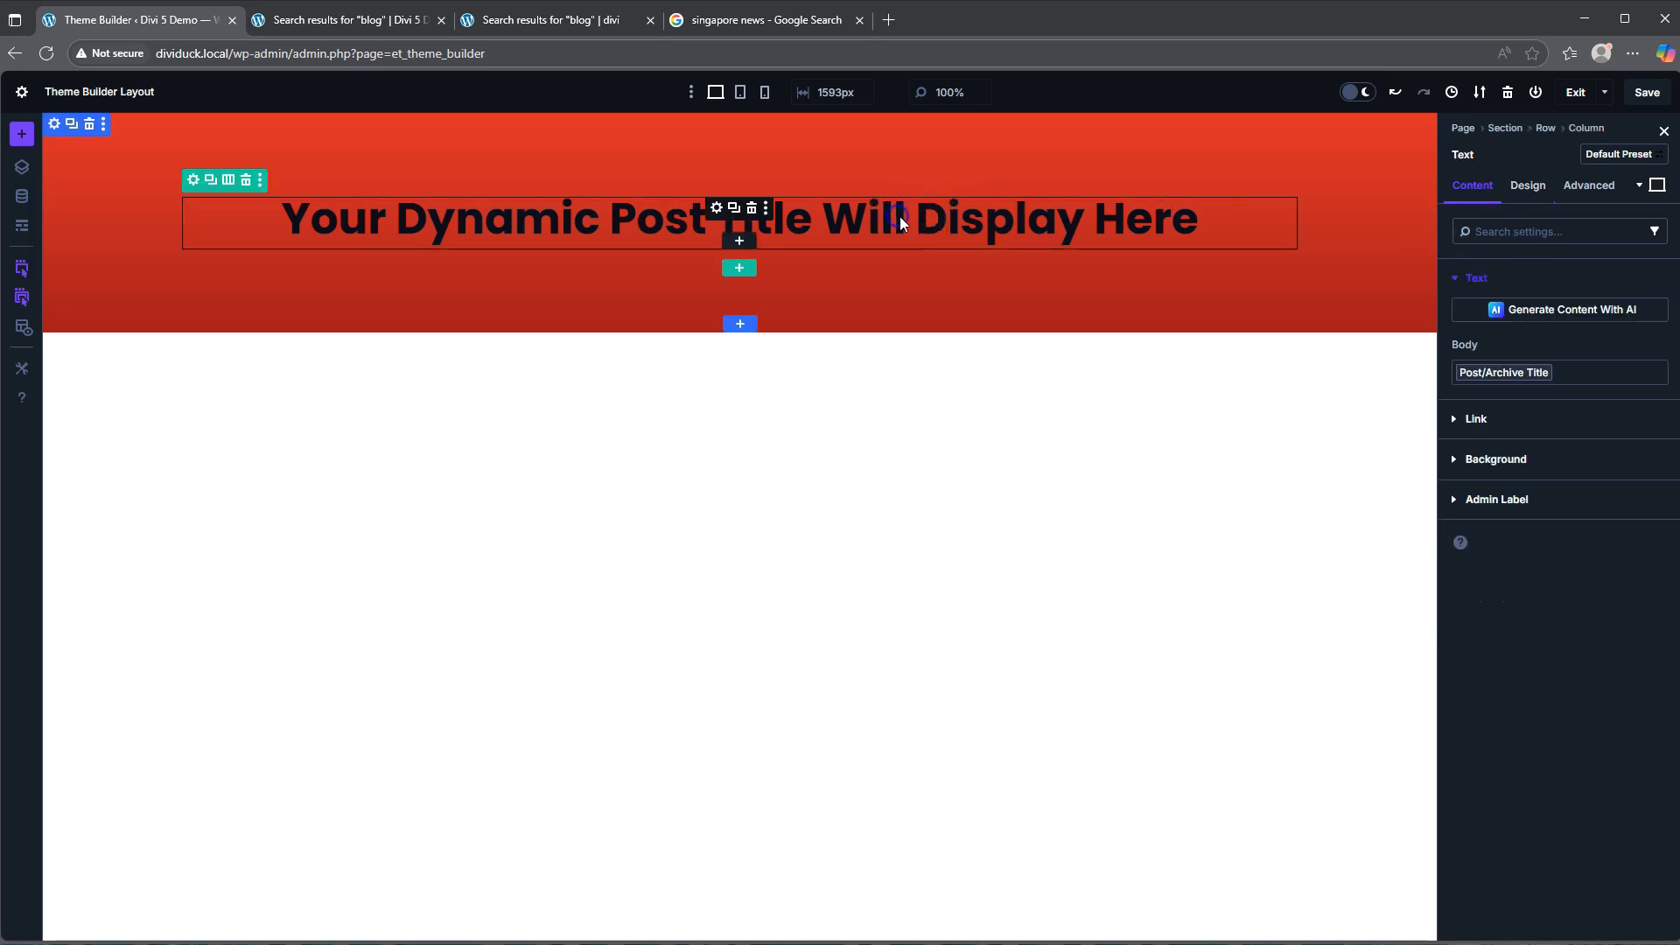
left_click(1527, 188)
left_click(1485, 321)
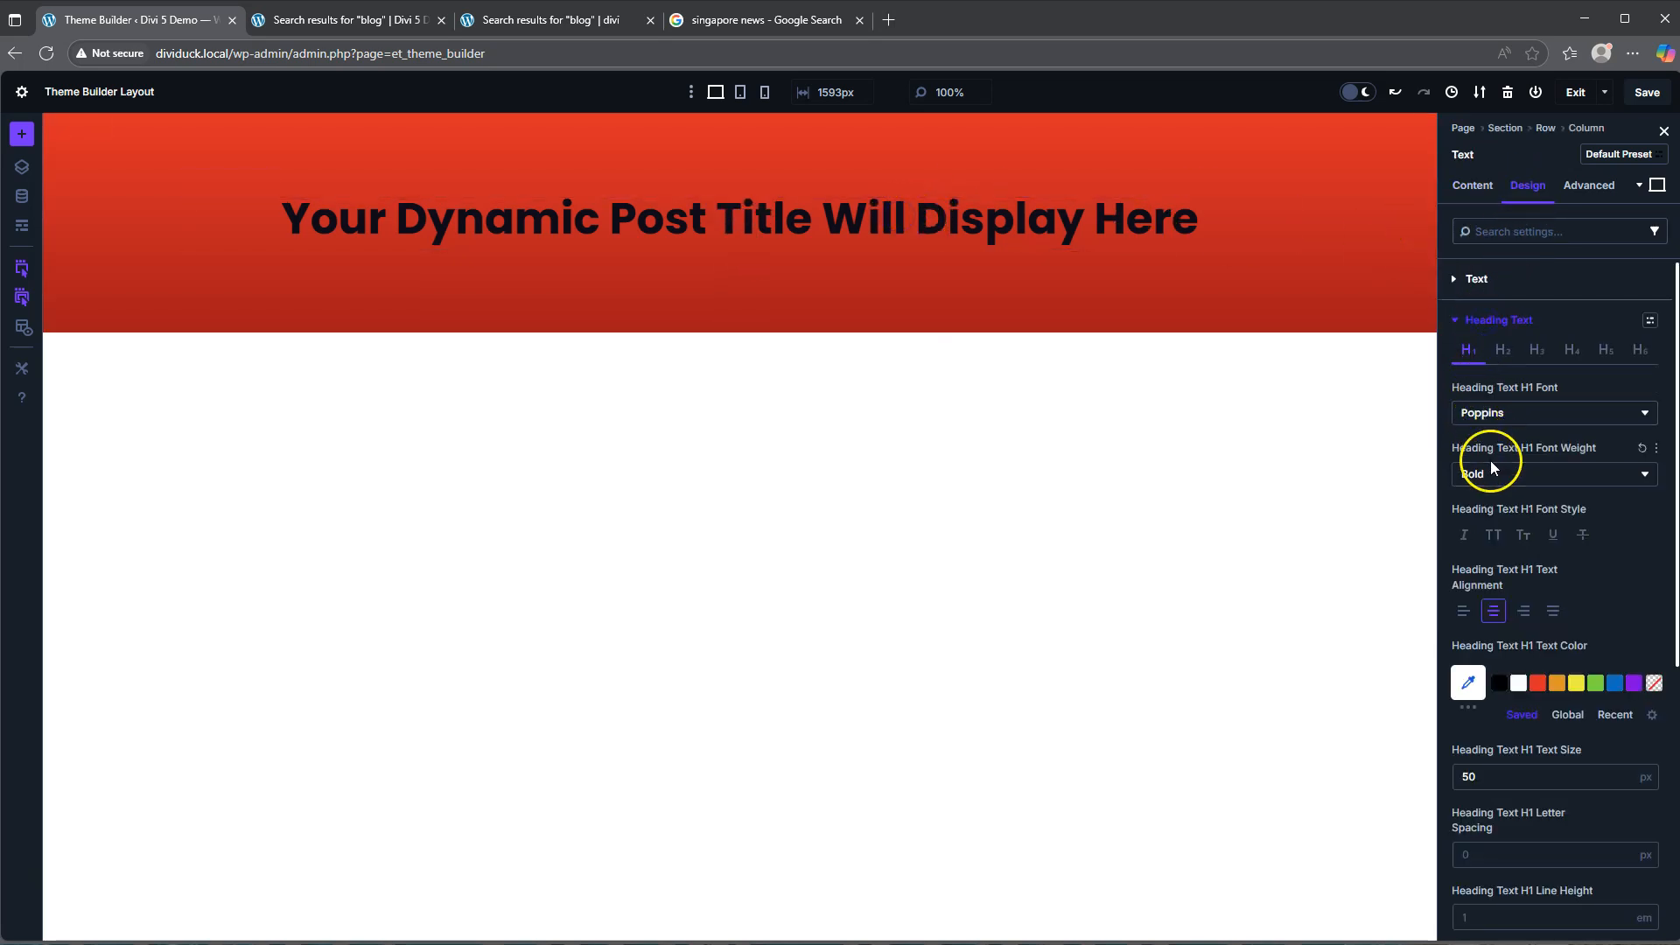
left_click(1518, 683)
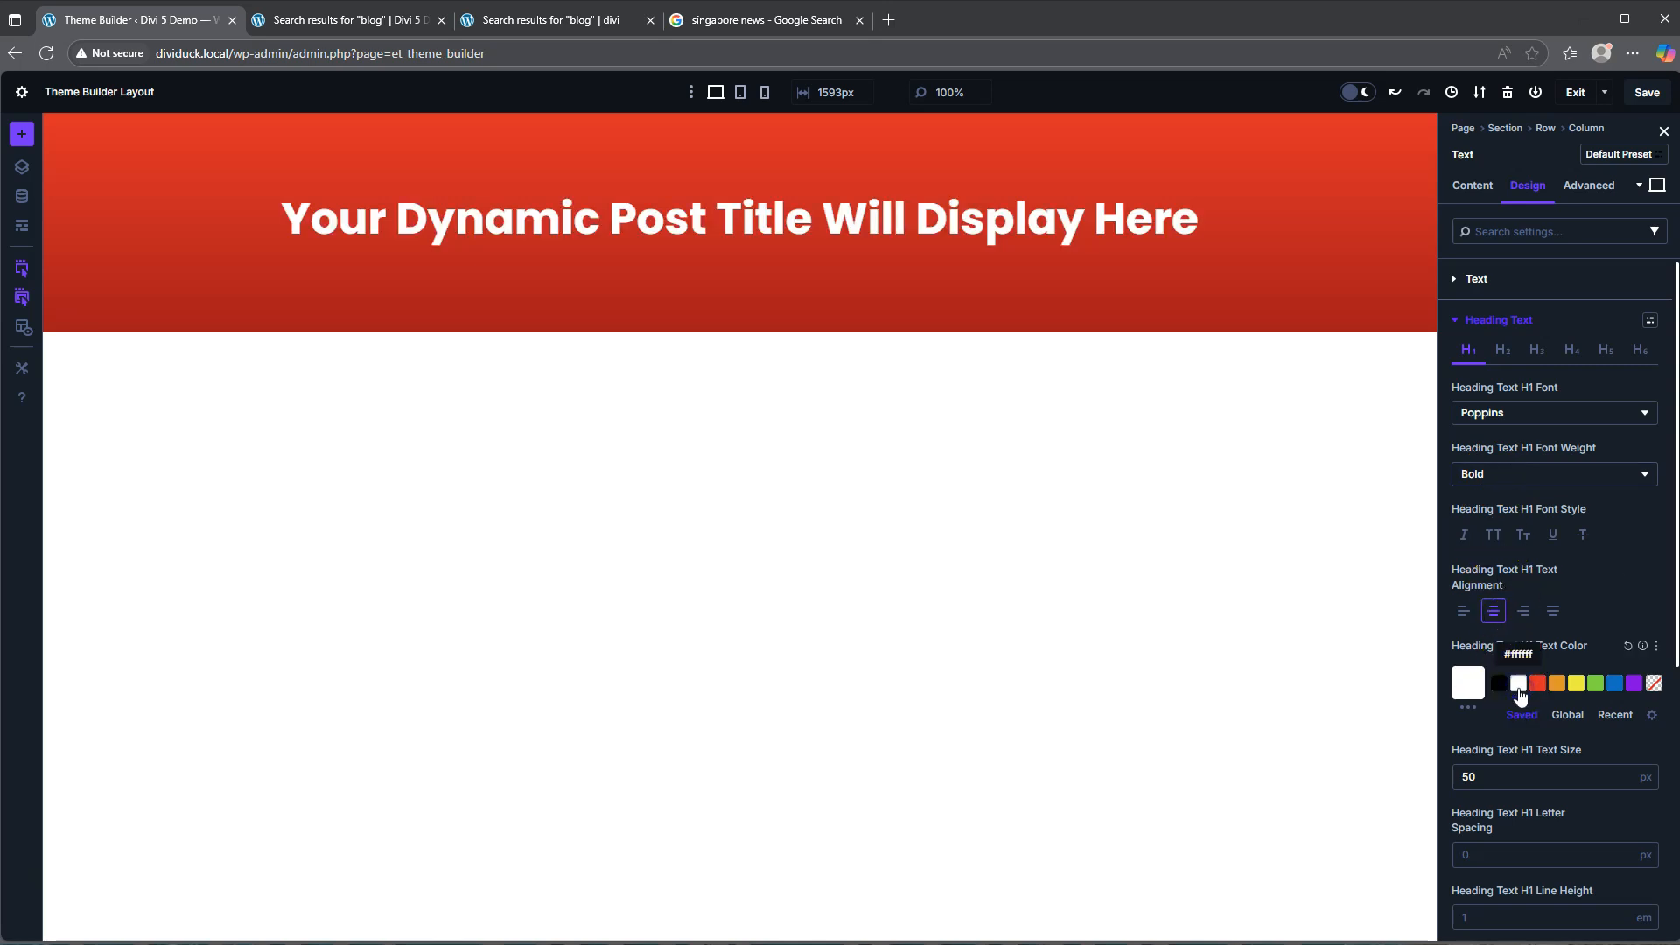
- Limit the dynamic title's max width to 650 px and center the module within its column
scroll(1517, 687, "down", 2)
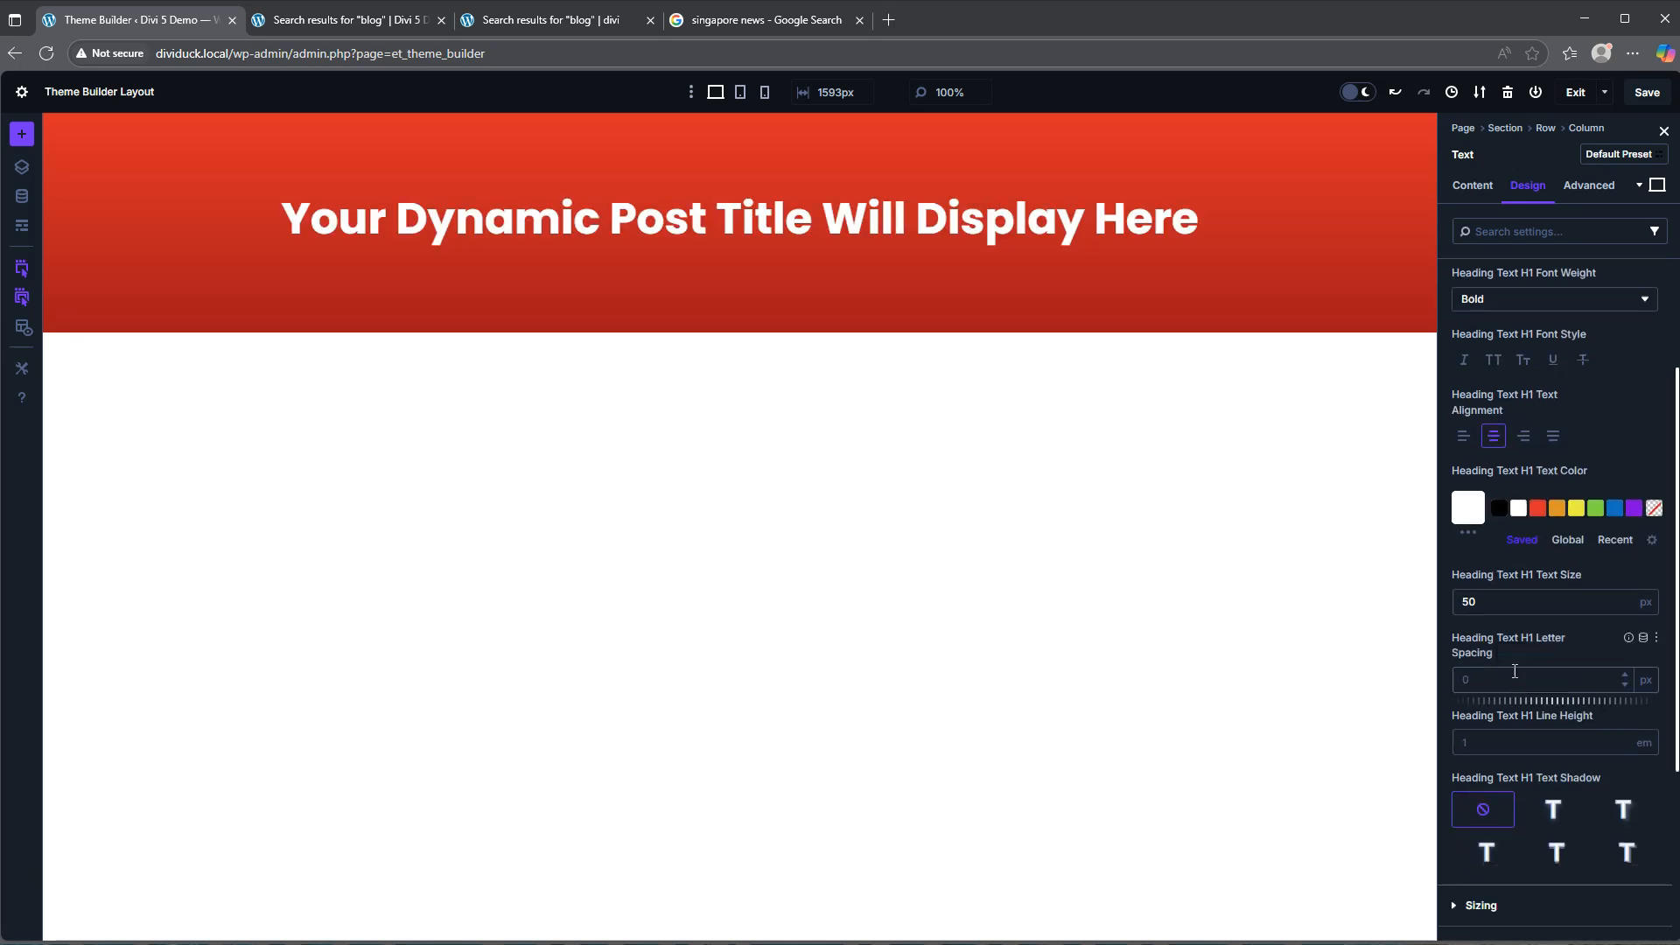
scroll(1514, 668, "down", 3)
left_click(1492, 640)
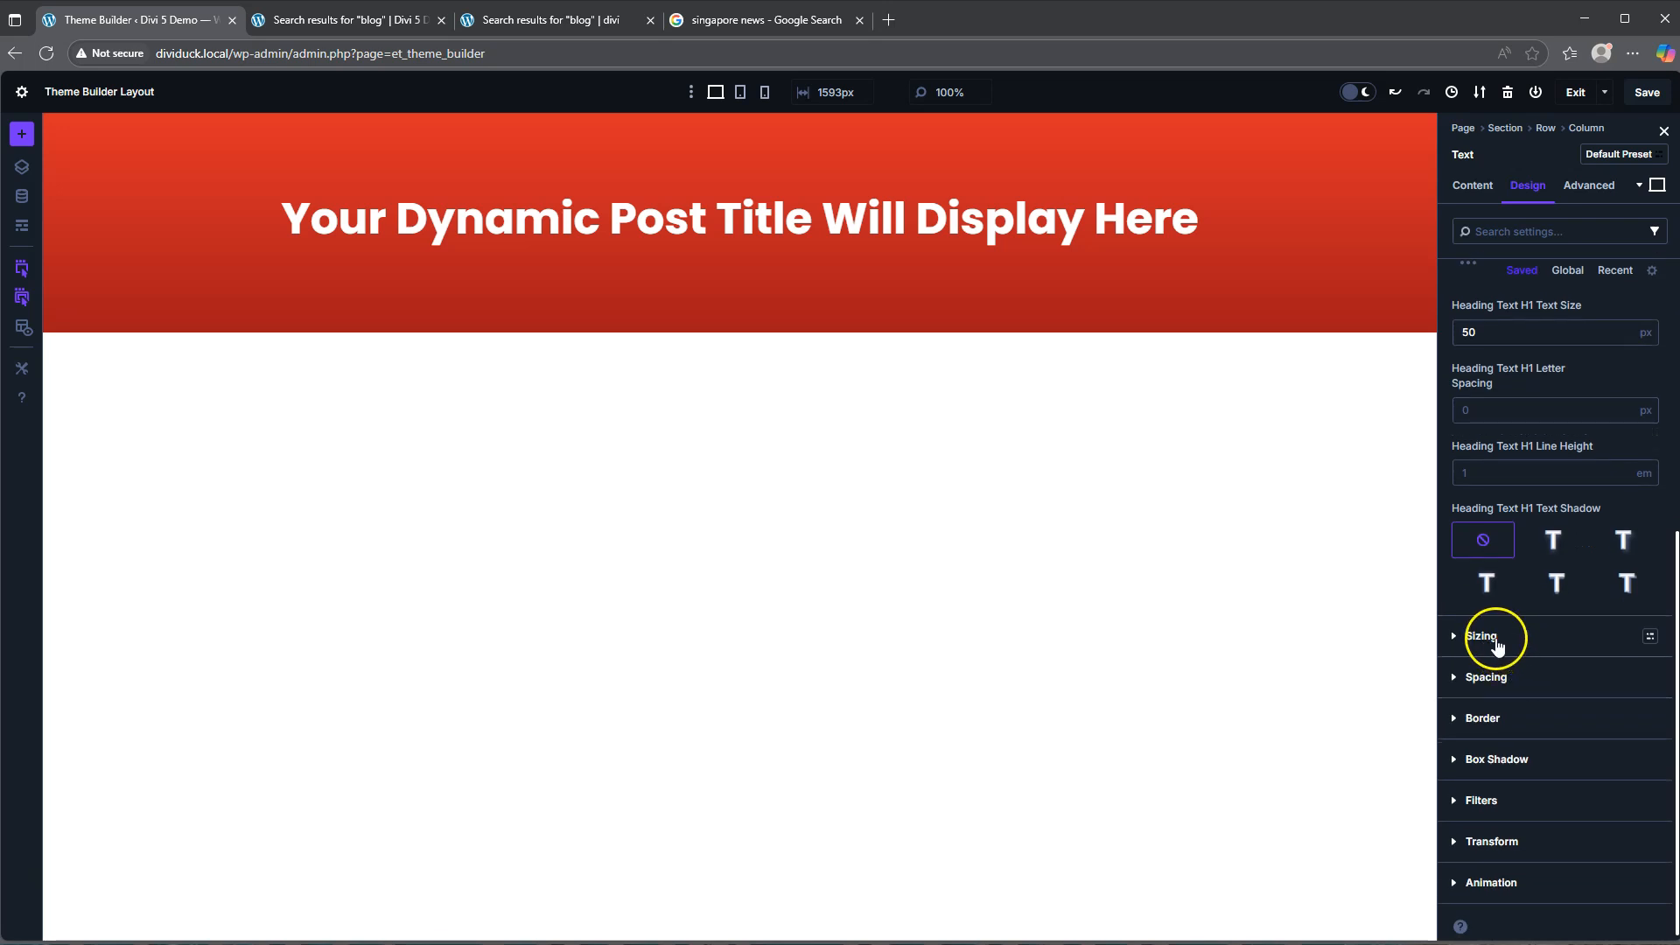
left_click(1490, 382)
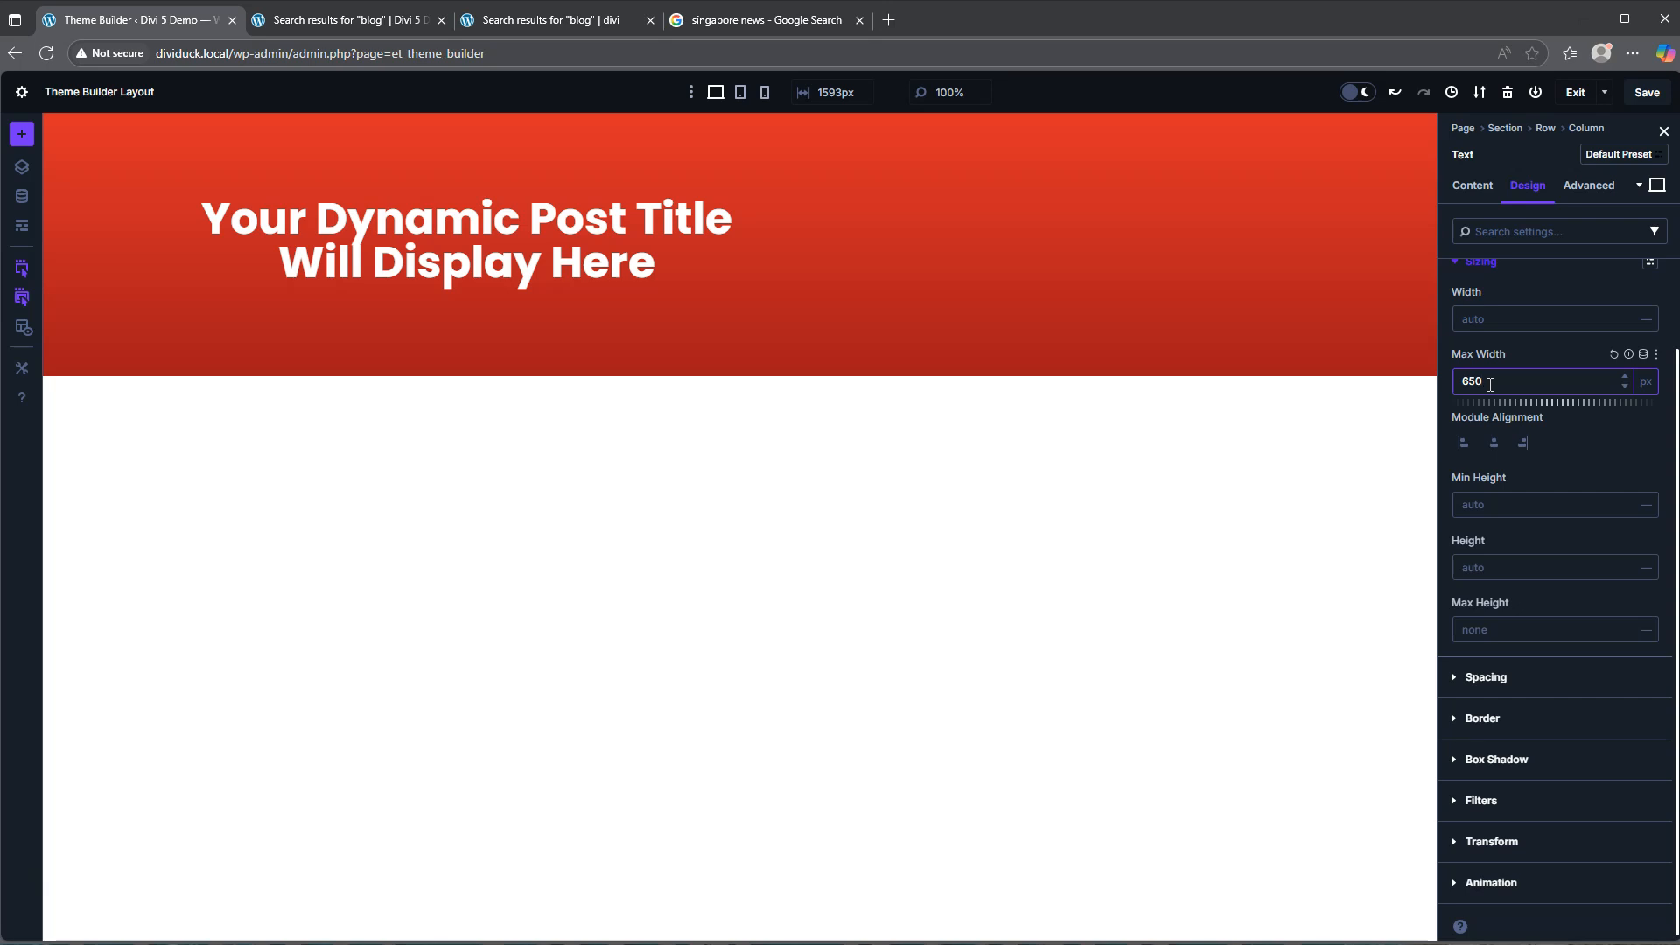
left_click(1495, 446)
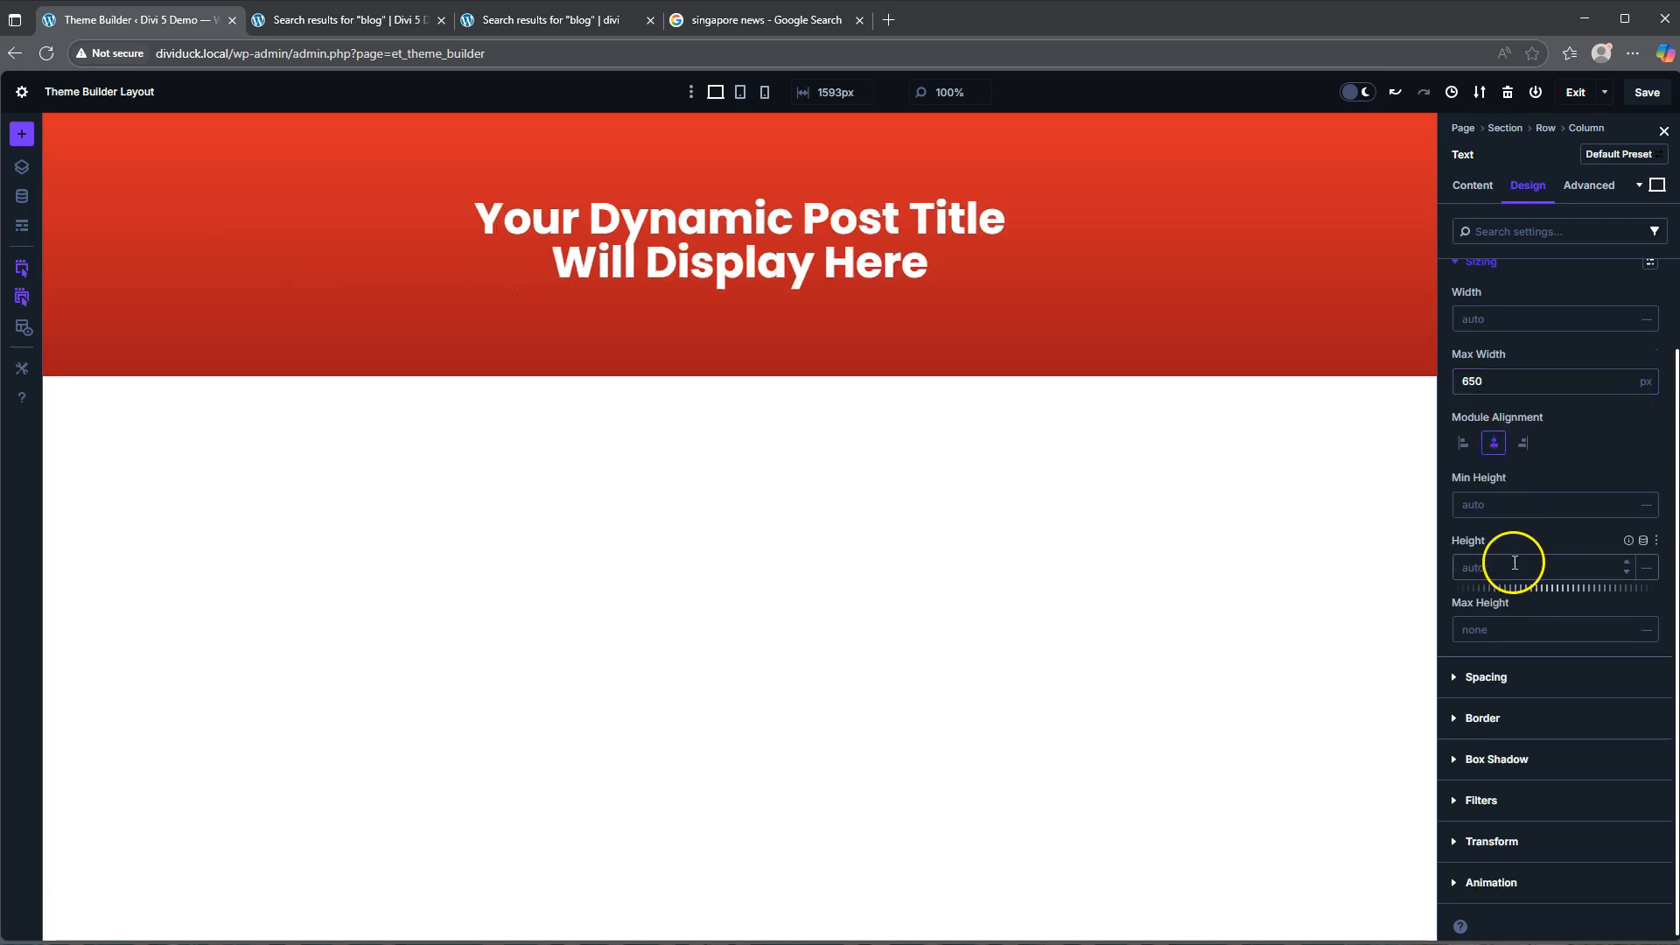
- Set the dynamic title's H1 heading line height to 1.2 em
scroll(1512, 278, "up", 2)
left_click(1482, 361)
left_click(1488, 320)
scroll(1519, 525, "down", 4)
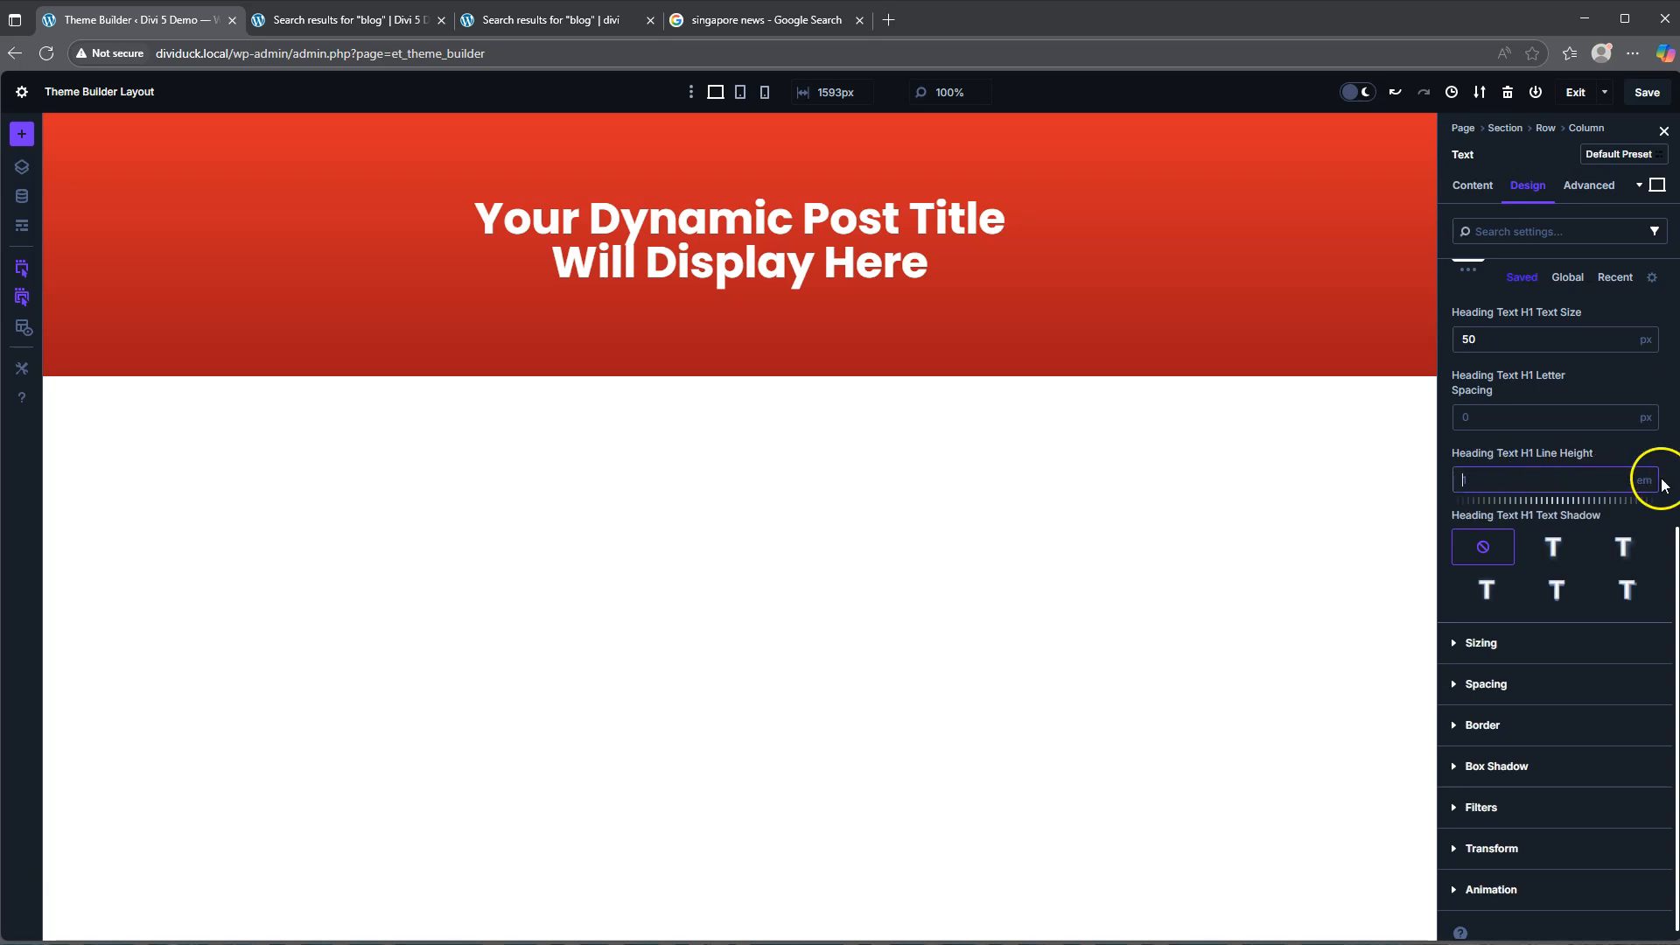
left_click(1622, 475)
left_click(1622, 475)
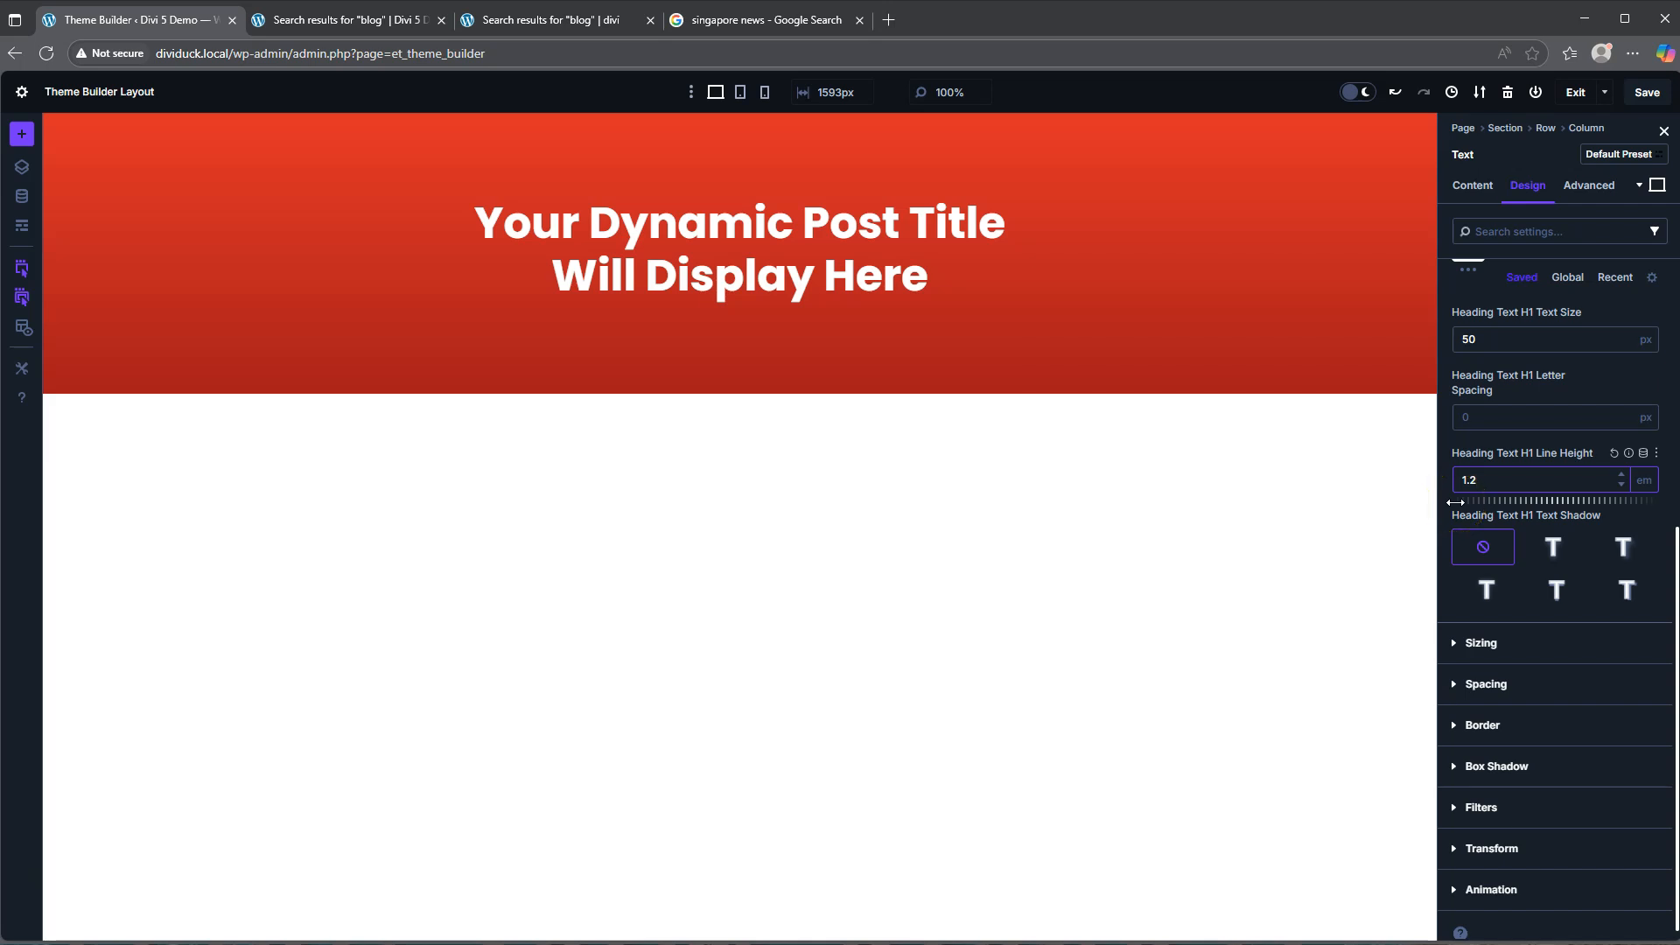
- Check the search bar on the finished search page, and add a new row with a Search module below the title
left_click(313, 19)
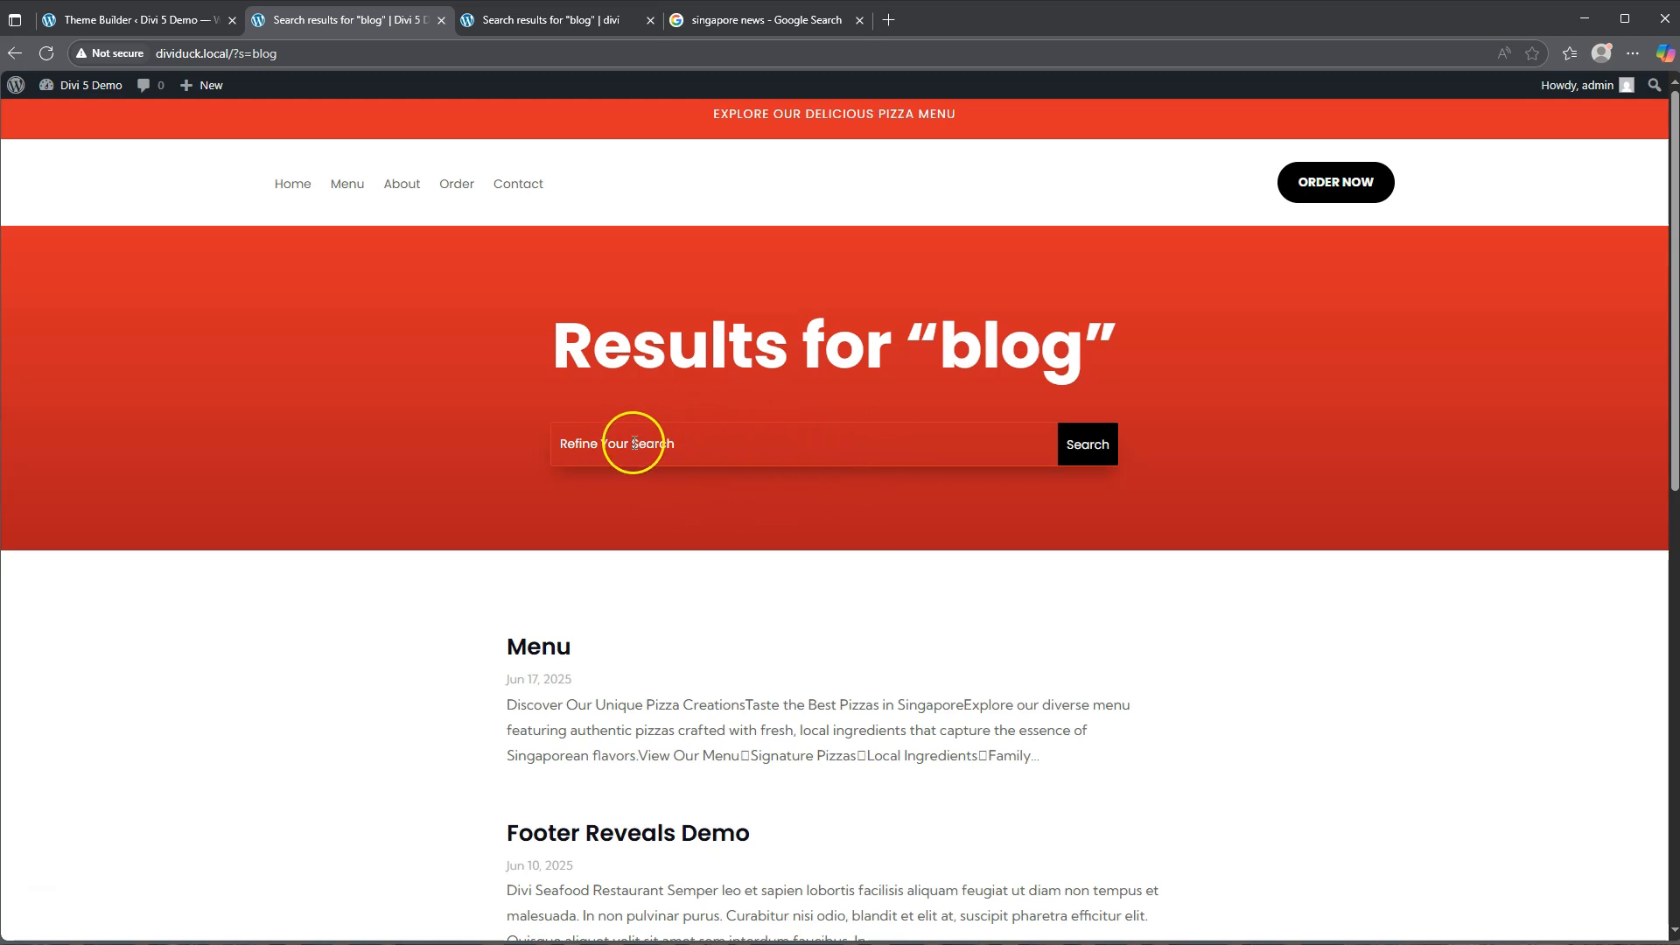
left_click(154, 26)
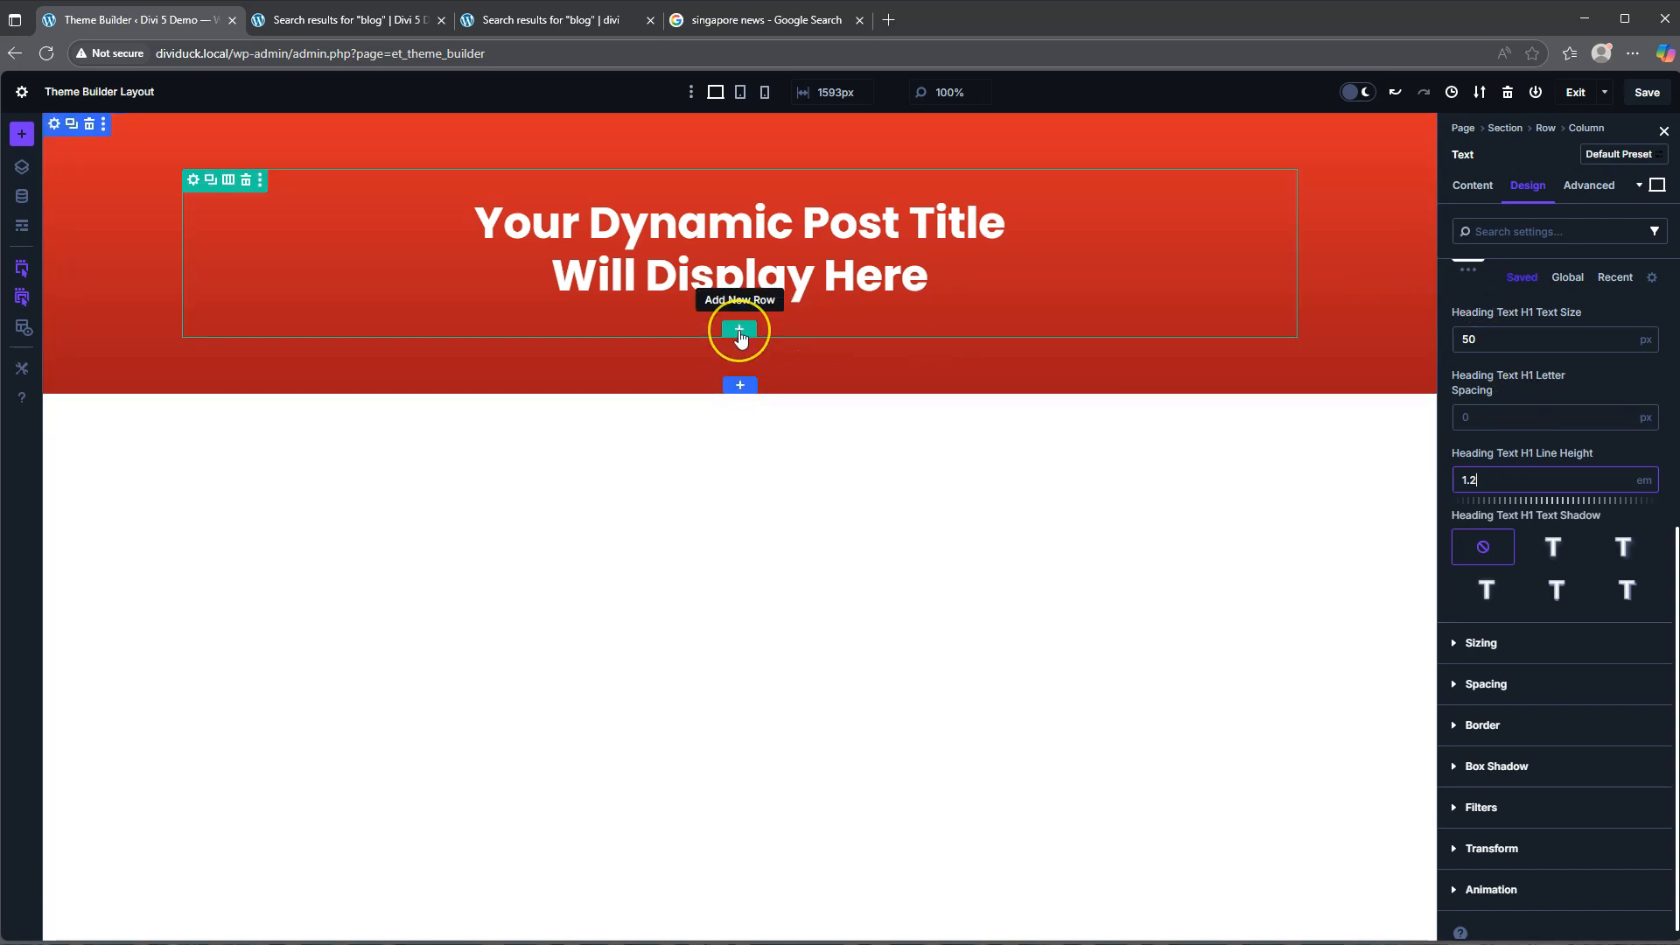
left_click(740, 333)
left_click(619, 437)
scroll(713, 701, "down", 10)
left_click(738, 645)
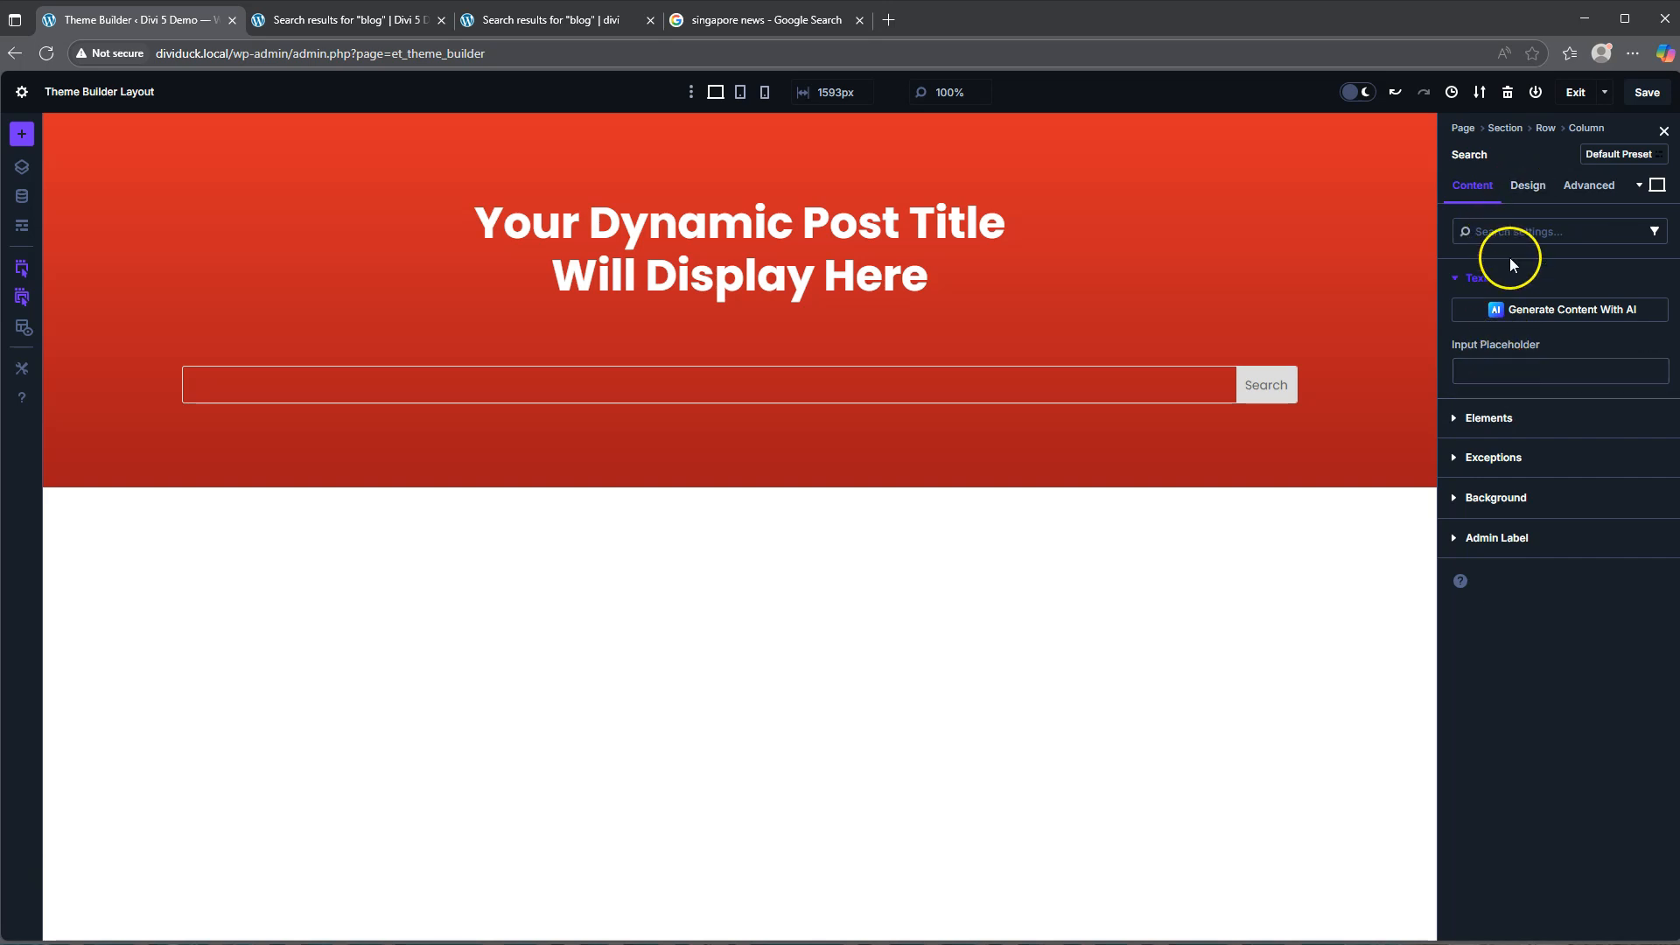
- Examine the Search module's element options, including the search button's visibility
left_click(1479, 420)
left_click(1479, 371)
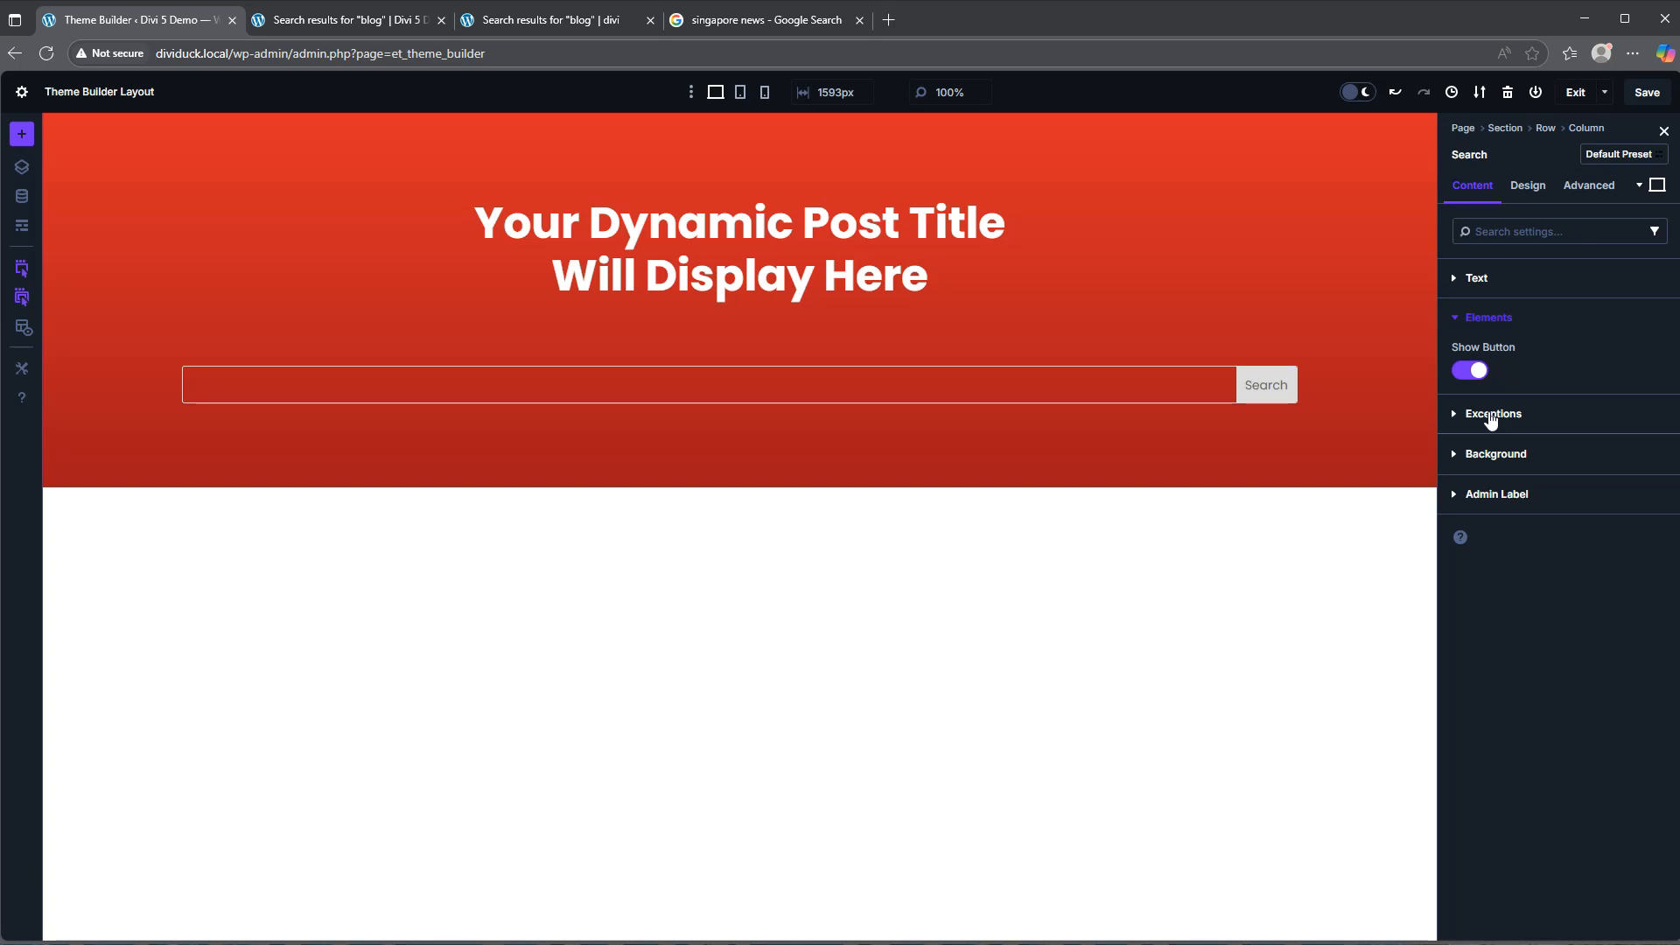
left_click(1517, 253)
- Compare with the finished search page, and set the Search module's field text color to white
left_click(1530, 185)
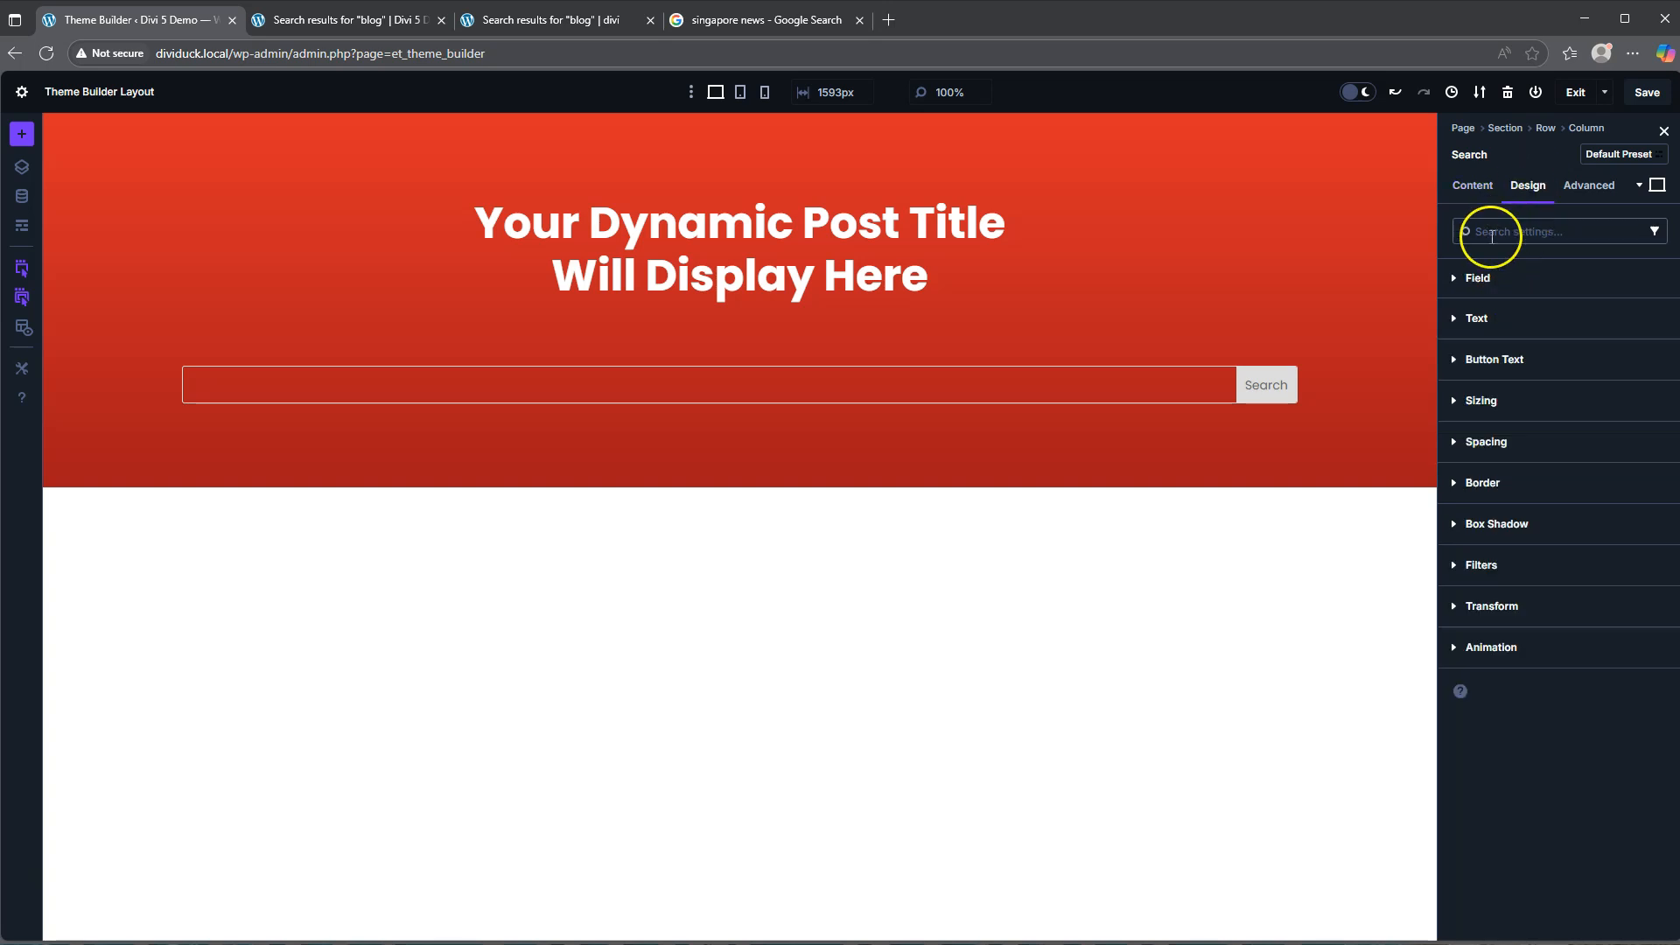
left_click(1480, 280)
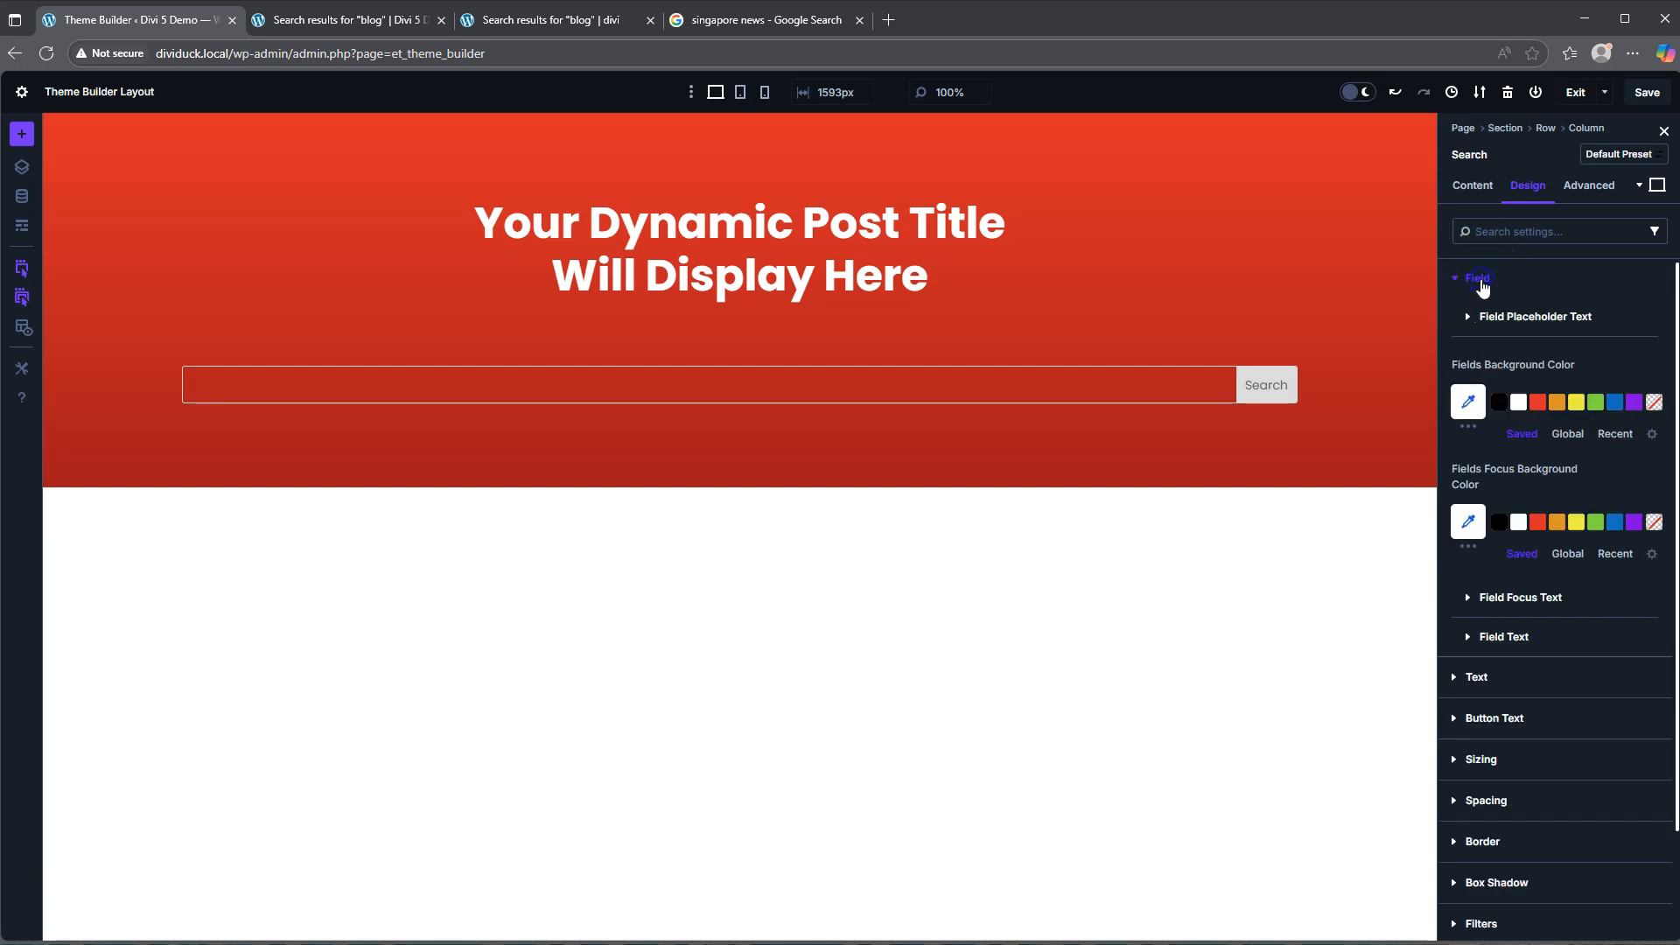
left_click(308, 24)
left_click(153, 21)
left_click(1507, 638)
scroll(1515, 678, "down", 4)
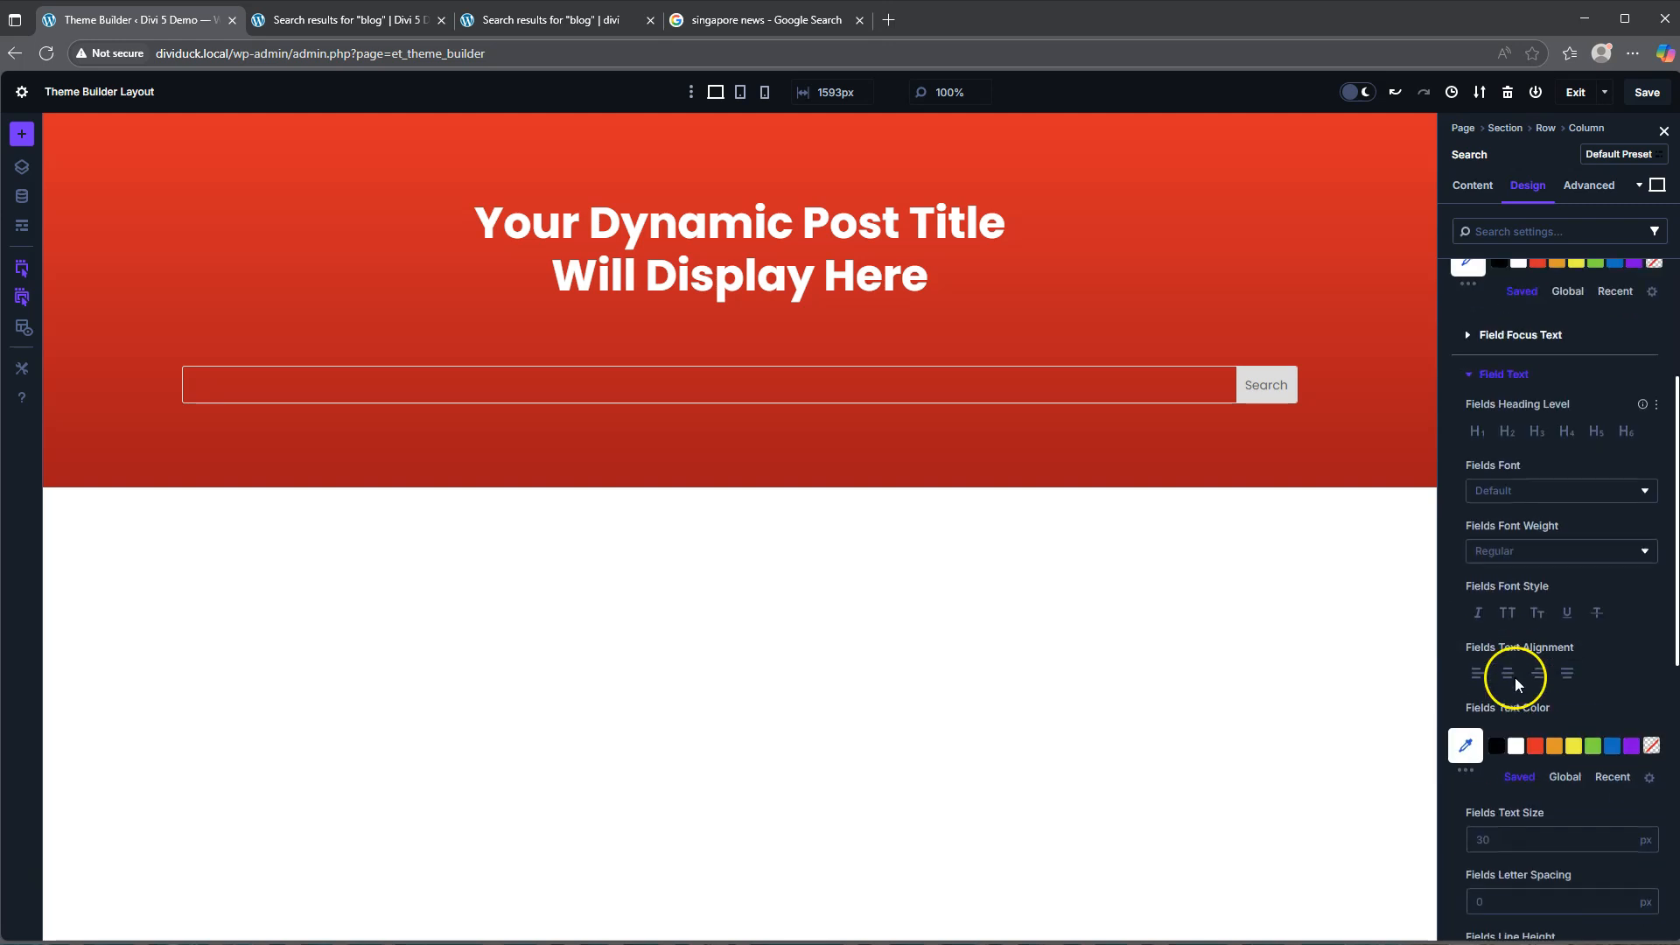
left_click(1516, 661)
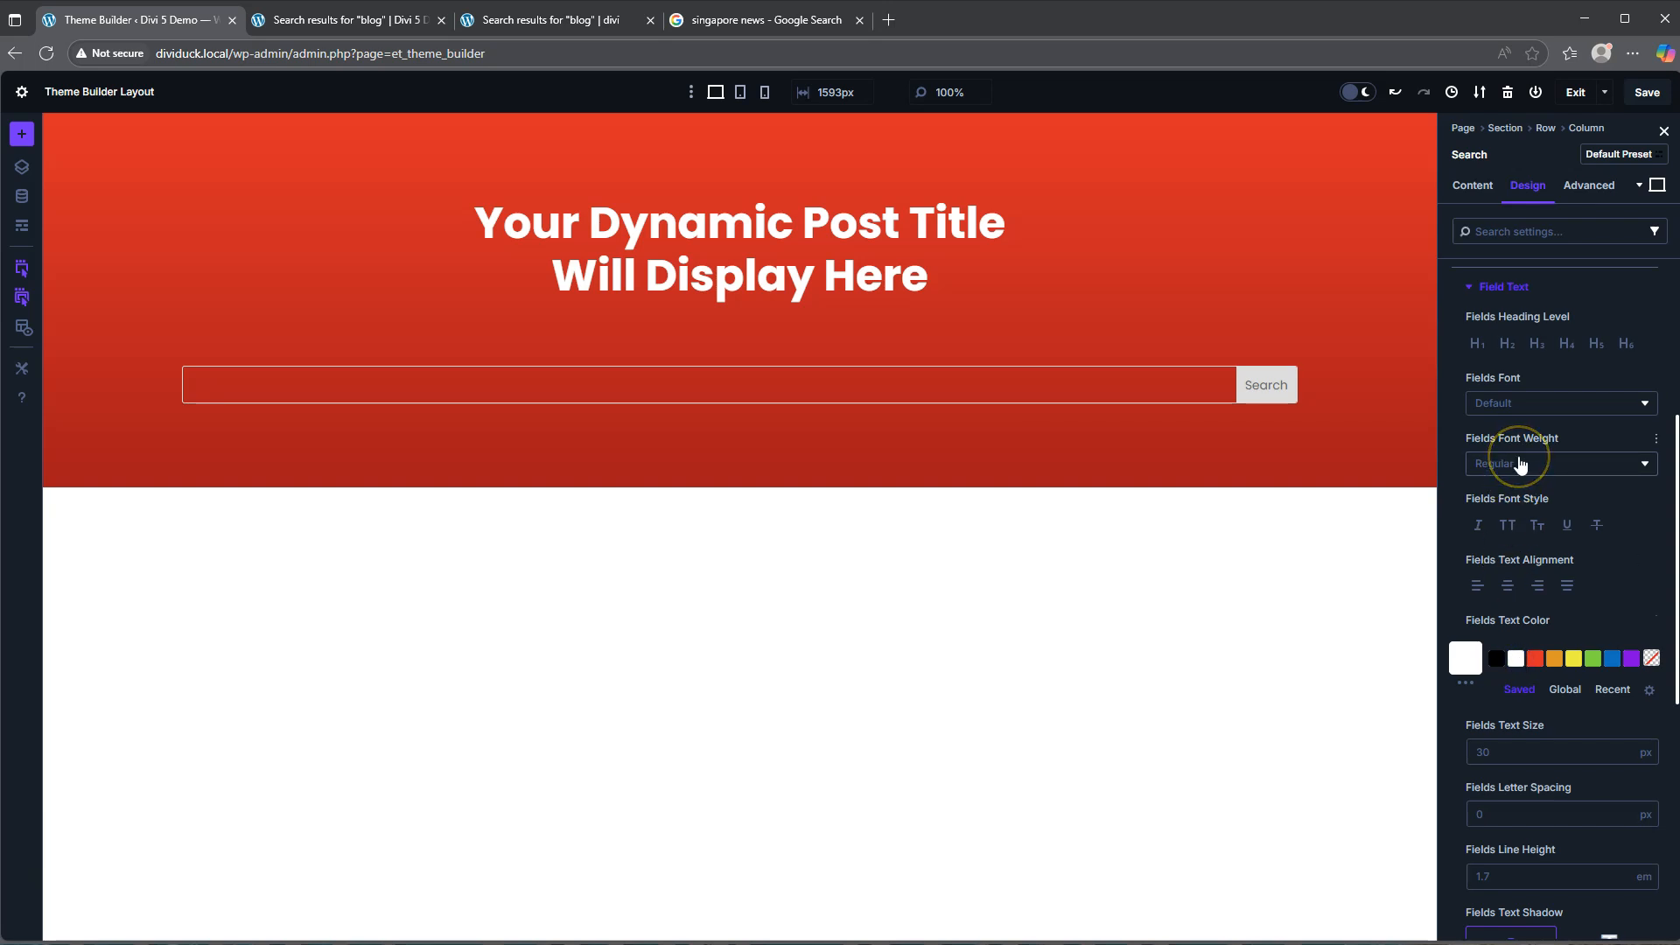
- Set the Search module's border color to red (#e02b20)
scroll(1521, 464, "down", 6)
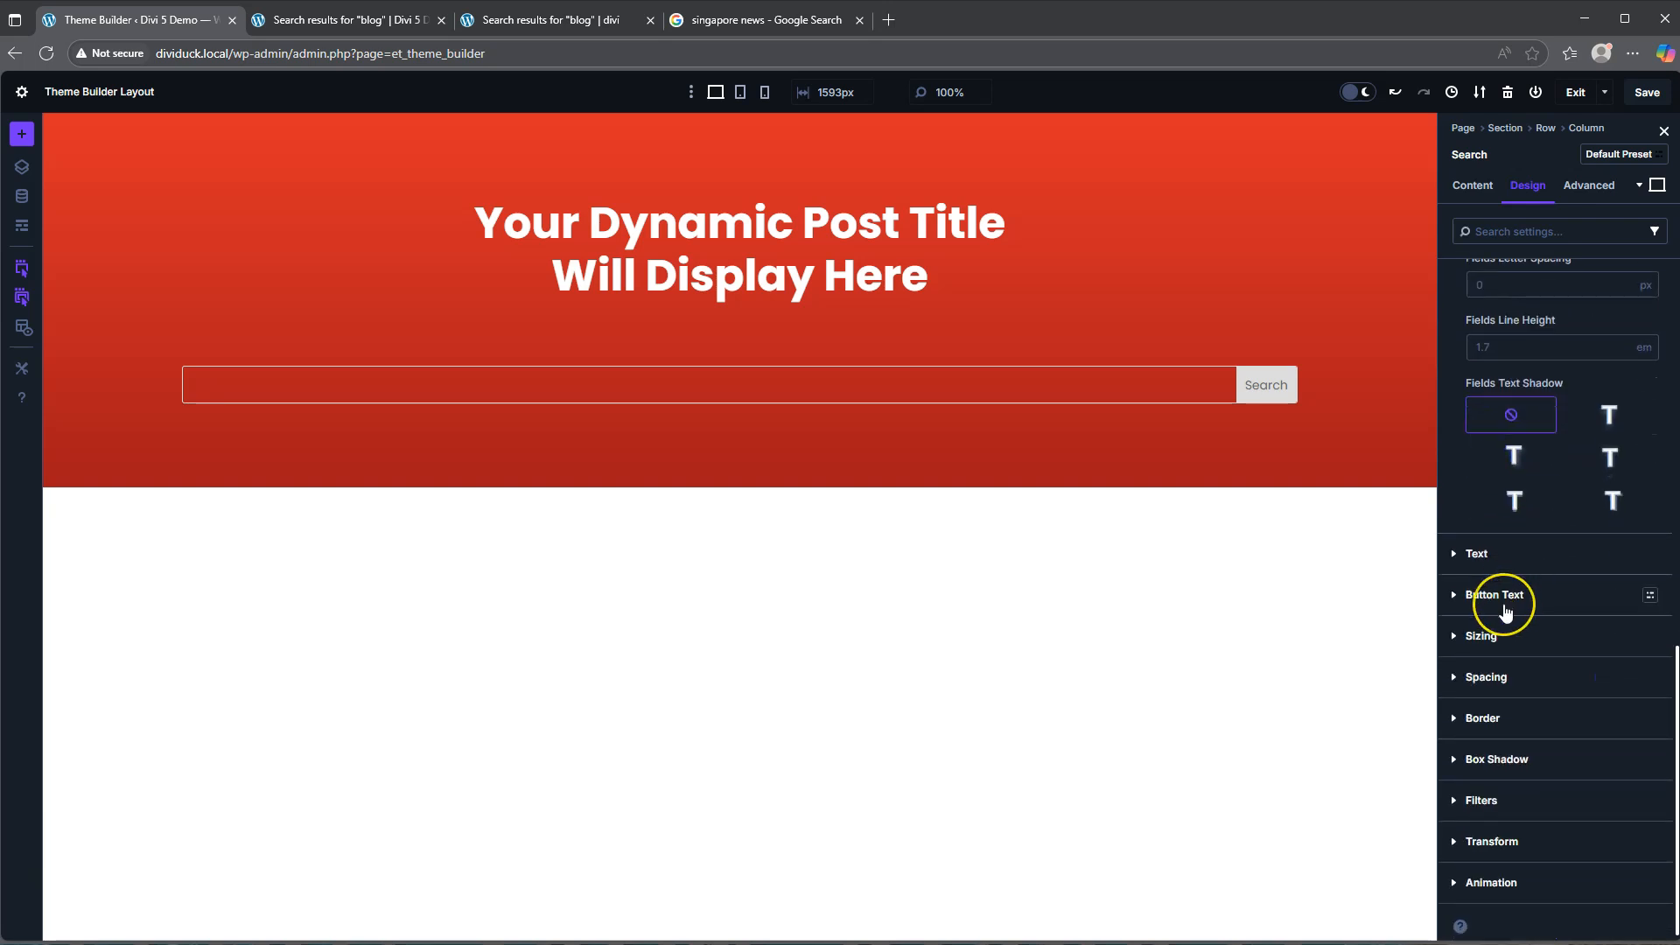
left_click(1487, 715)
left_click(1537, 622)
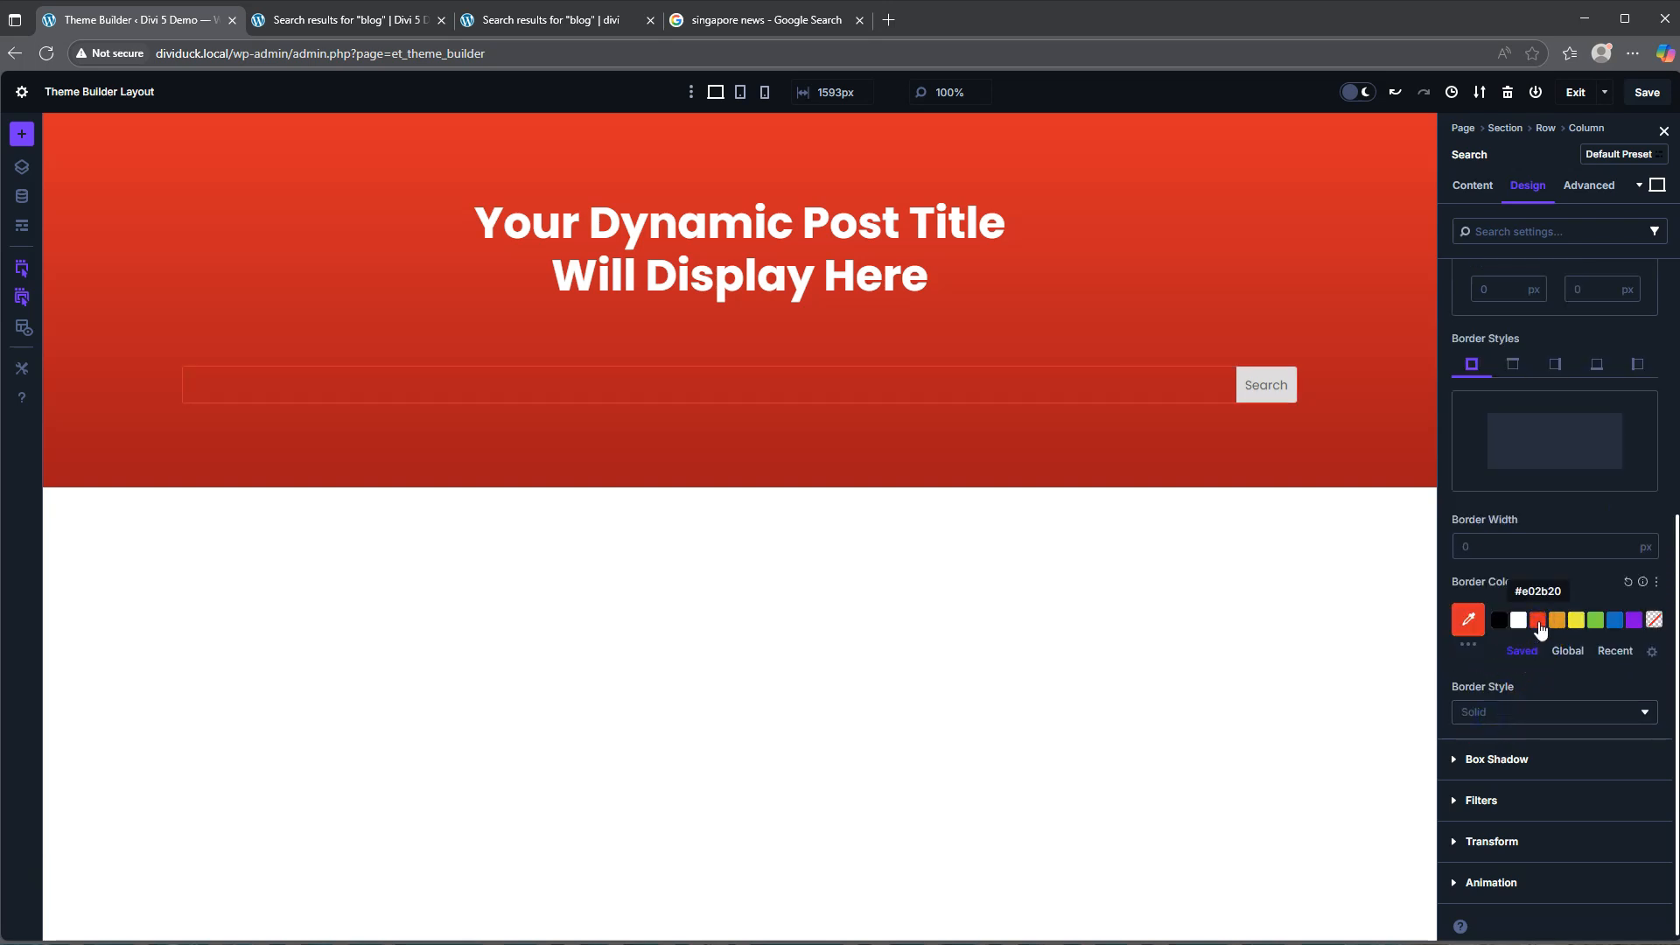
left_click(1533, 619)
left_click(1507, 697)
scroll(1498, 697, "up", 5)
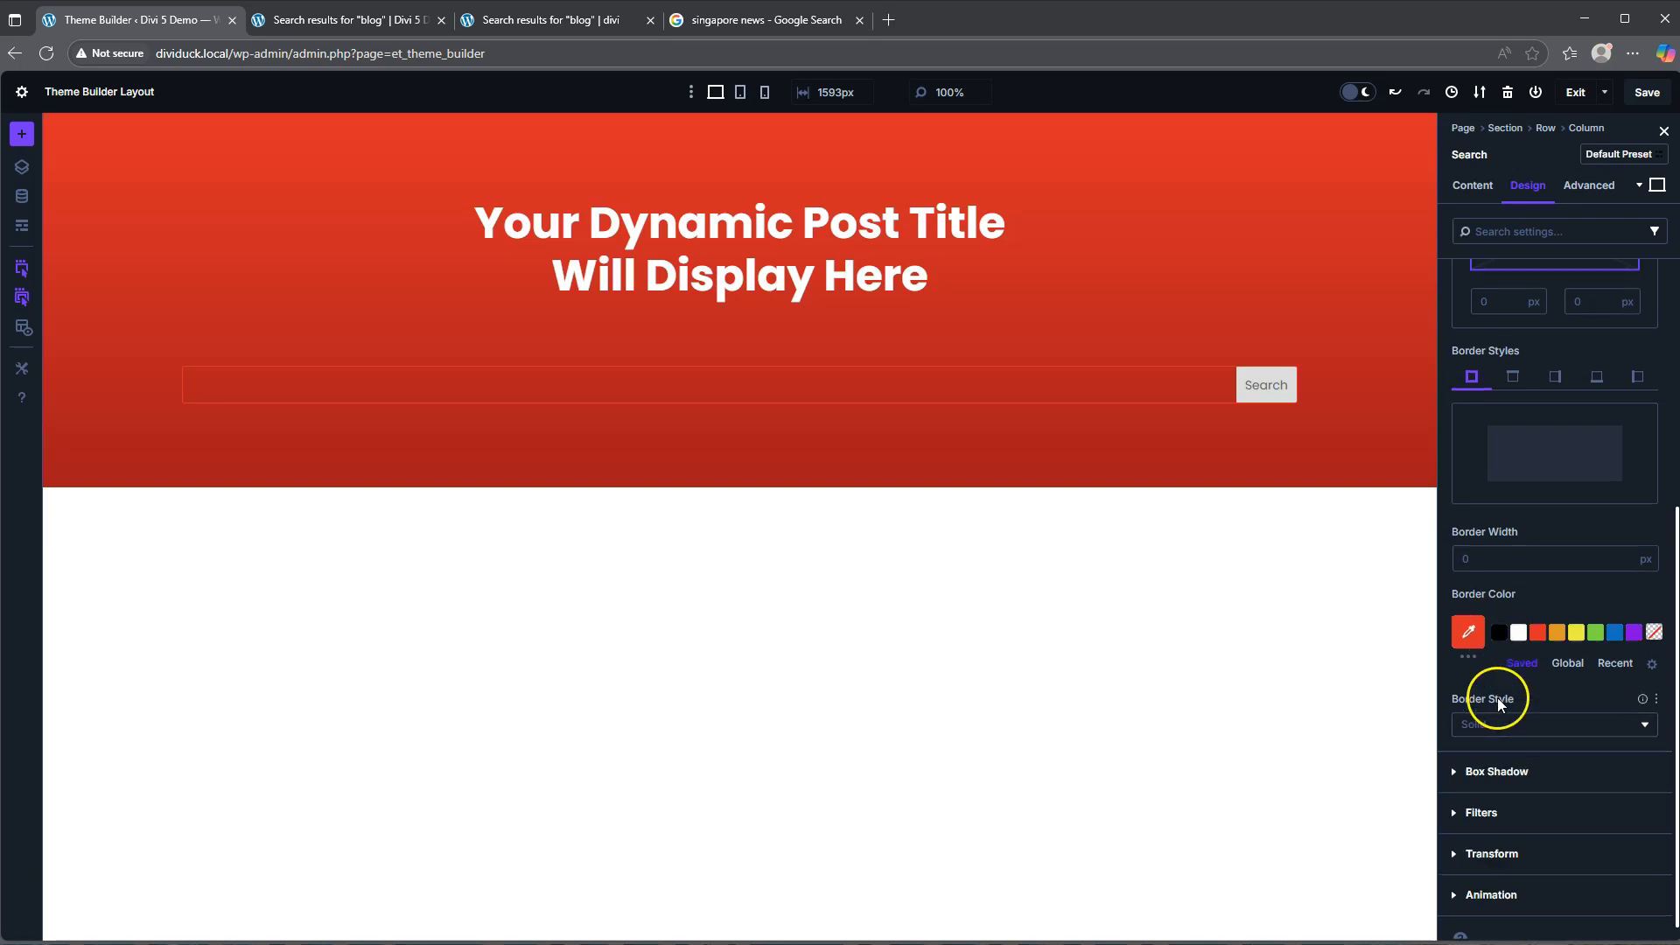
left_click(1482, 484)
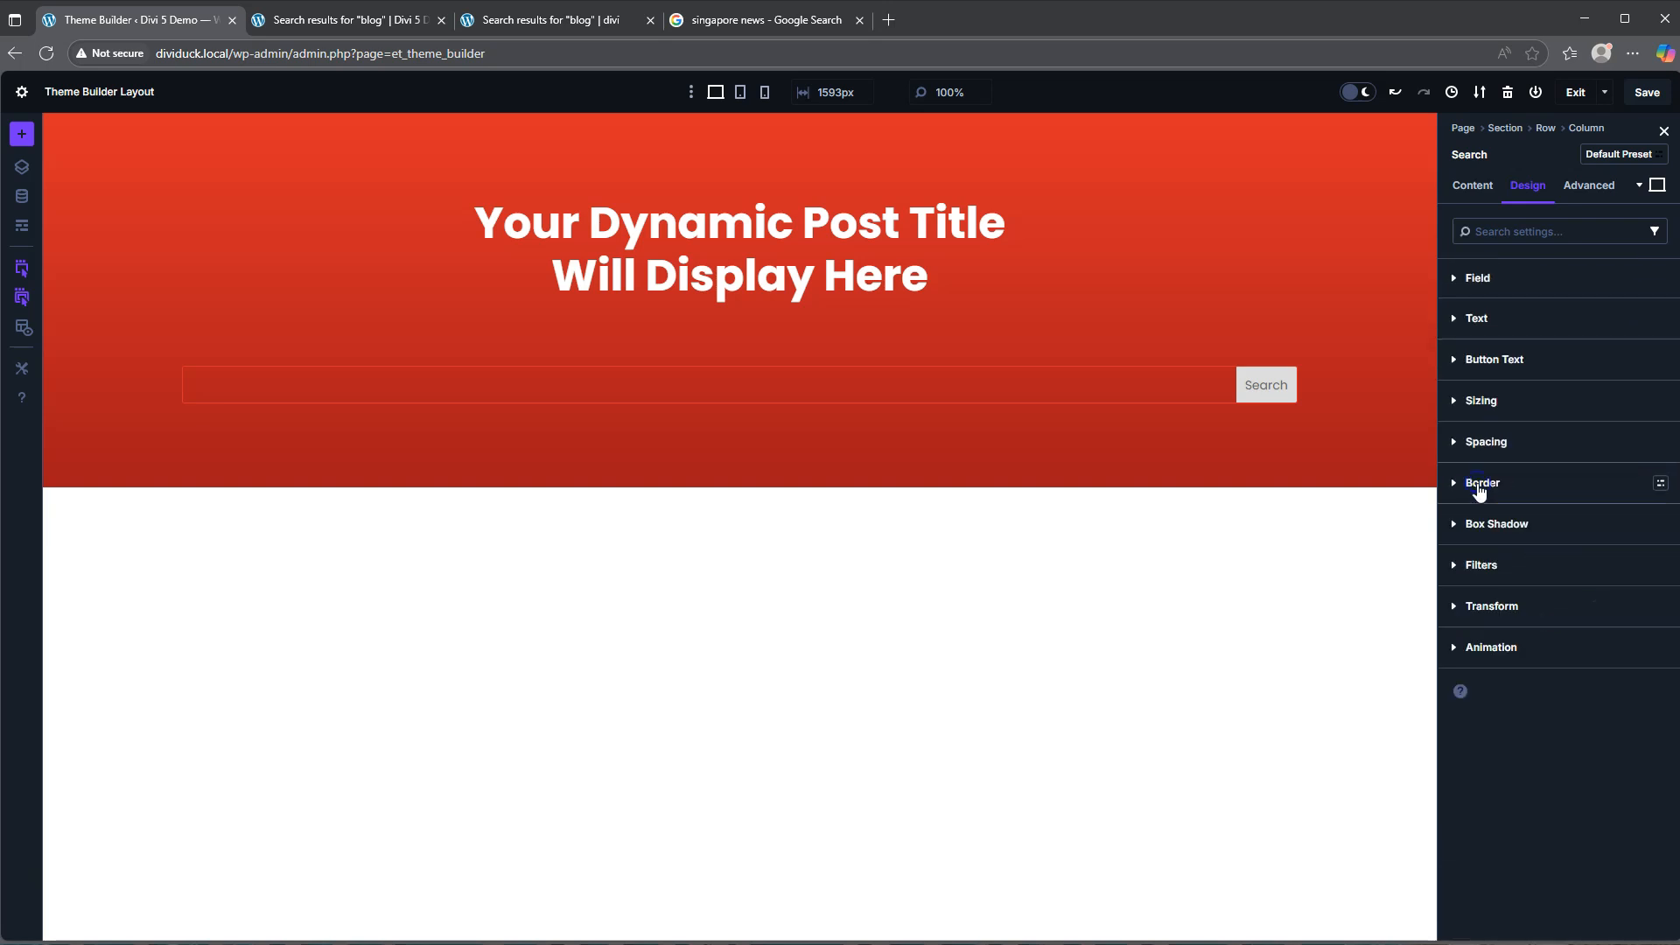
- Give the search button a black button and border color with white text
left_click(1491, 361)
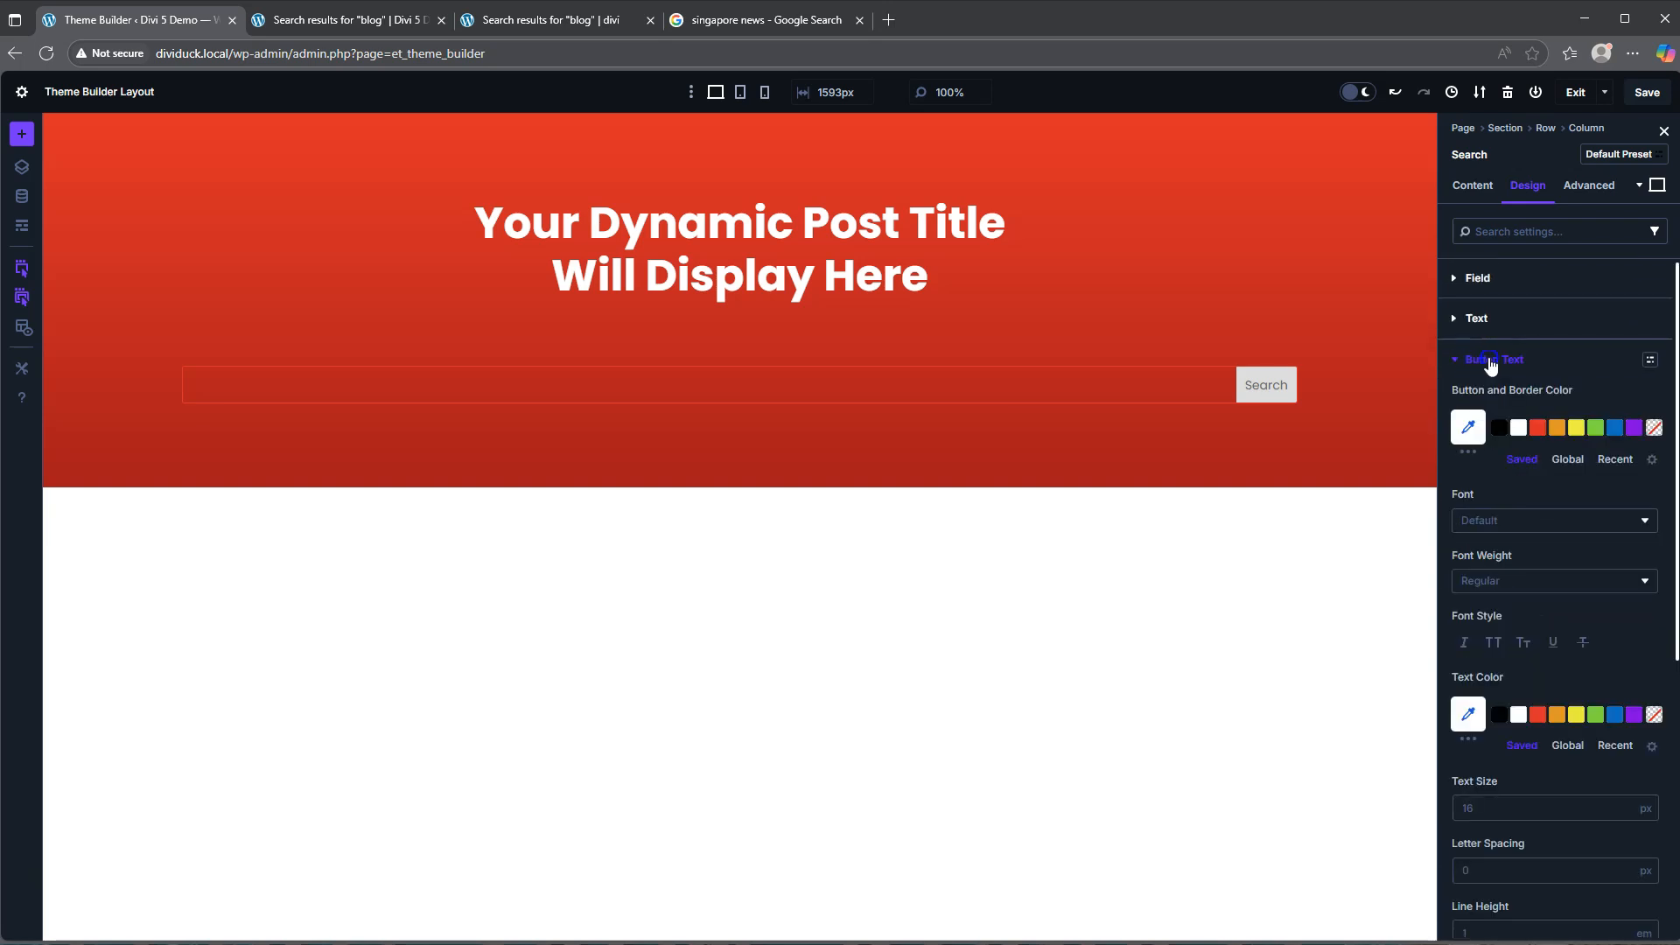
left_click(1499, 427)
left_click(1519, 715)
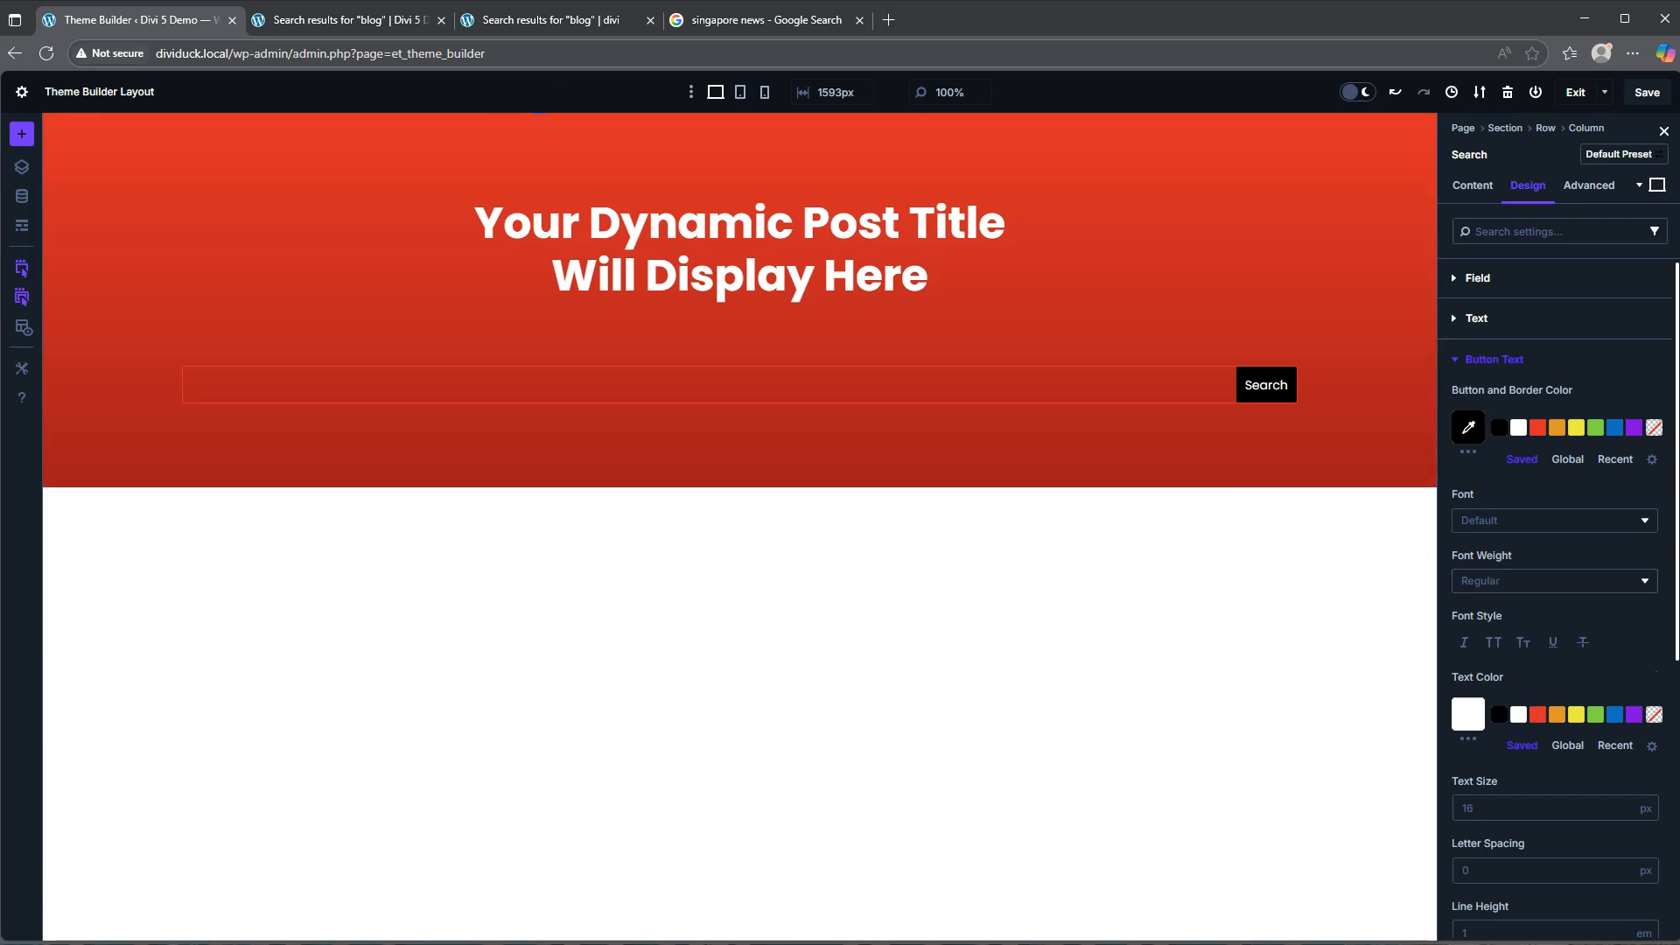
- Check the finished page's search bar, and set the Search module's top and bottom padding to 1 em
left_click(358, 20)
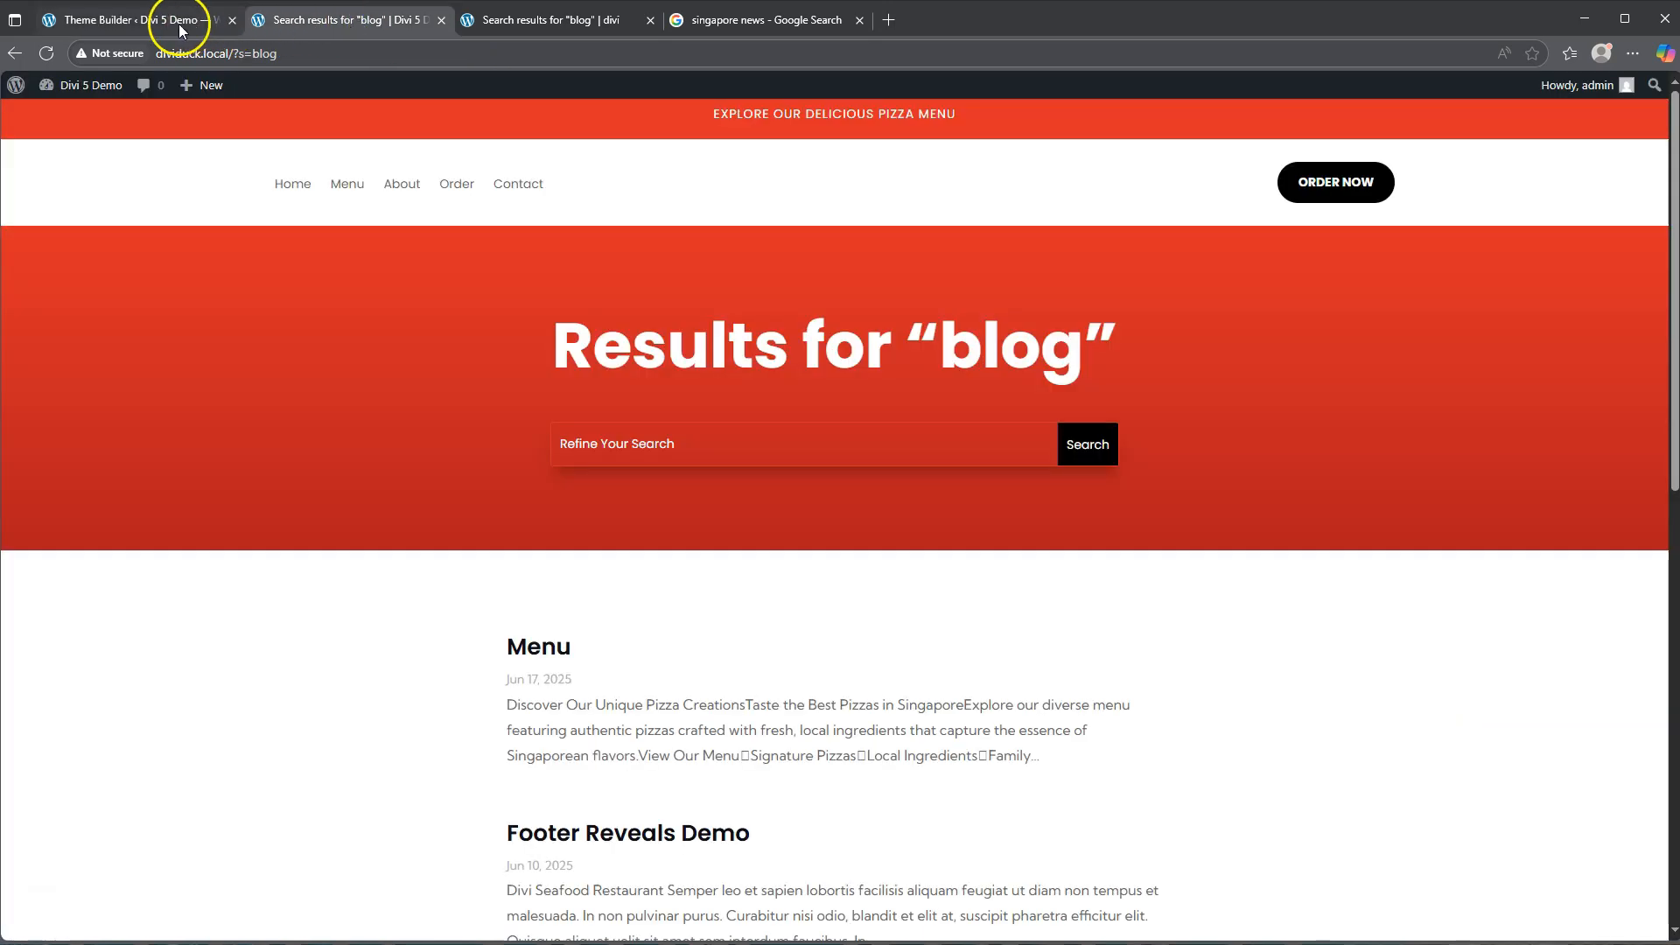
left_click(145, 20)
scroll(1548, 538, "down", 5)
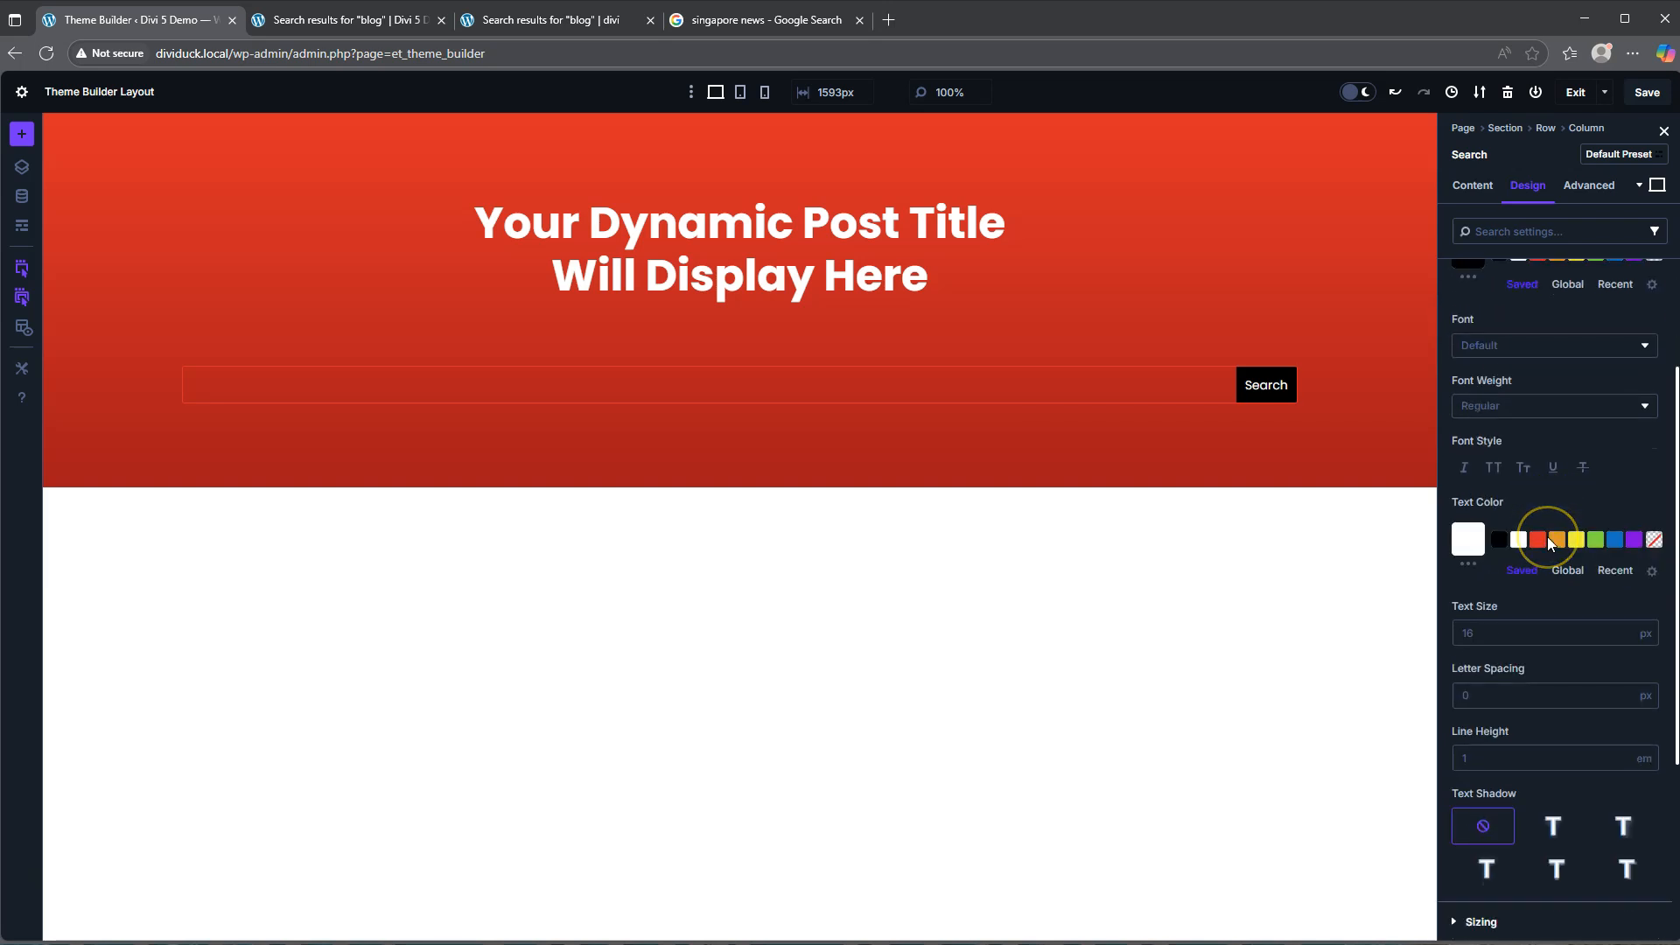
left_click(1492, 658)
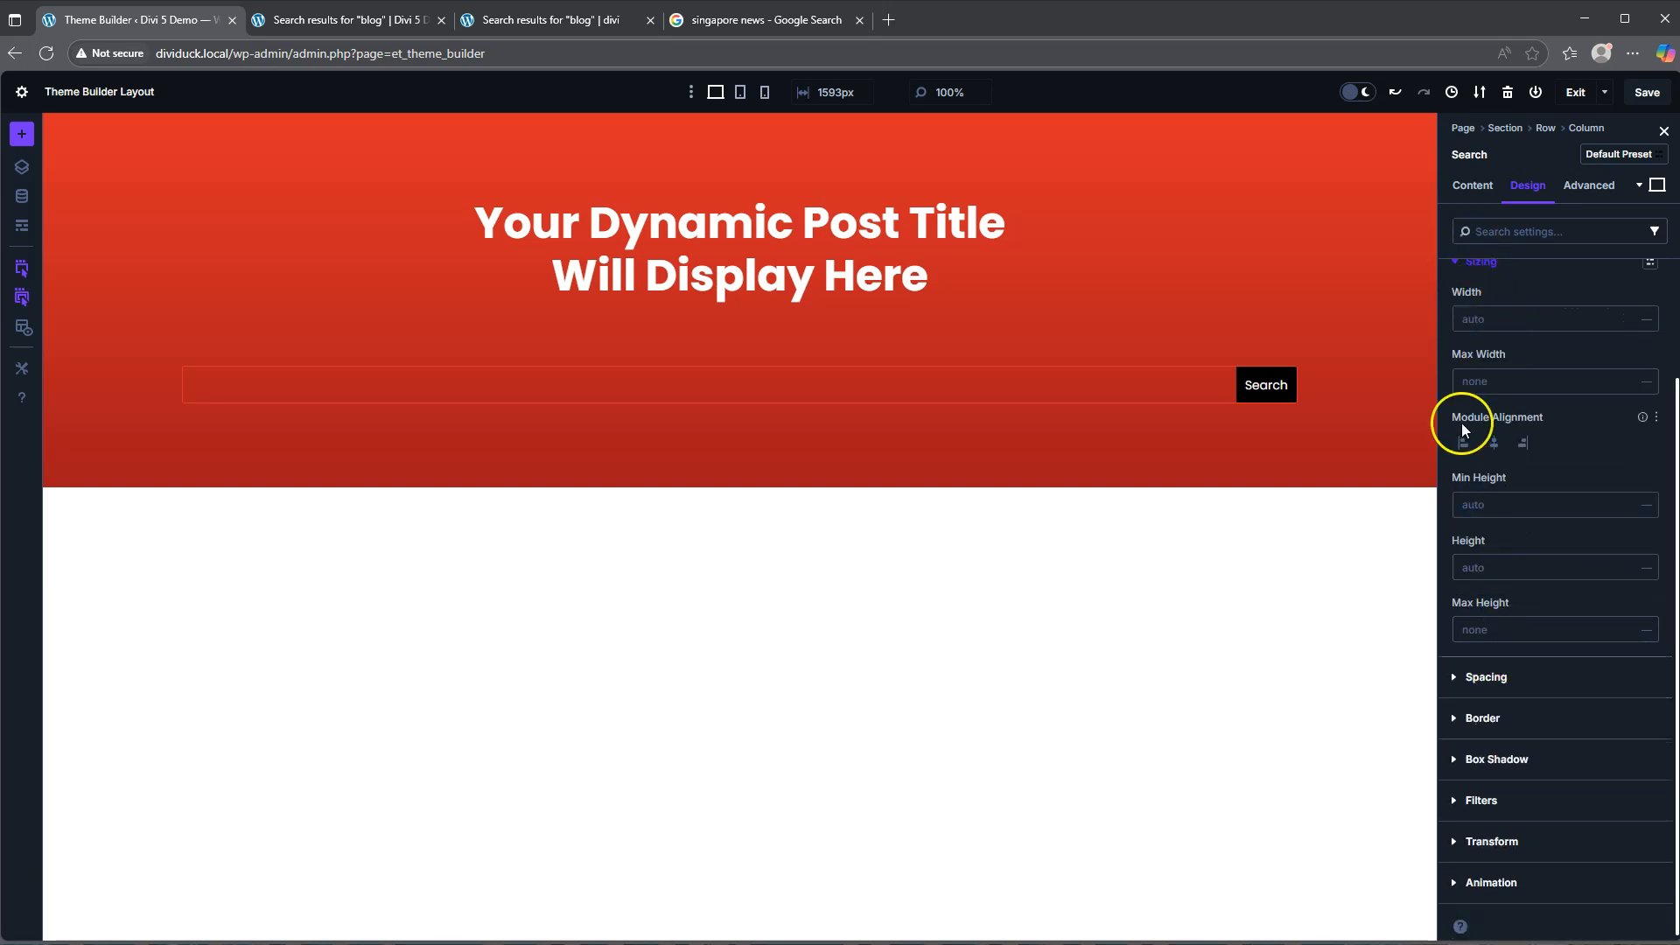
scroll(1462, 423, "up", 2)
left_click(1471, 398)
left_click(1498, 443)
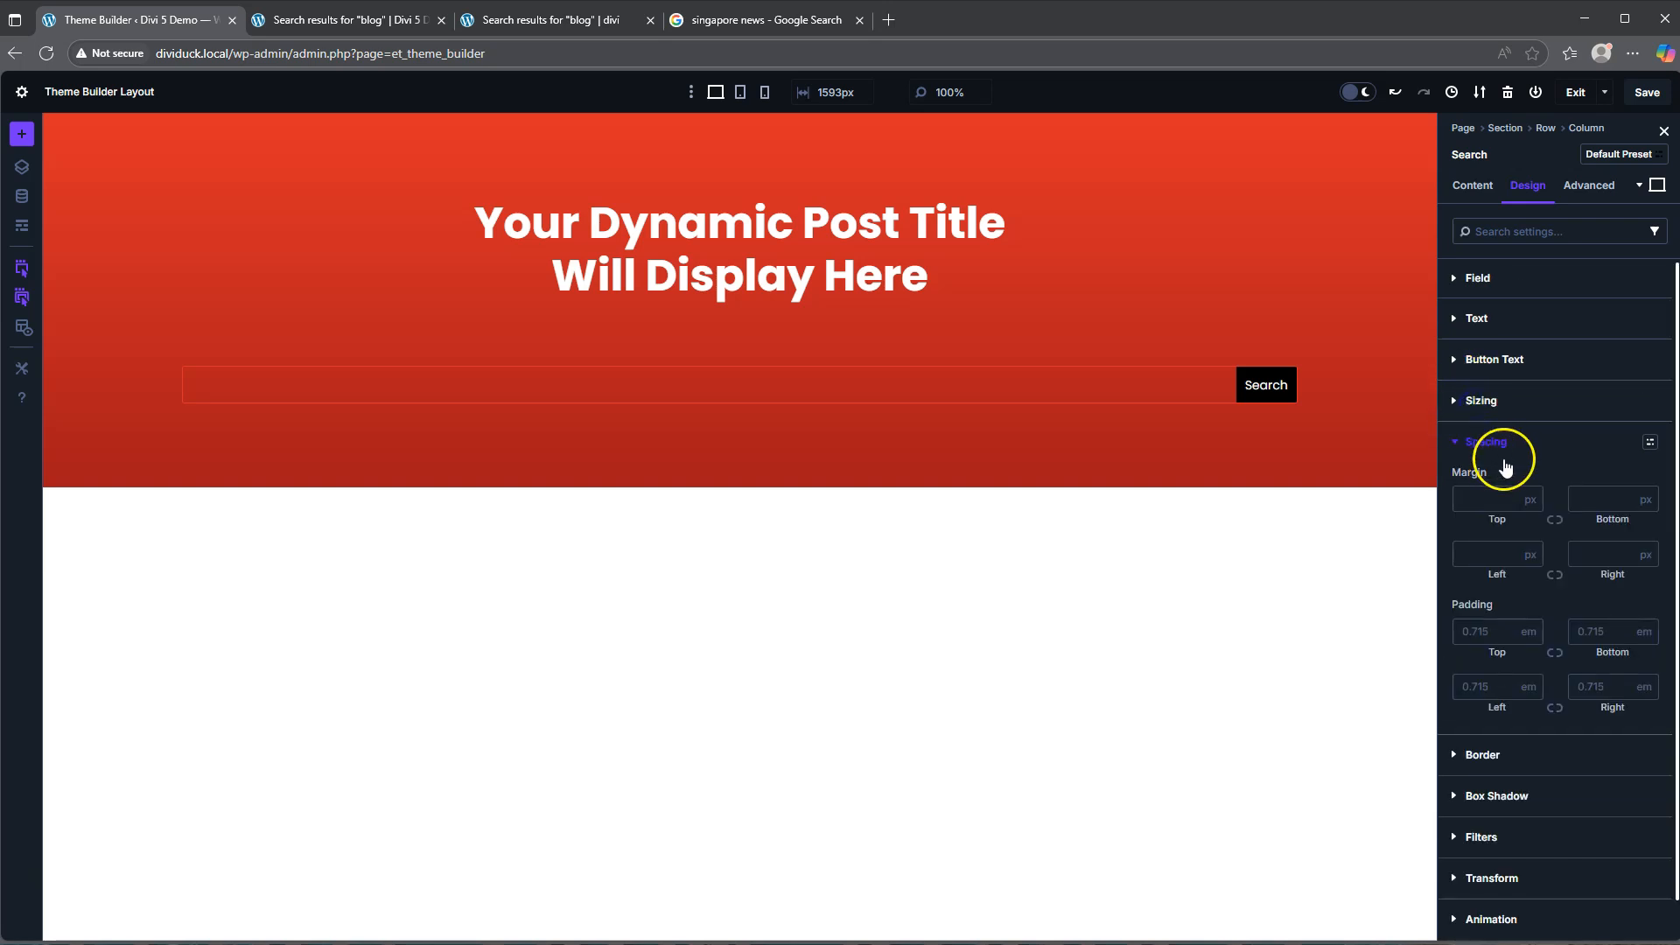
left_click(1482, 629)
type("1")
left_click(1592, 635)
type("1")
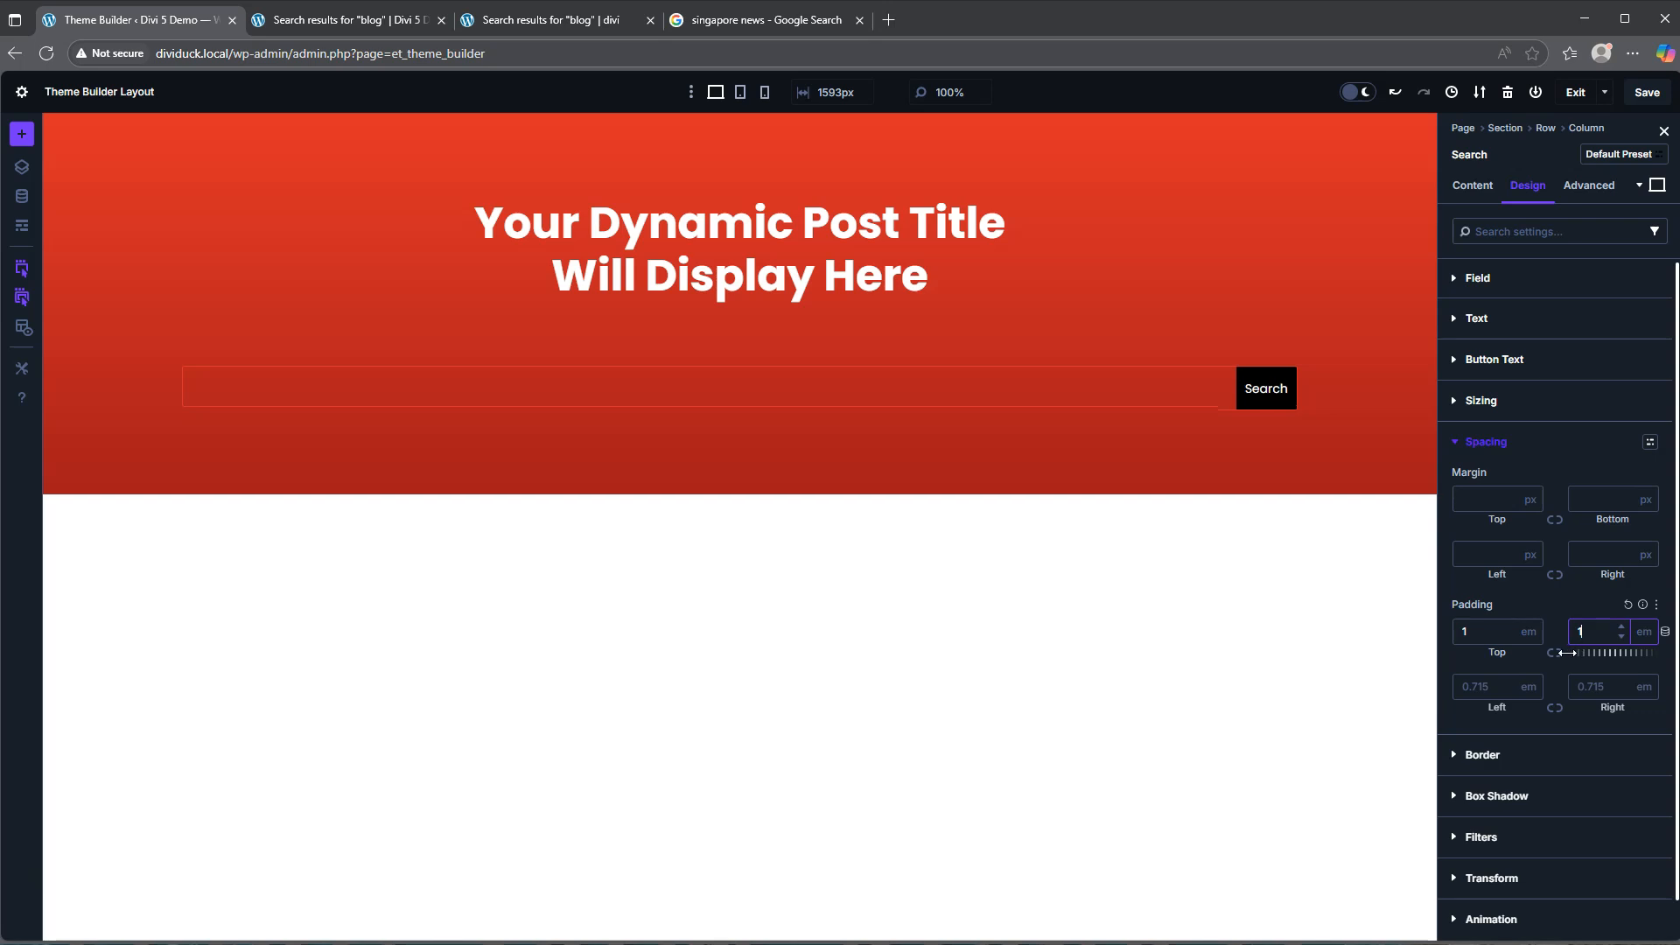
- Limit the Search module's max width to 600 px and center-align the module
left_click(1500, 373)
left_click(1493, 485)
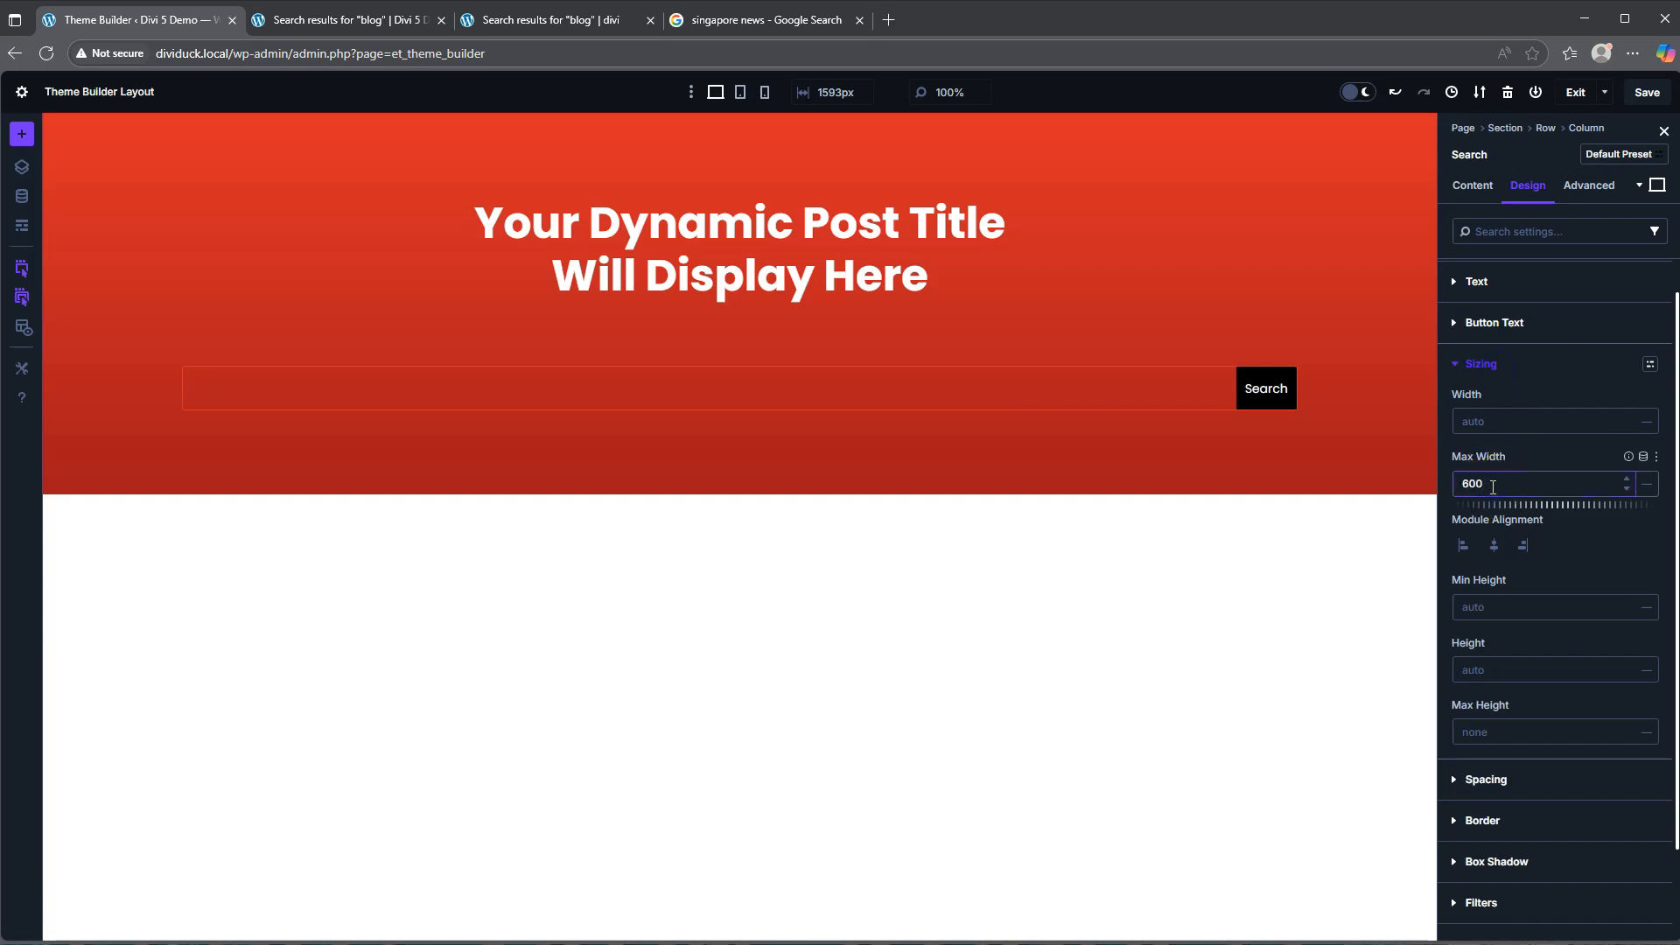
left_click(1494, 544)
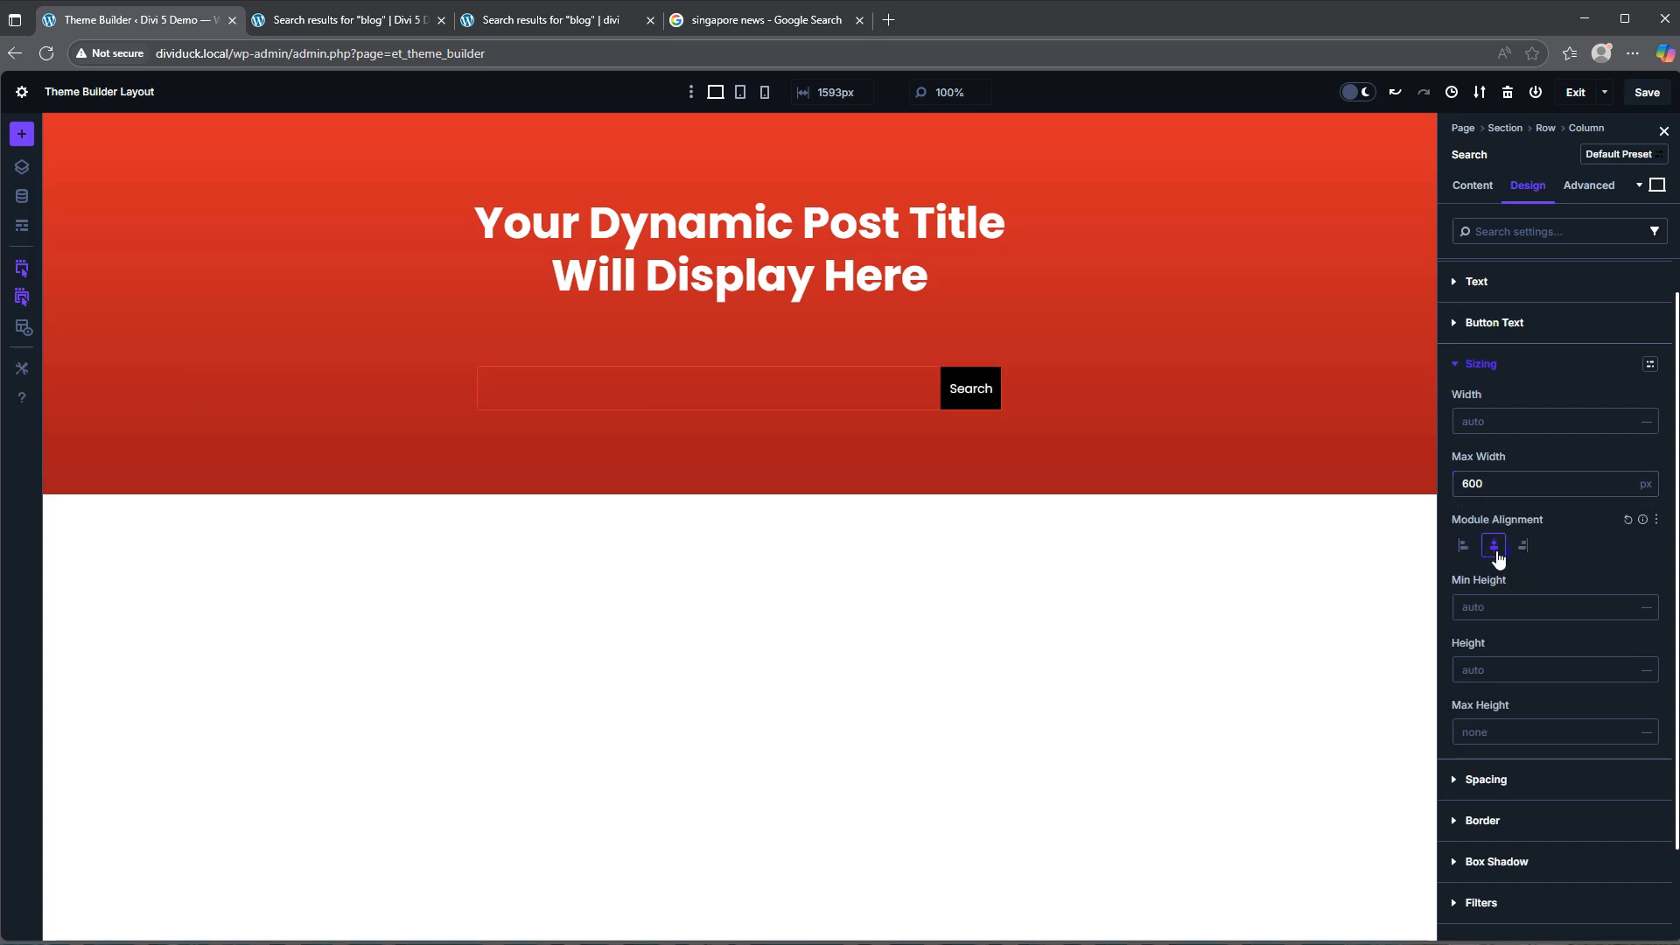
- Apply the Preset 3 box shadow to the Search module
scroll(1523, 593, "down", 2)
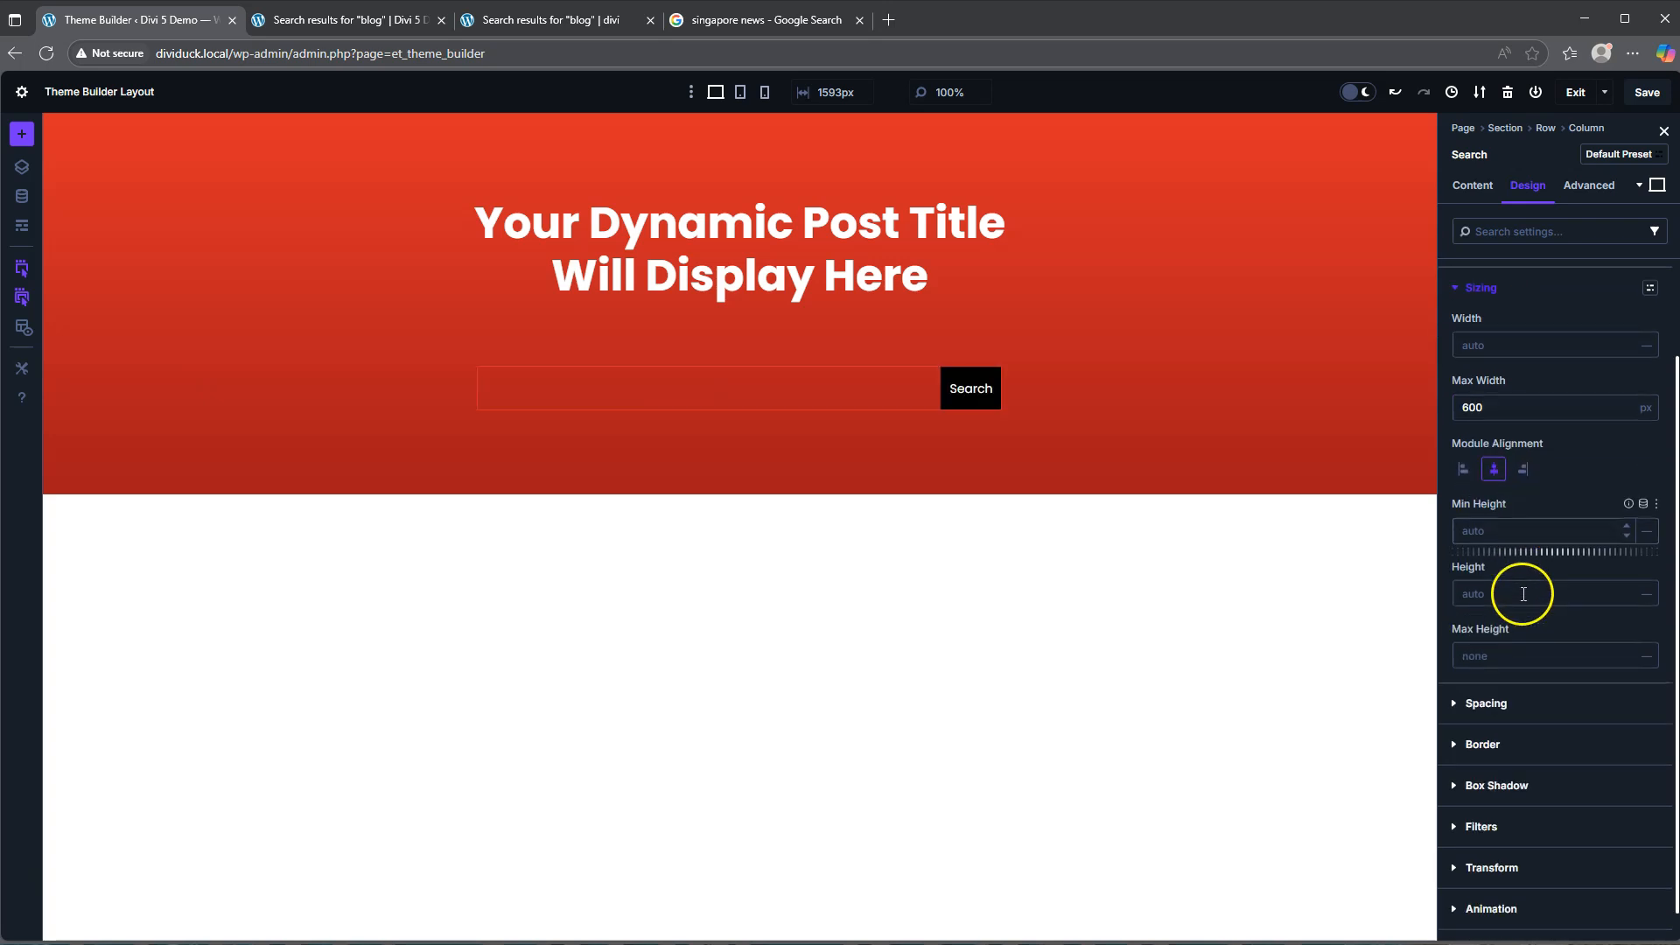
left_click(1511, 758)
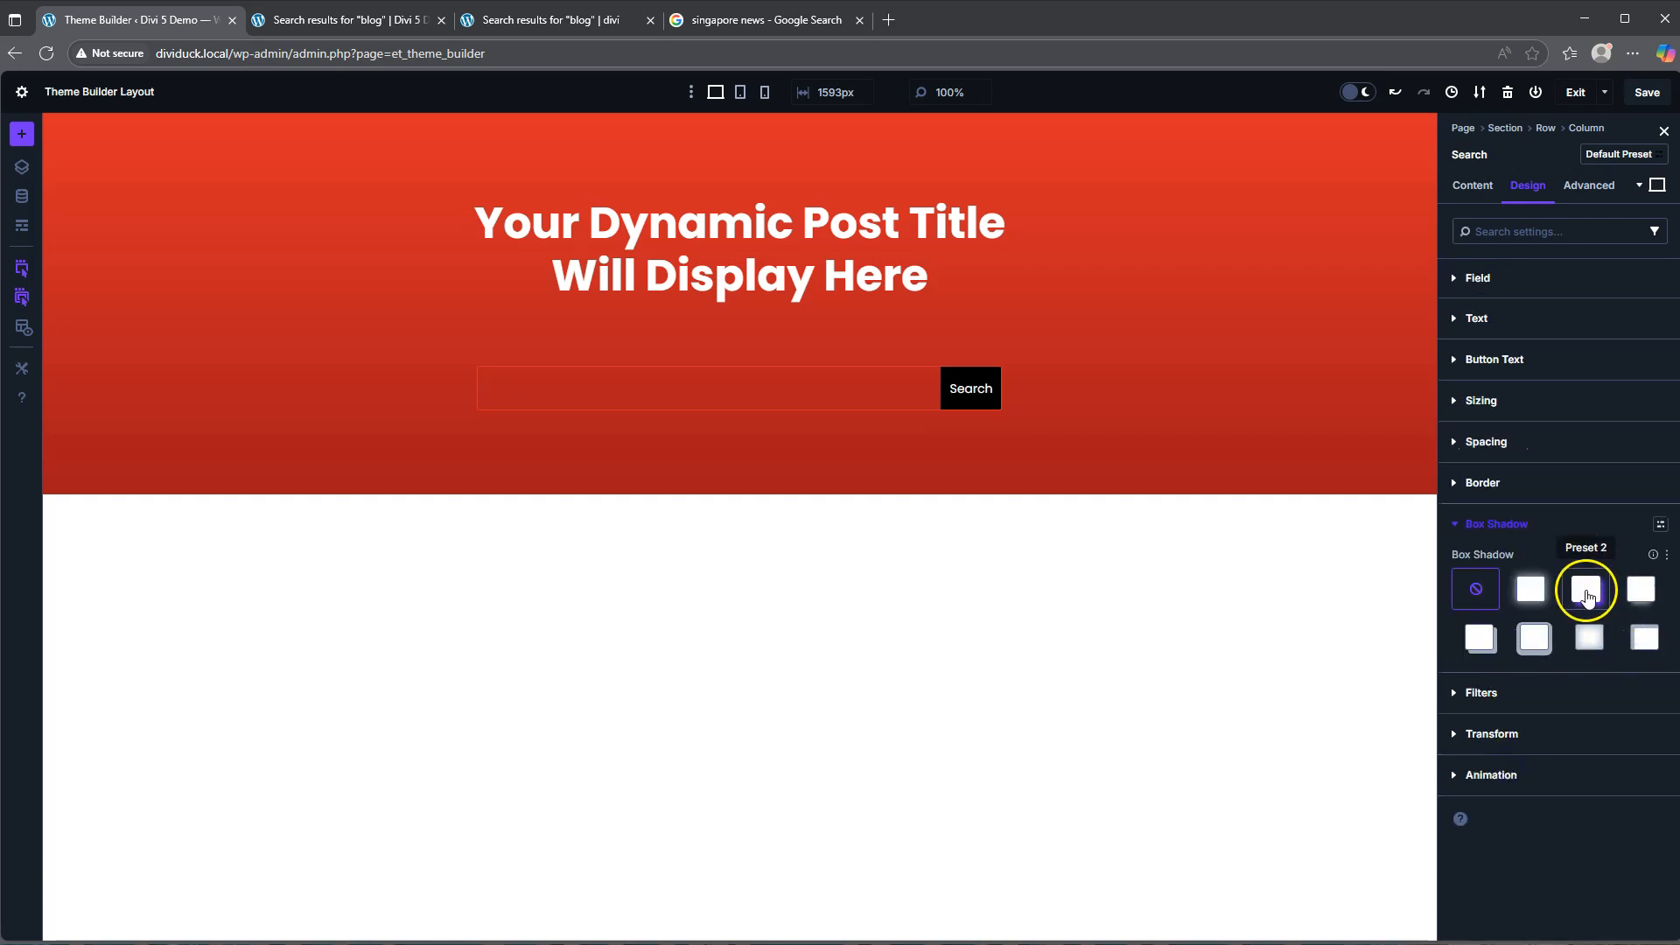
left_click(1638, 592)
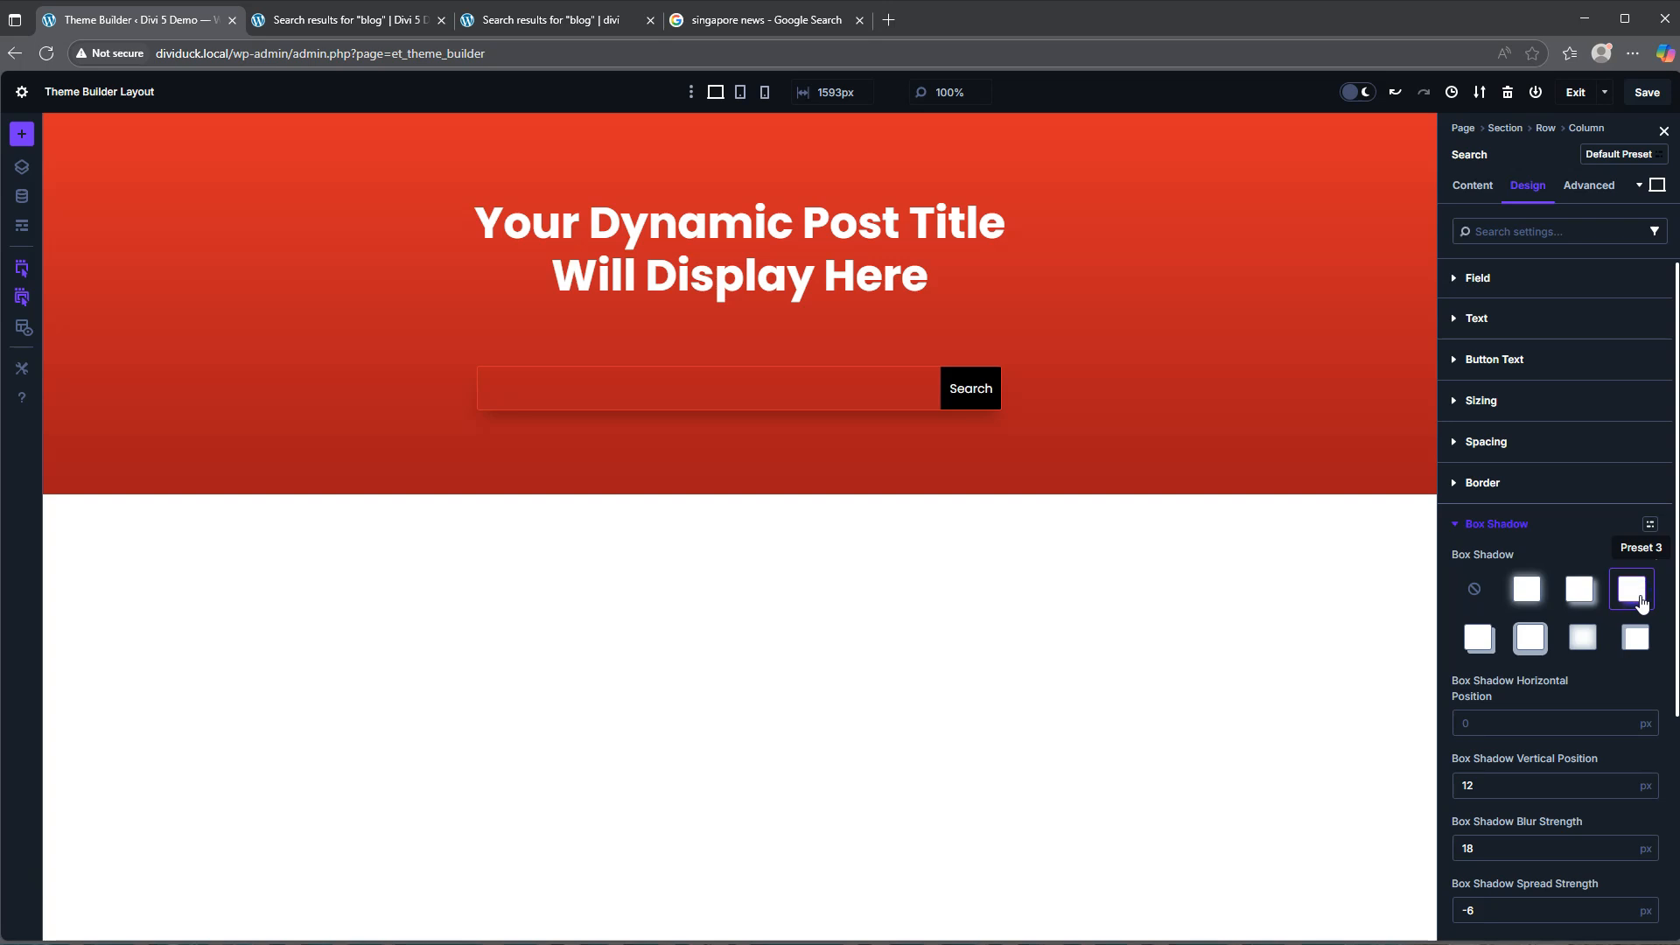
- Check the finished page's search placeholder, and set the Search module's input placeholder to "Refine Your Search"
left_click(335, 23)
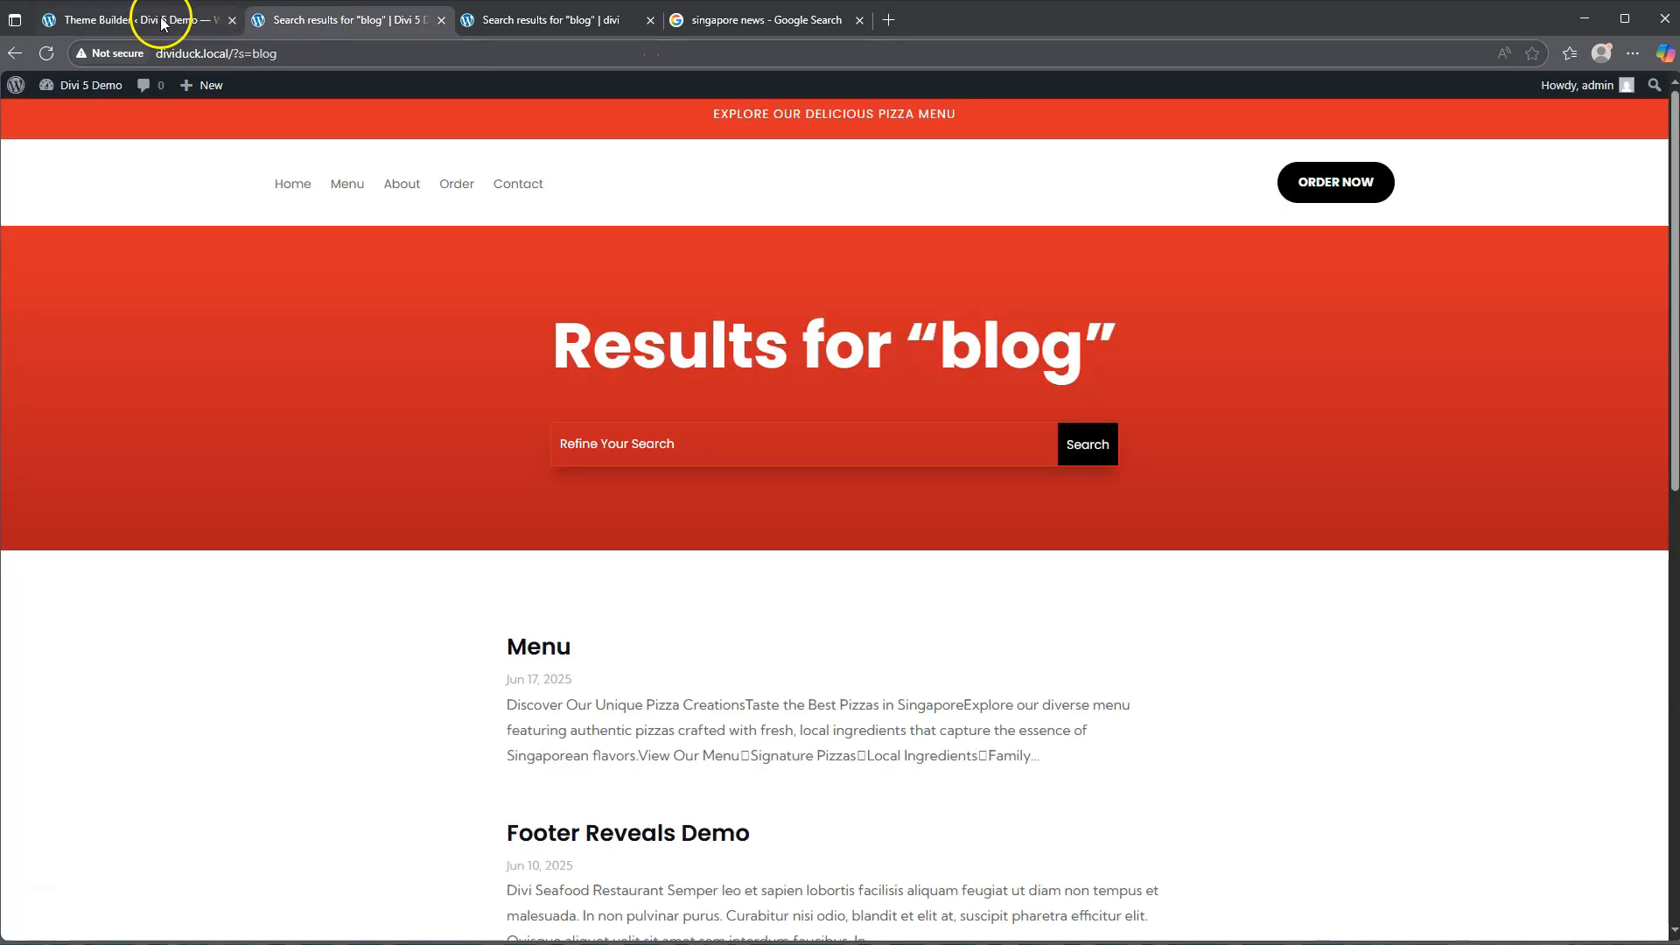
left_click(123, 18)
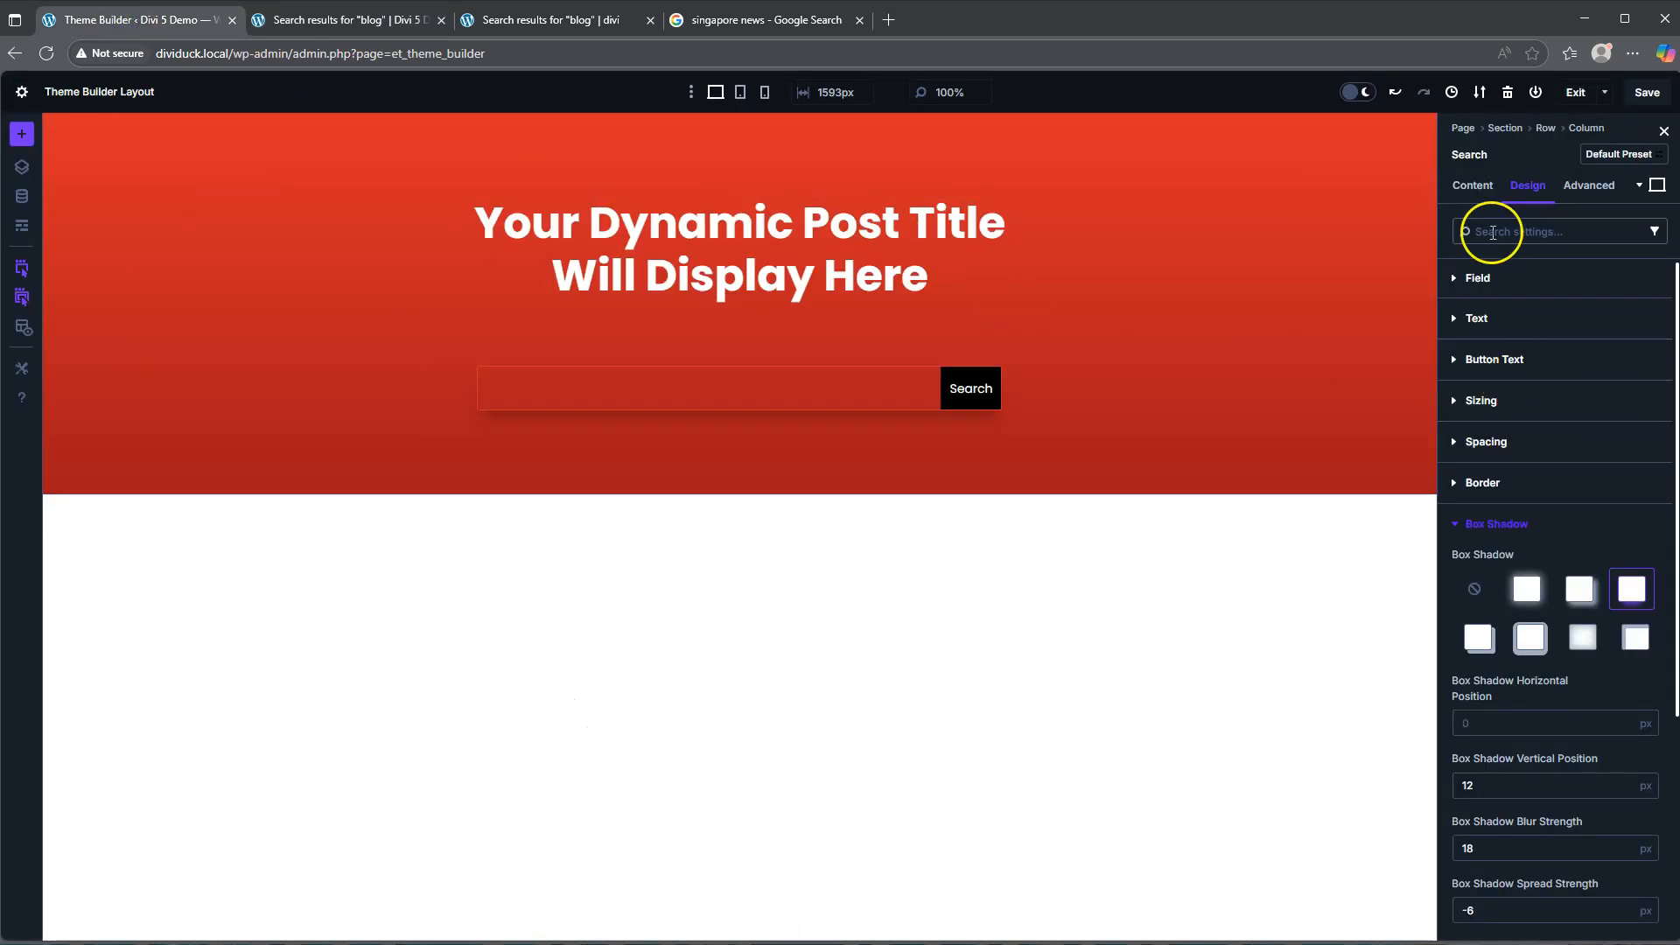
left_click(1473, 186)
left_click(1485, 281)
left_click(1495, 371)
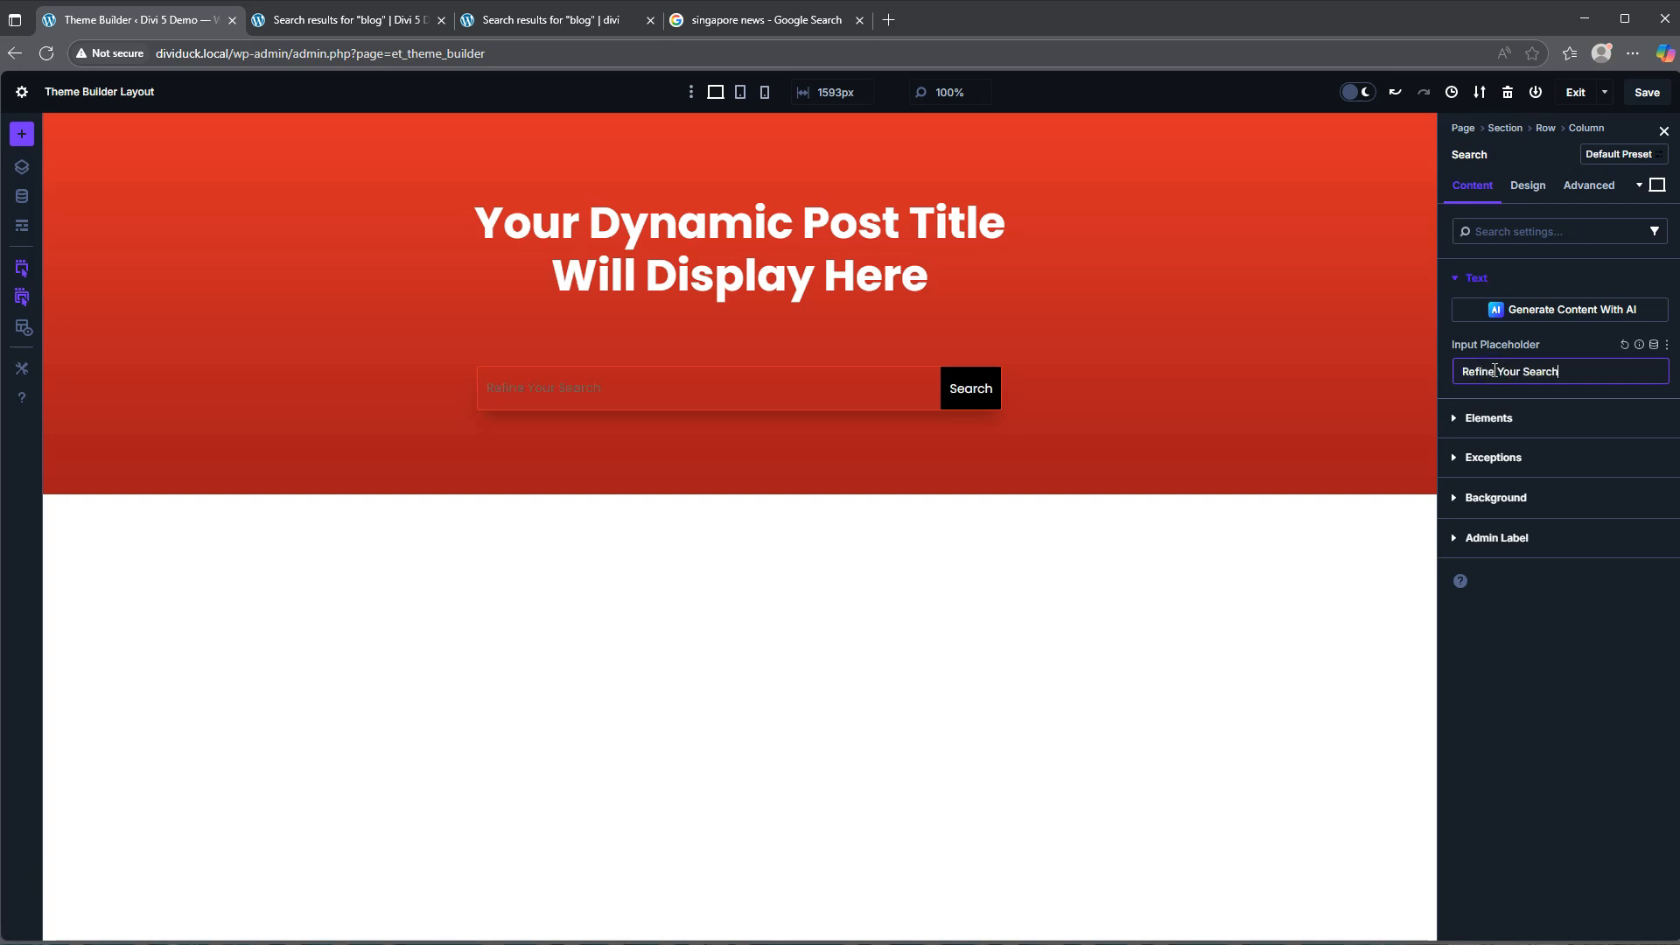
- Set the Search module's field text color and placeholder text color to white
left_click(1528, 185)
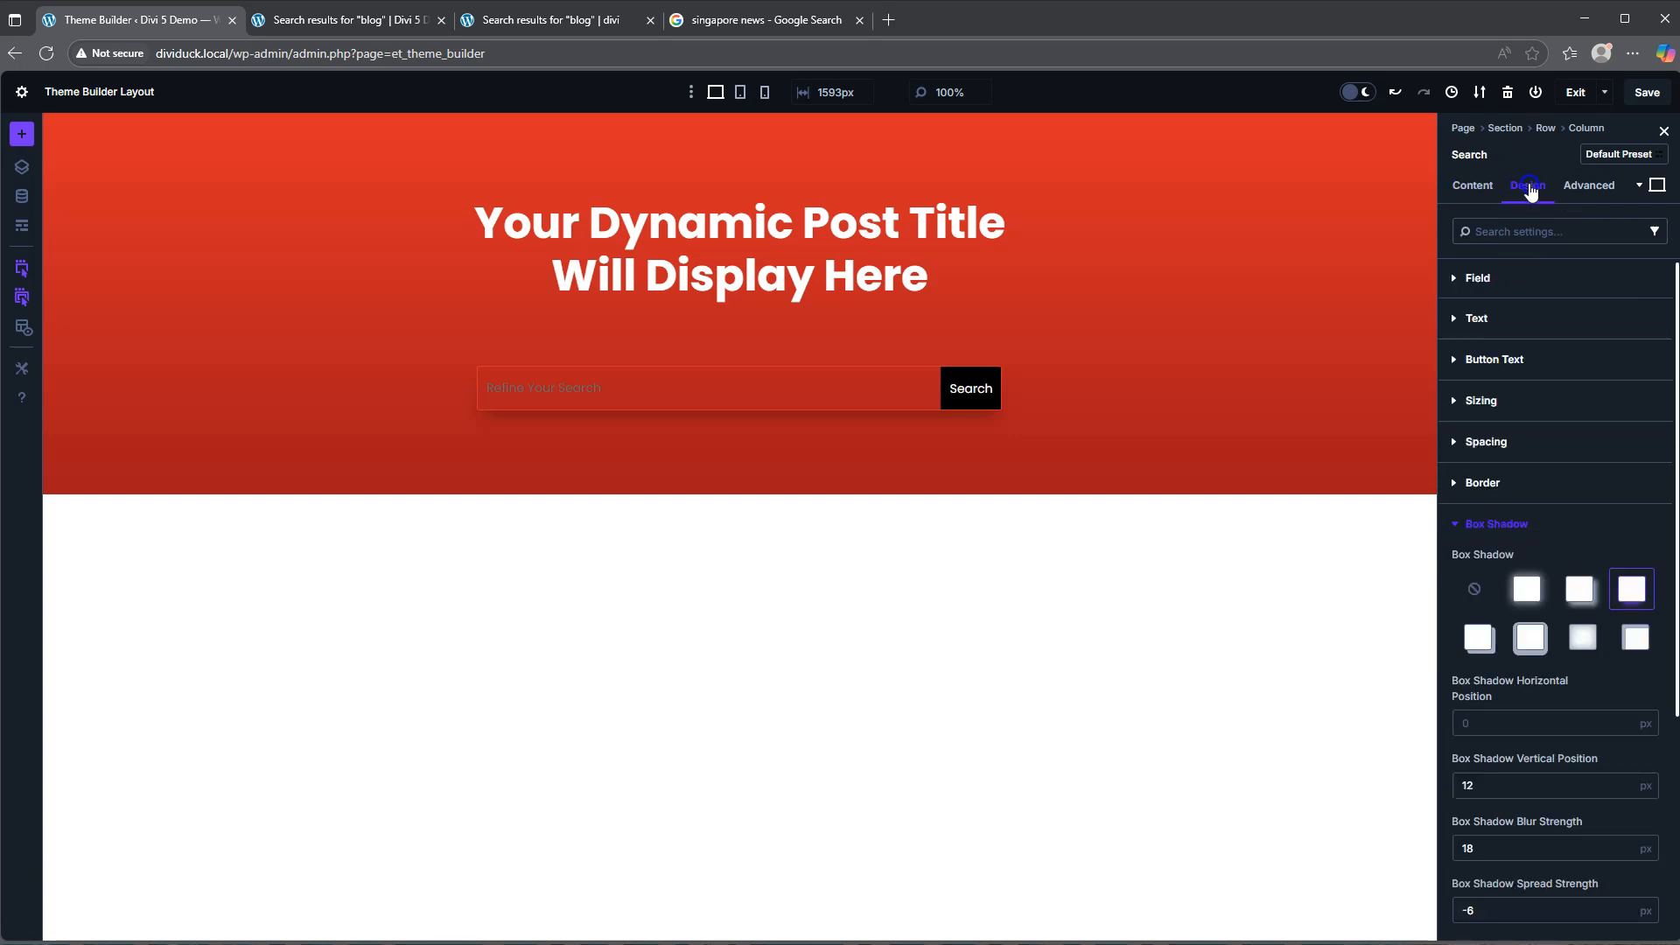
left_click(1485, 280)
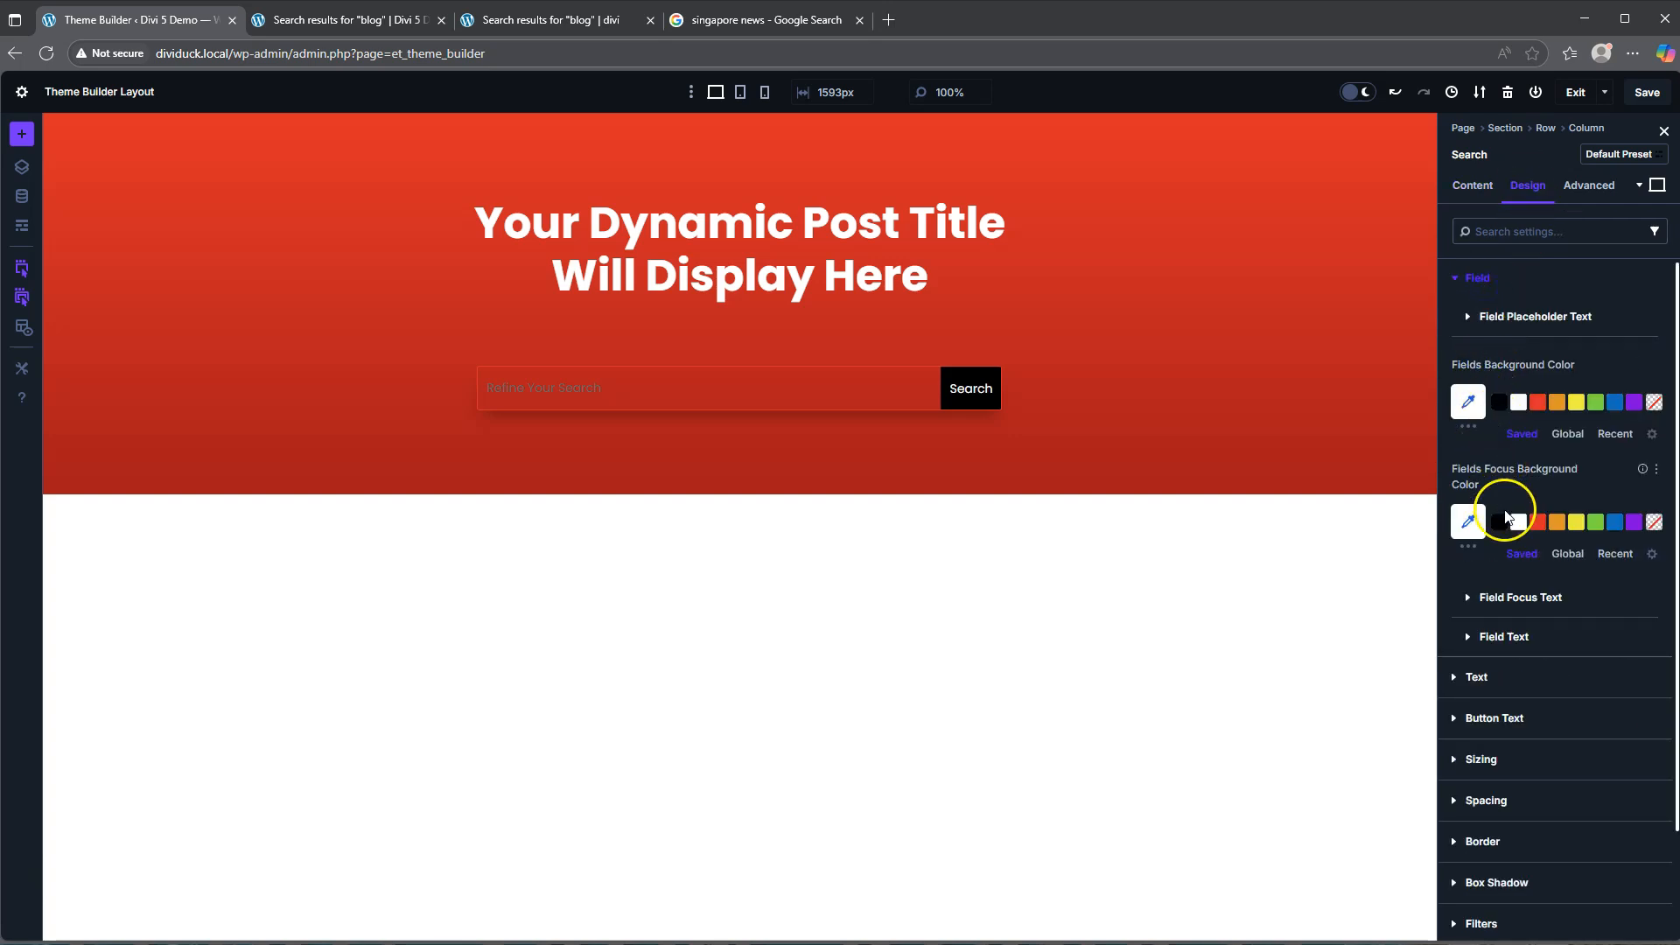
left_click(1513, 638)
scroll(1520, 569, "down", 5)
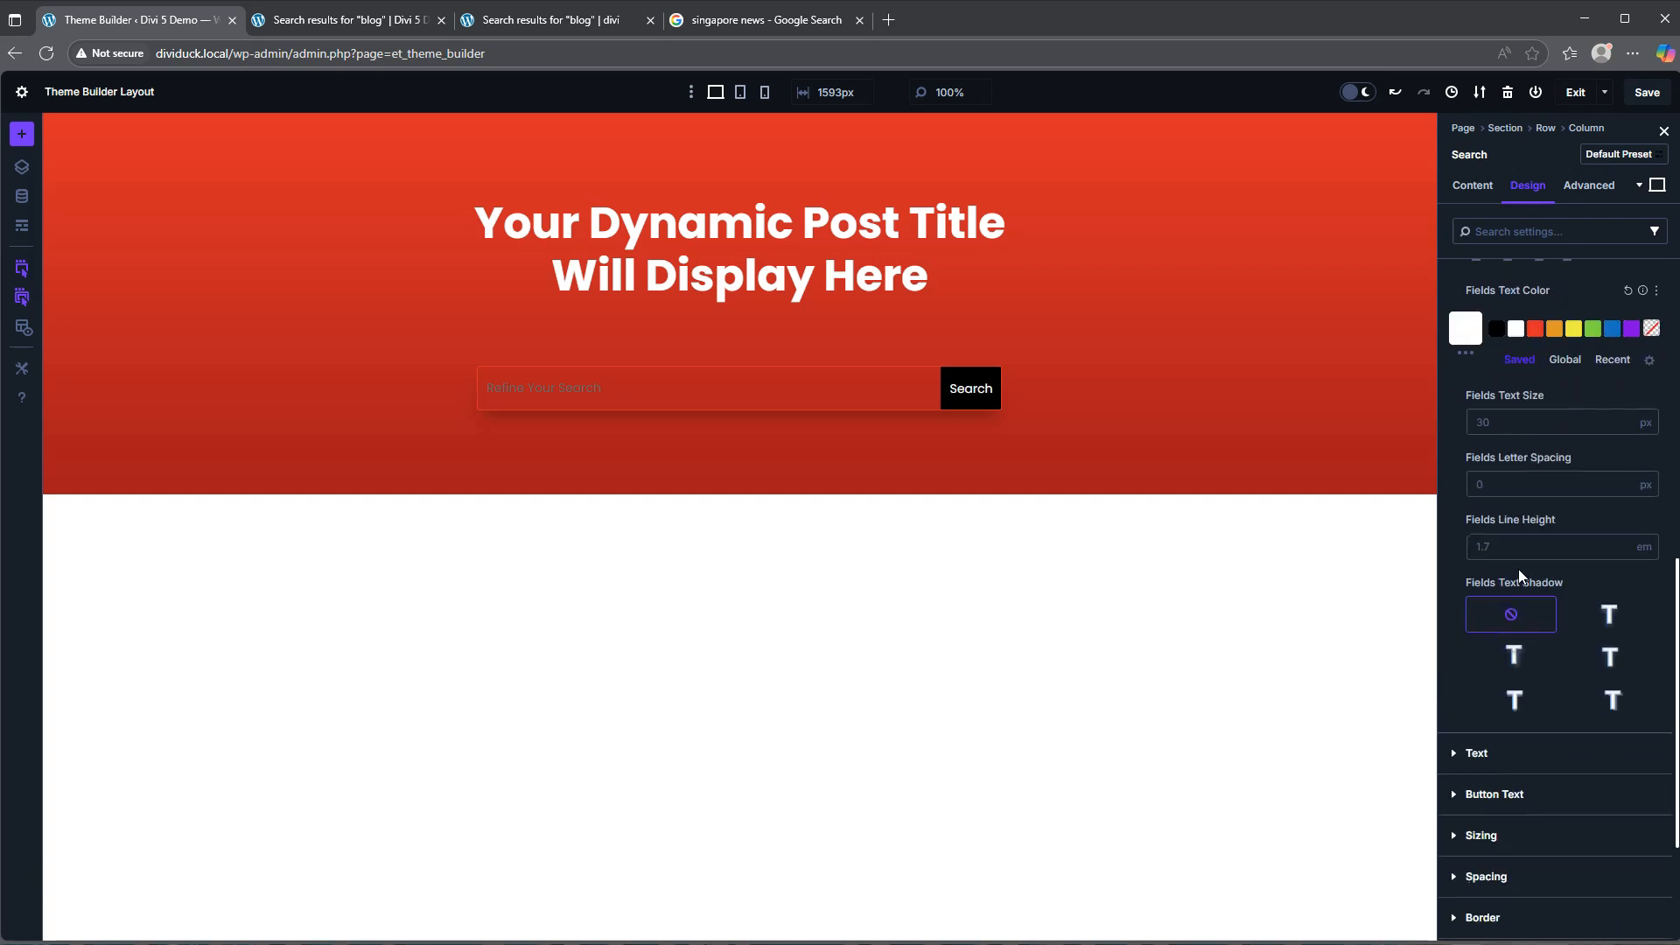
scroll(1519, 569, "up", 5)
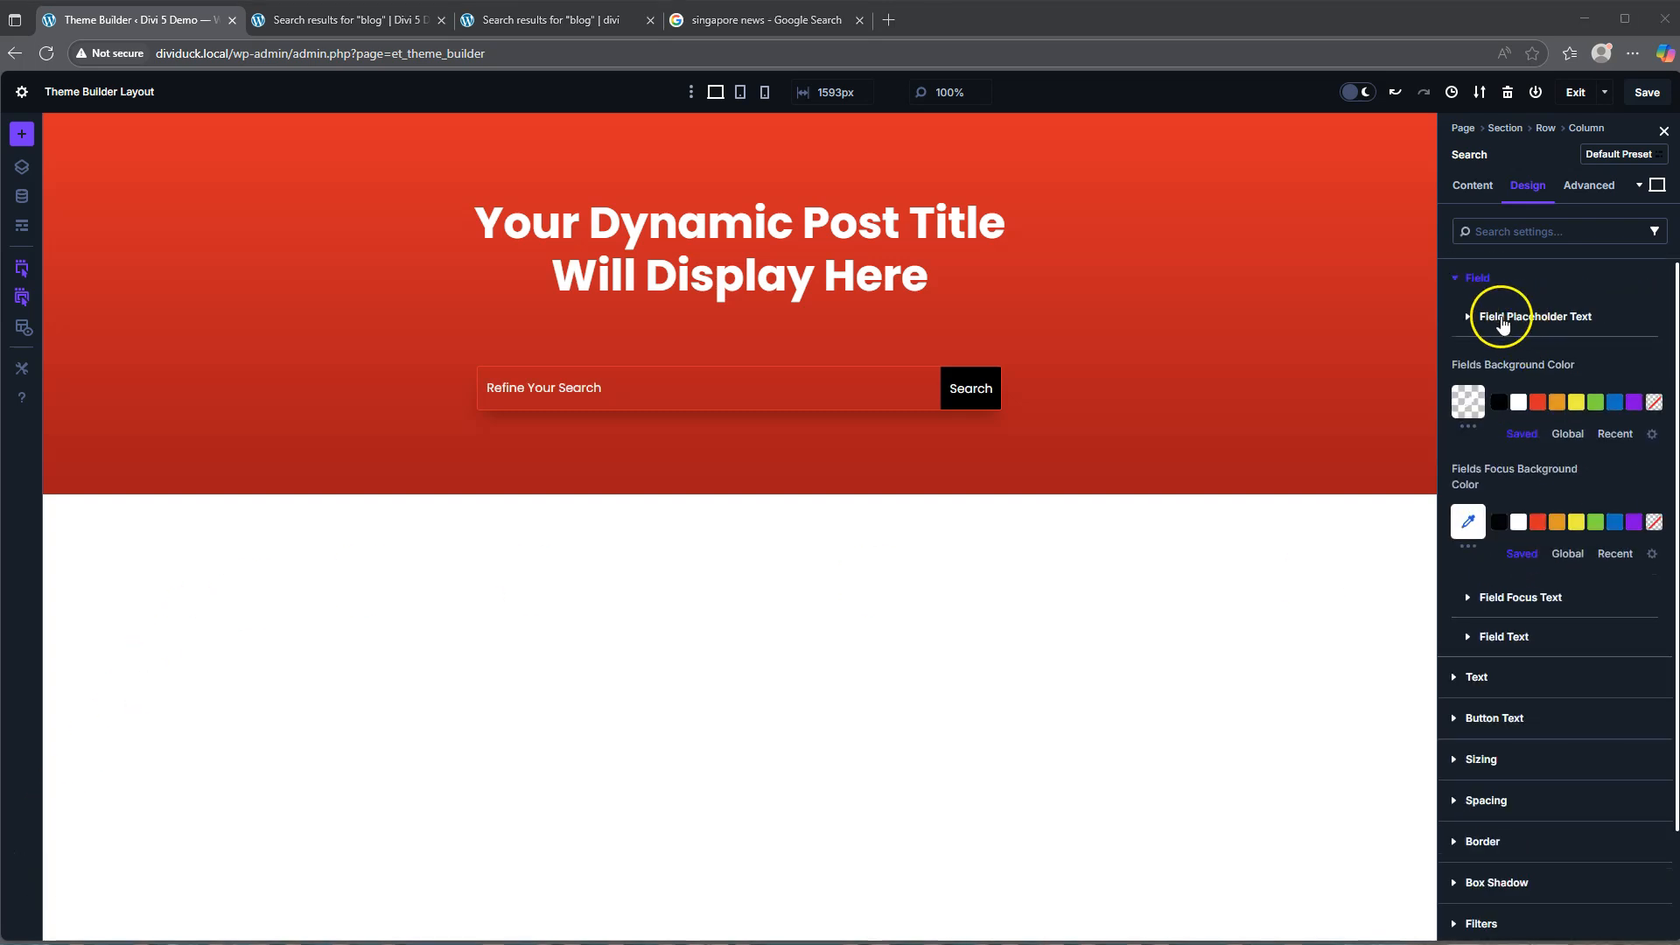
left_click(1502, 318)
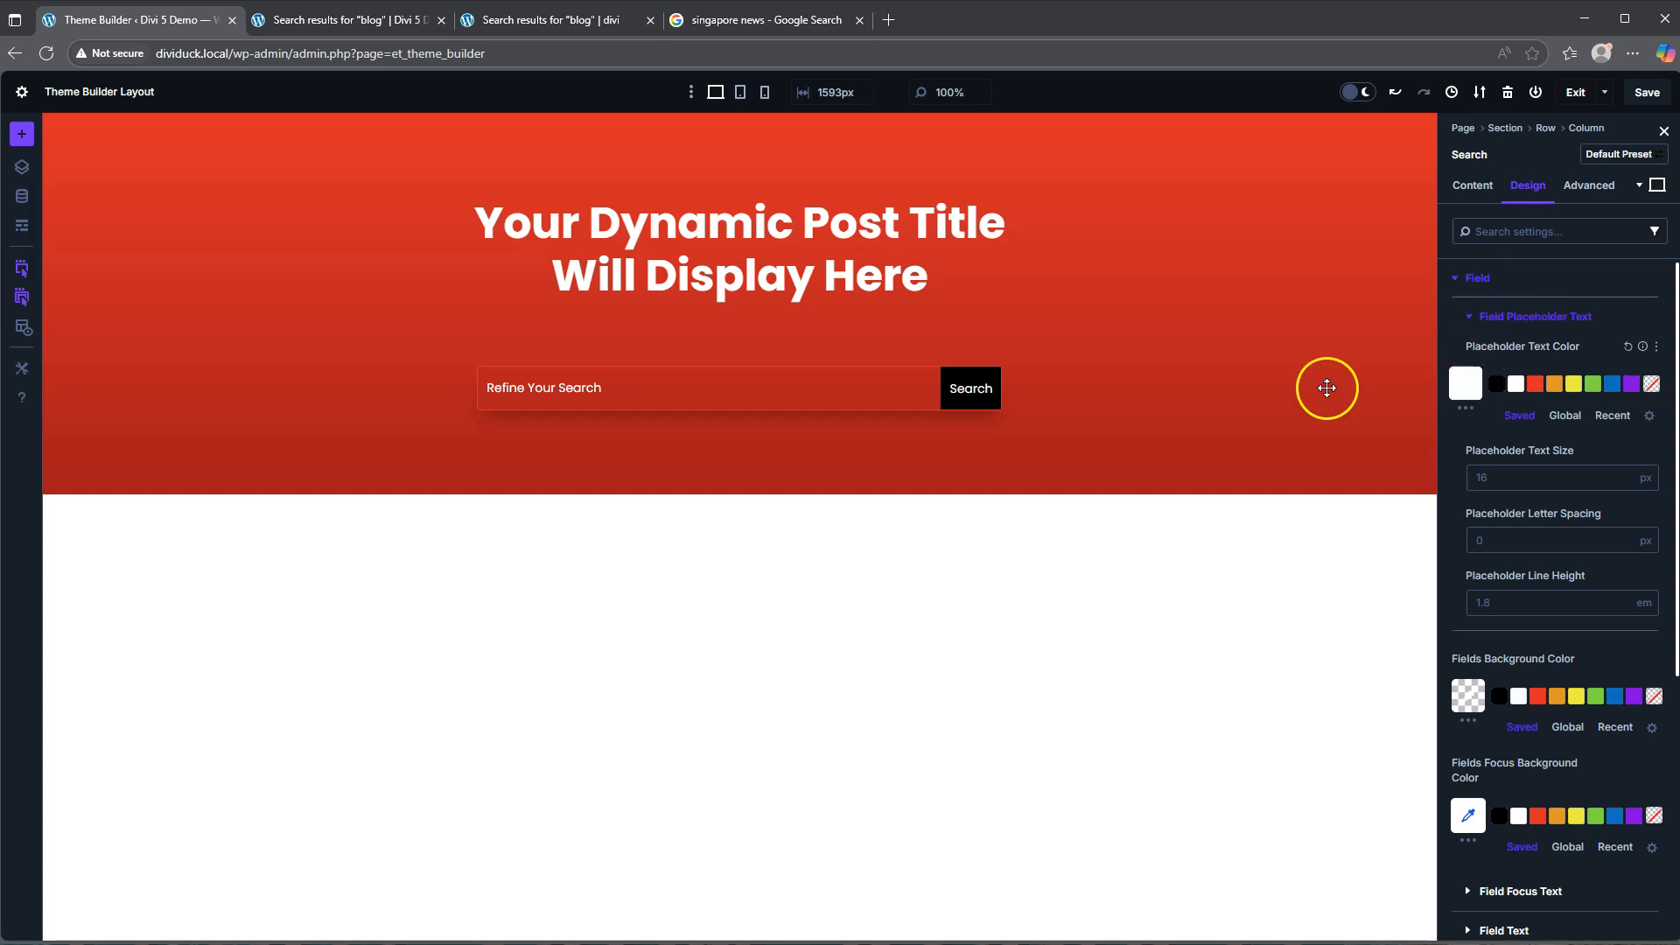
- Check the finished page's layout, and insert a regular section with a single-column row below the red header section
left_click(359, 19)
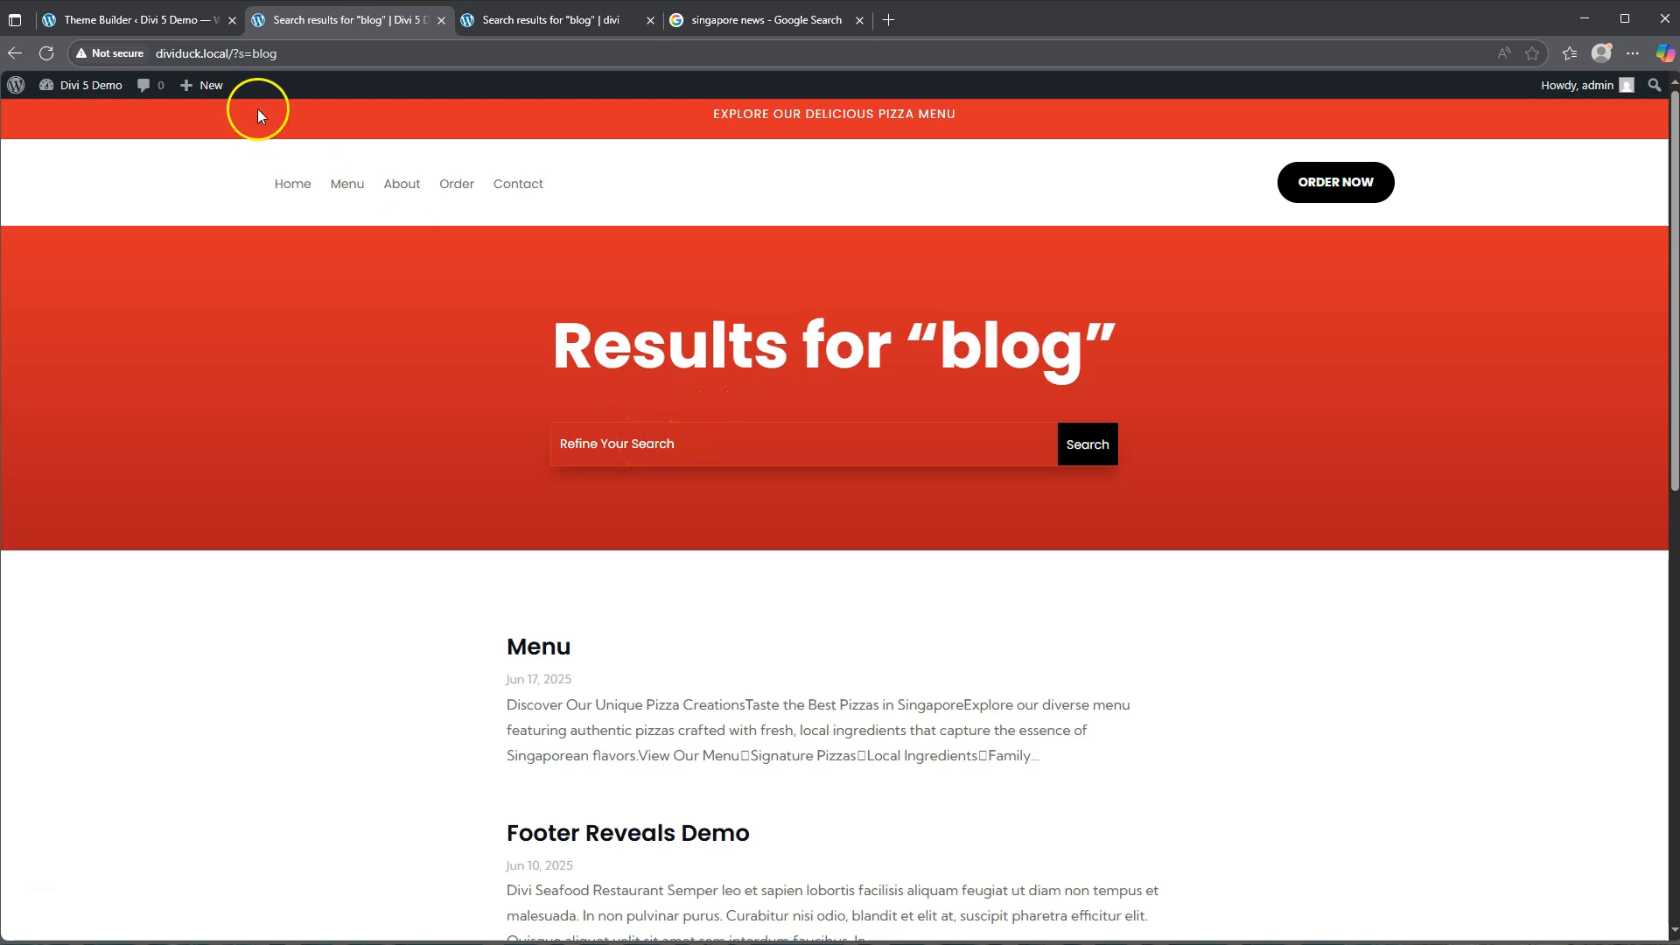
left_click(131, 21)
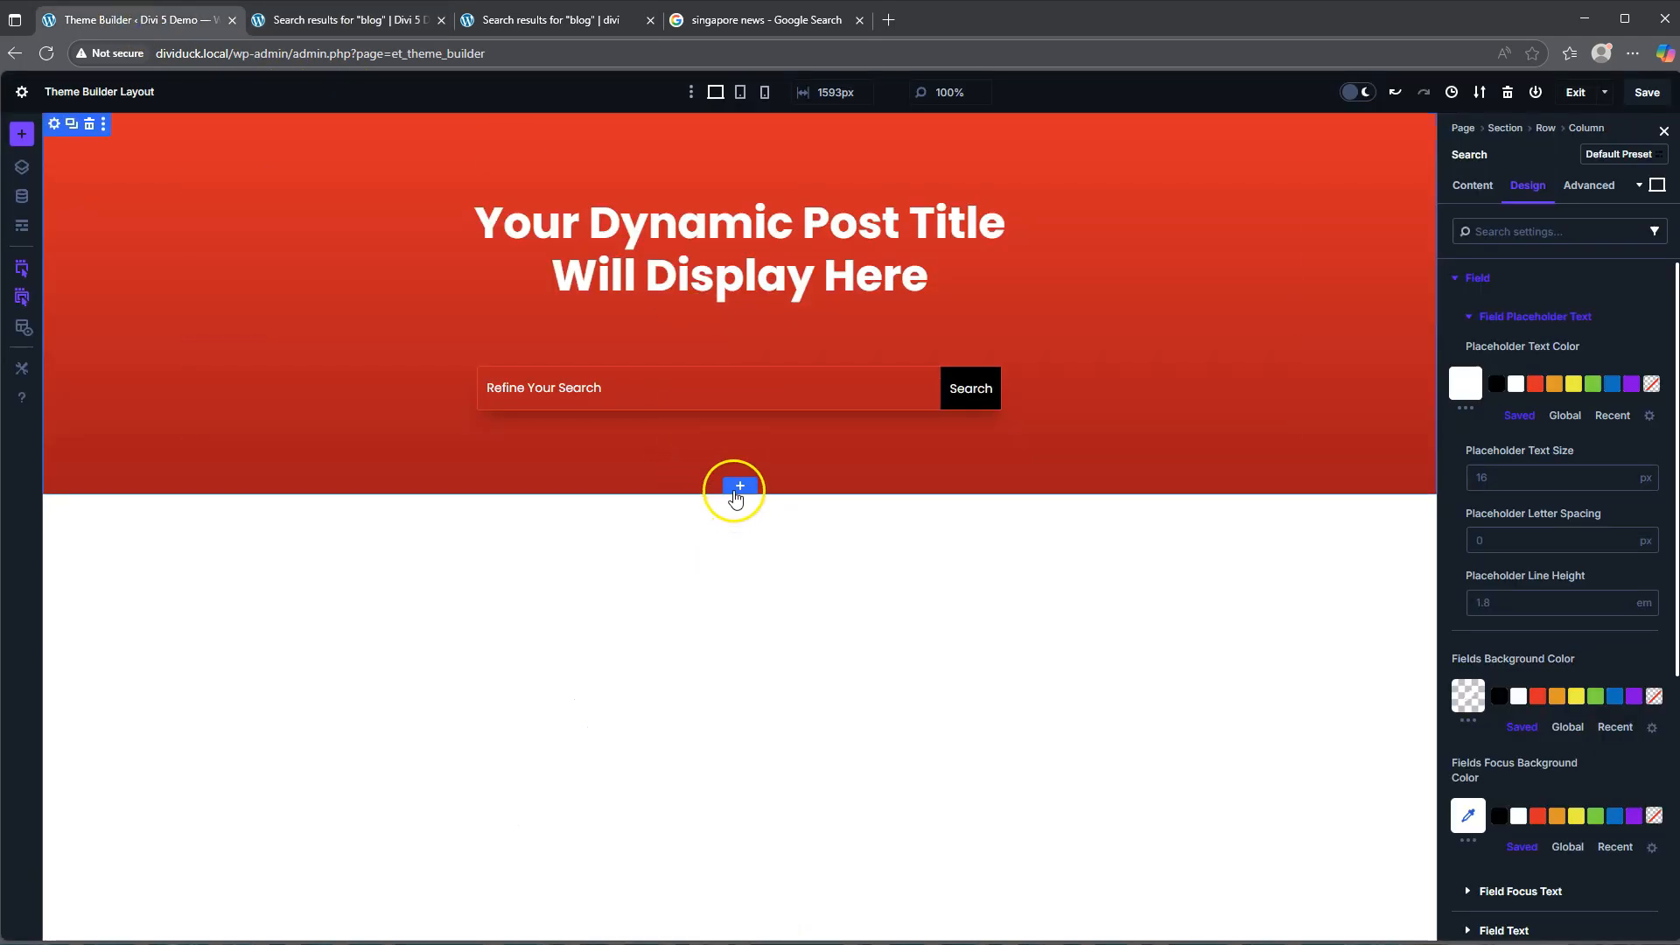
left_click(740, 488)
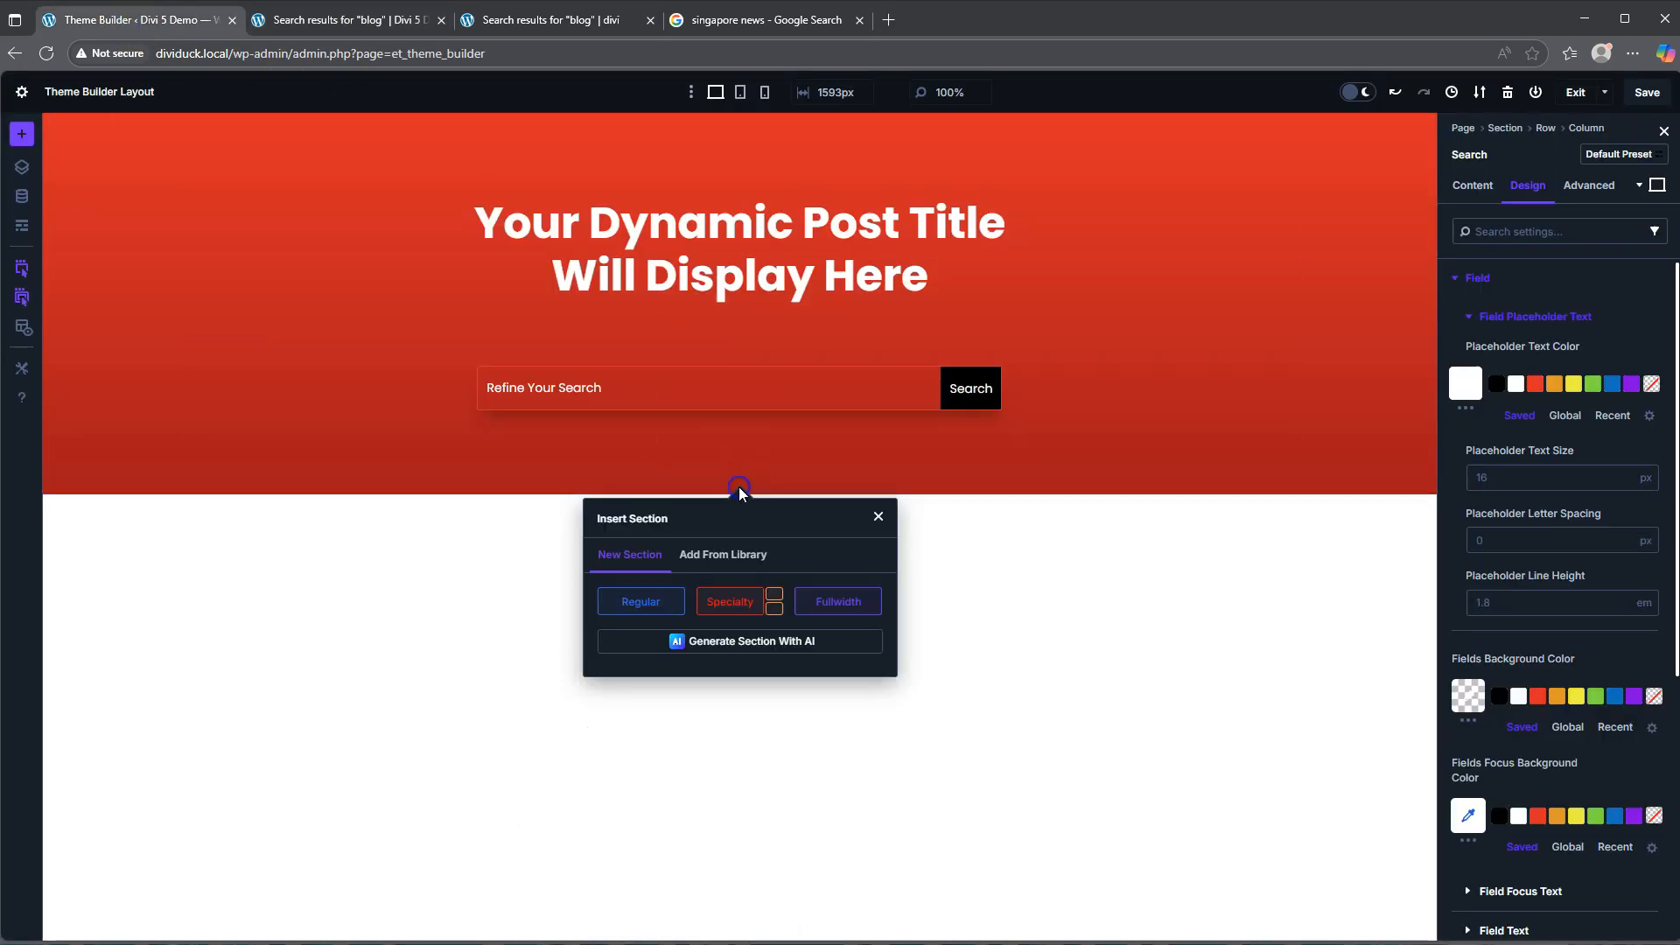
left_click(644, 600)
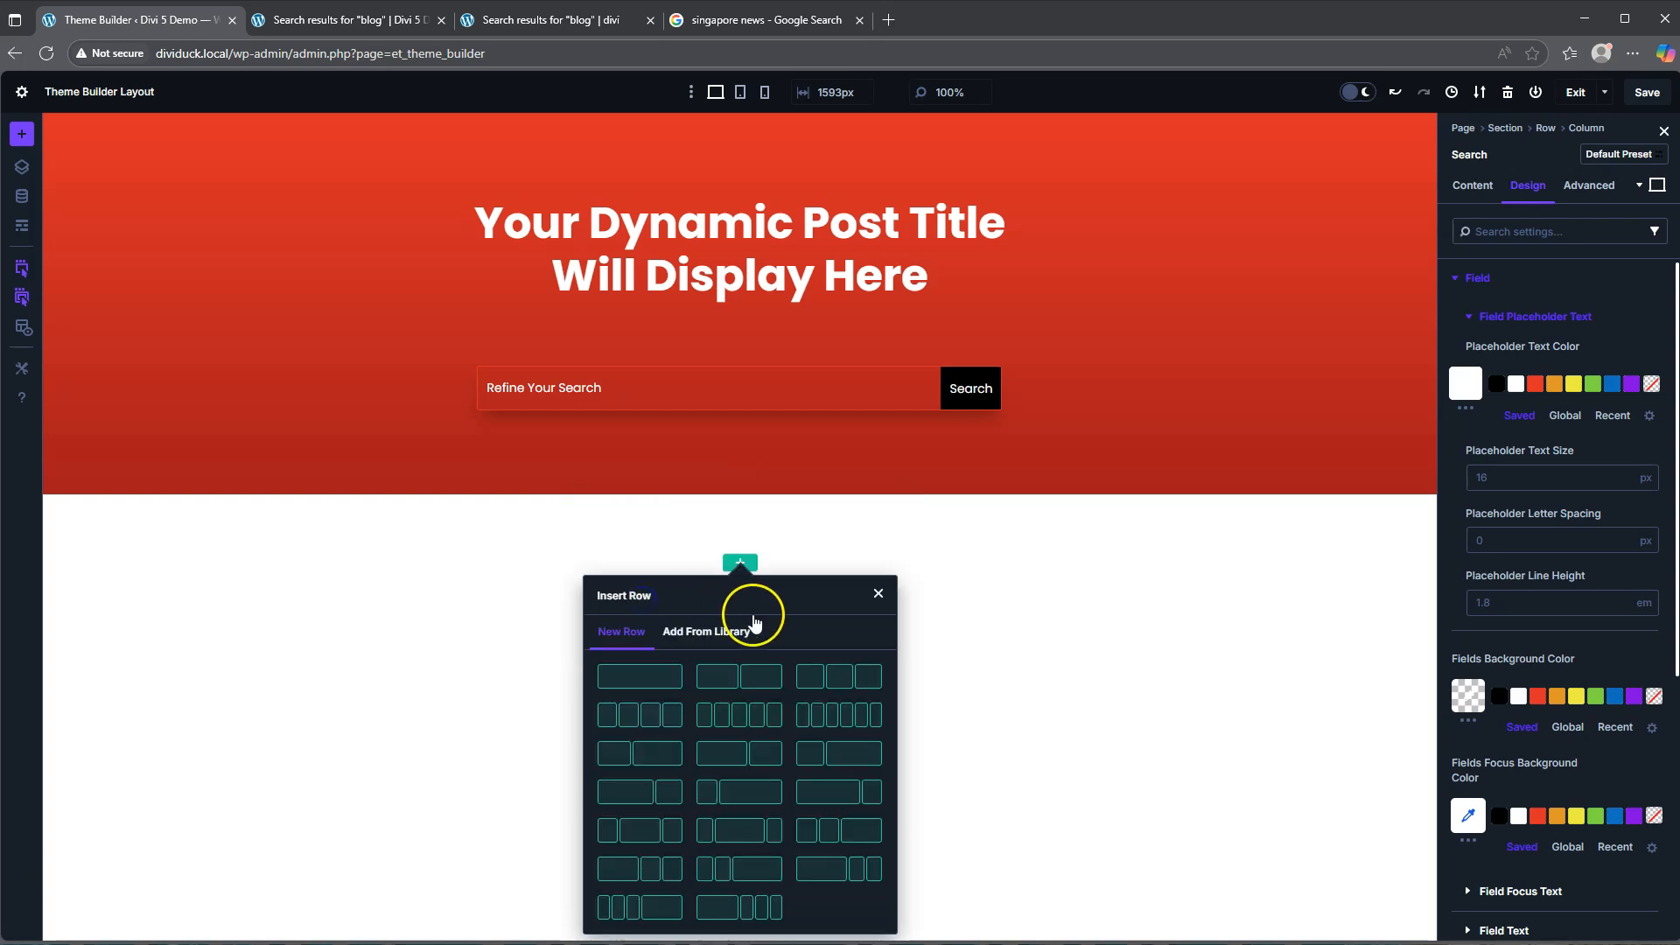
left_click(643, 678)
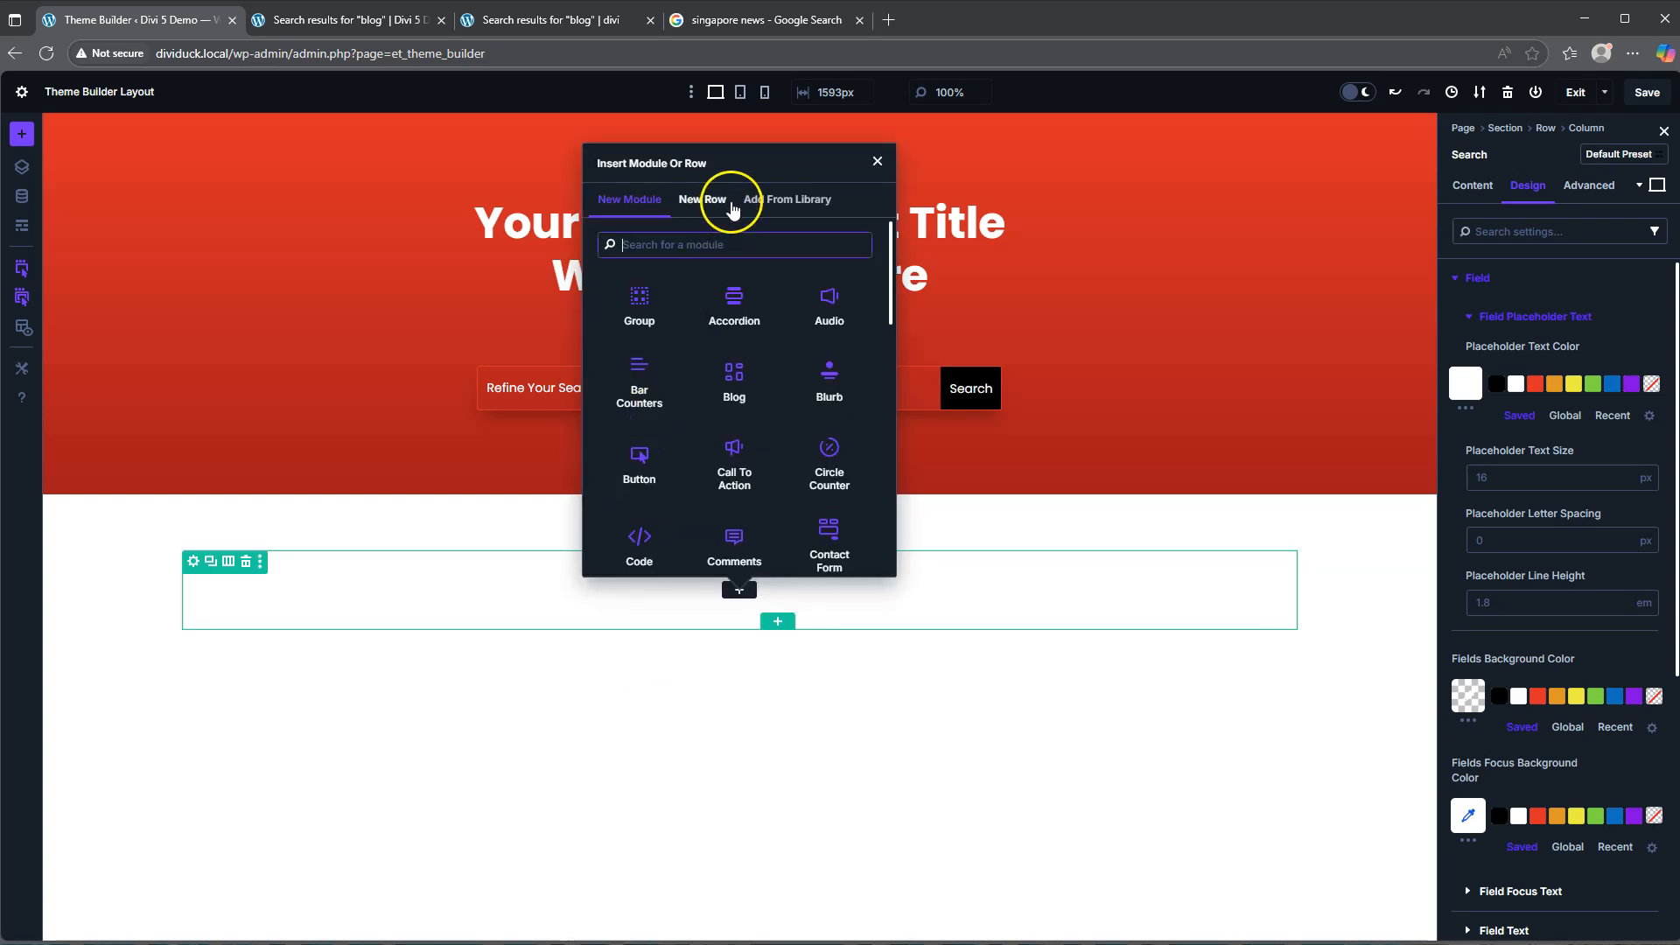
left_click(876, 160)
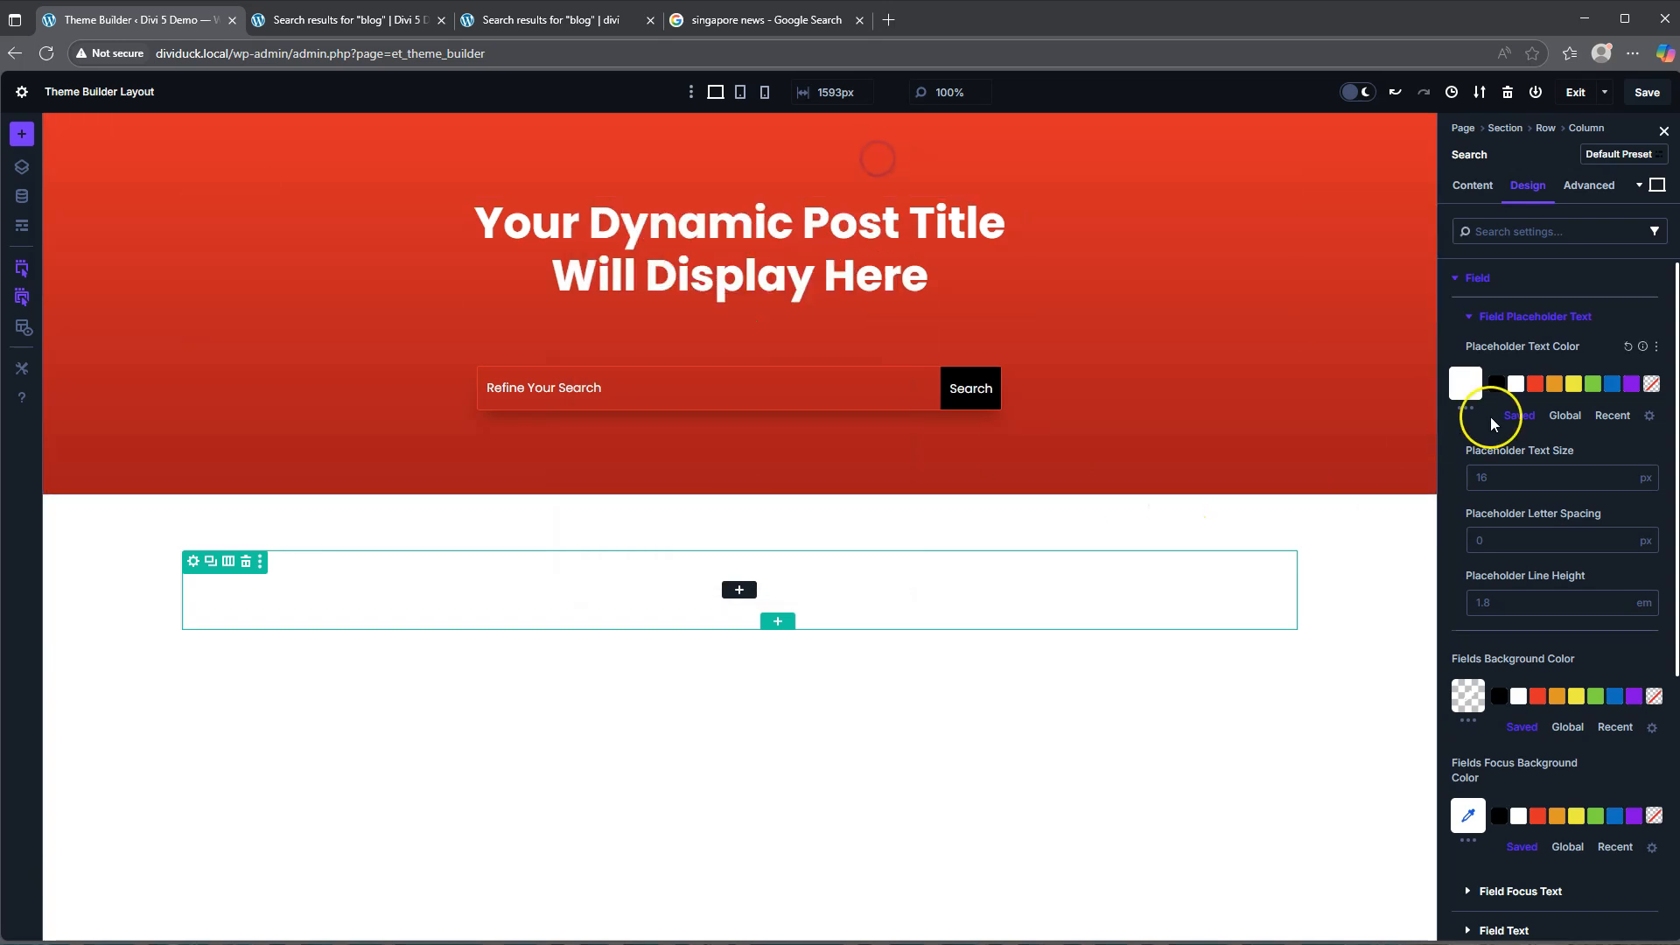
- Set the width of the empty row below the header to 650 px
left_click(324, 571)
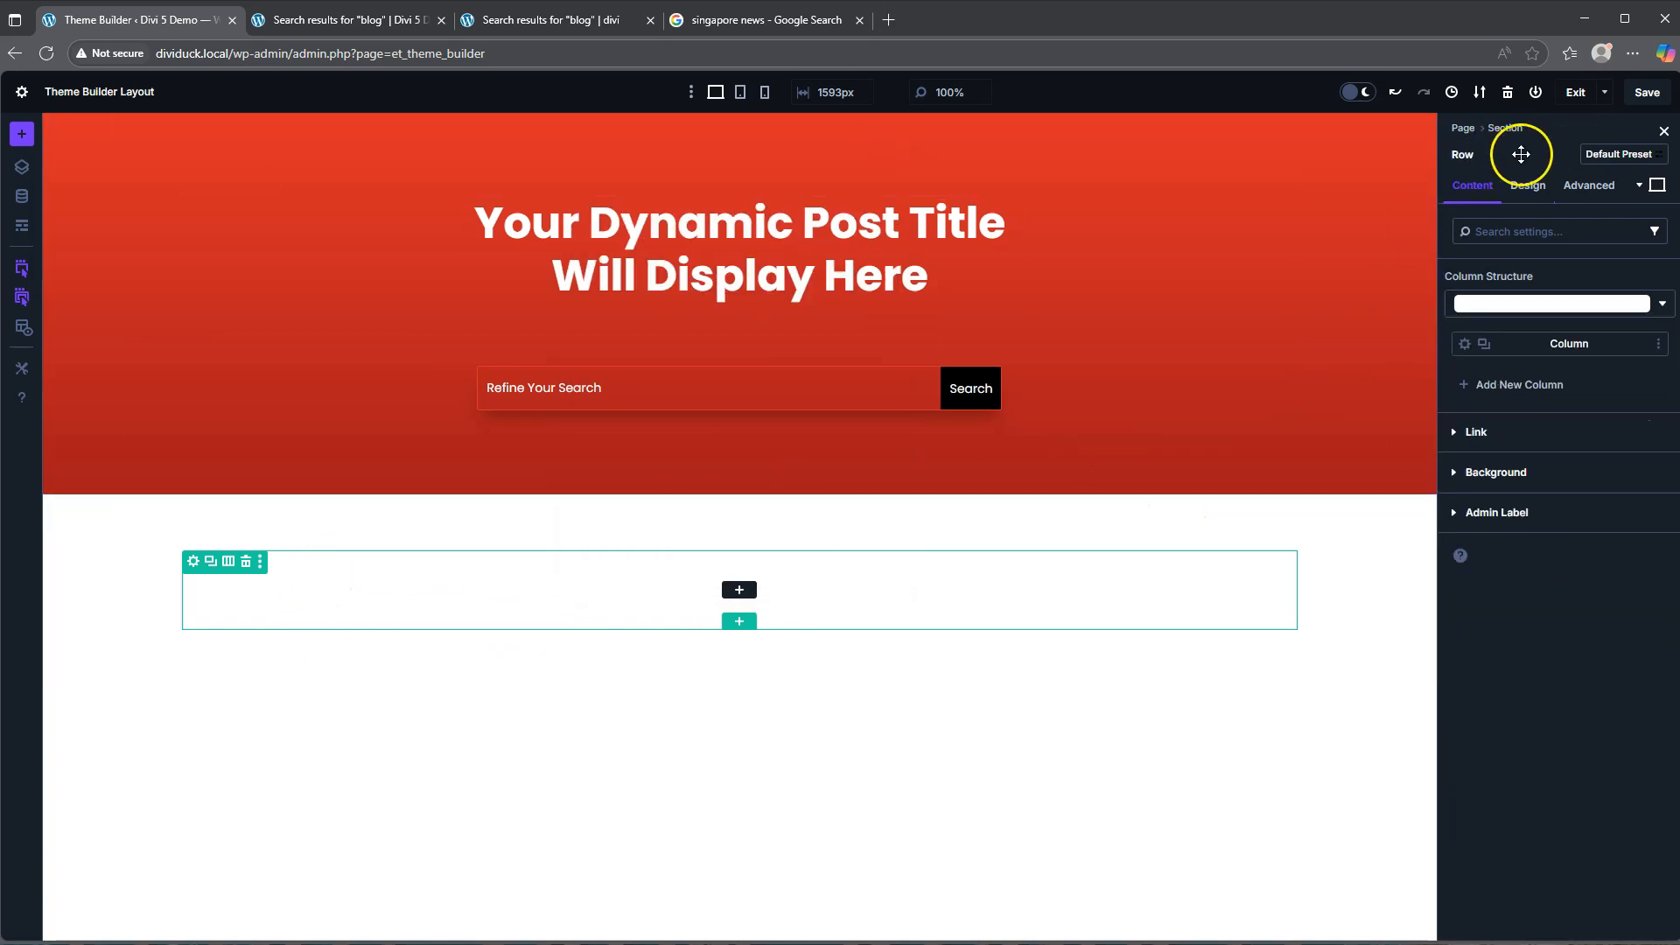
left_click(1528, 185)
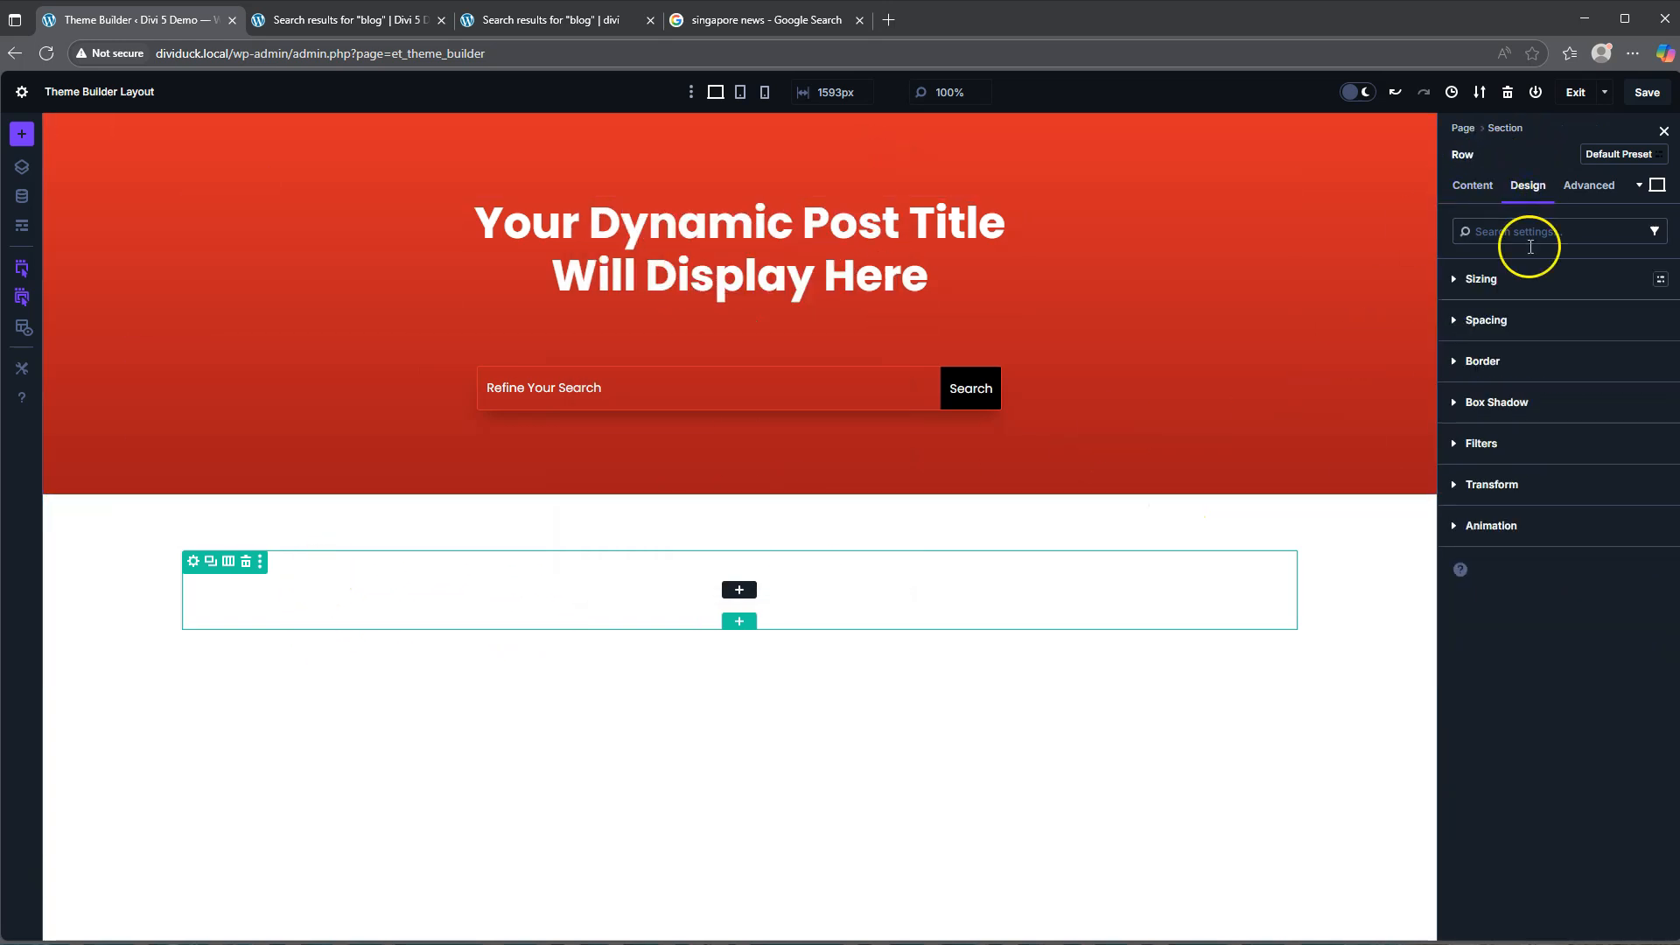
left_click(1483, 278)
left_click(1500, 444)
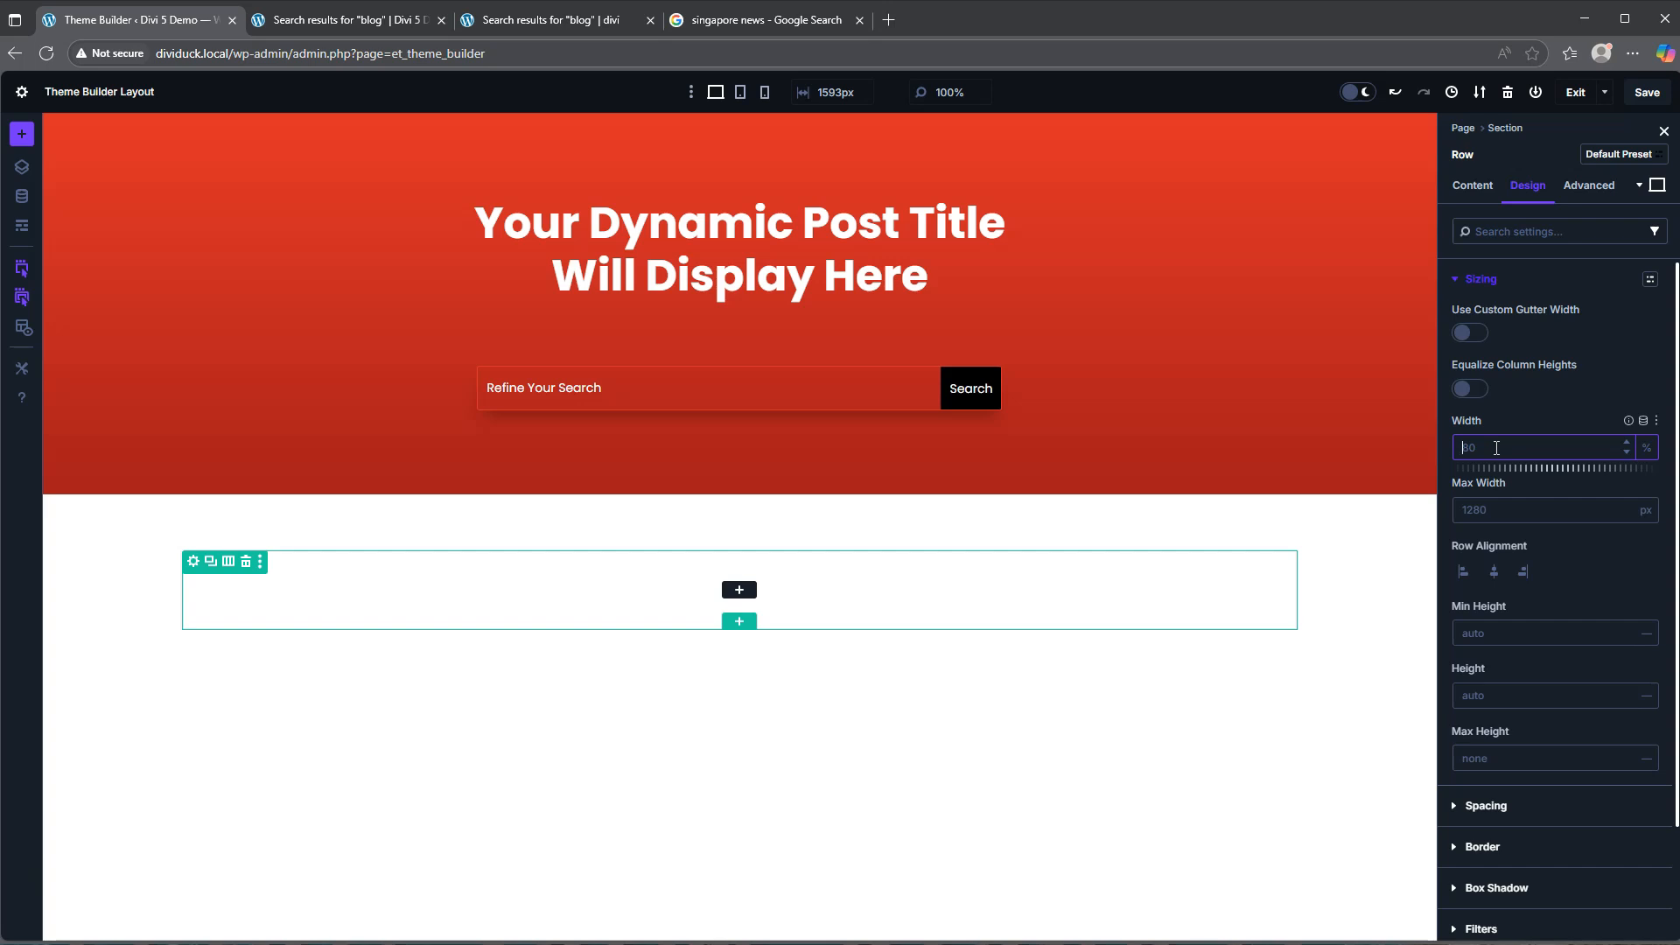
type("650")
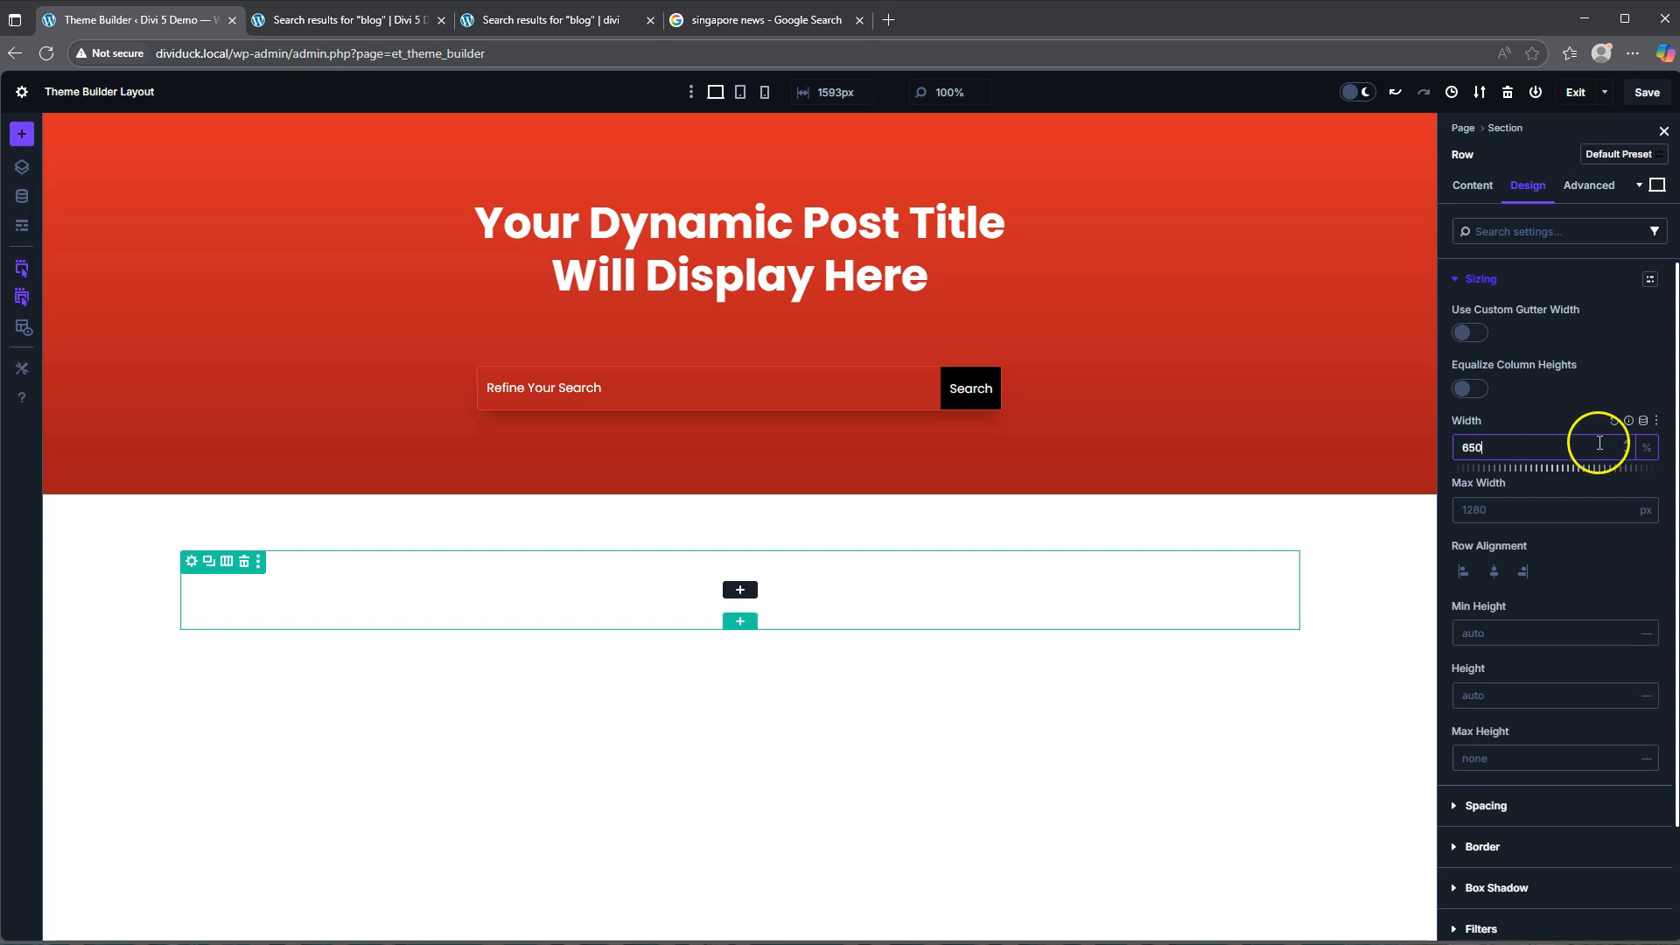
left_click(1648, 447)
left_click(1649, 433)
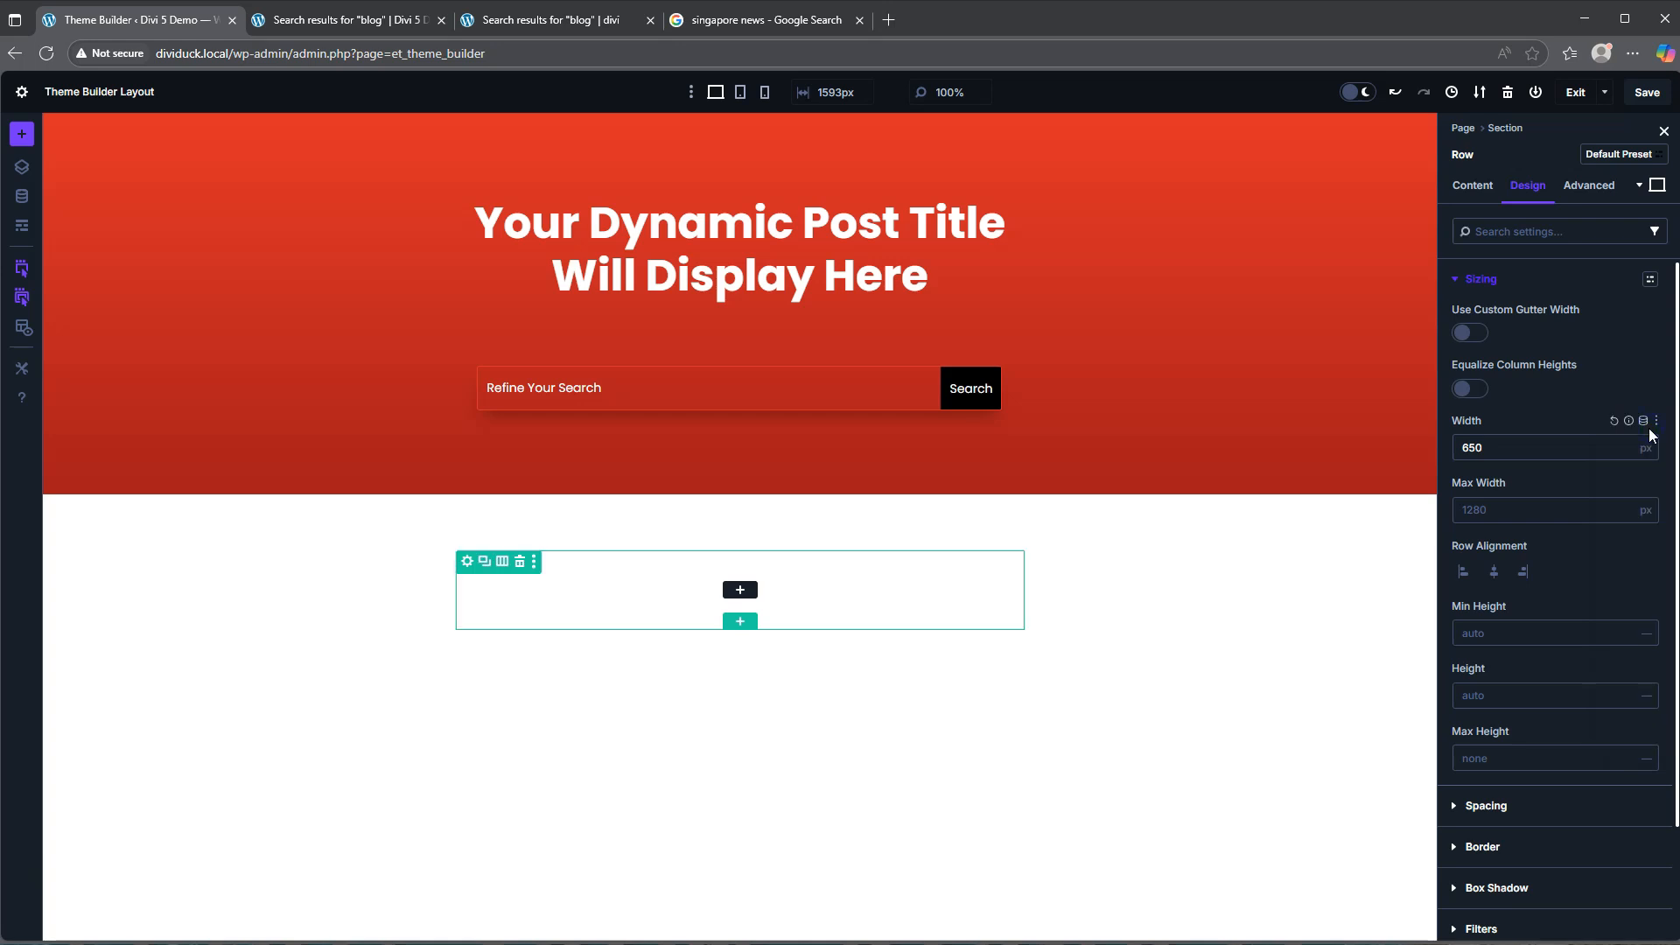
- Insert a Blog module into the 650 px row and enable Posts For Current Page
left_click(739, 590)
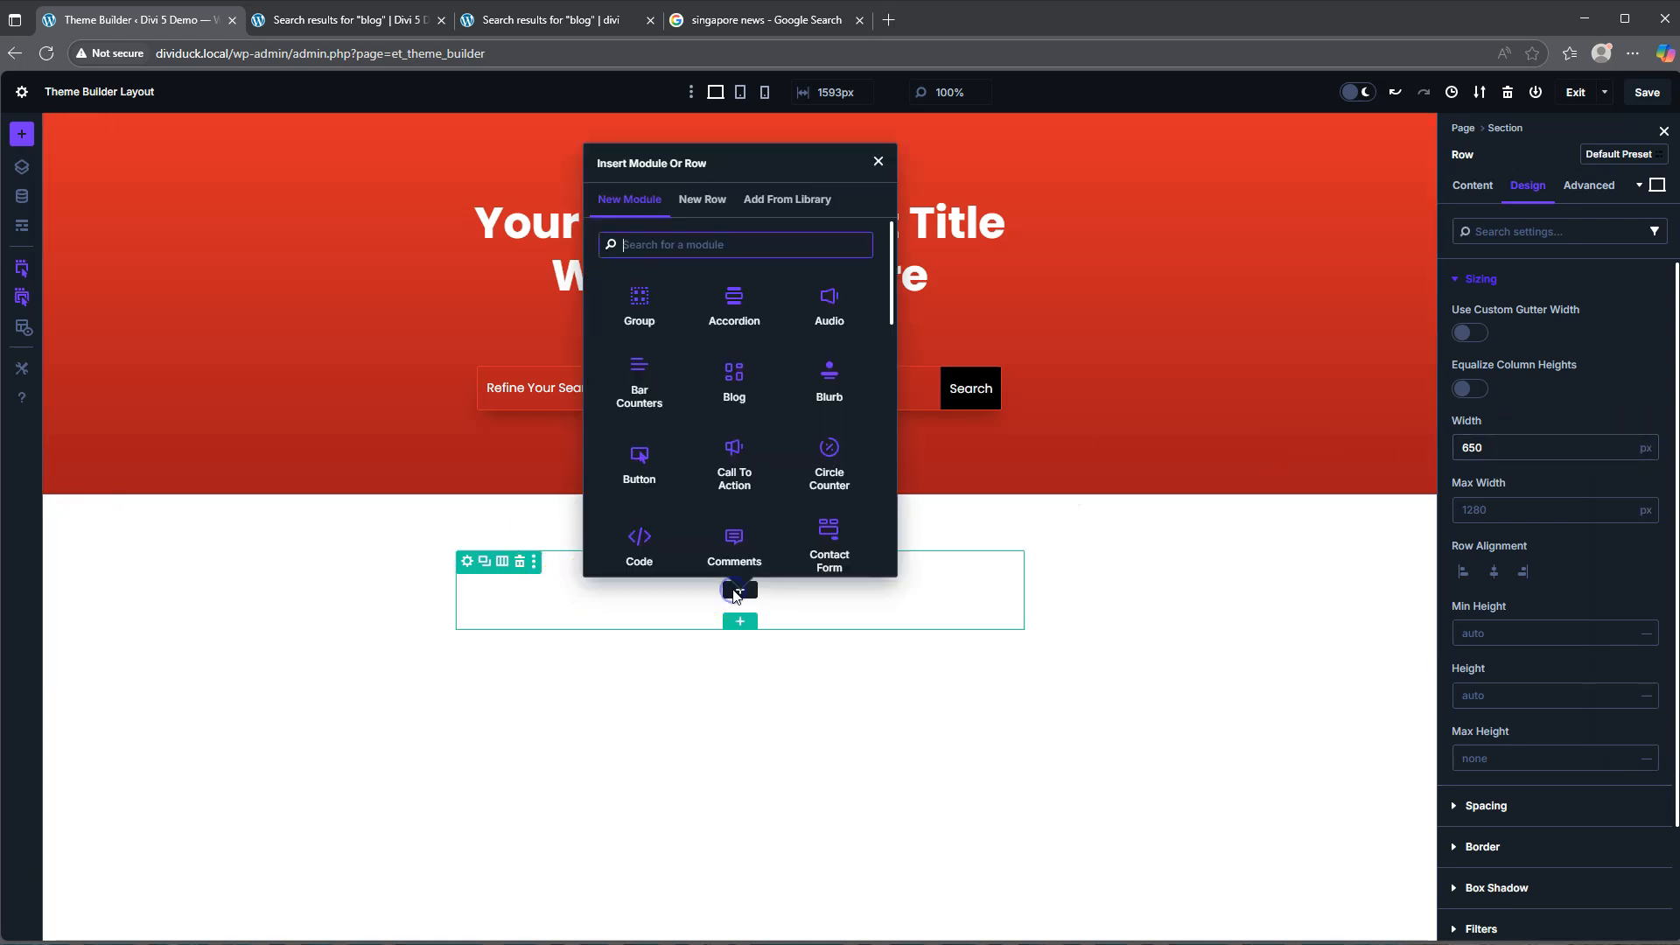
left_click(734, 385)
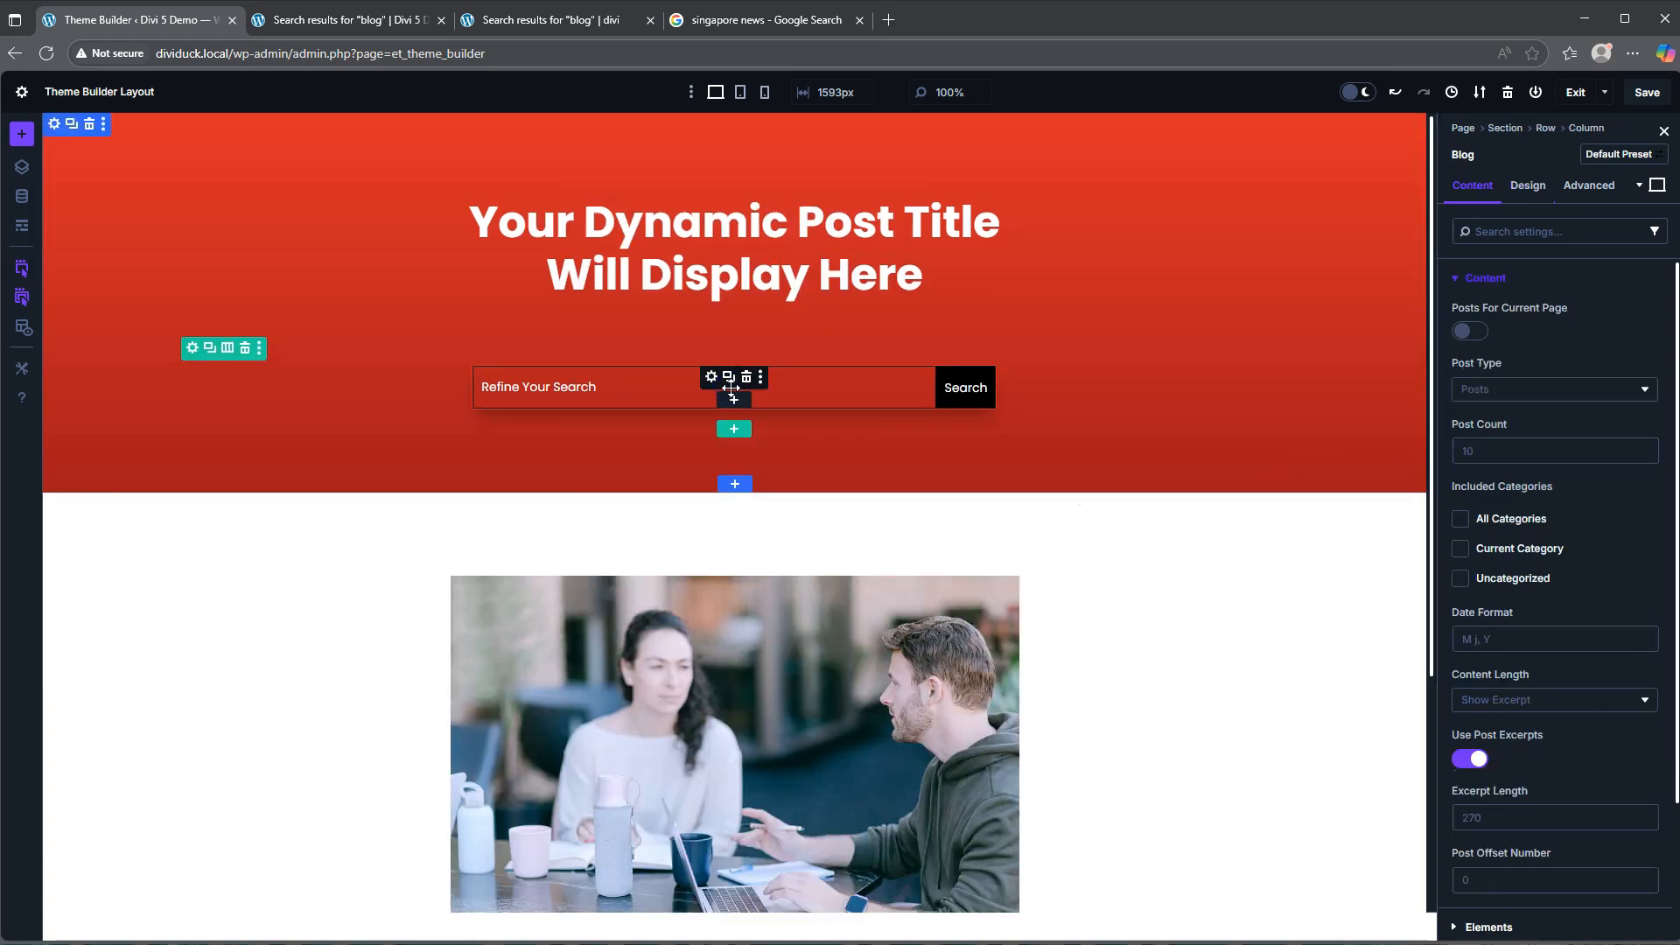
scroll(814, 503, "down", 4)
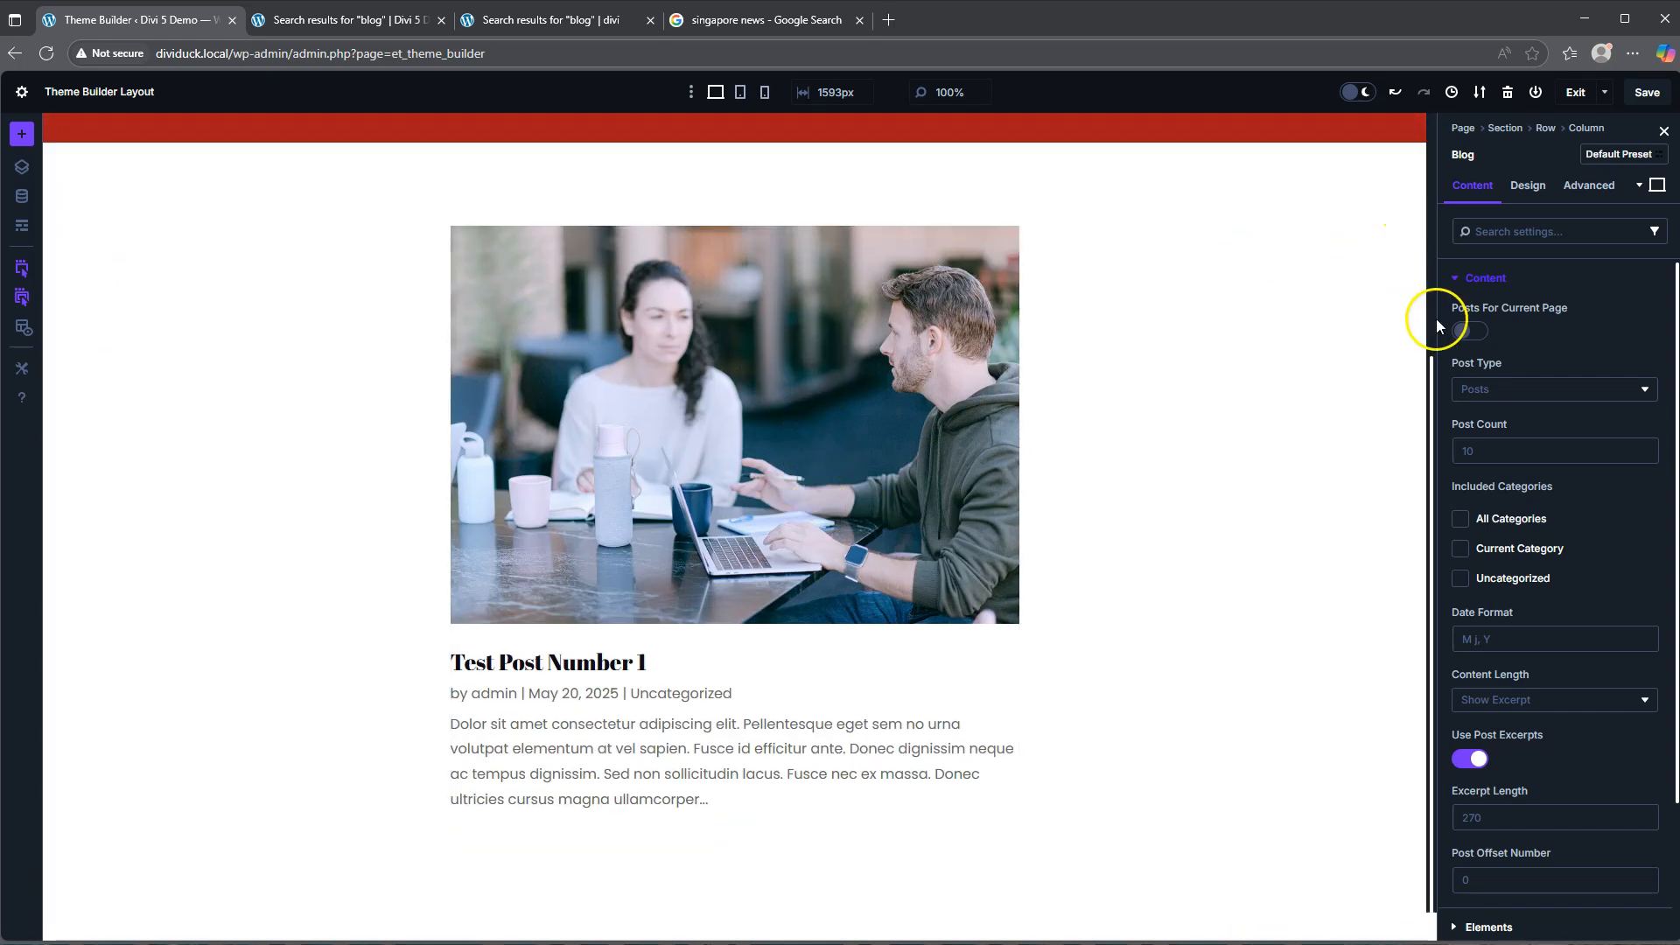
left_click(1471, 331)
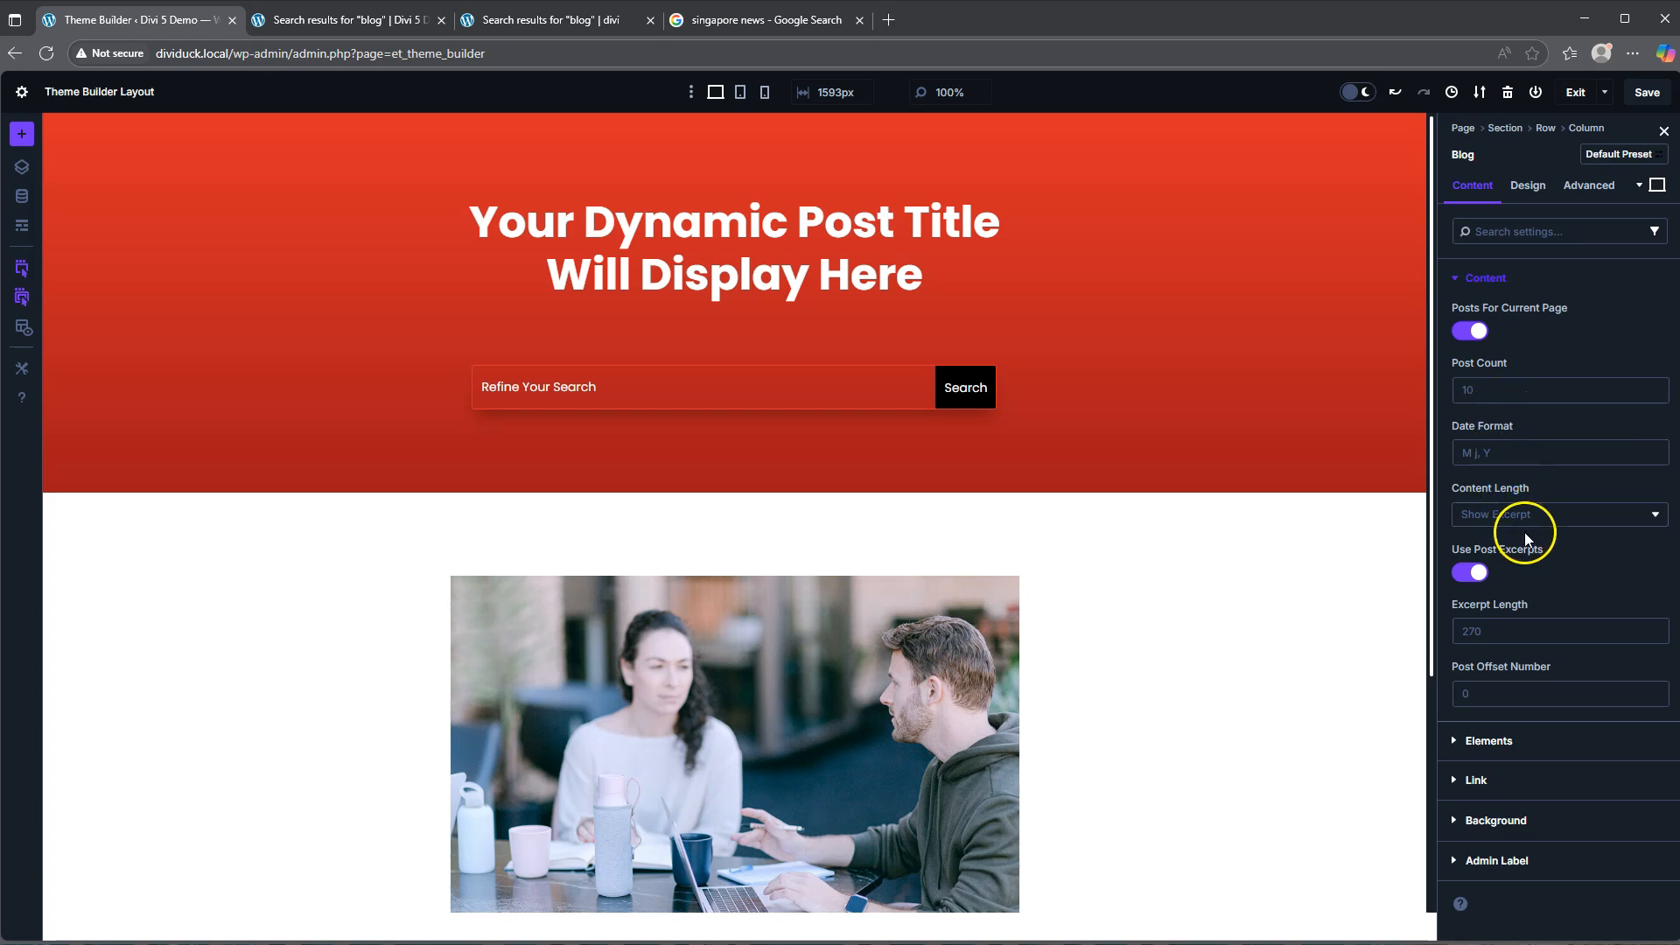
- Hide the featured image, author and categories in the Blog module, keeping the date shown
left_click(1493, 741)
left_click(1478, 372)
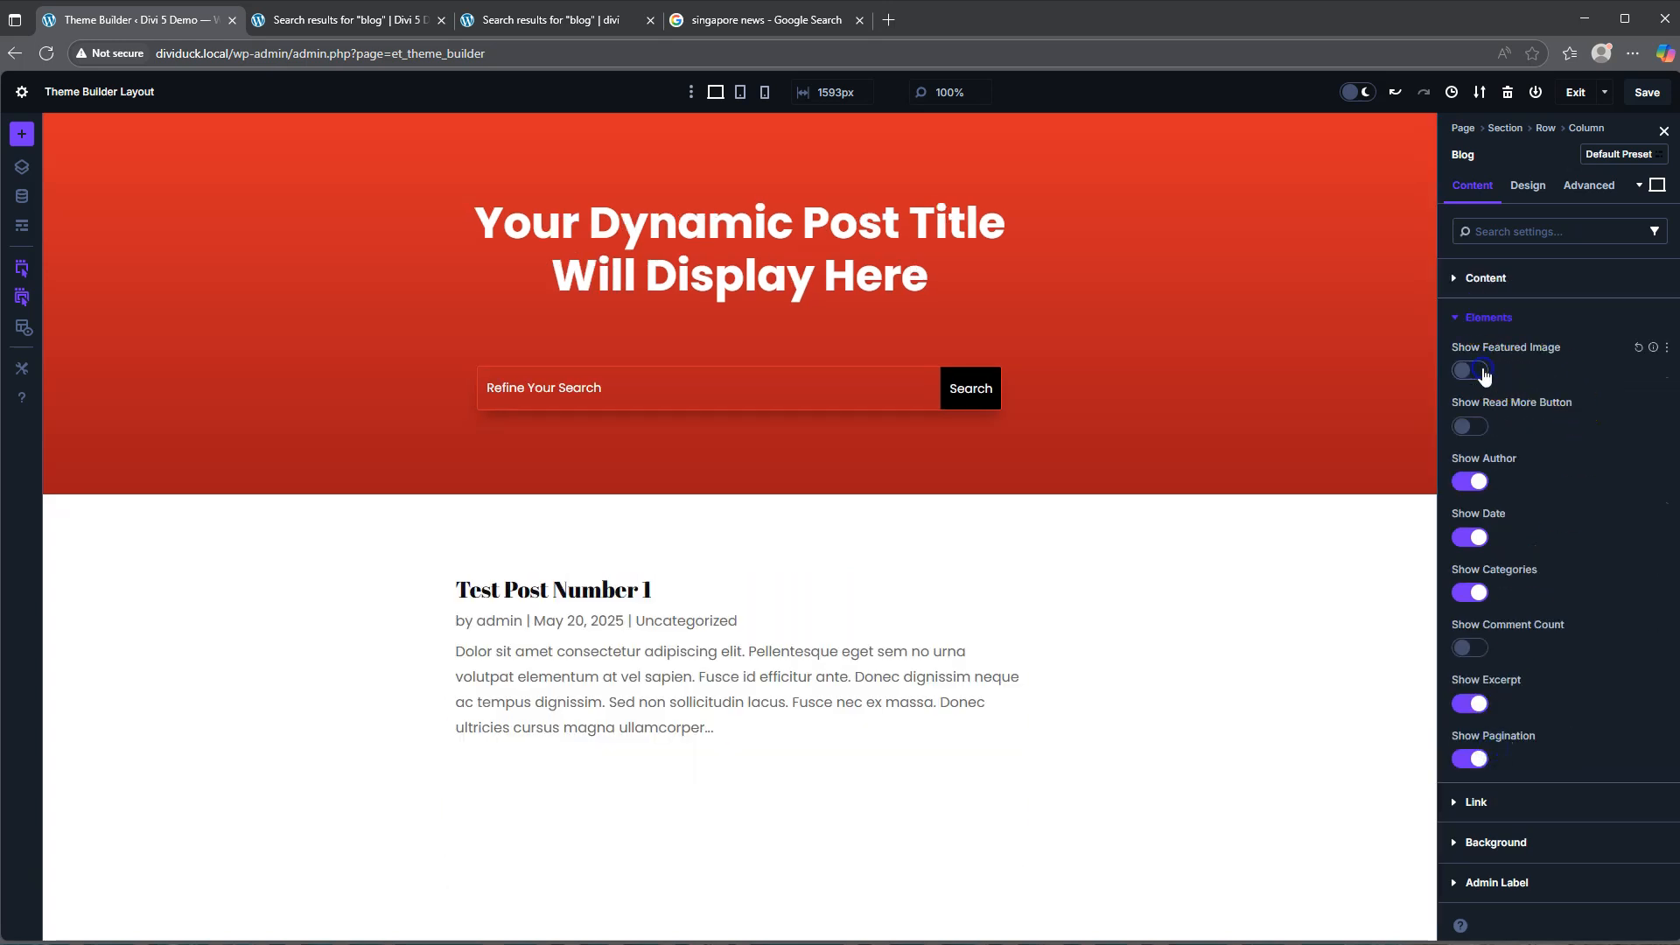
left_click(1473, 484)
left_click(1477, 539)
left_click(1474, 593)
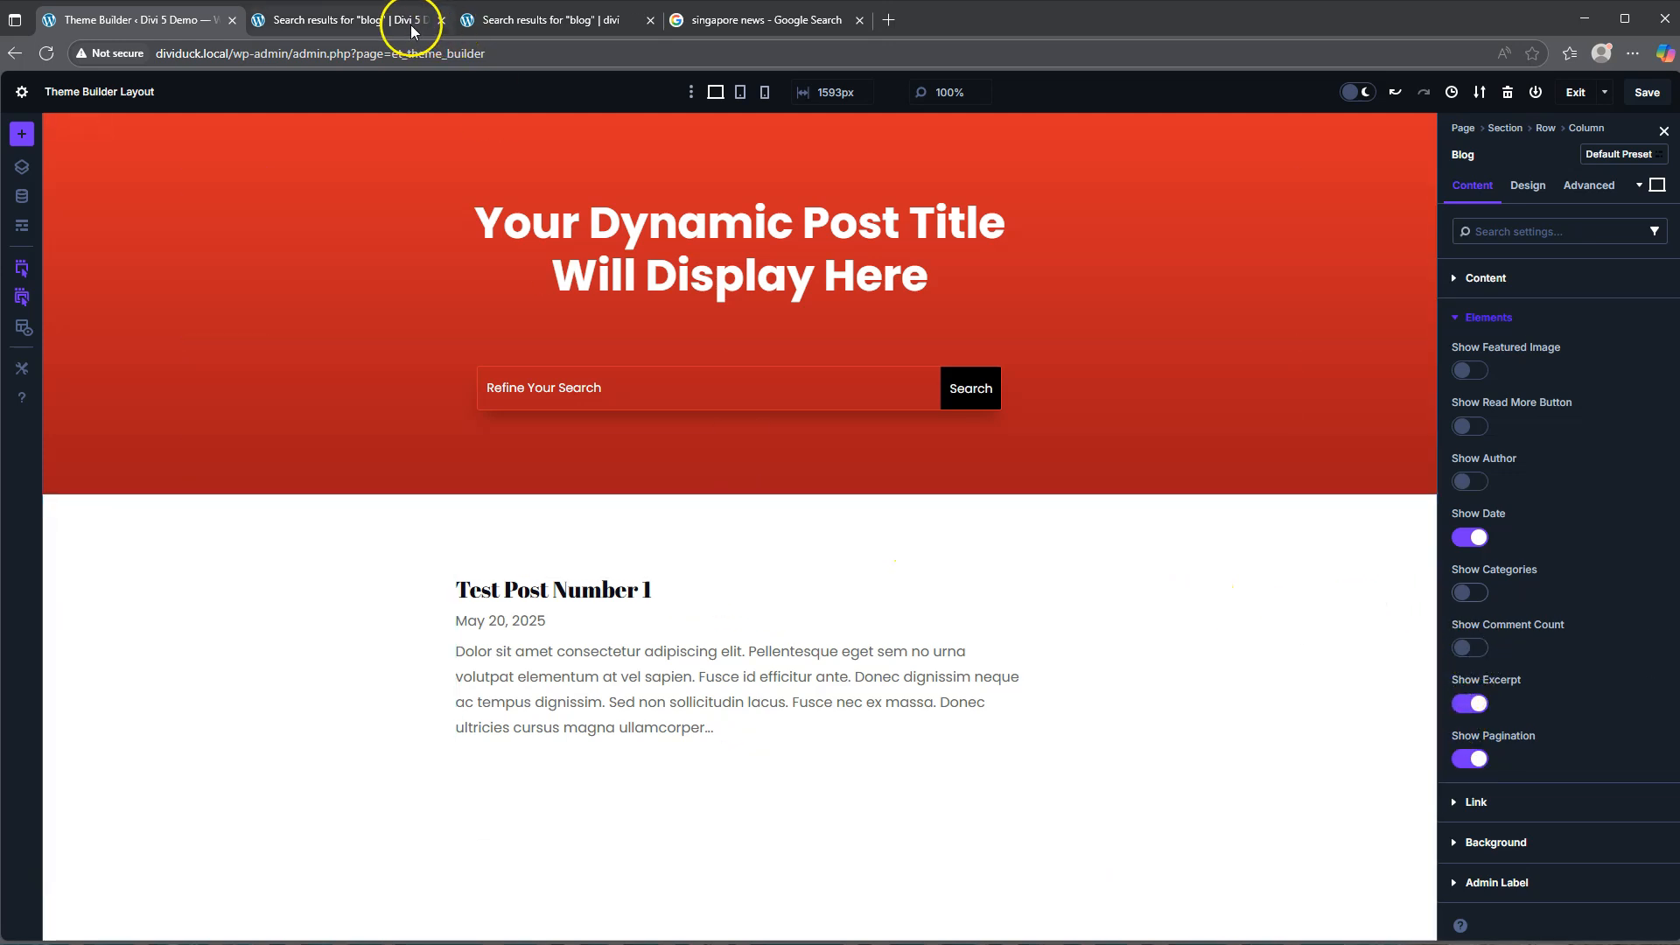
- Check the finished page's result titles, and set the Blog module's title font to Poppins with Semi Bold weight
left_click(331, 17)
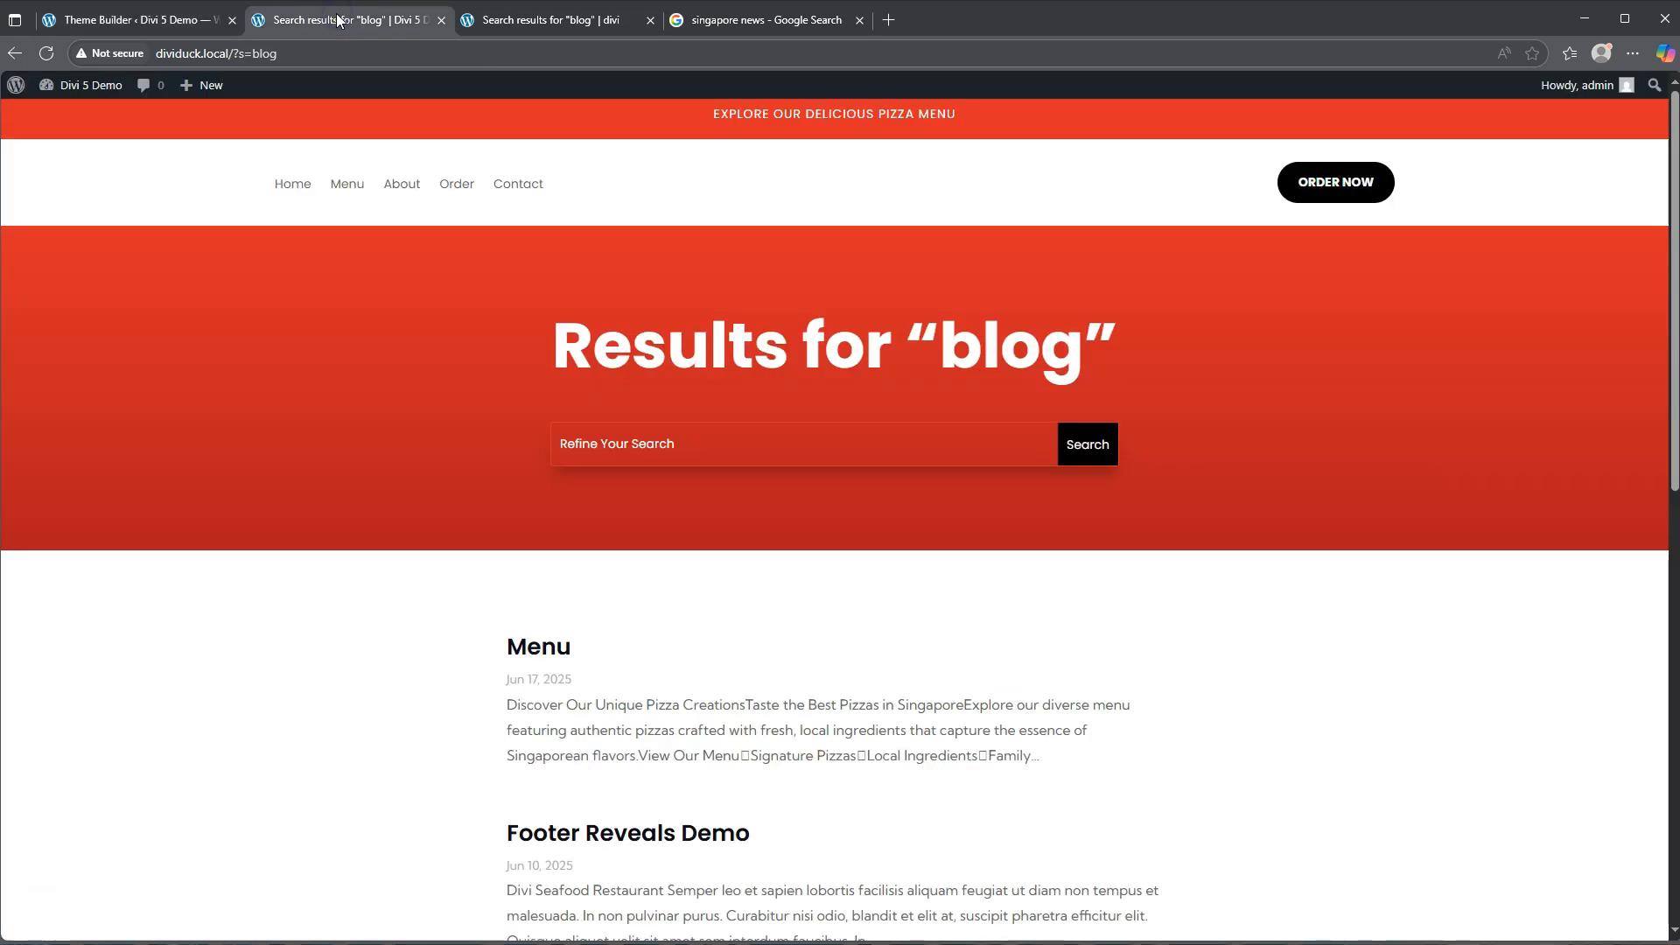
left_click(131, 19)
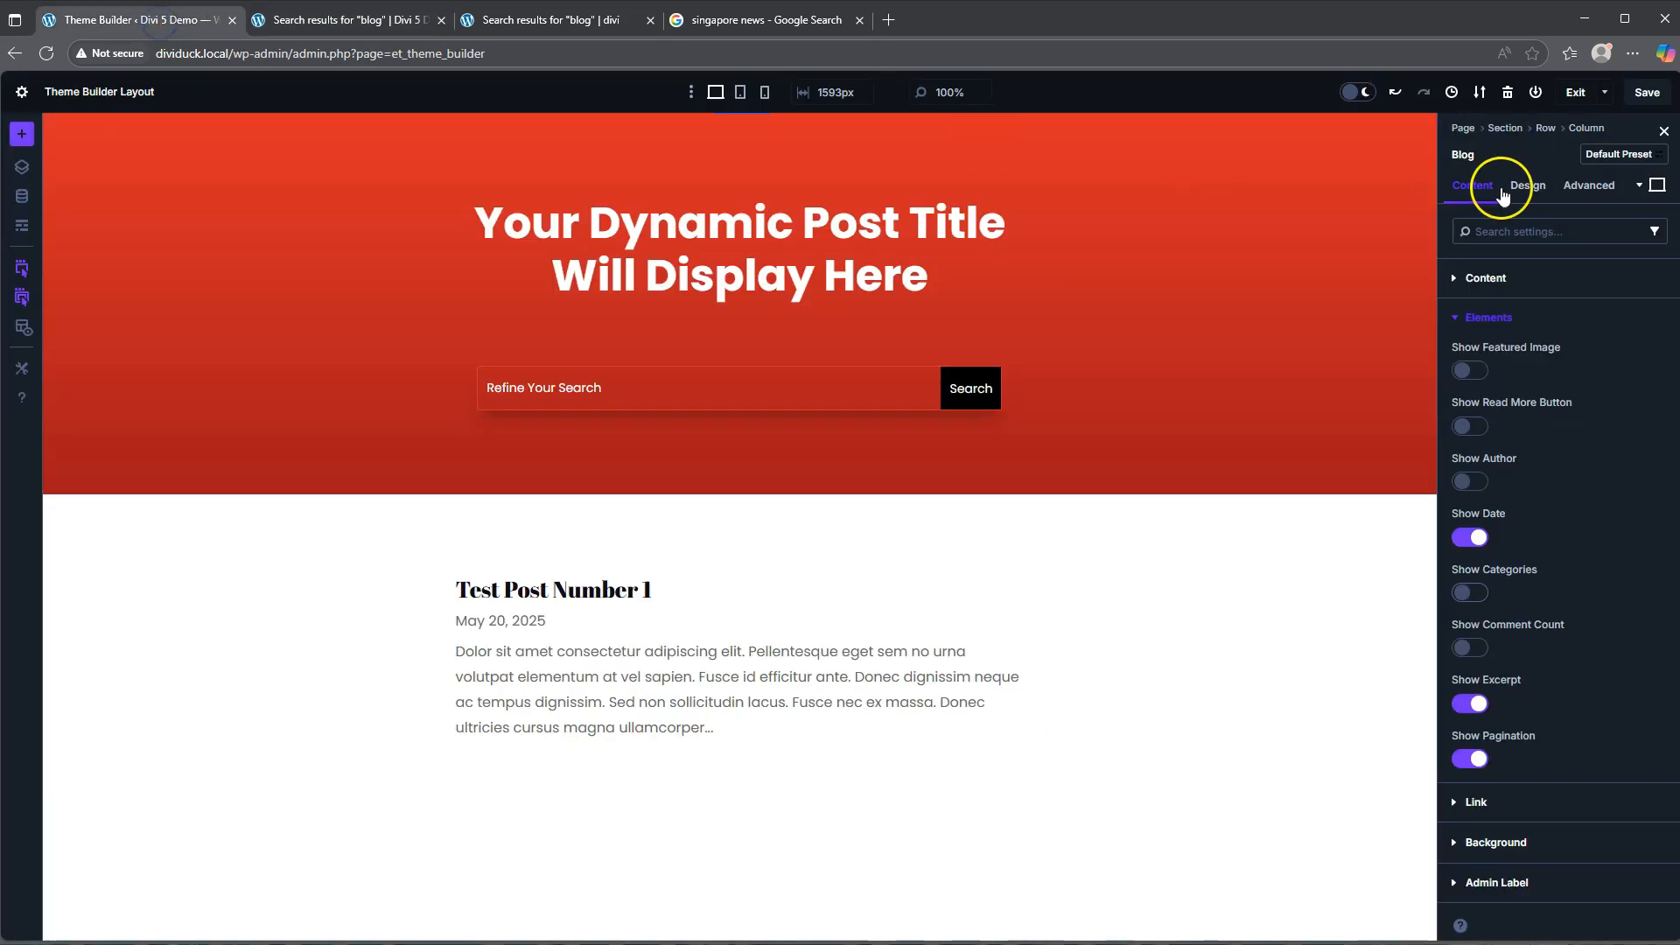
left_click(1530, 185)
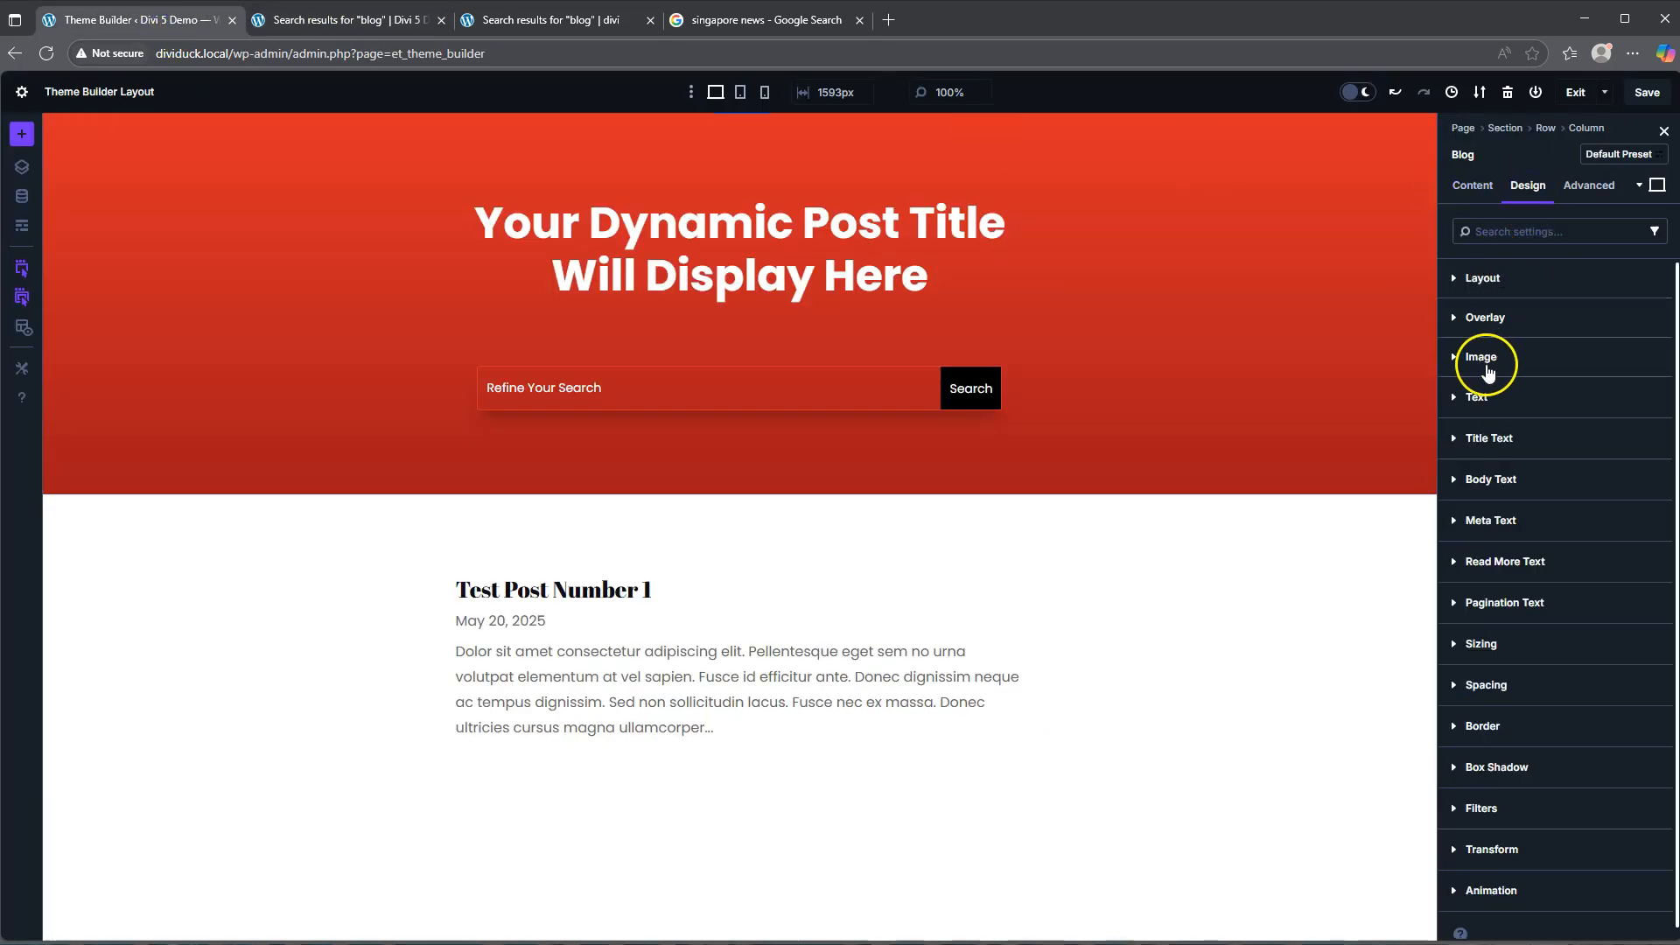
left_click(1489, 438)
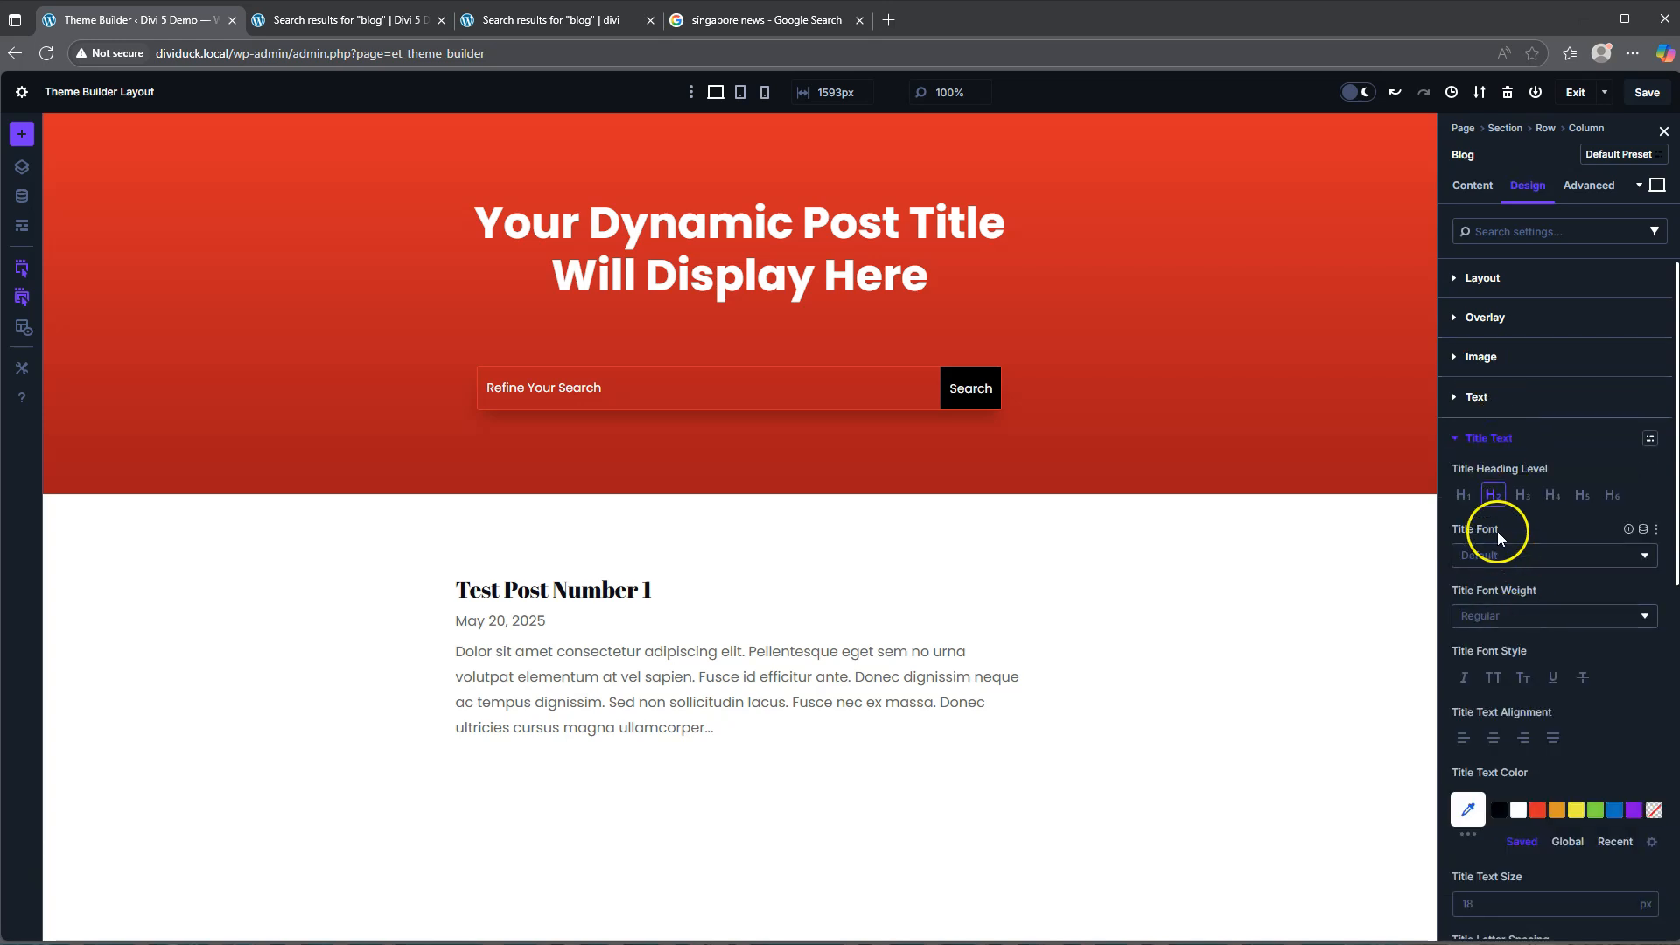
left_click(1498, 558)
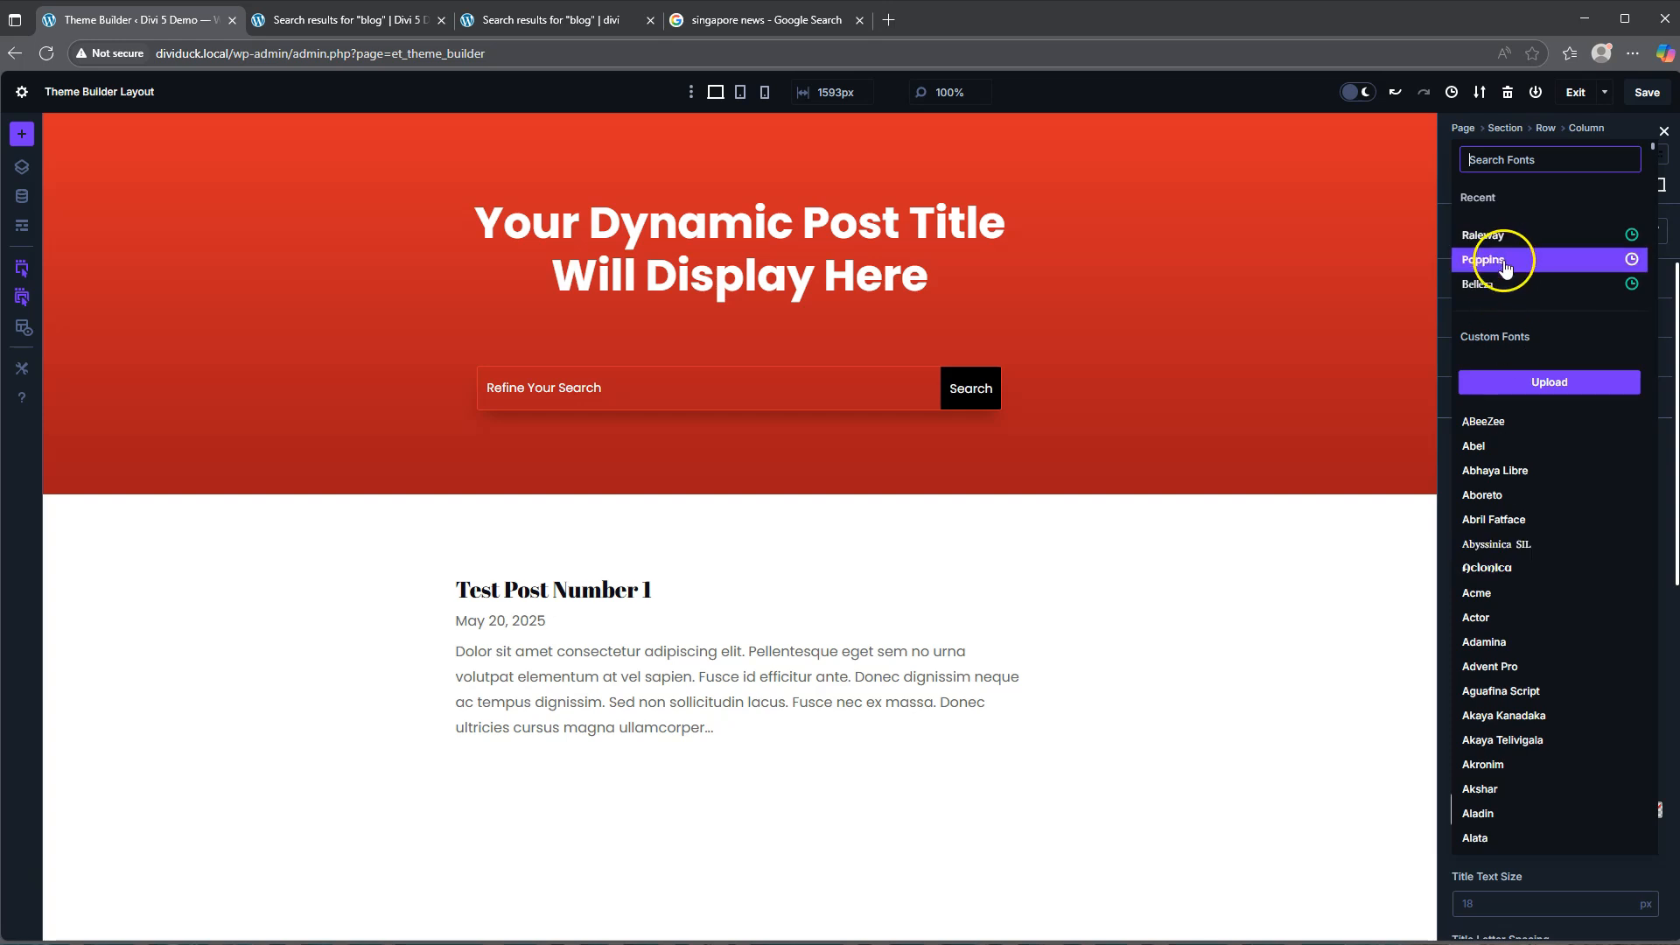
left_click(1507, 259)
left_click(1500, 614)
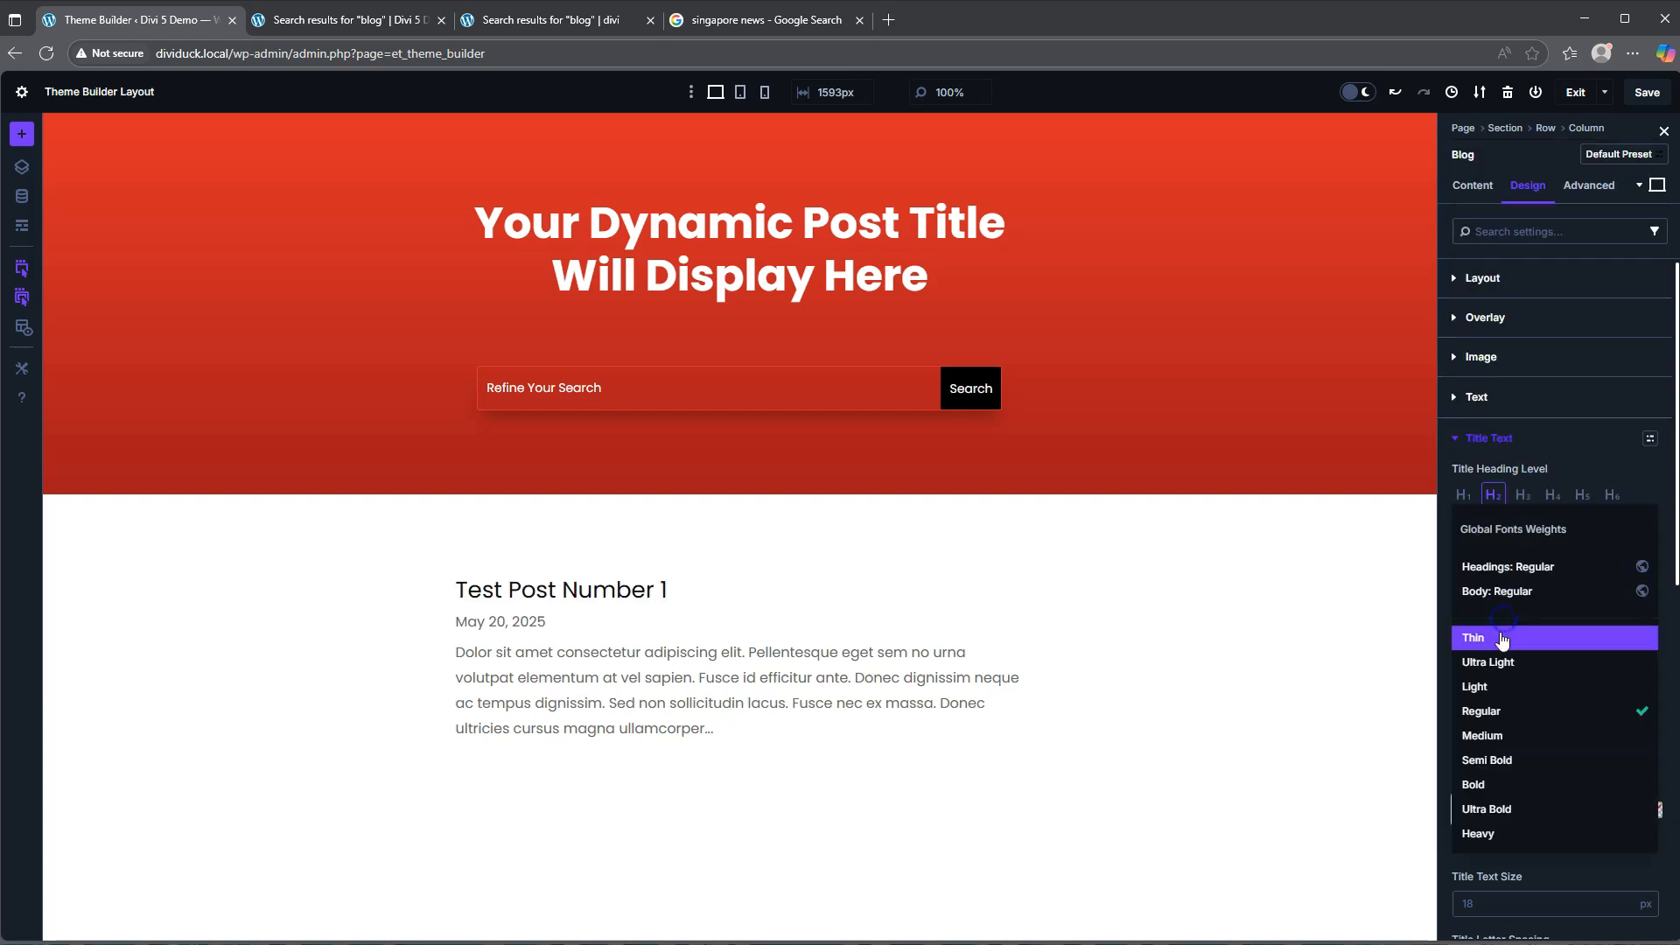
left_click(1502, 760)
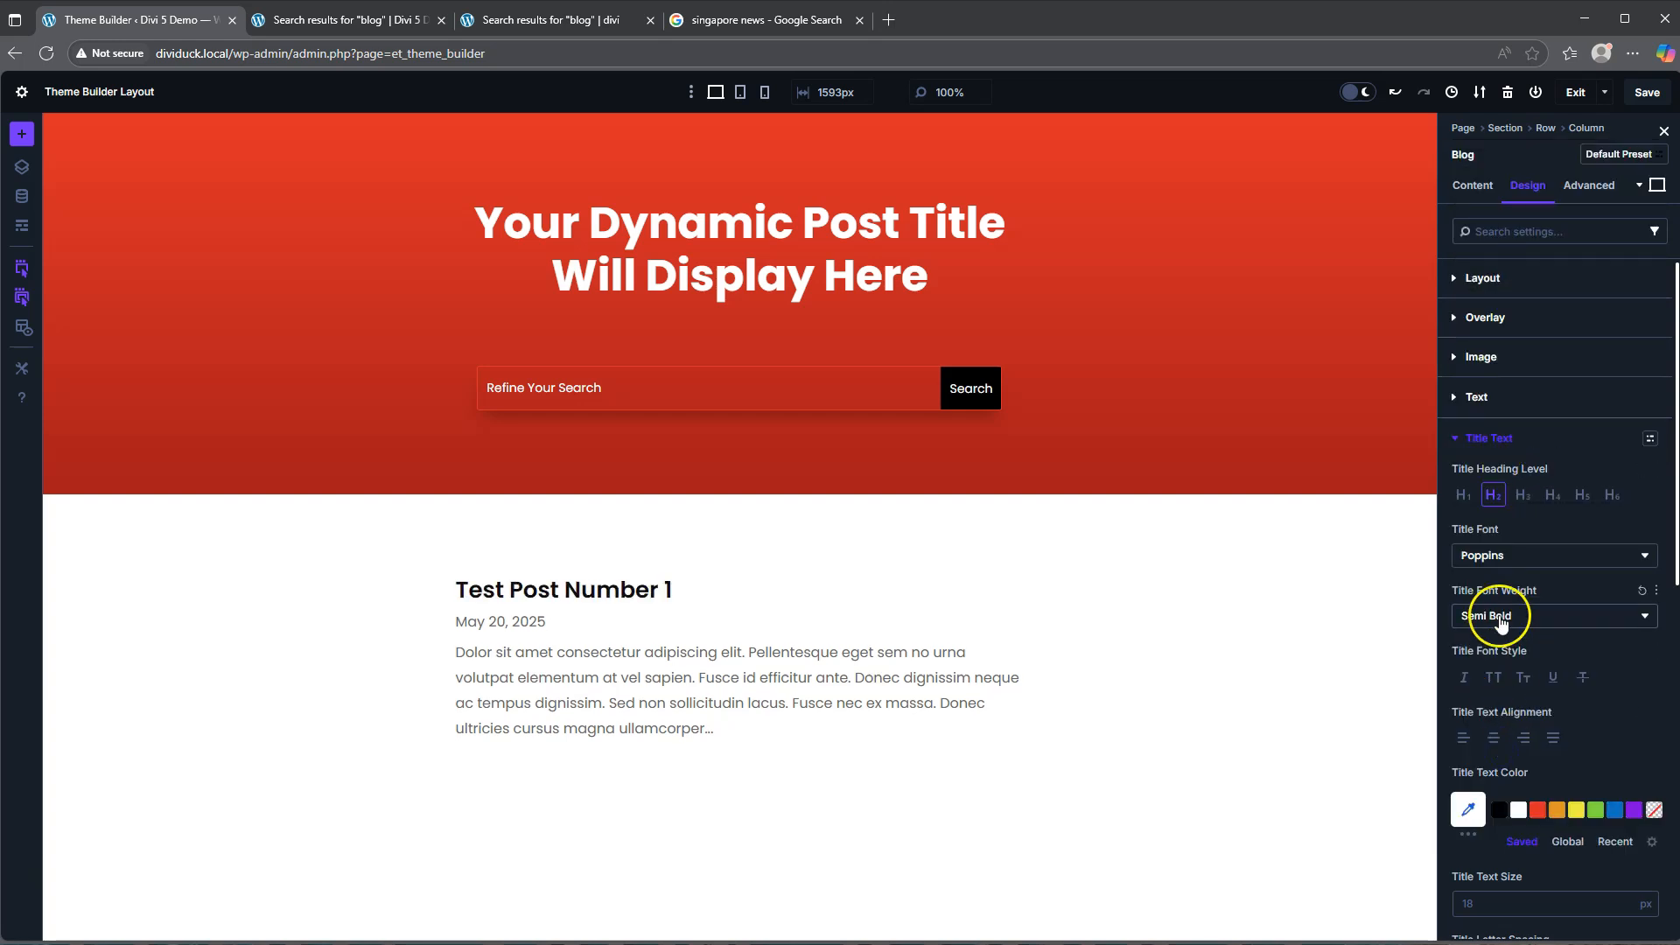
- Set the Blog module's body font to Kumbh Sans
scroll(1498, 578, "down", 5)
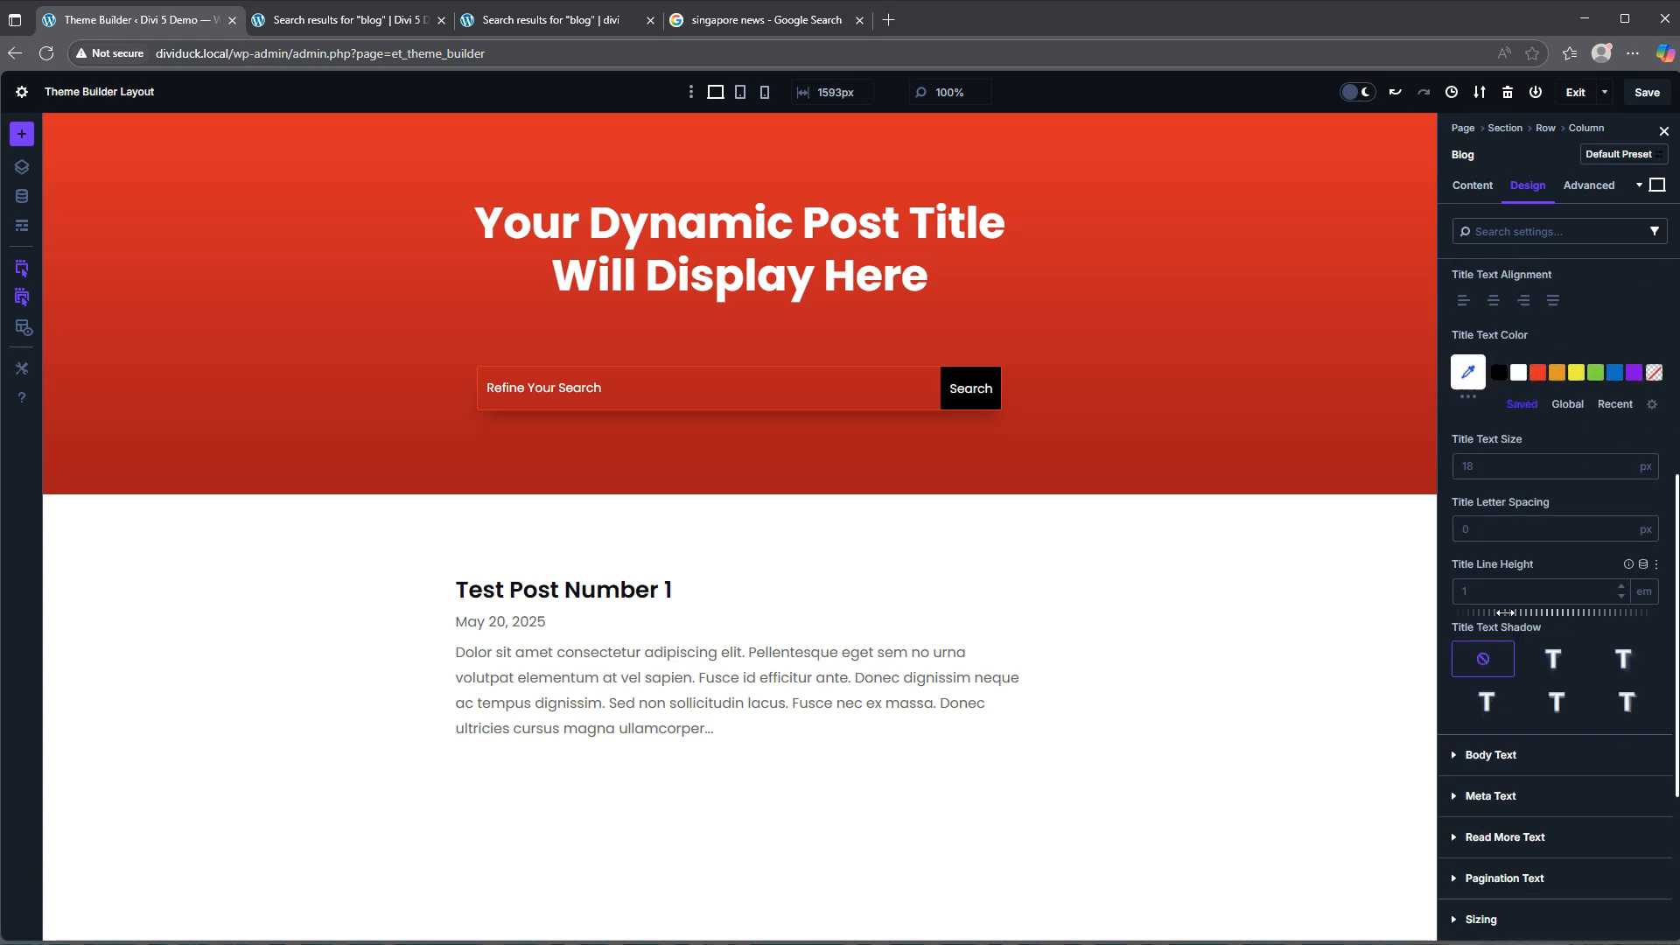
scroll(1506, 613, "down", 2)
left_click(1509, 585)
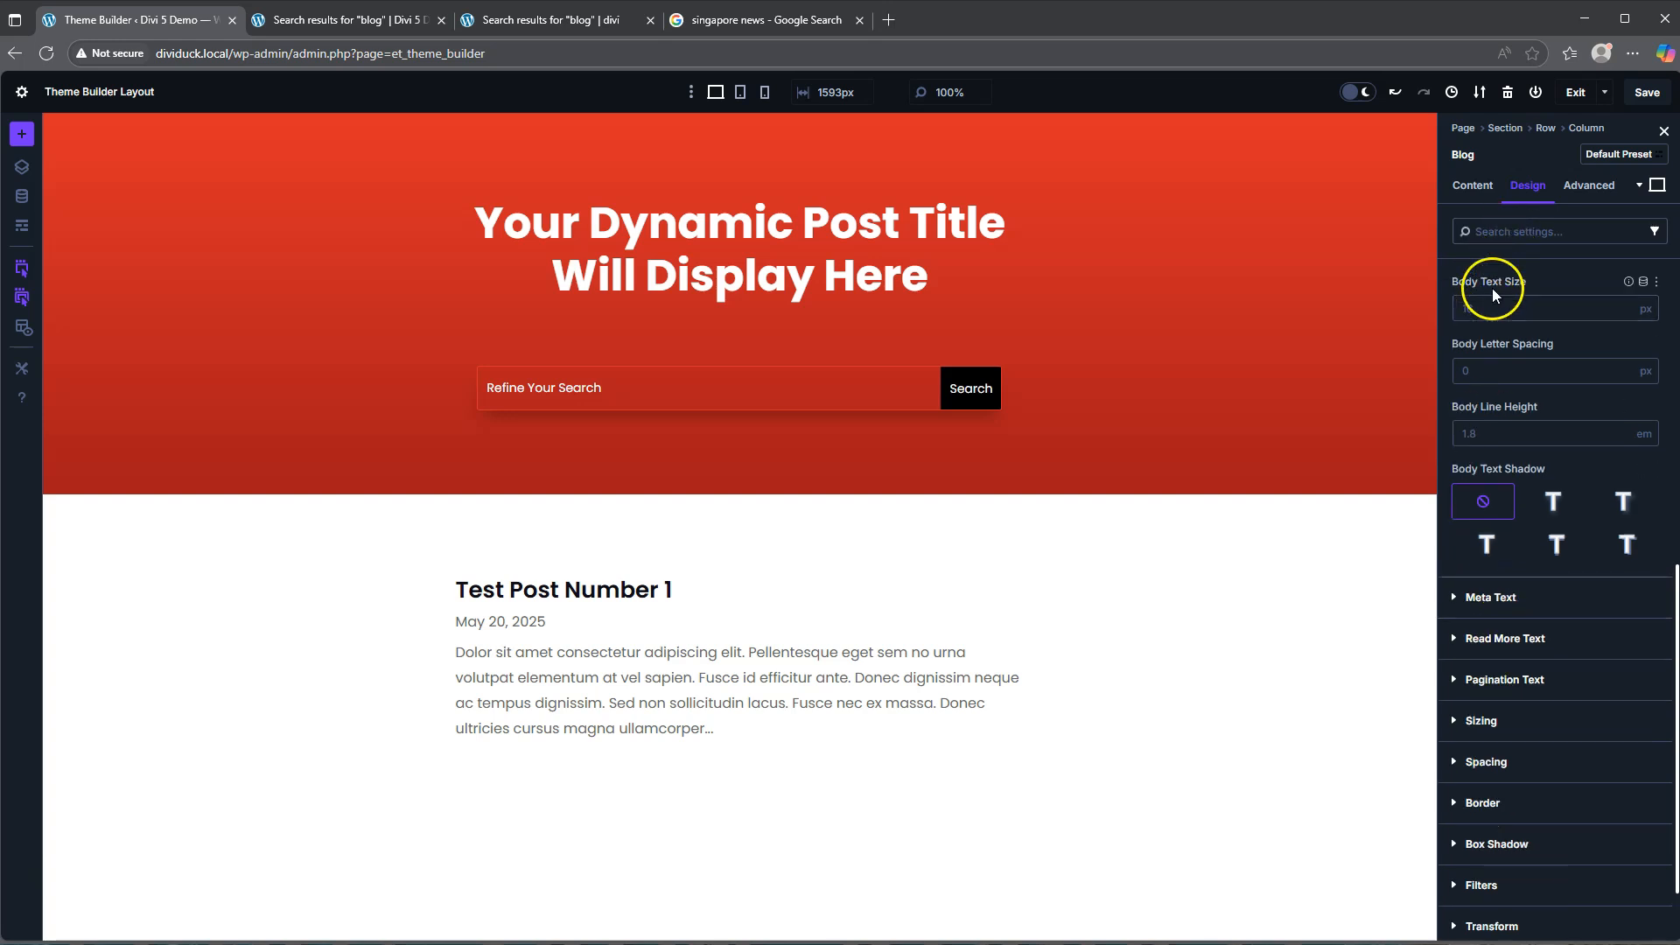
scroll(1505, 420, "up", 5)
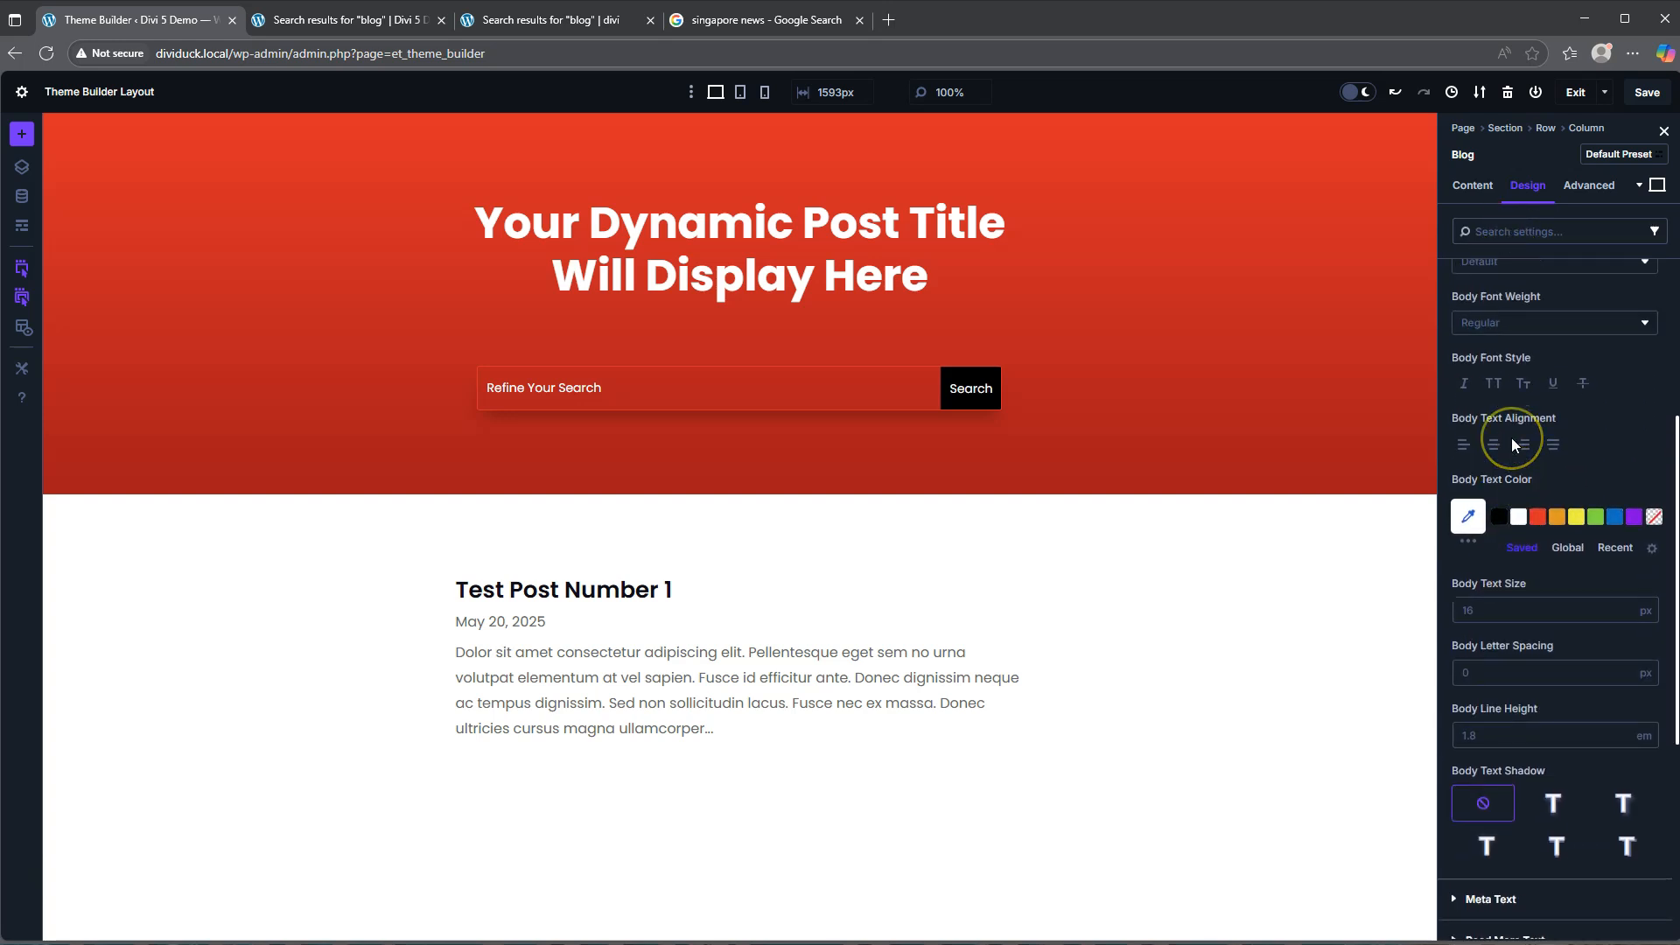
left_click(1507, 396)
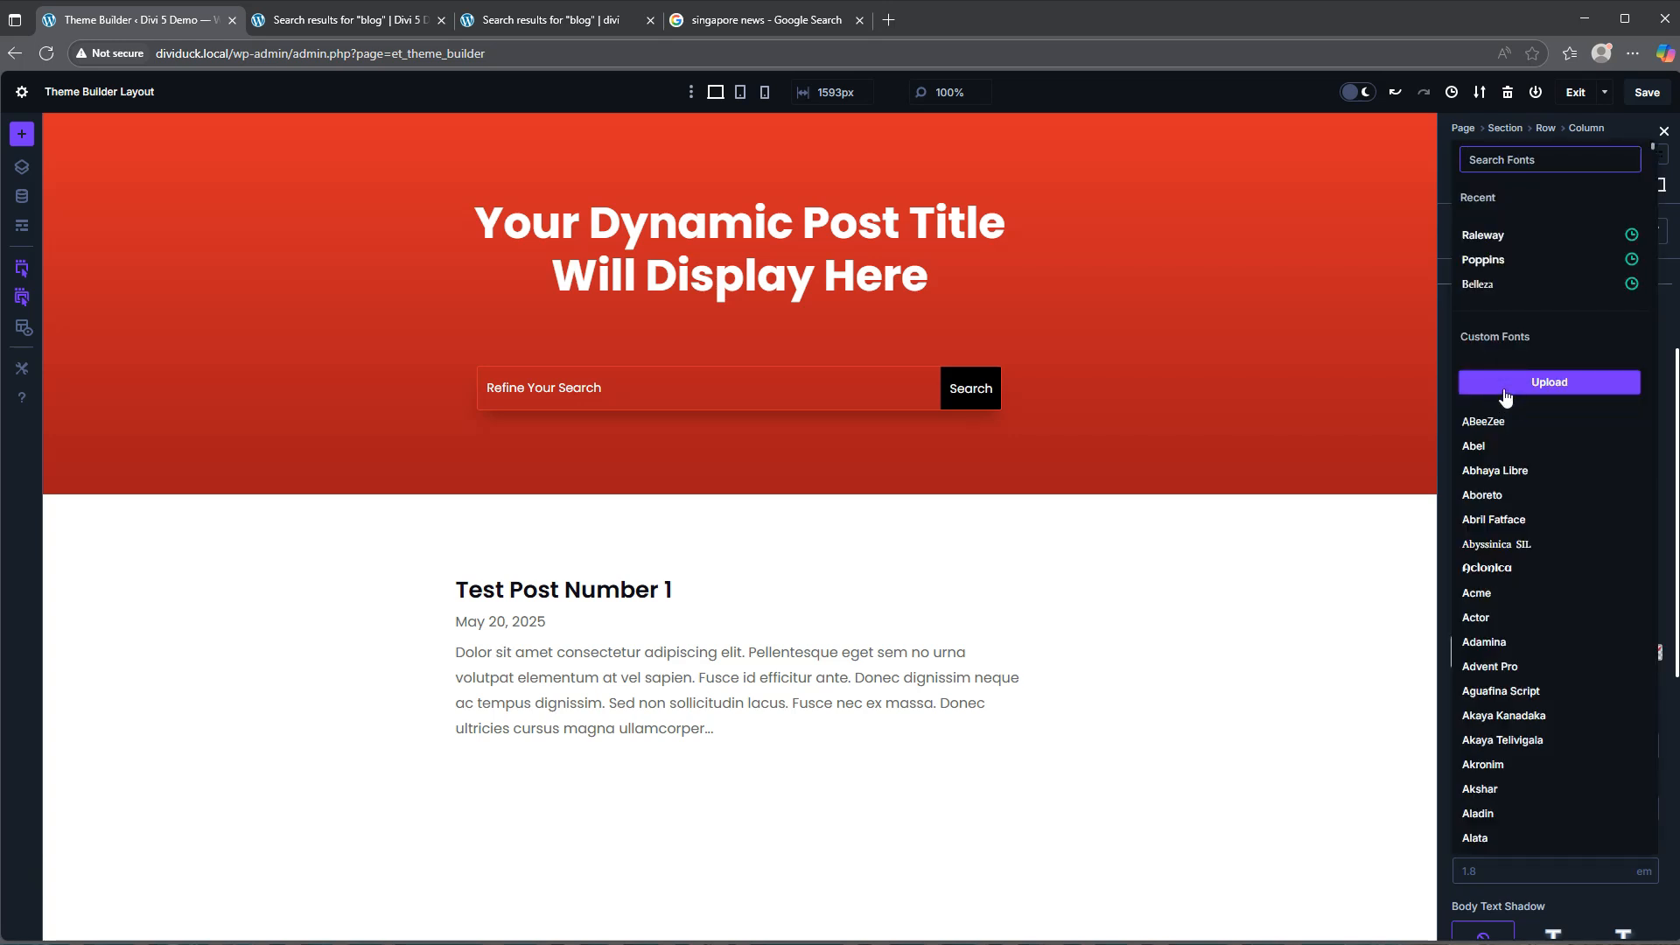
type("ku")
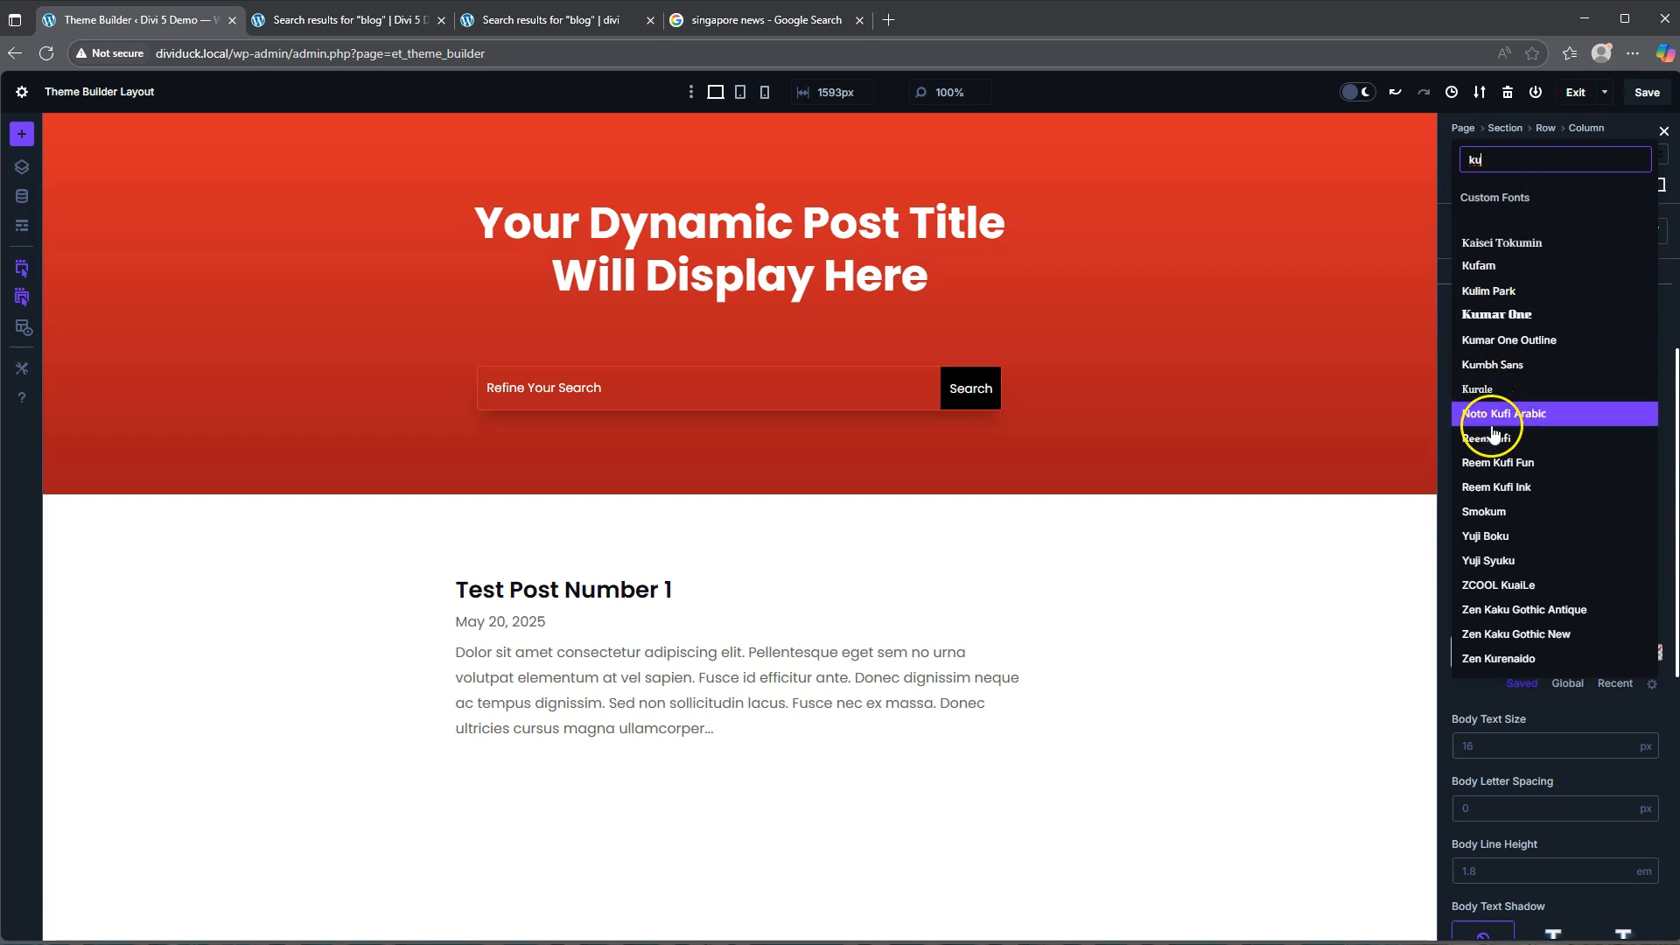
left_click(1509, 364)
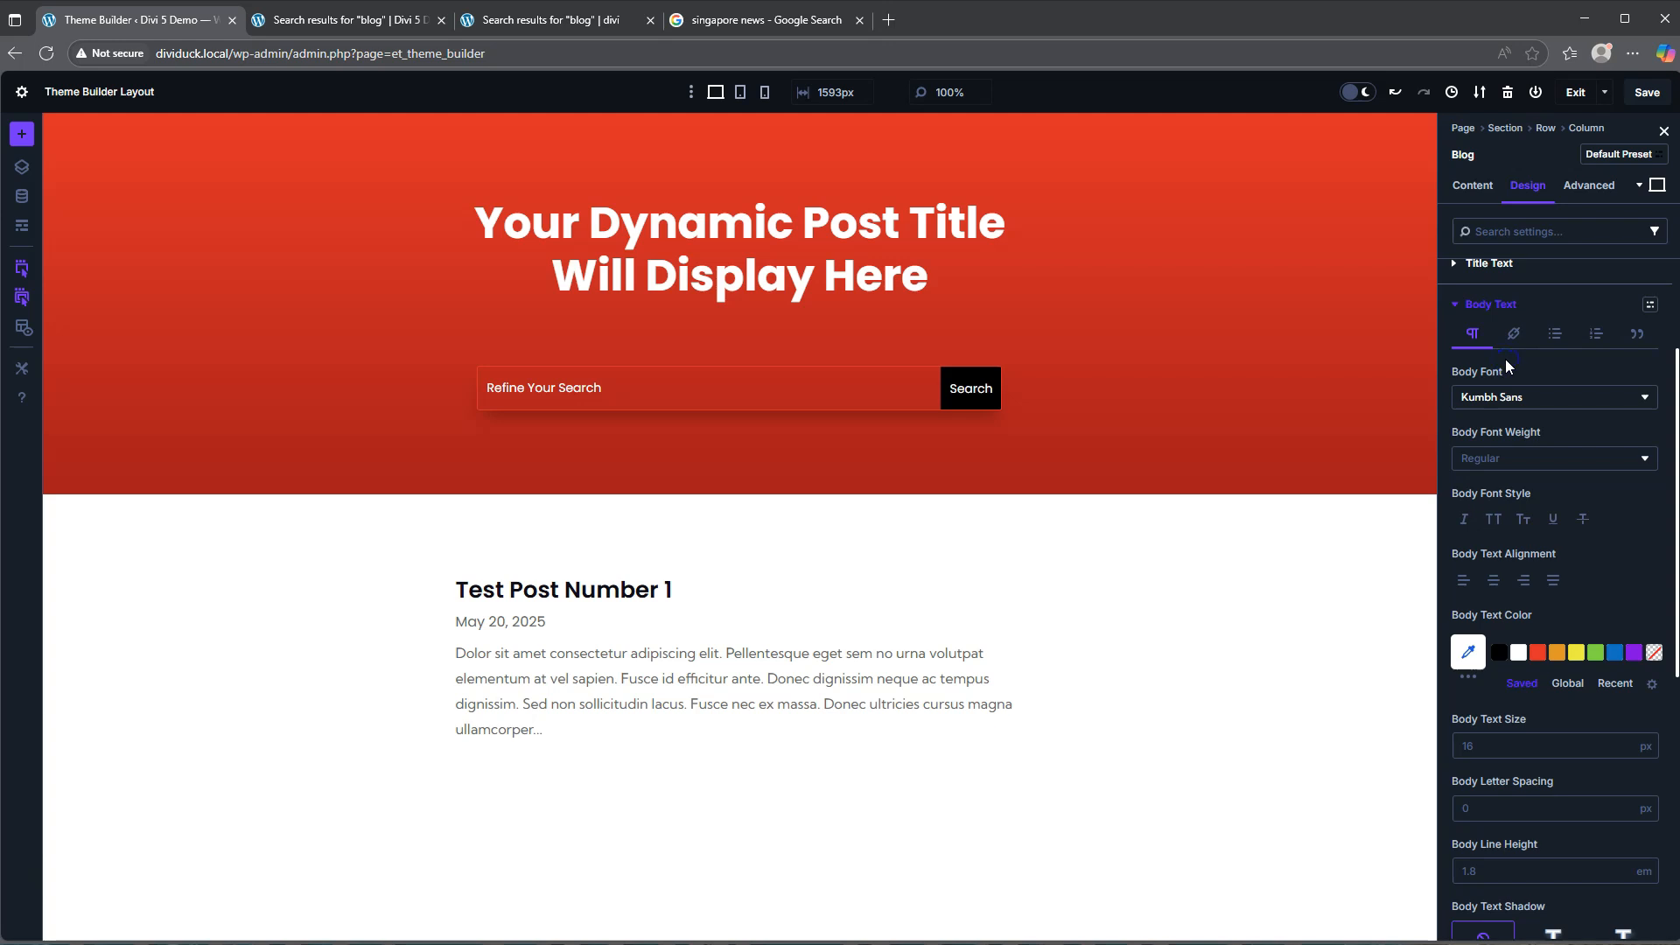
- Set the Blog module's meta text size to 12 px
scroll(1524, 551, "down", 1)
scroll(1524, 552, "down", 8)
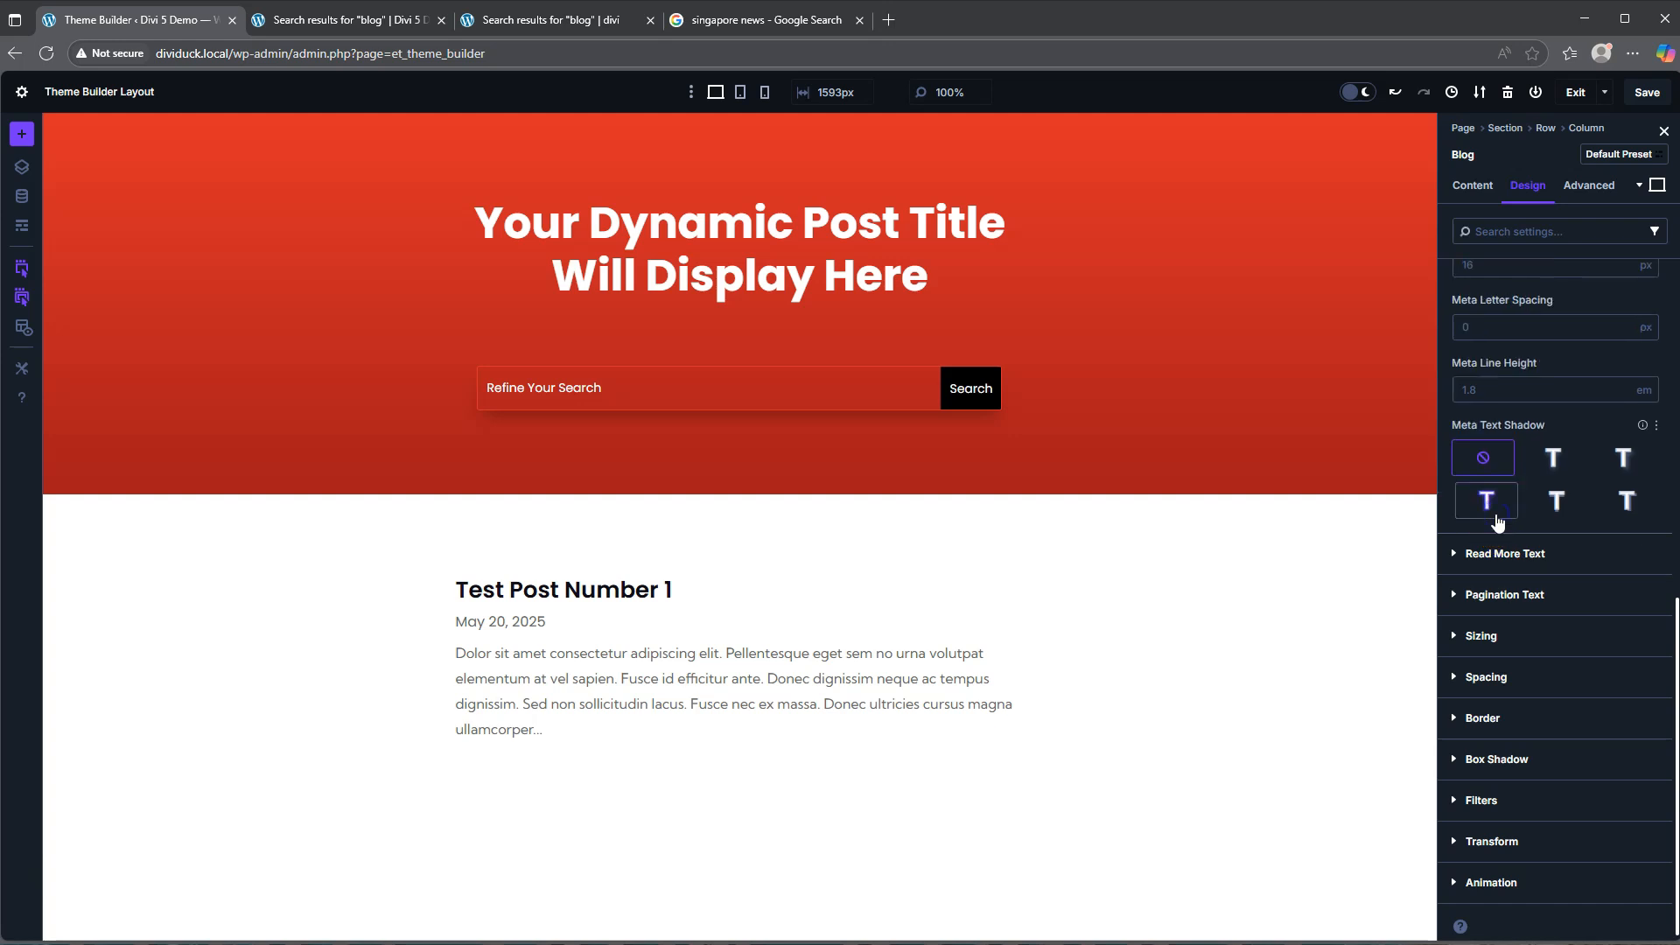
scroll(1494, 360, "up", 2)
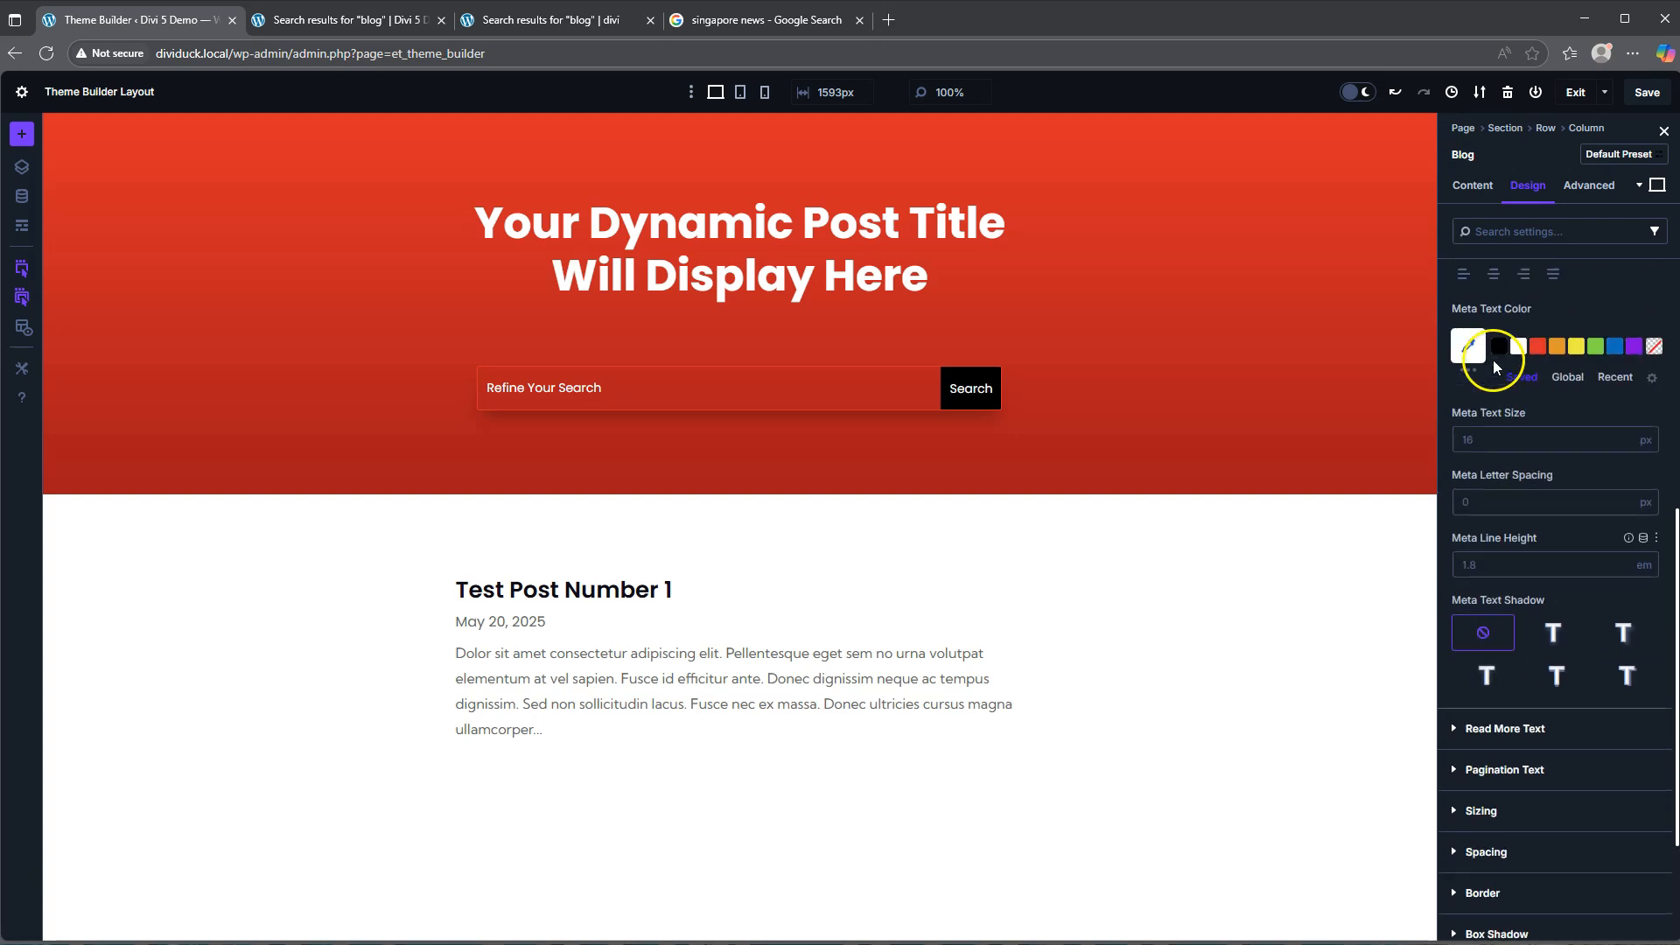
left_click(1626, 444)
left_click(1625, 444)
left_click(1626, 444)
left_click(1625, 443)
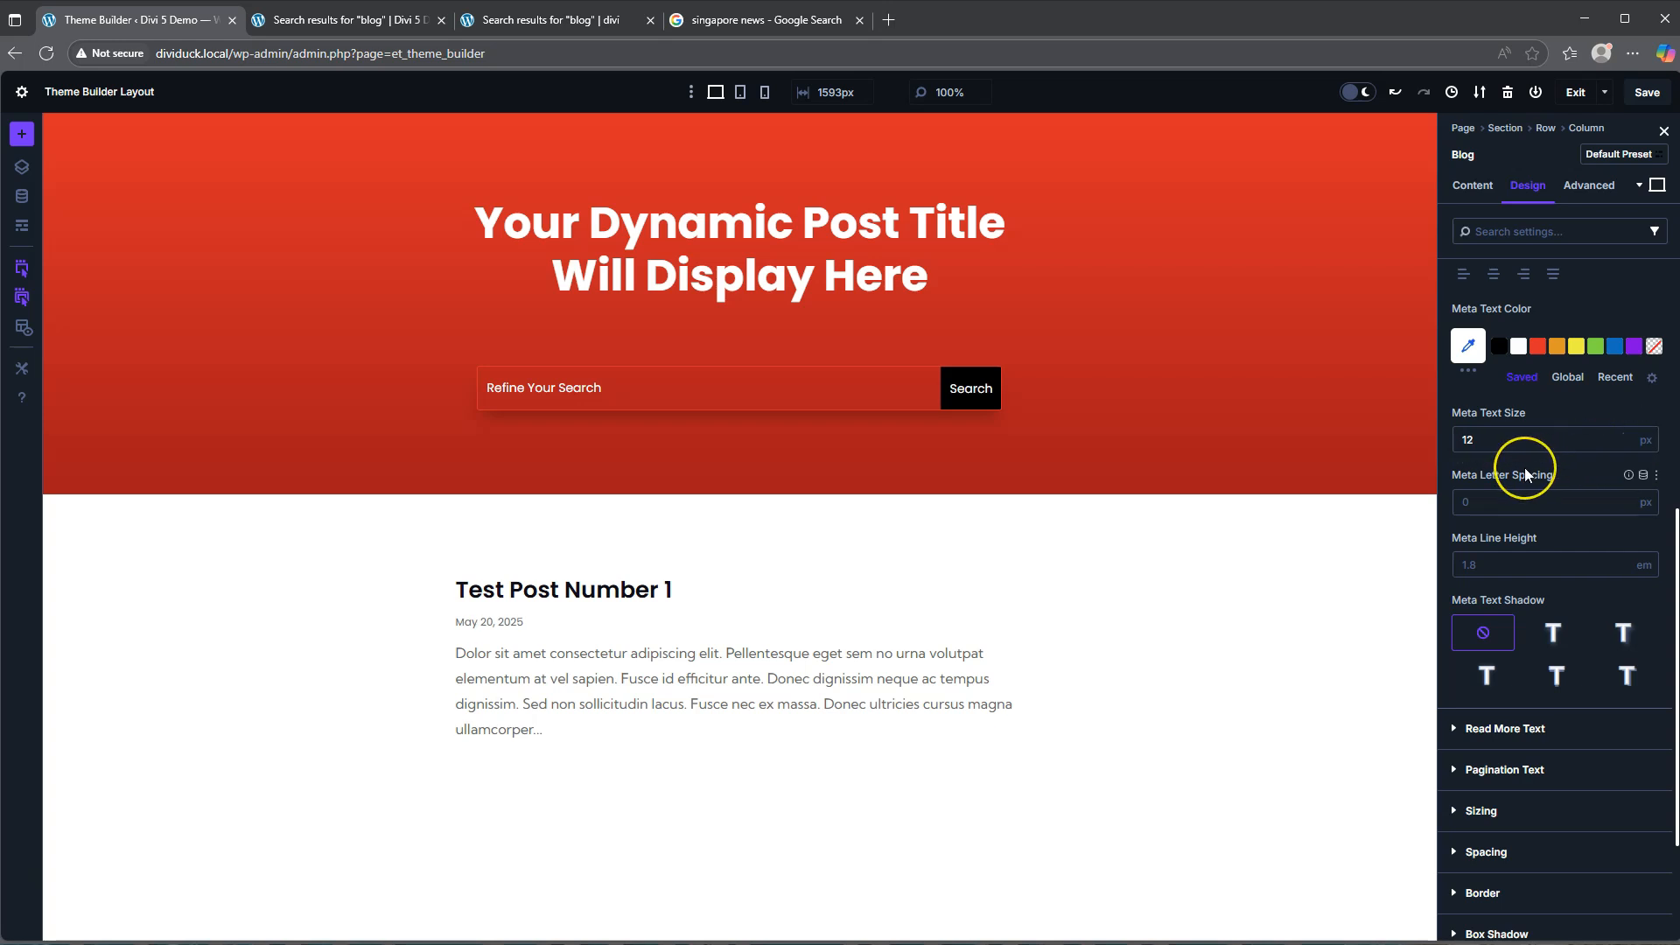
- Save the search results body layout, exit the builder, and save the Theme Builder changes
left_click(1648, 93)
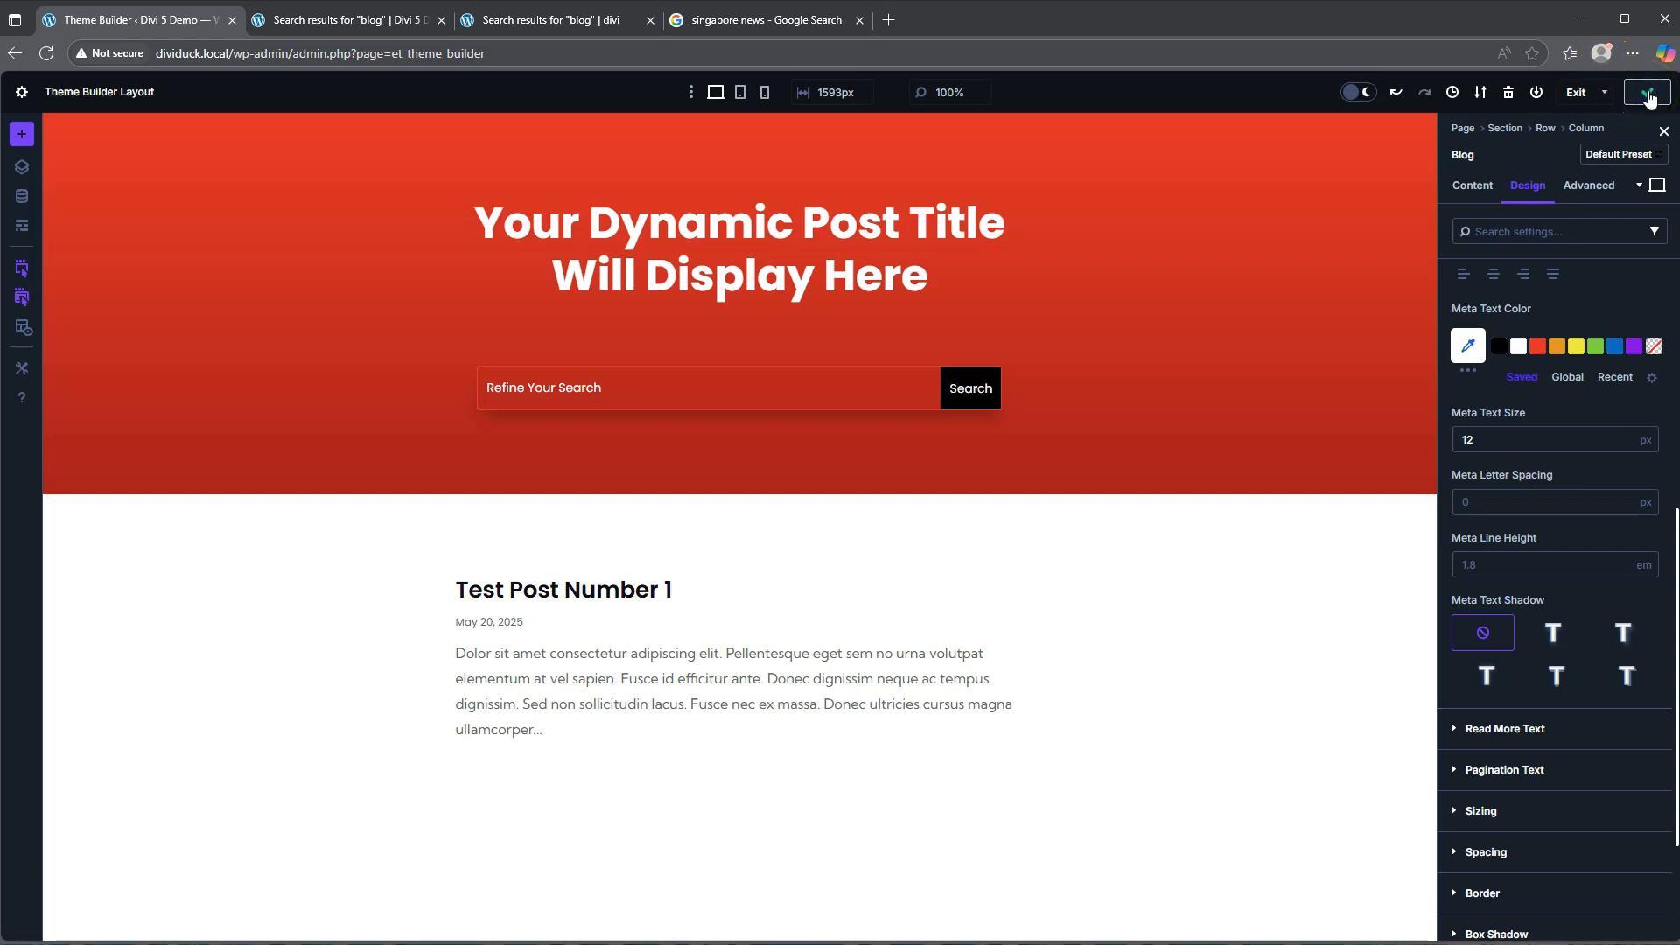
left_click(1575, 94)
left_click(210, 137)
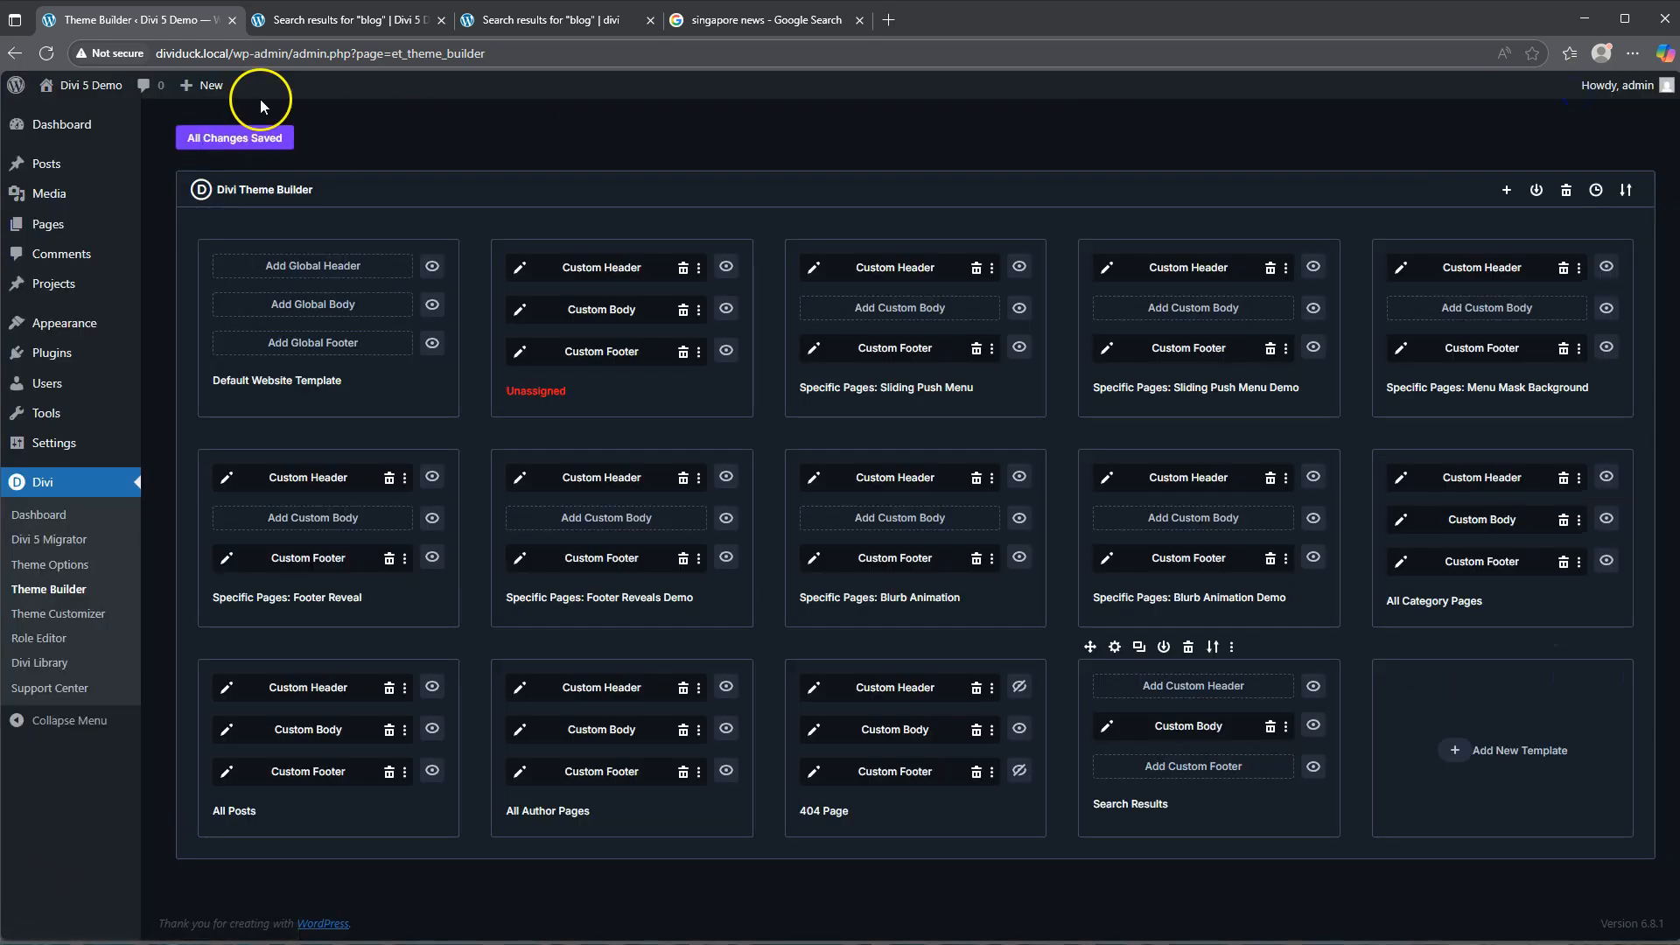
- Reload the live search results page for "blog" and examine its header, result listing and footer
left_click(347, 20)
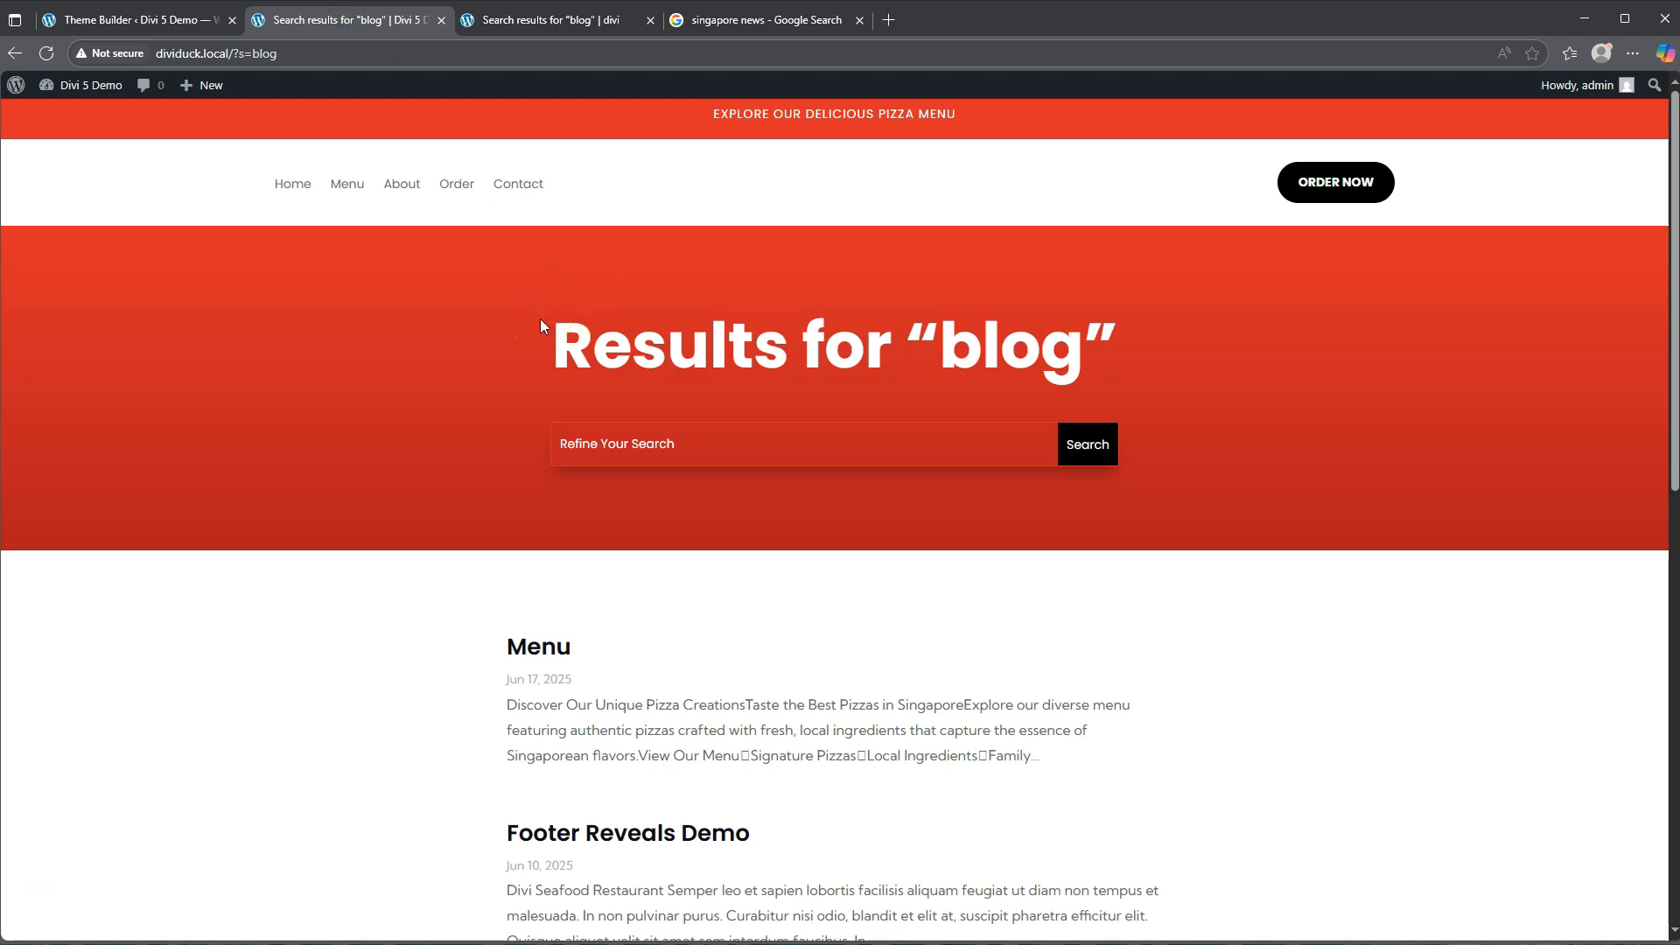
left_click(45, 53)
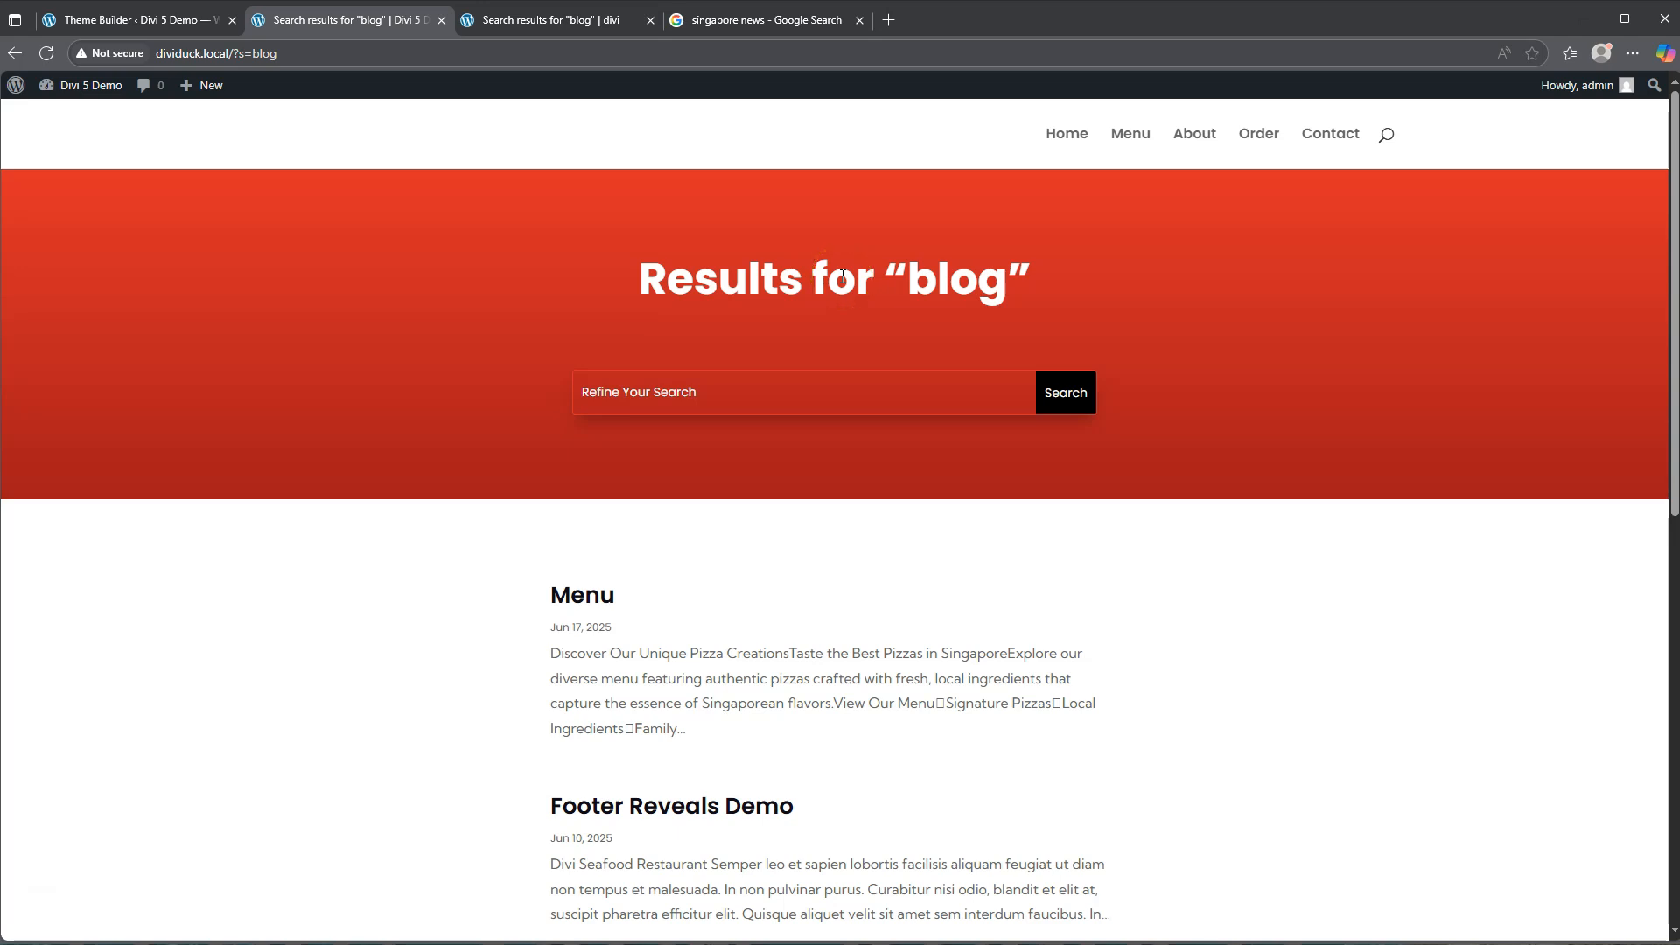
scroll(842, 278, "down", 5)
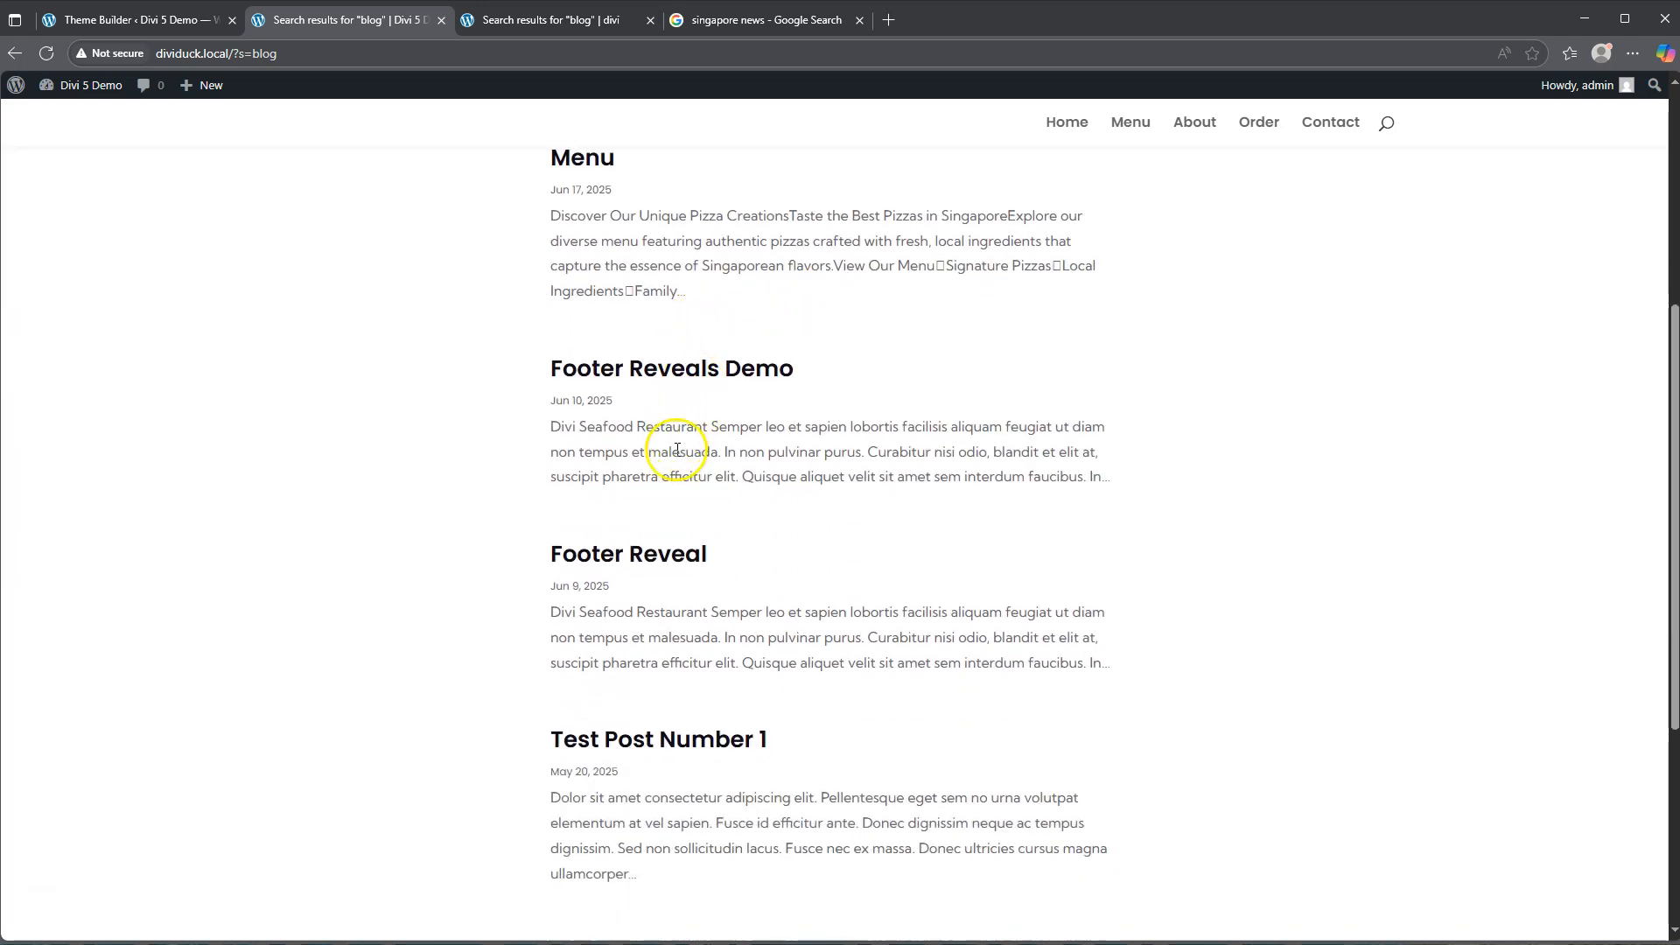
scroll(709, 477, "down", 4)
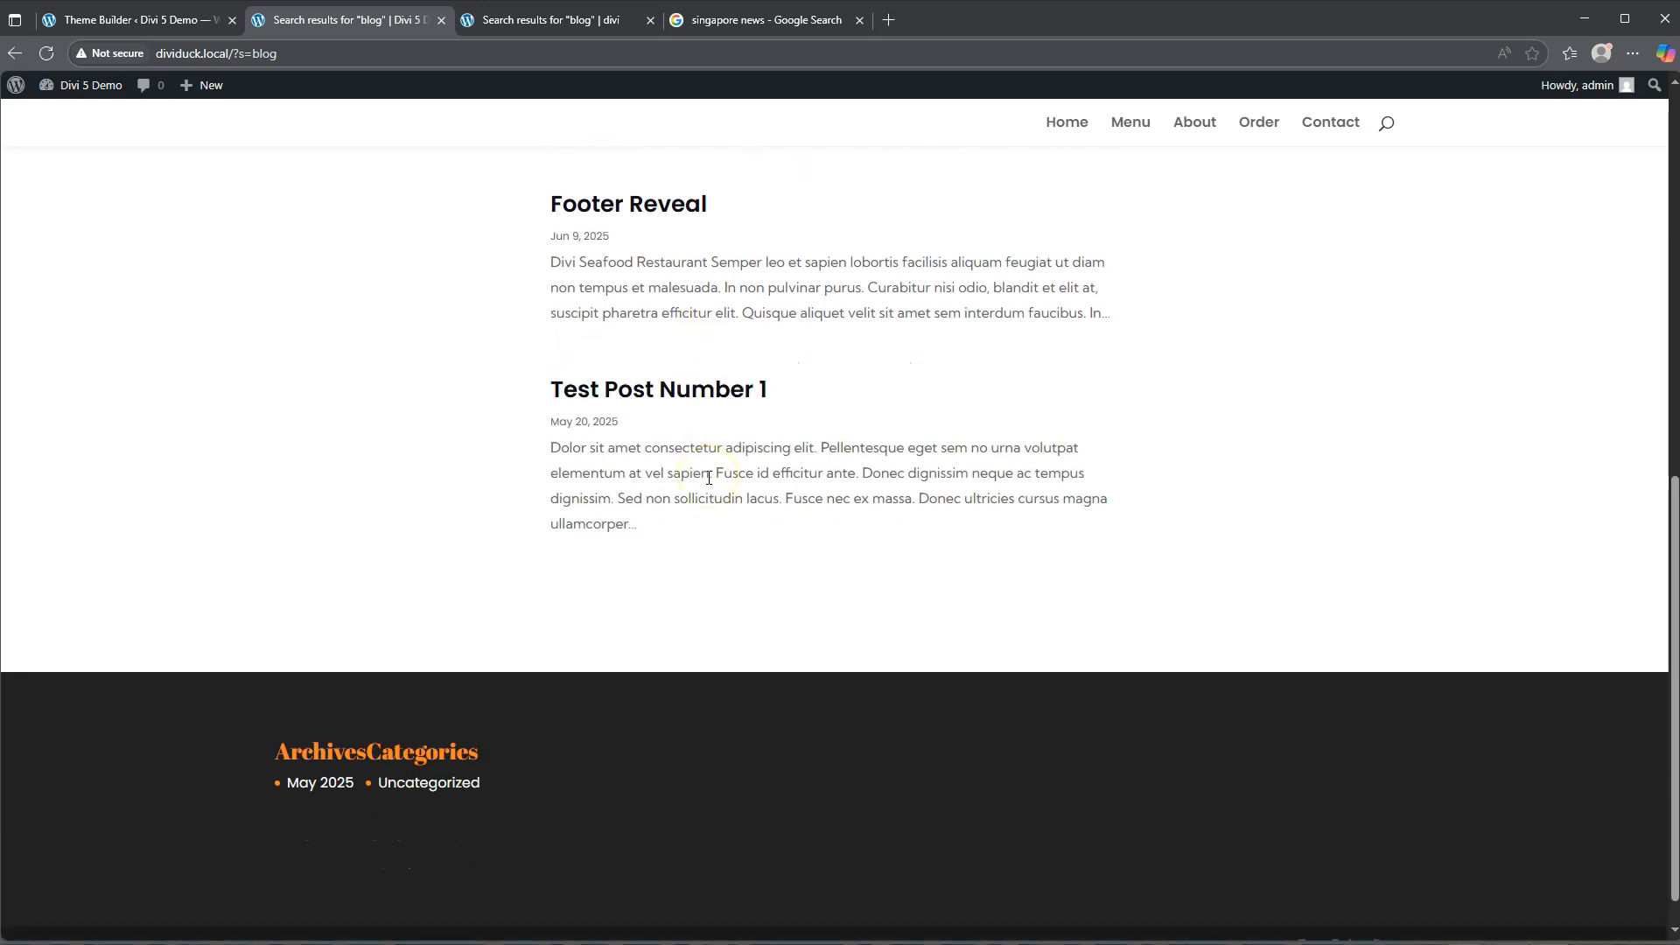
scroll(709, 478, "down", 1)
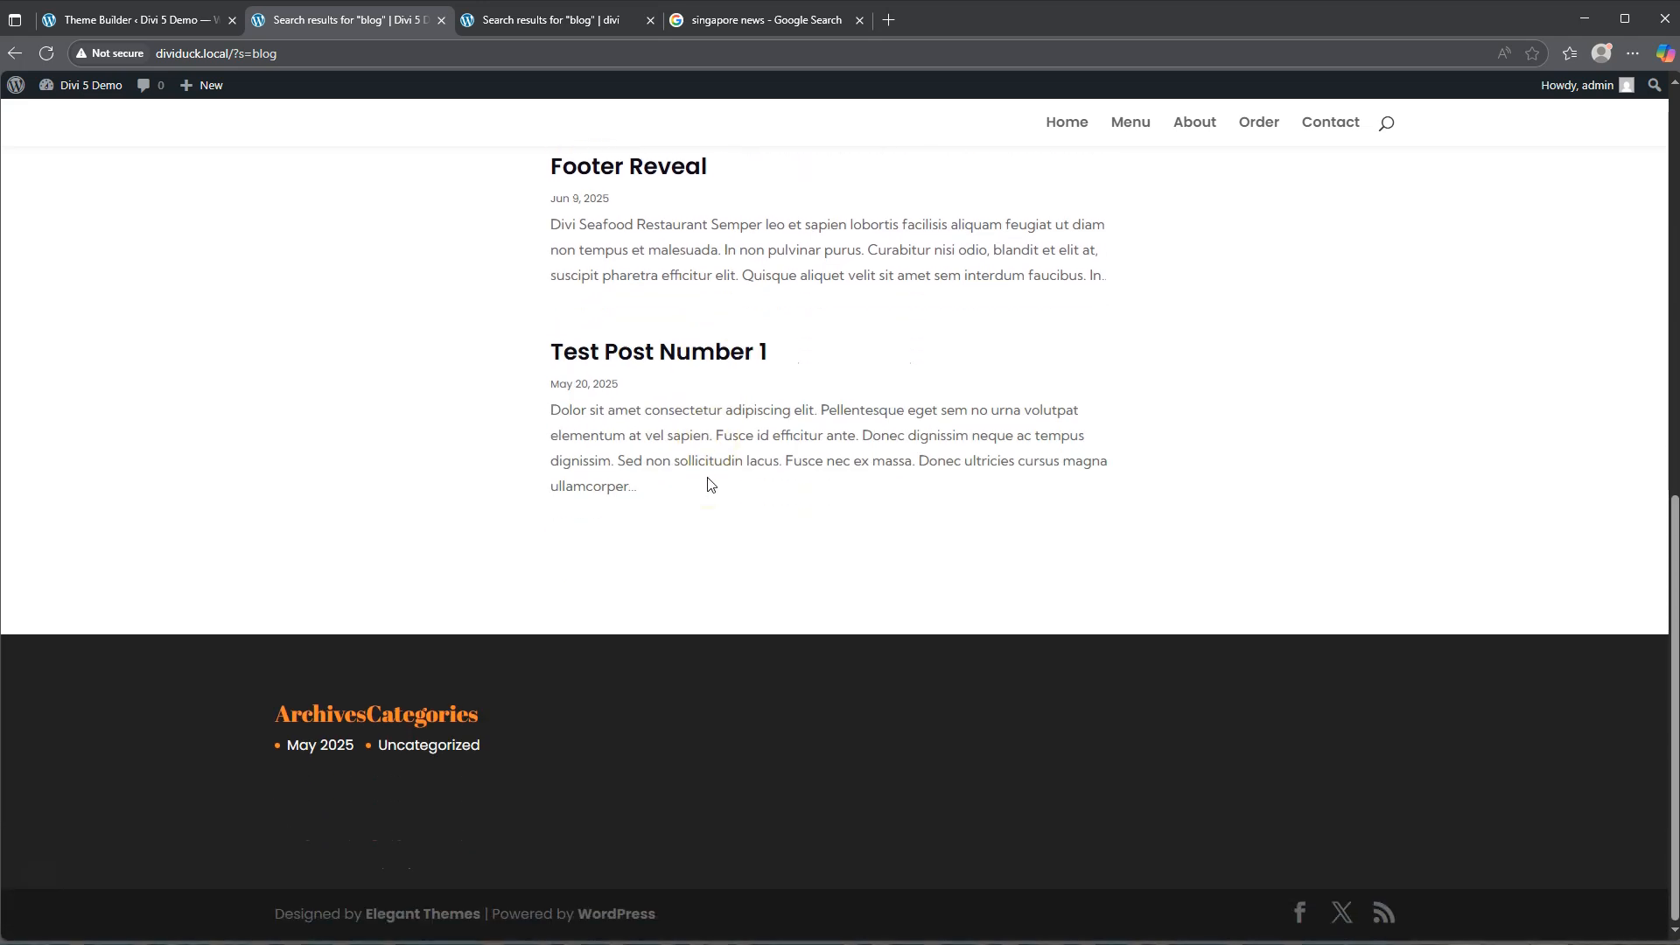
scroll(710, 484, "up", 8)
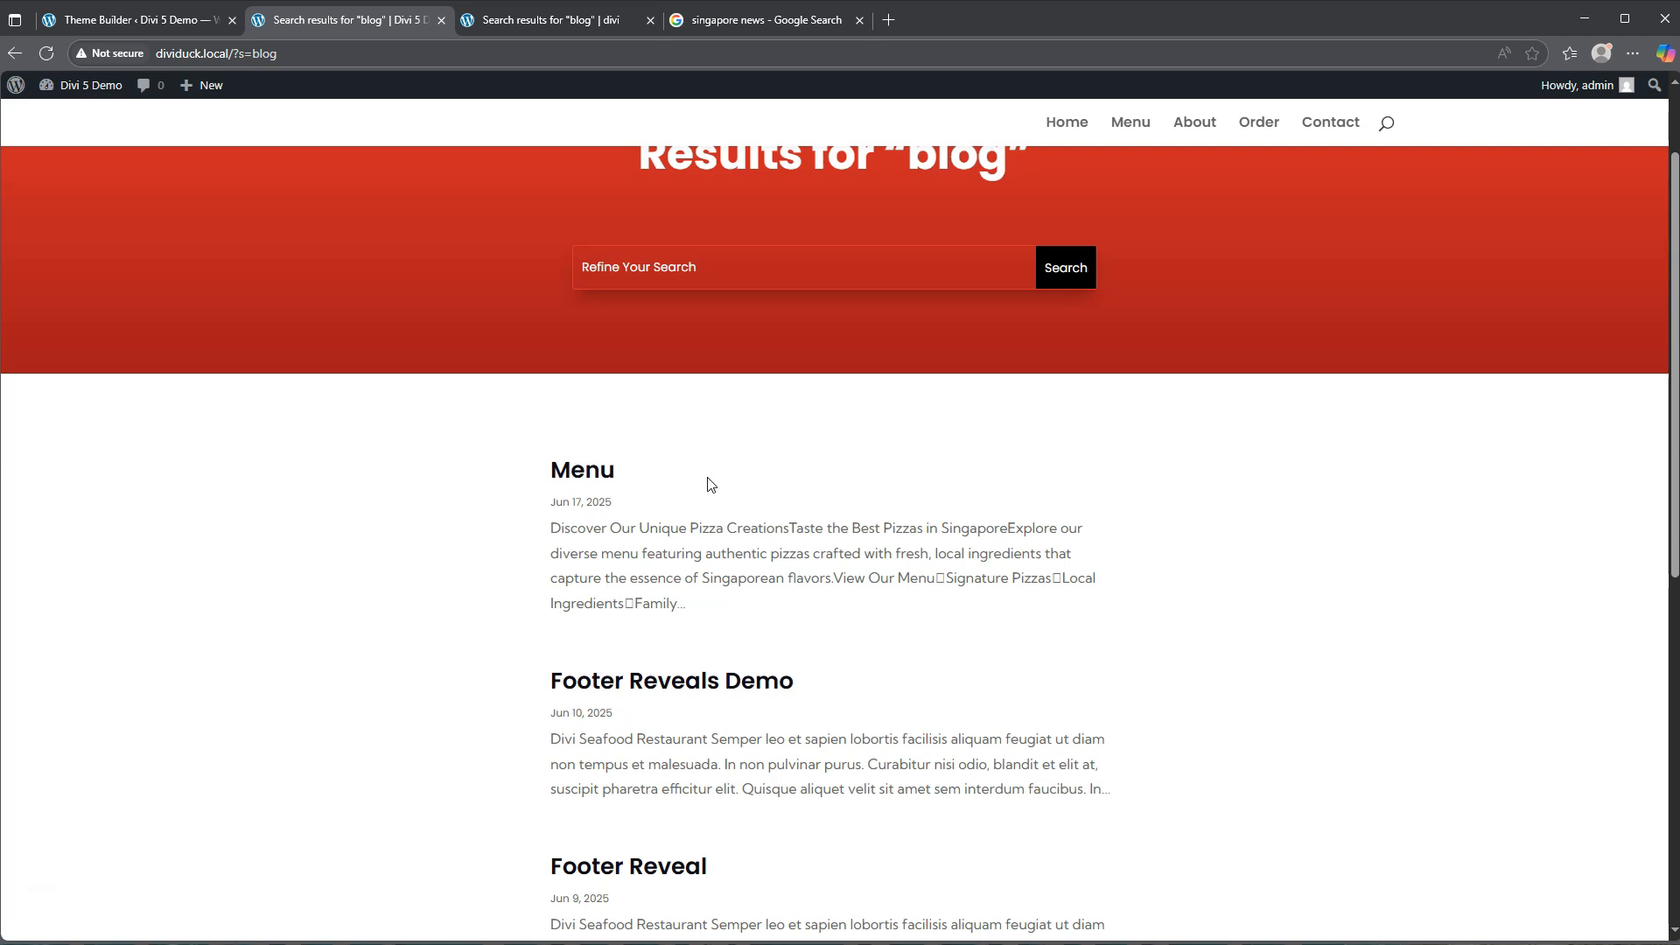
scroll(710, 484, "up", 2)
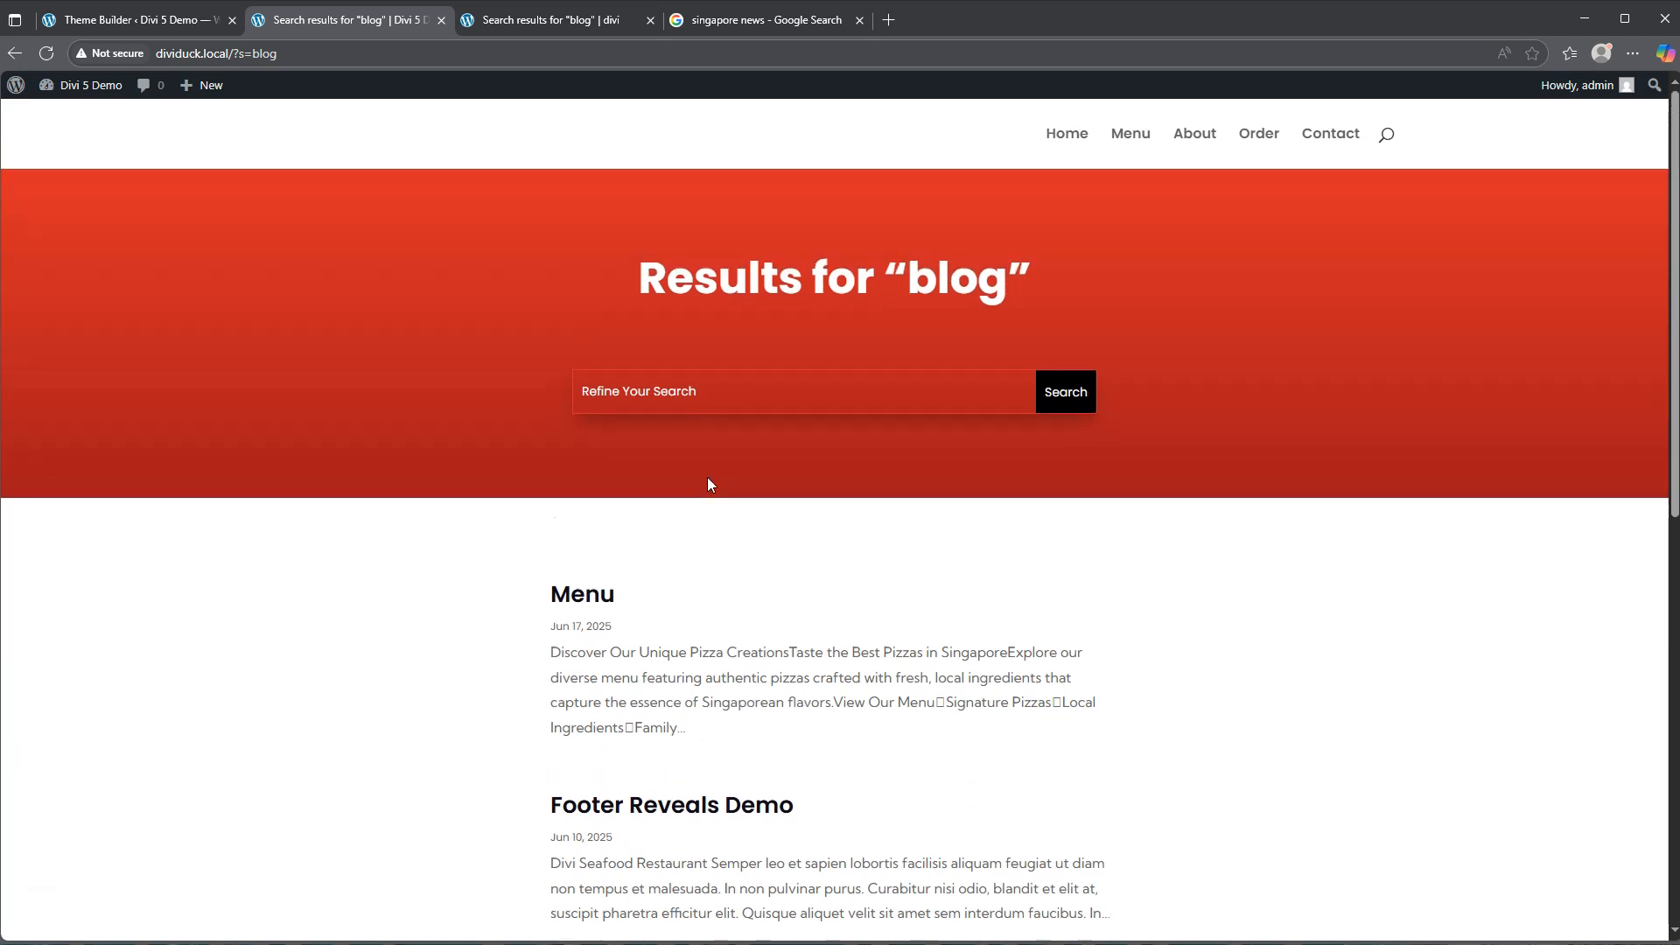
- Return to the Theme Builder and open the Search Results template's custom body for editing
left_click(144, 31)
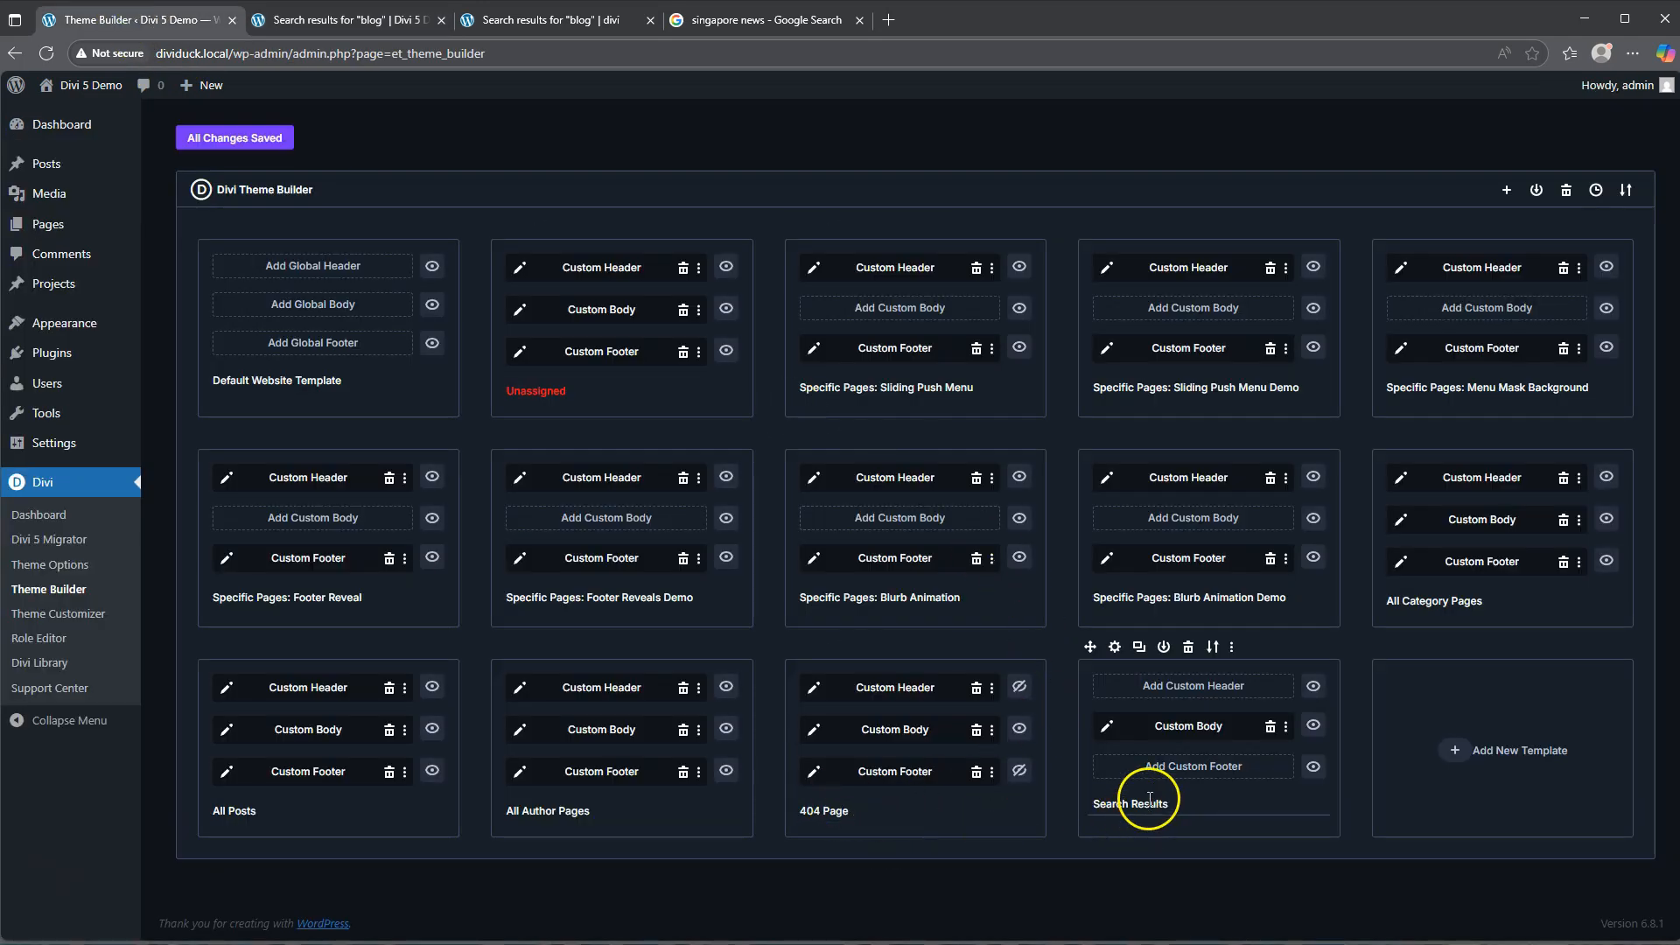
left_click(1109, 730)
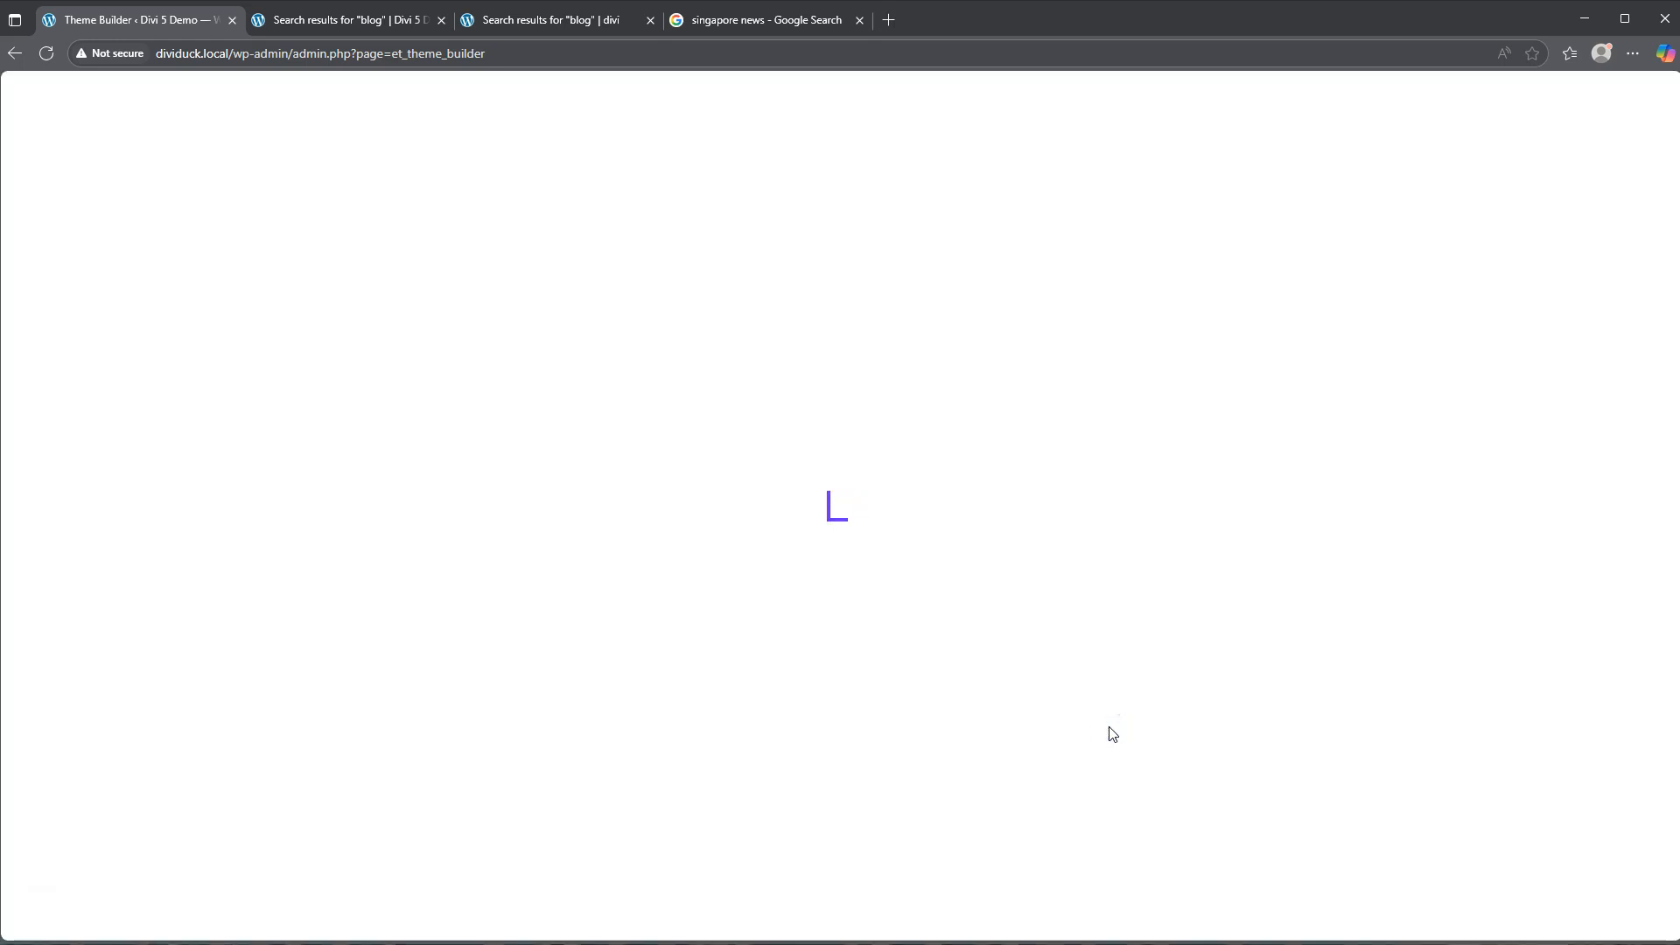